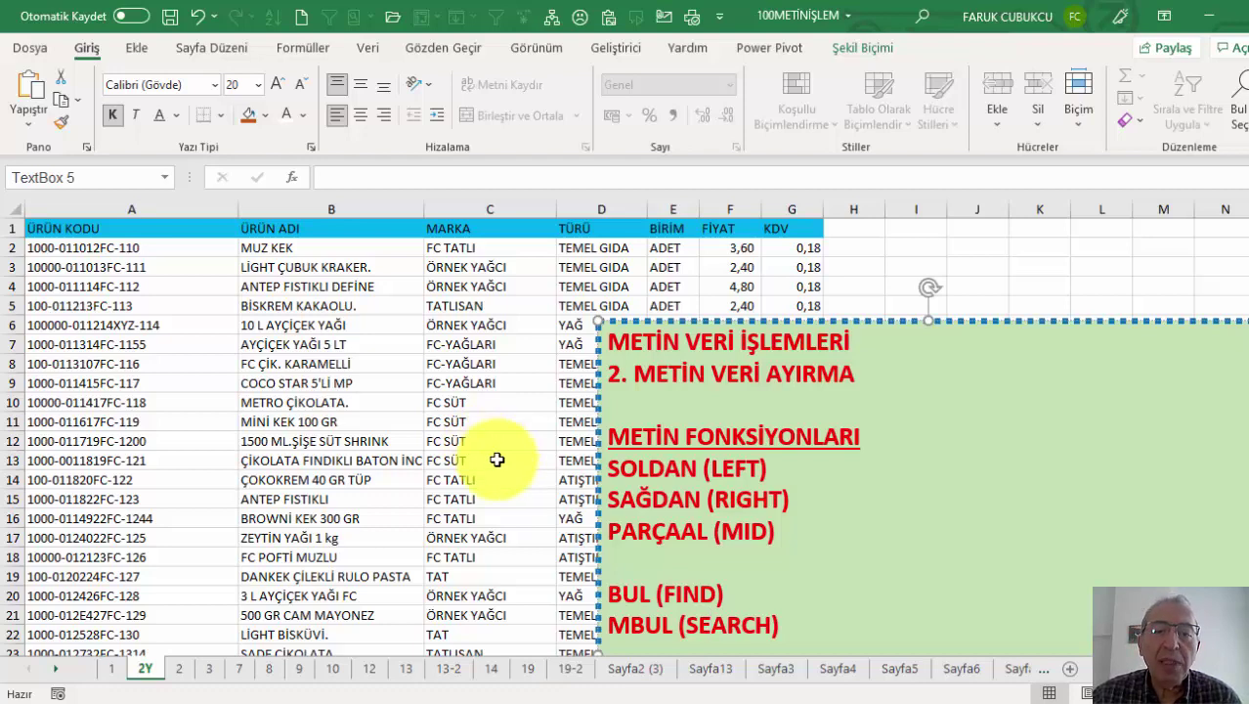
# Step: Review the lesson slides on SOLDAN, PARÇAAL and SAĞDAN, then return to the workbook
pyautogui.hotkey('alt', 'Tab')
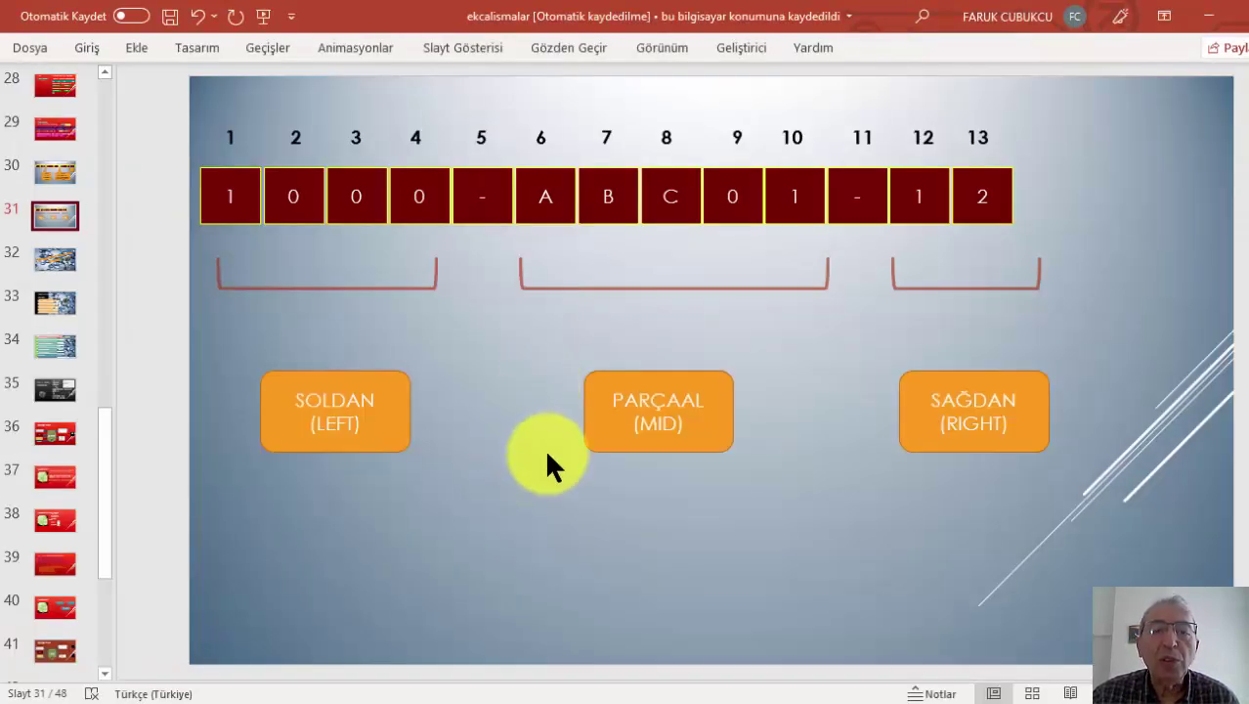
pyautogui.press('pageup')
pyautogui.press('pagedown')
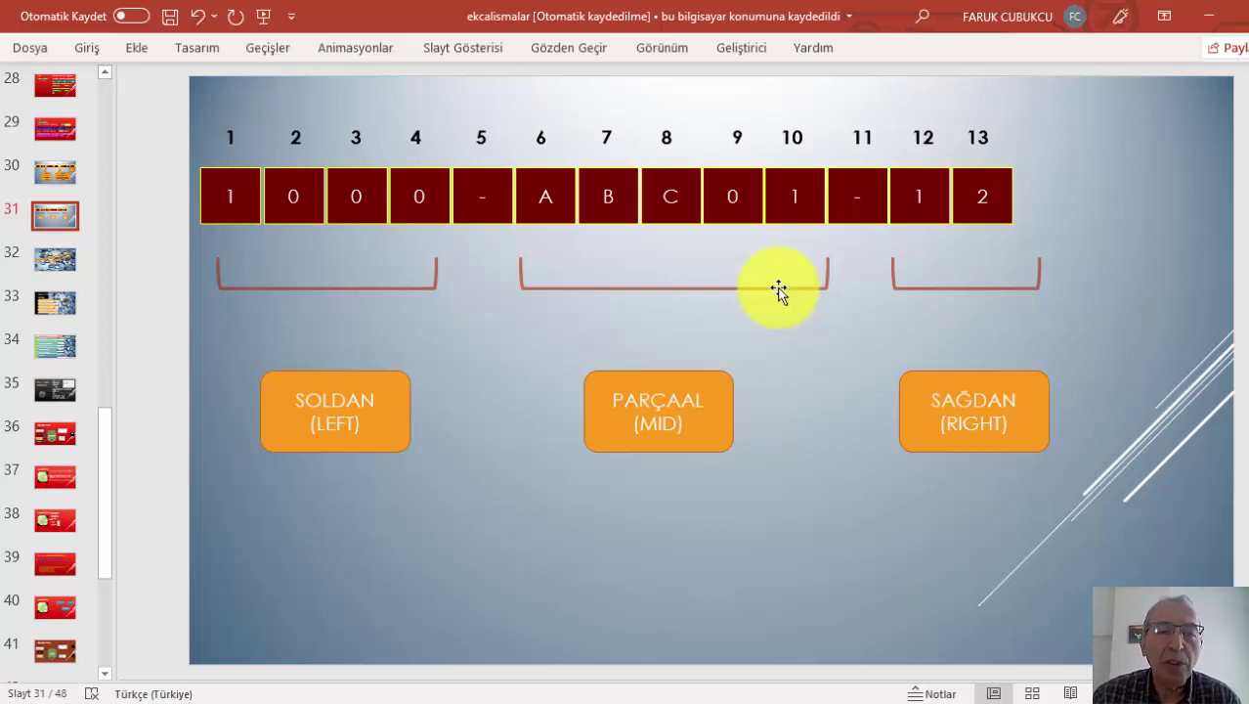
pyautogui.click(60, 165)
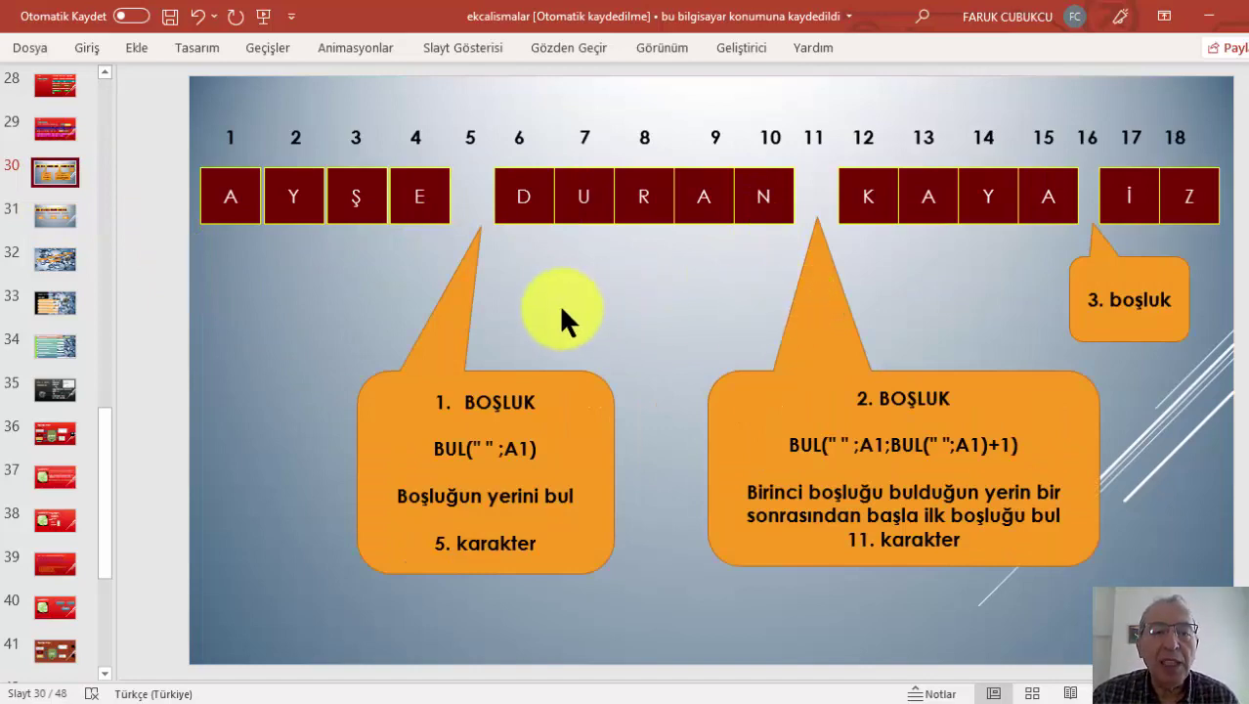
pyautogui.press('Down')
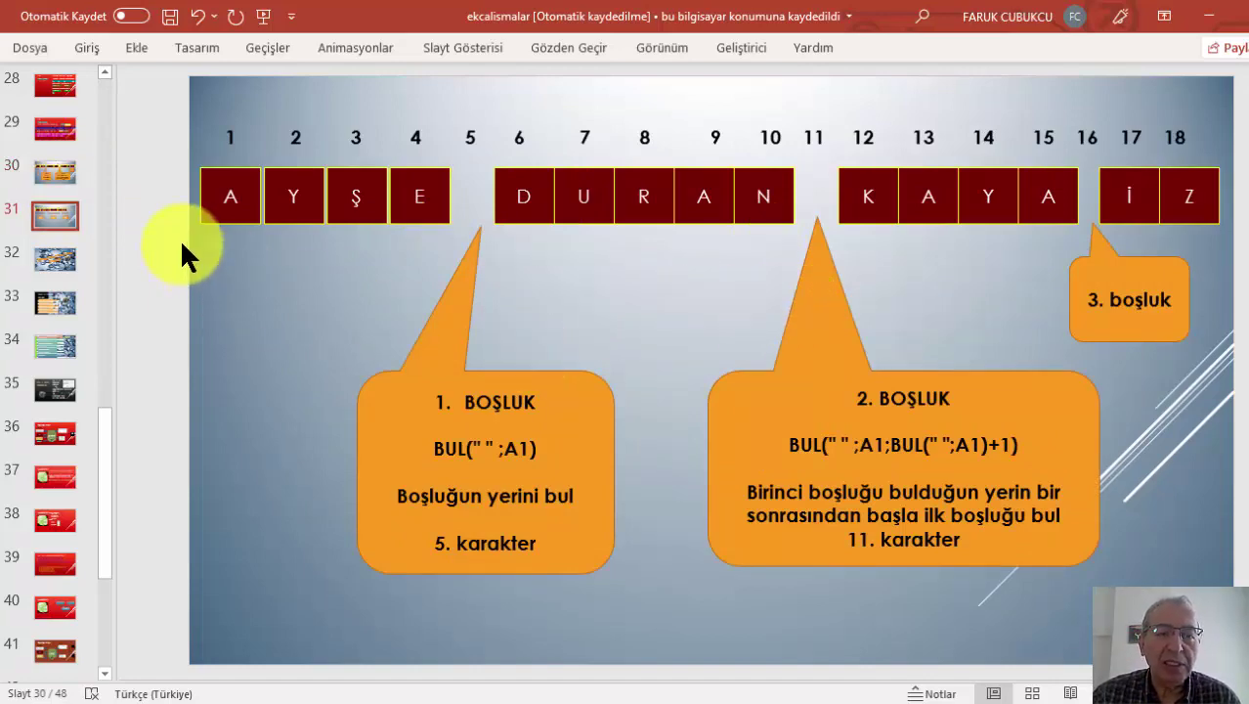
pyautogui.hotkey('alt', 'Tab')
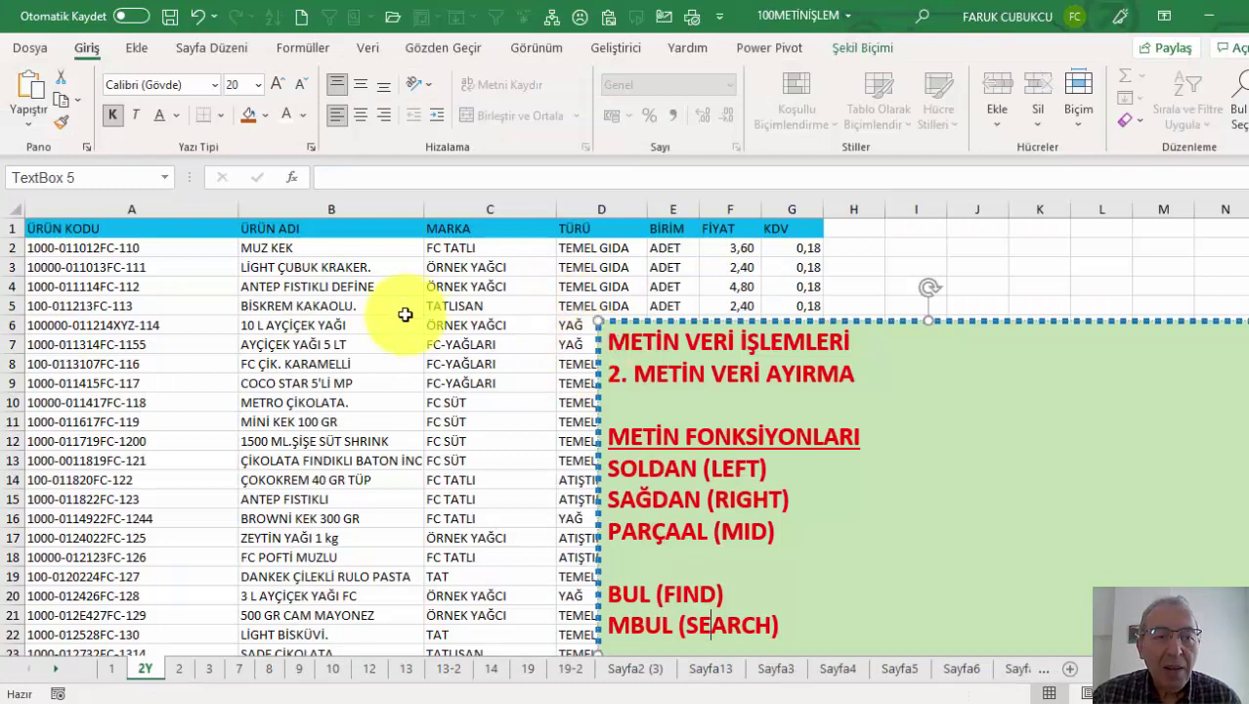
# Step: Insert an empty column B before ÜRÜN ADI and select B2
pyautogui.moveTo(428, 208); pyautogui.dragTo(465, 207)
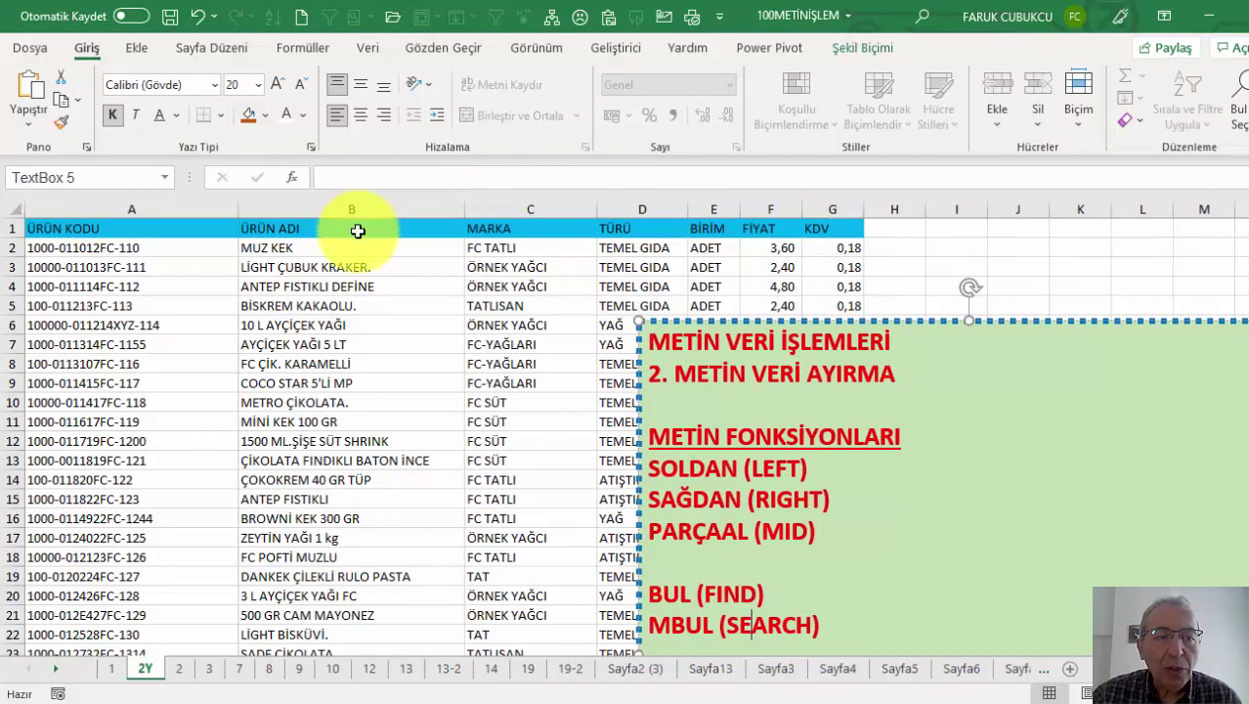
pyautogui.click(323, 210)
pyautogui.rightClick(323, 205)
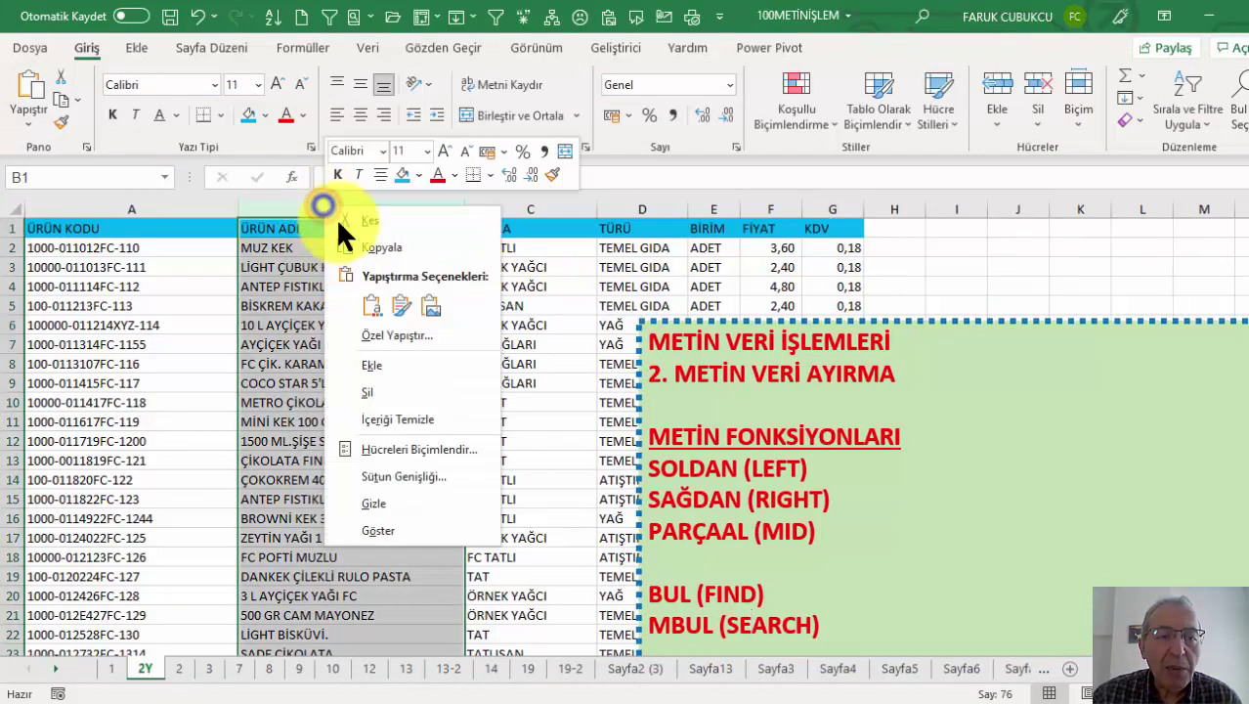
pyautogui.click(410, 365)
pyautogui.click(346, 246)
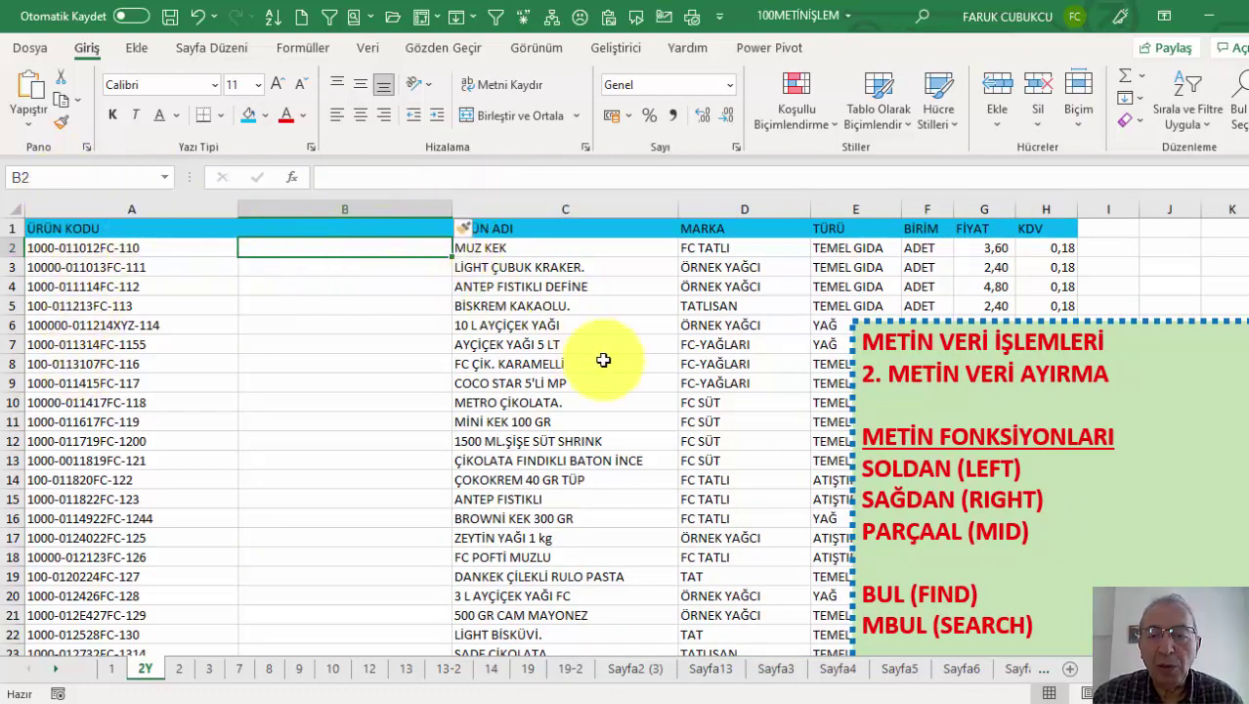
# Step: Move the green notes box aside and start a SOLDAN function in B2
pyautogui.click(988, 339)
pyautogui.moveTo(945, 321); pyautogui.dragTo(765, 307)
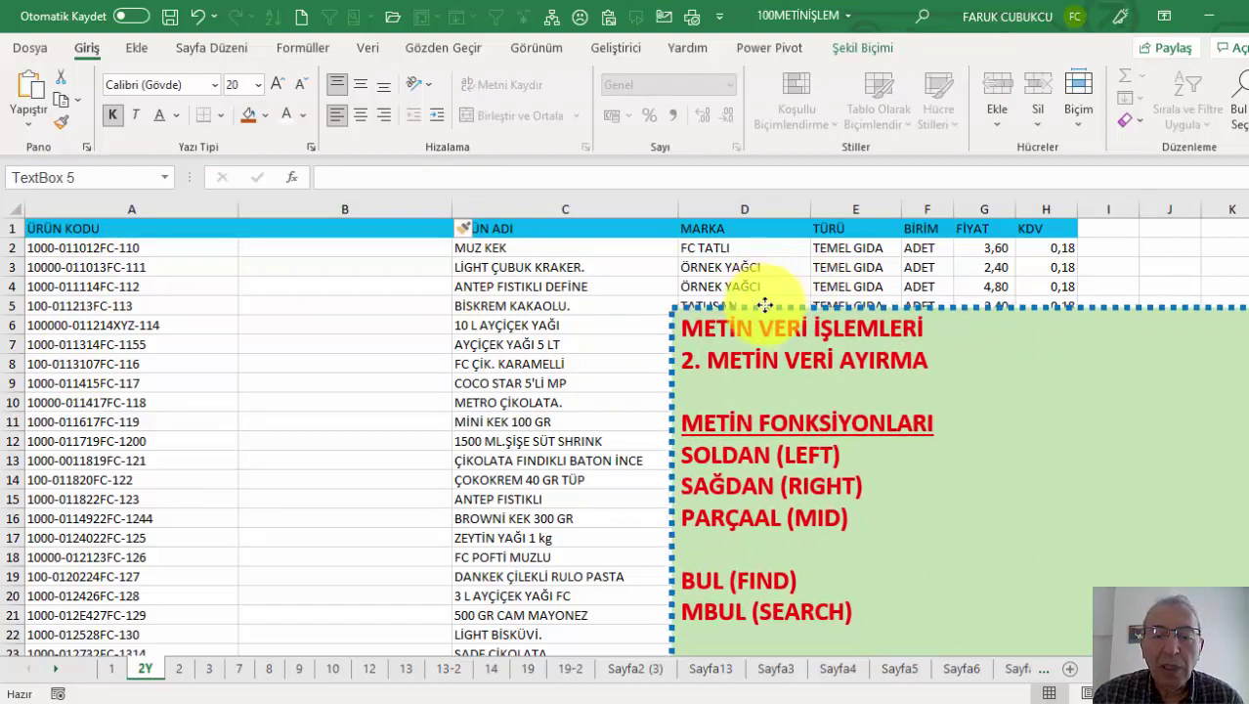
pyautogui.click(316, 254)
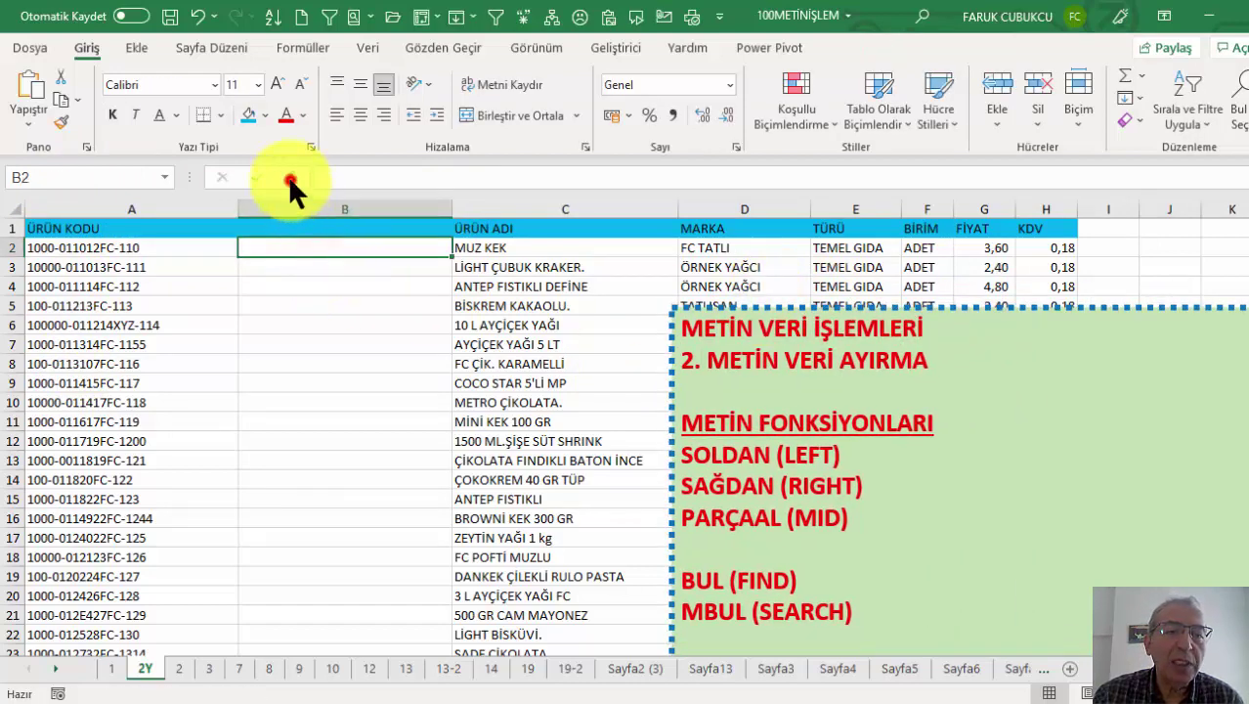
pyautogui.click(291, 177)
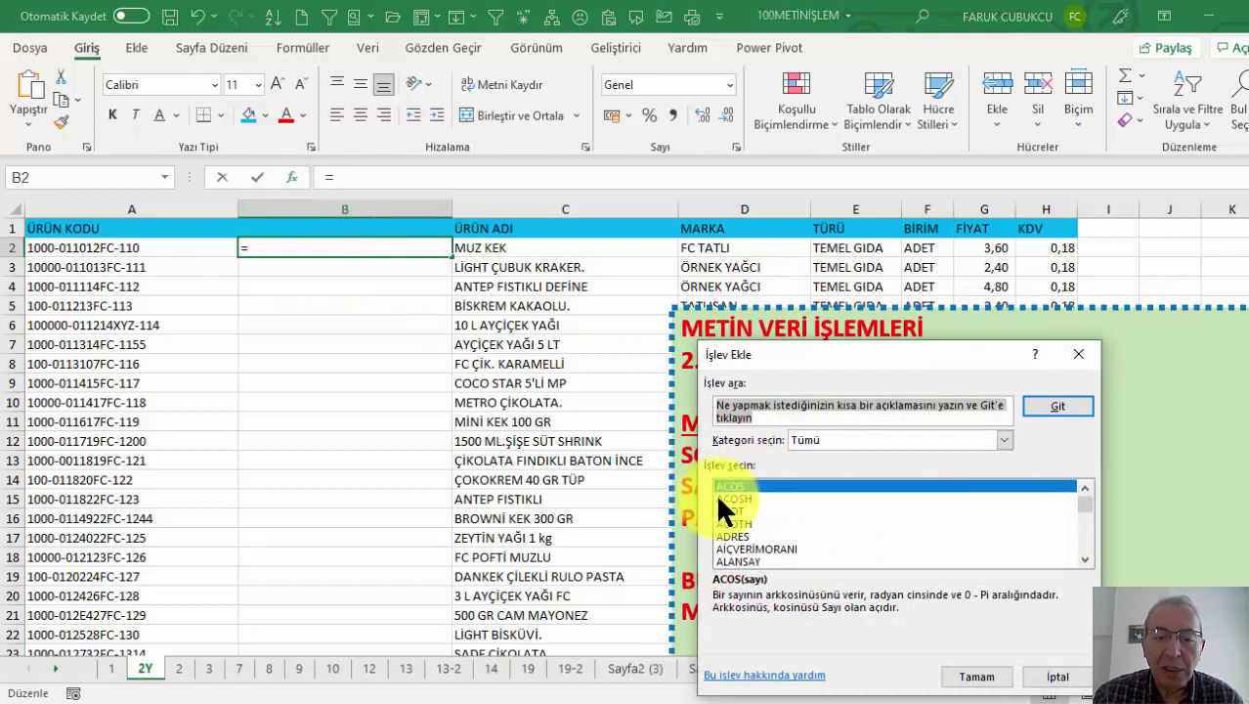
pyautogui.write('SO')
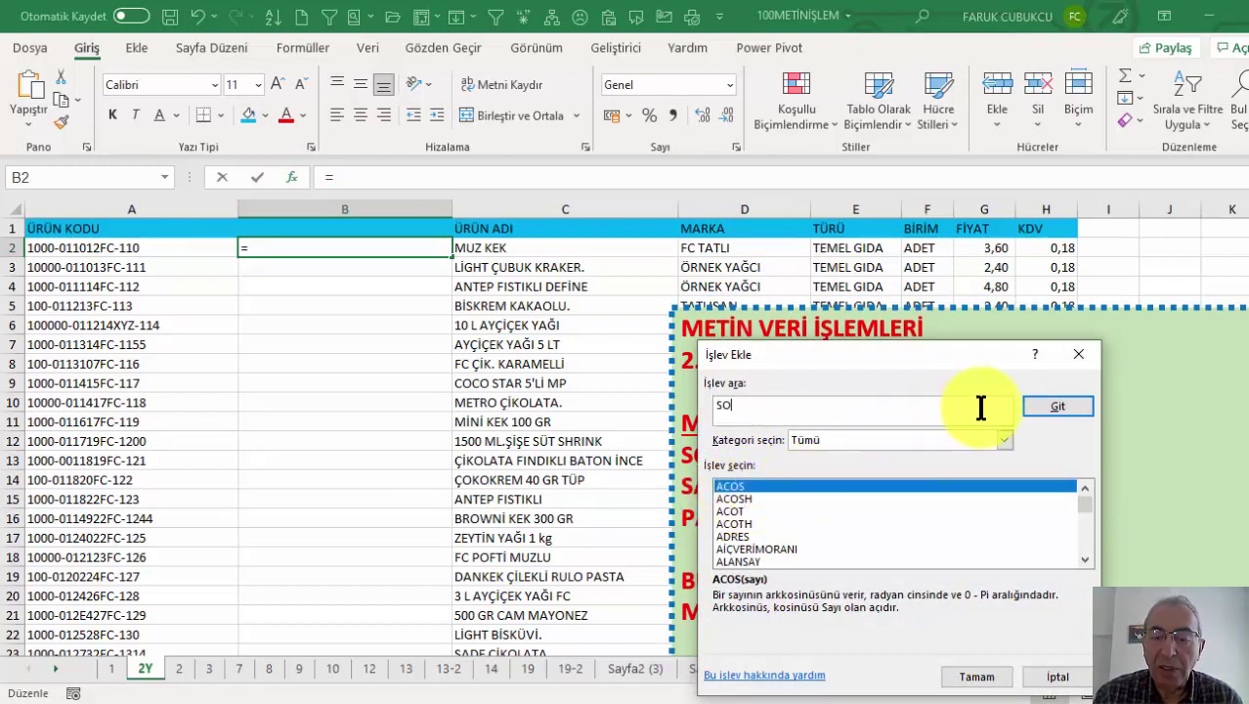
pyautogui.write('L')
pyautogui.click(1046, 408)
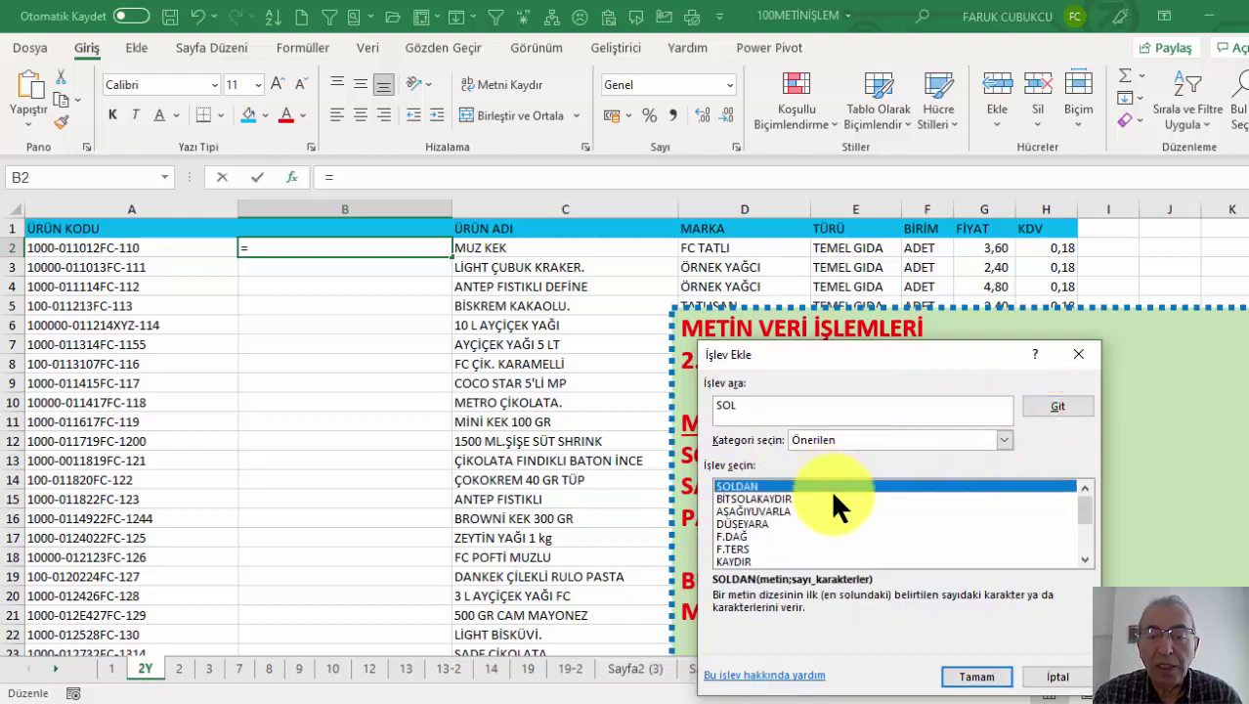
pyautogui.click(976, 676)
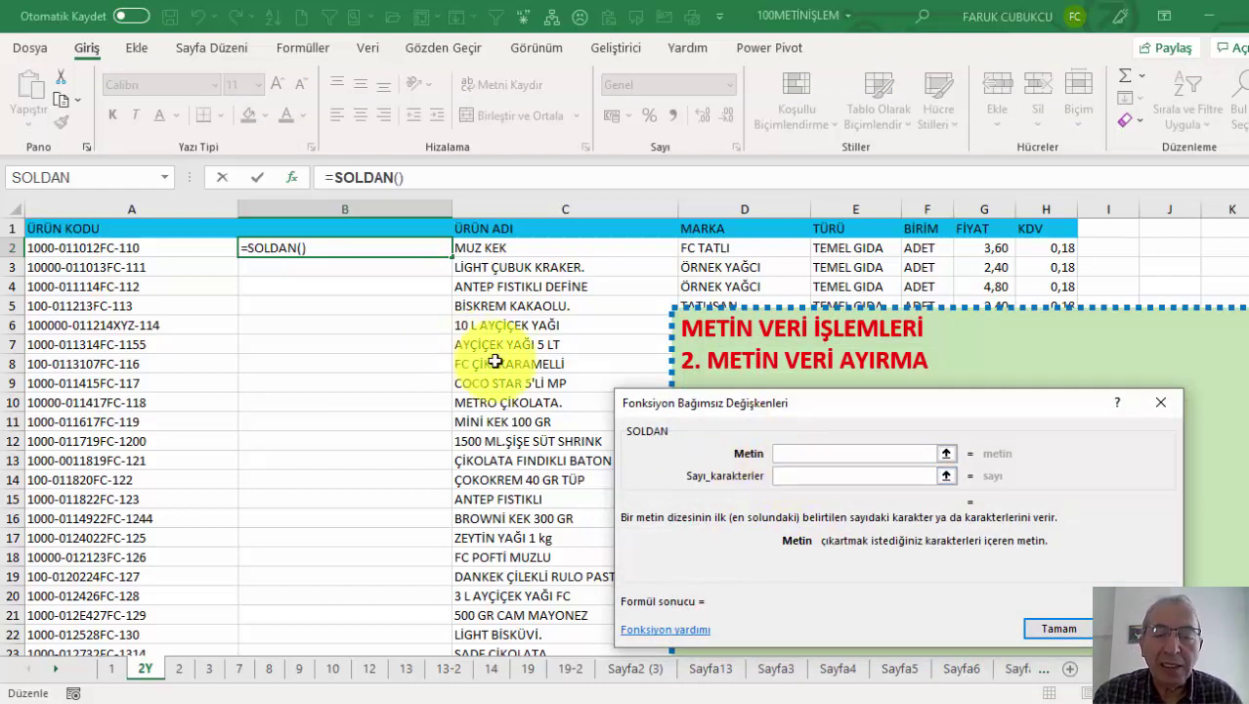
# Step: Enter =SOLDAN(A2;5) in B2 and widen column B
pyautogui.click(117, 248)
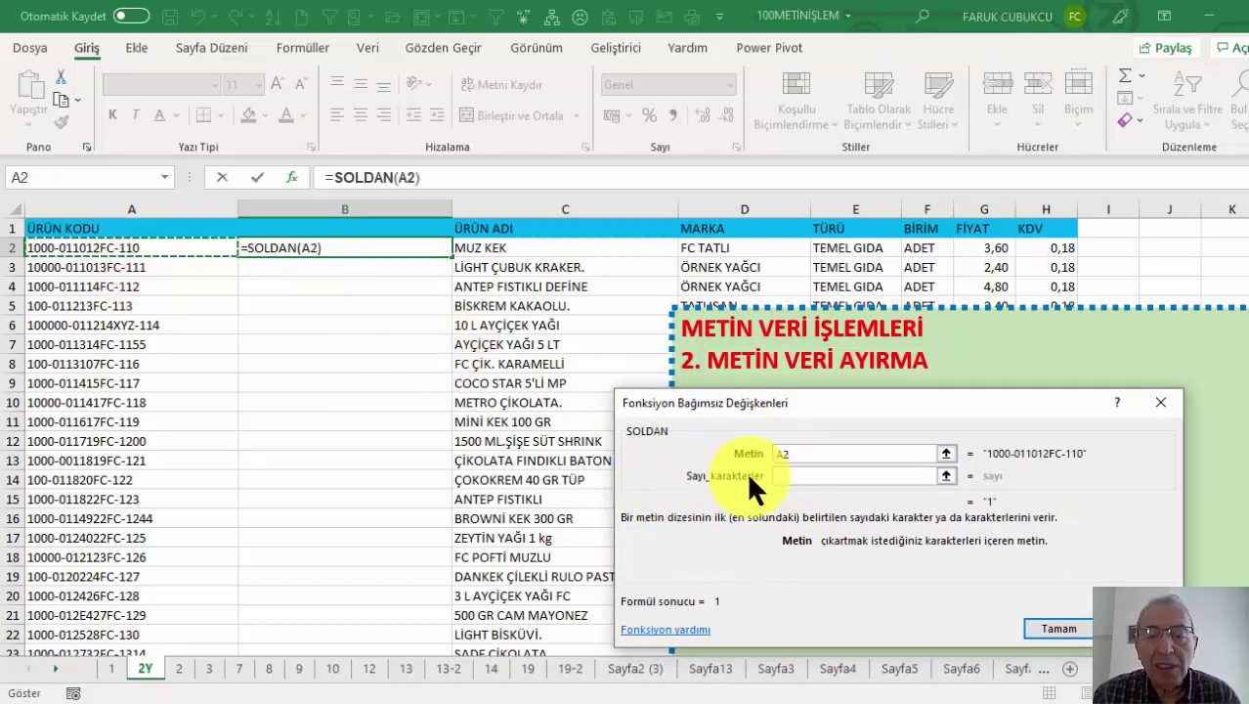
pyautogui.click(797, 475)
pyautogui.write('5')
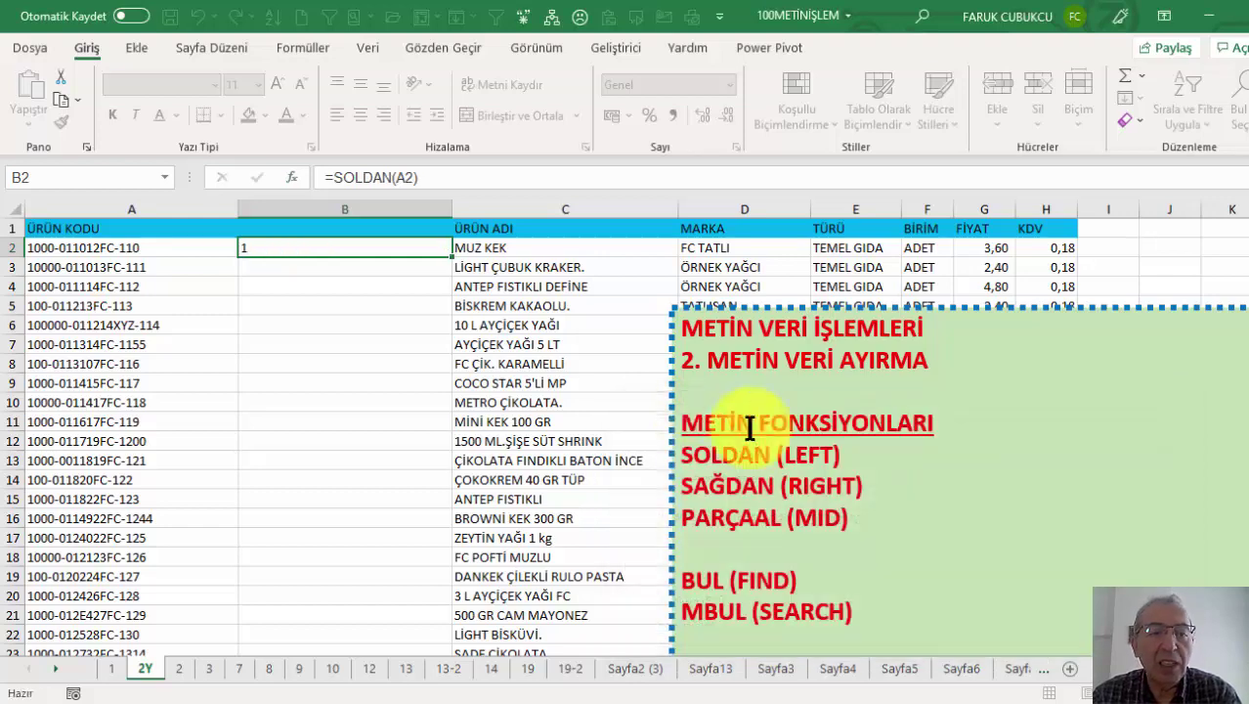
pyautogui.moveTo(451, 209); pyautogui.dragTo(484, 210)
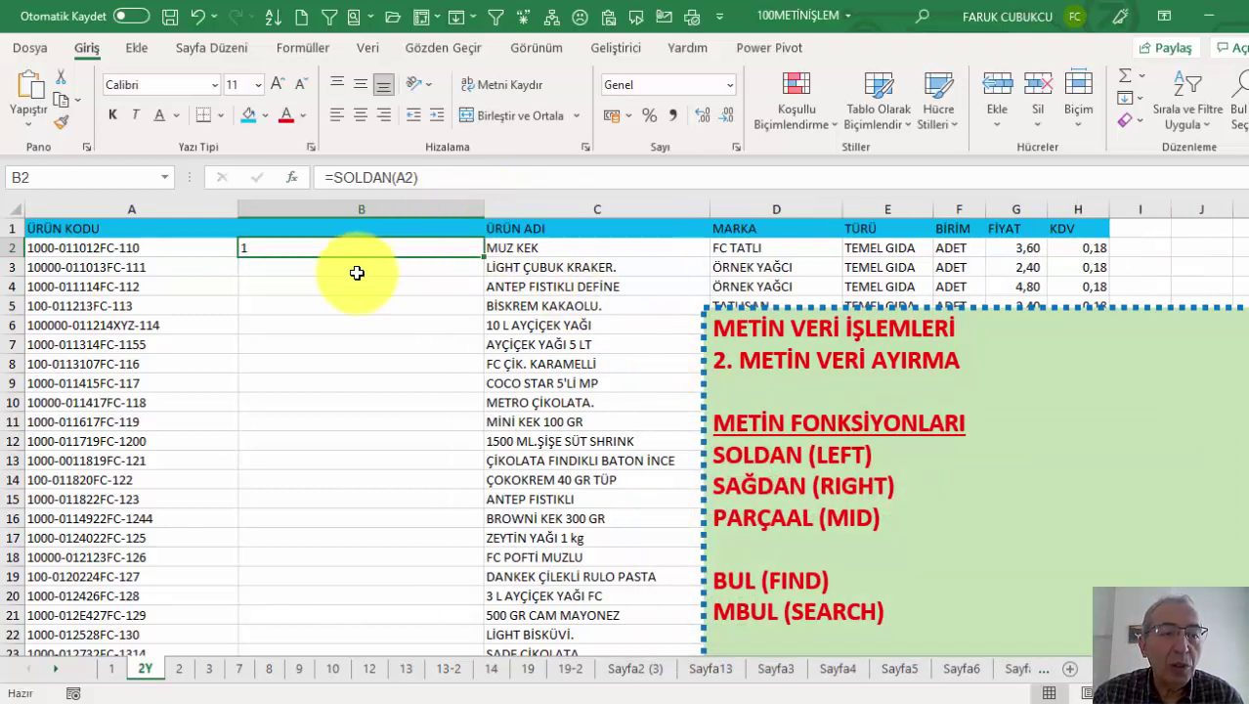
pyautogui.doubleClick(308, 248)
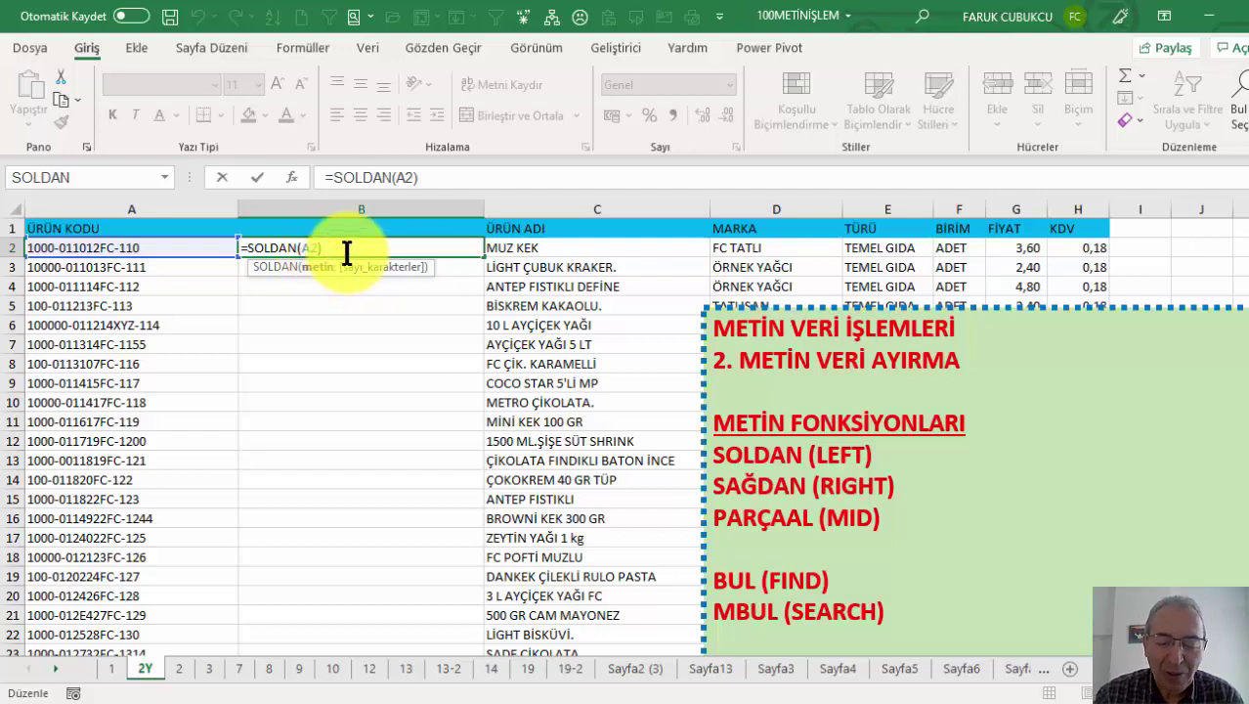
pyautogui.write(';5')
pyautogui.press('Return')
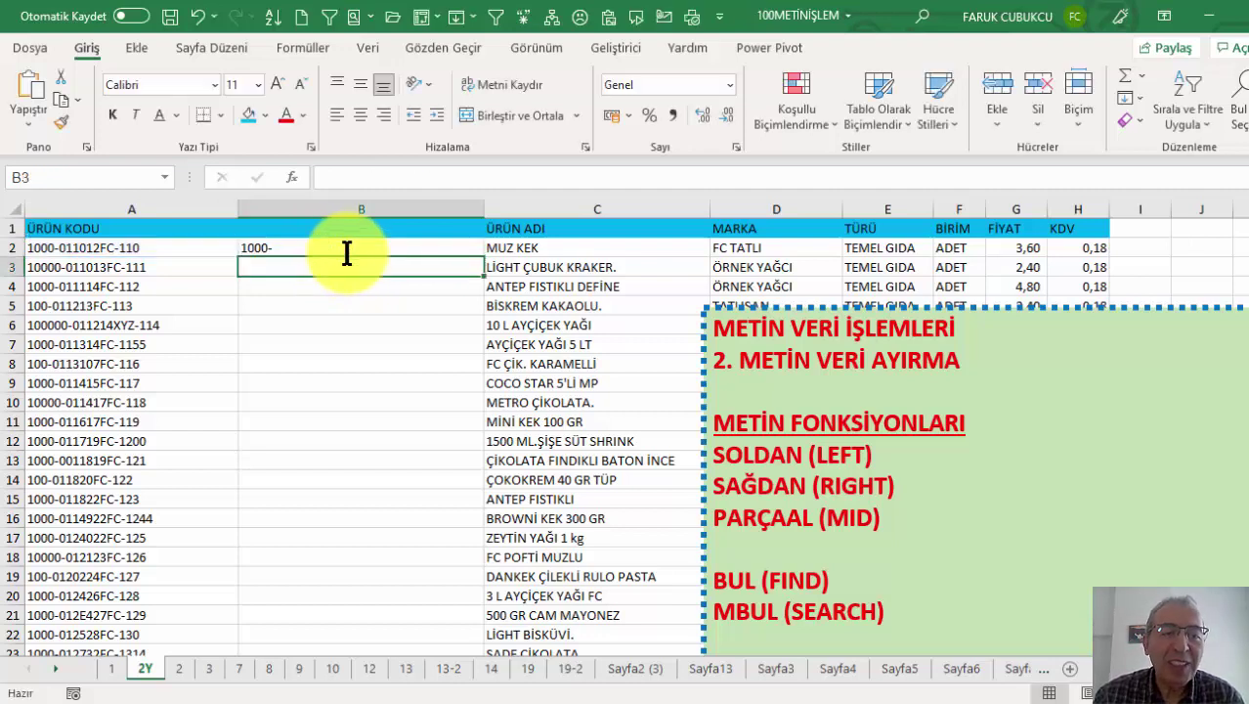
# Step: Change B2 to =SOLDAN(A2;4), fill it down column B, and widen the column
pyautogui.doubleClick(344, 248)
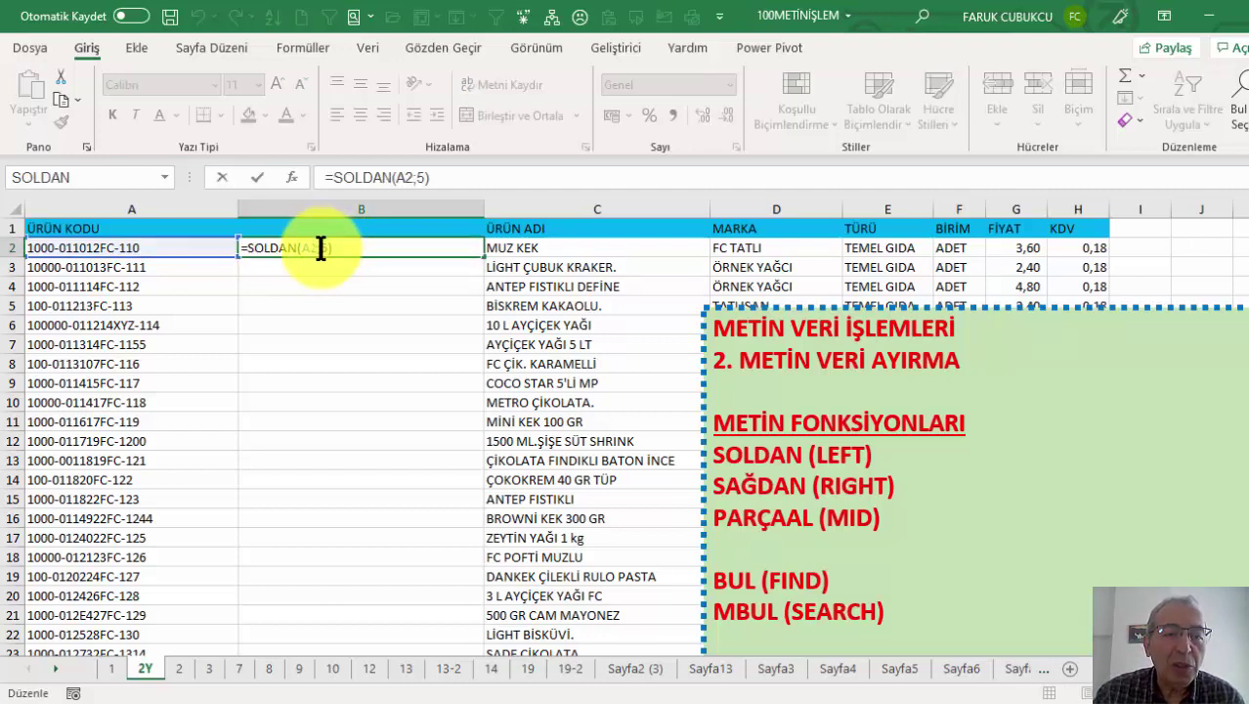
pyautogui.write('4')
pyautogui.press('Return')
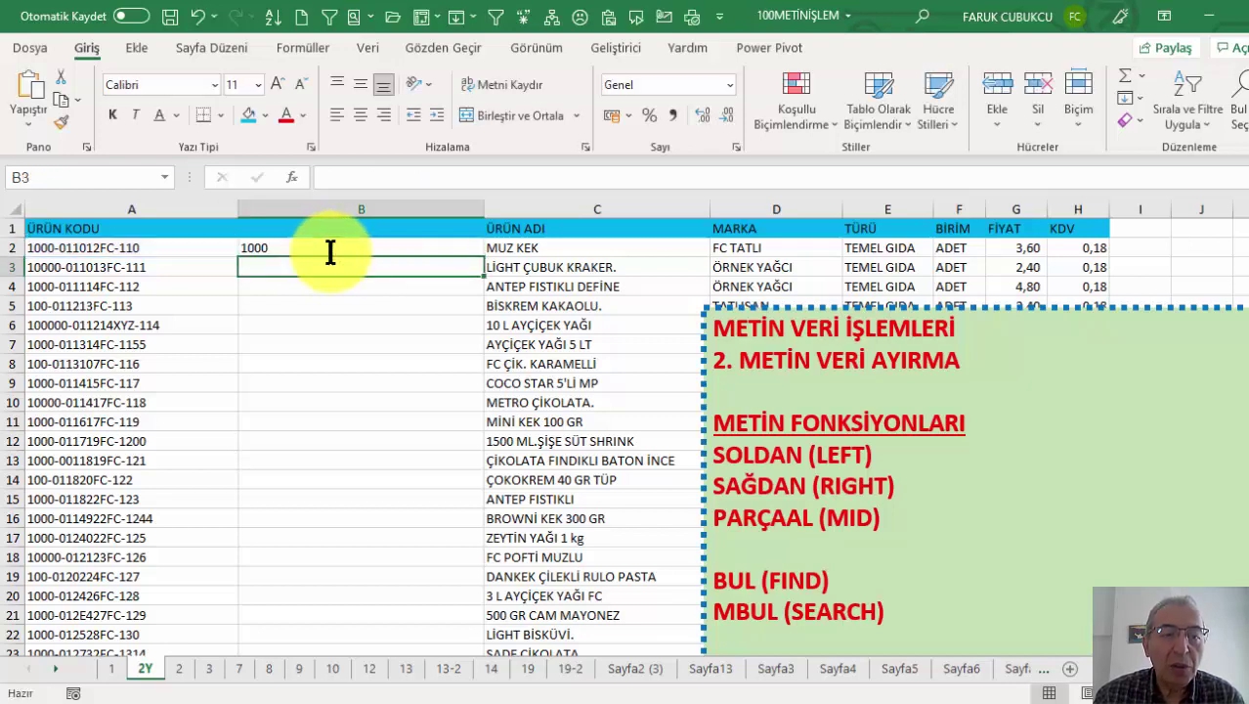
pyautogui.click(334, 251)
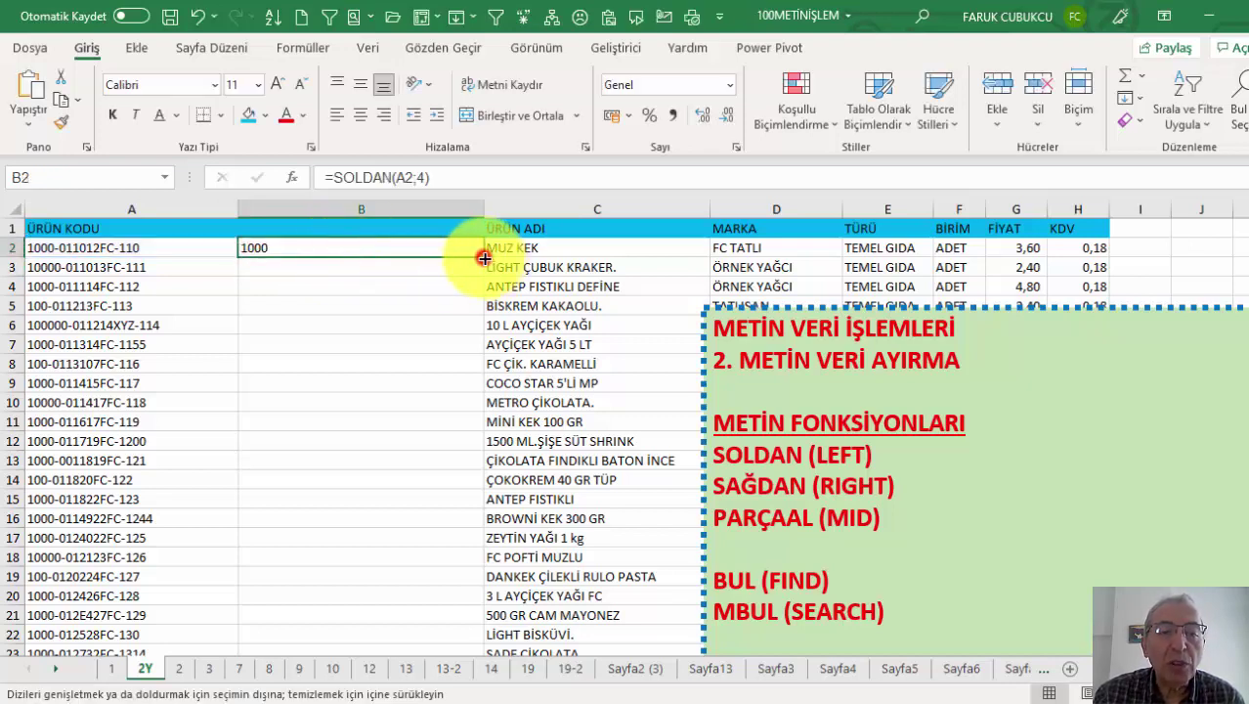
pyautogui.doubleClick(484, 257)
pyautogui.moveTo(485, 209); pyautogui.dragTo(516, 209)
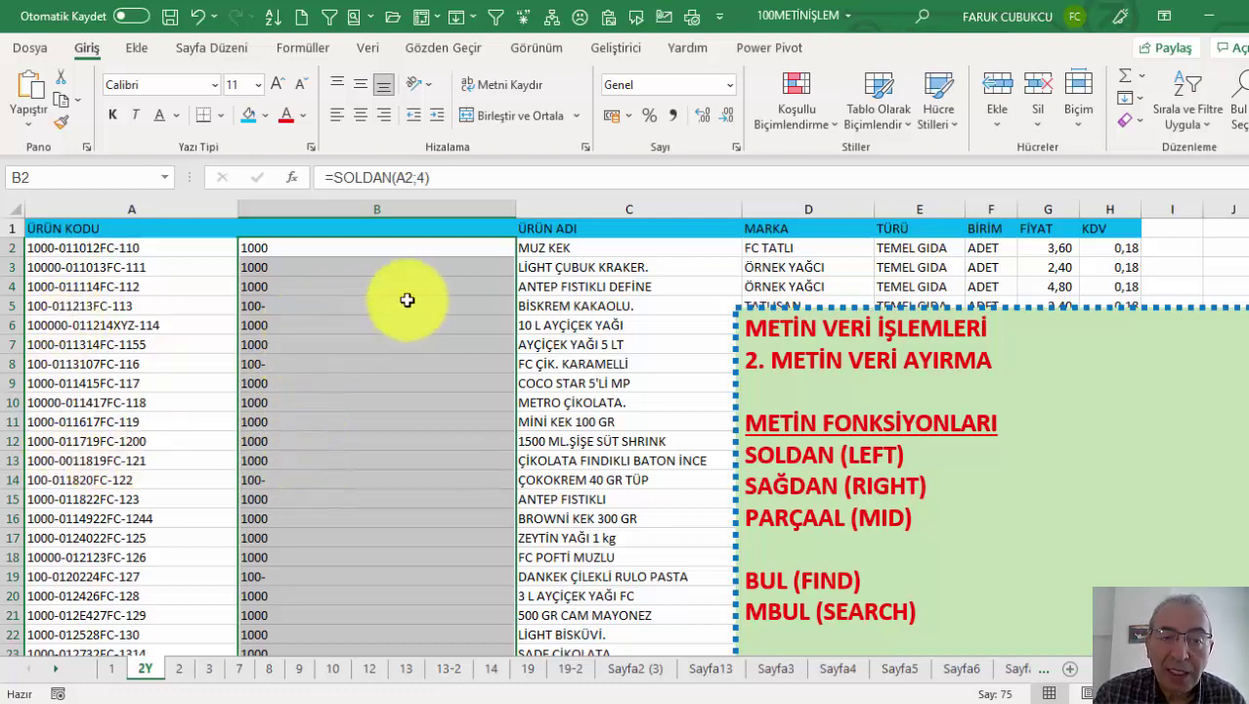
# Step: Narrow column B and insert another empty column C before ÜRÜN ADI
pyautogui.scroll(1, 533, 295)
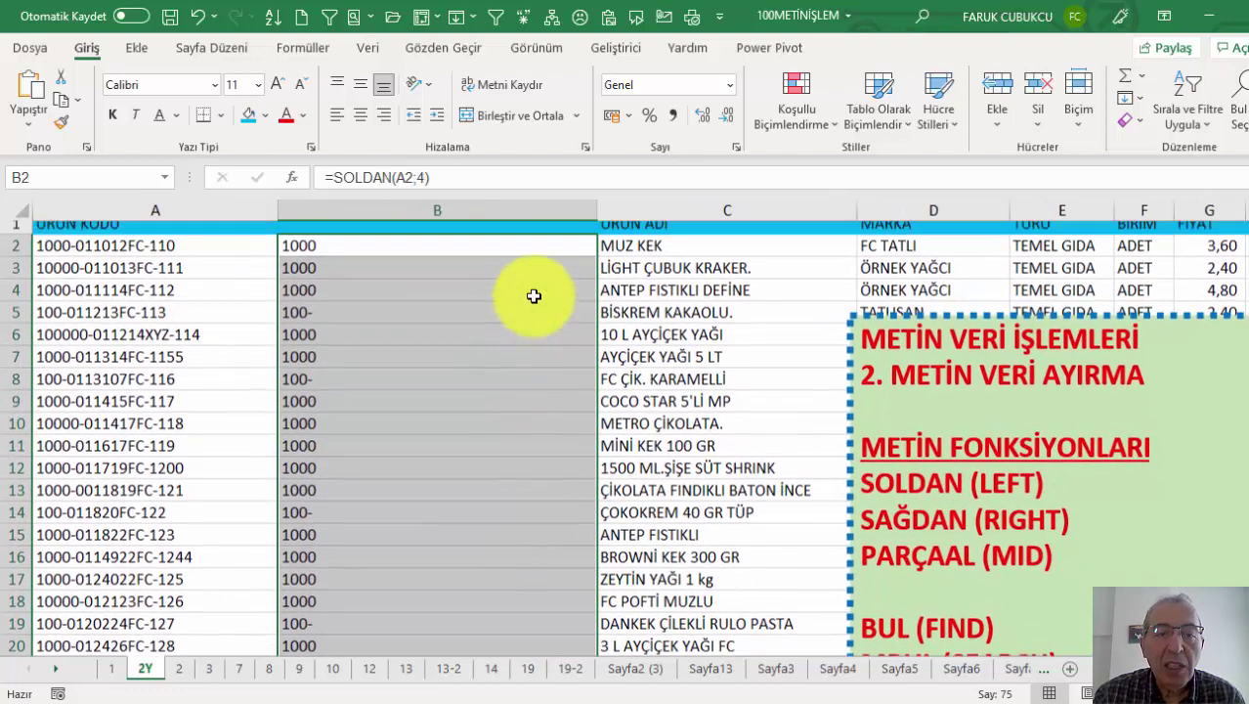
pyautogui.click(884, 342)
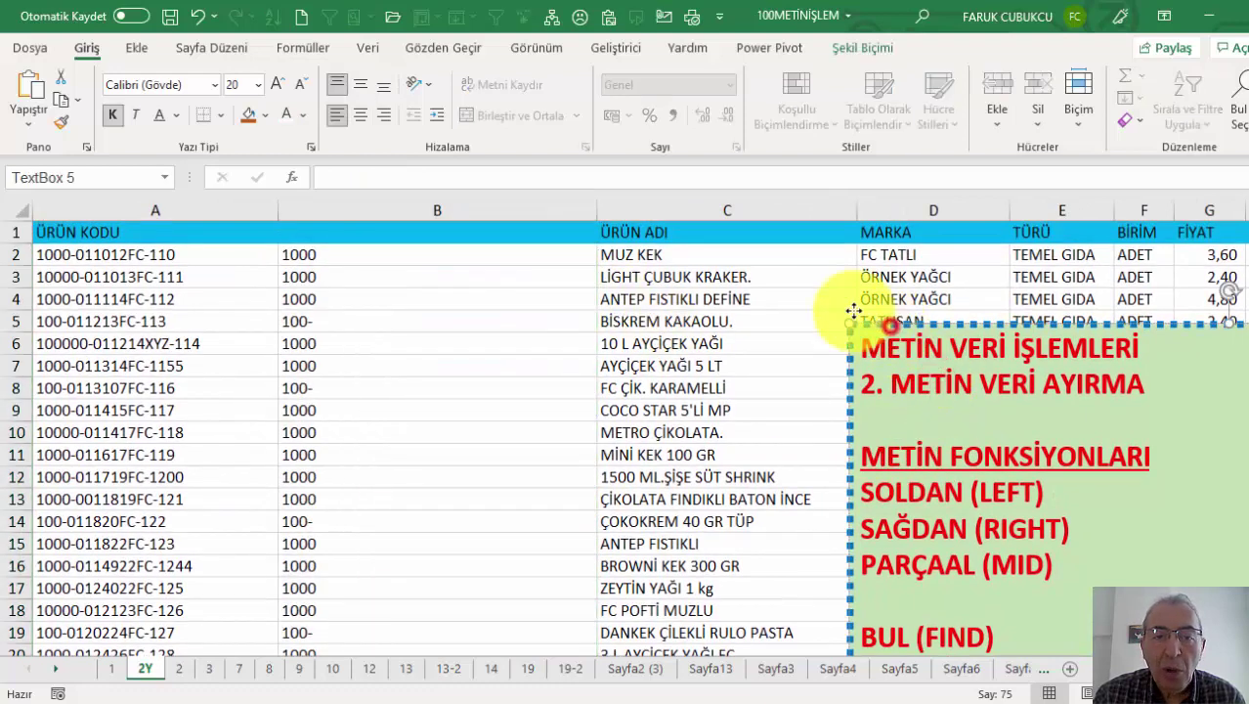
pyautogui.moveTo(889, 326); pyautogui.dragTo(841, 308)
pyautogui.moveTo(596, 210); pyautogui.dragTo(434, 210)
pyautogui.click(459, 210)
pyautogui.rightClick(466, 210)
pyautogui.click(533, 376)
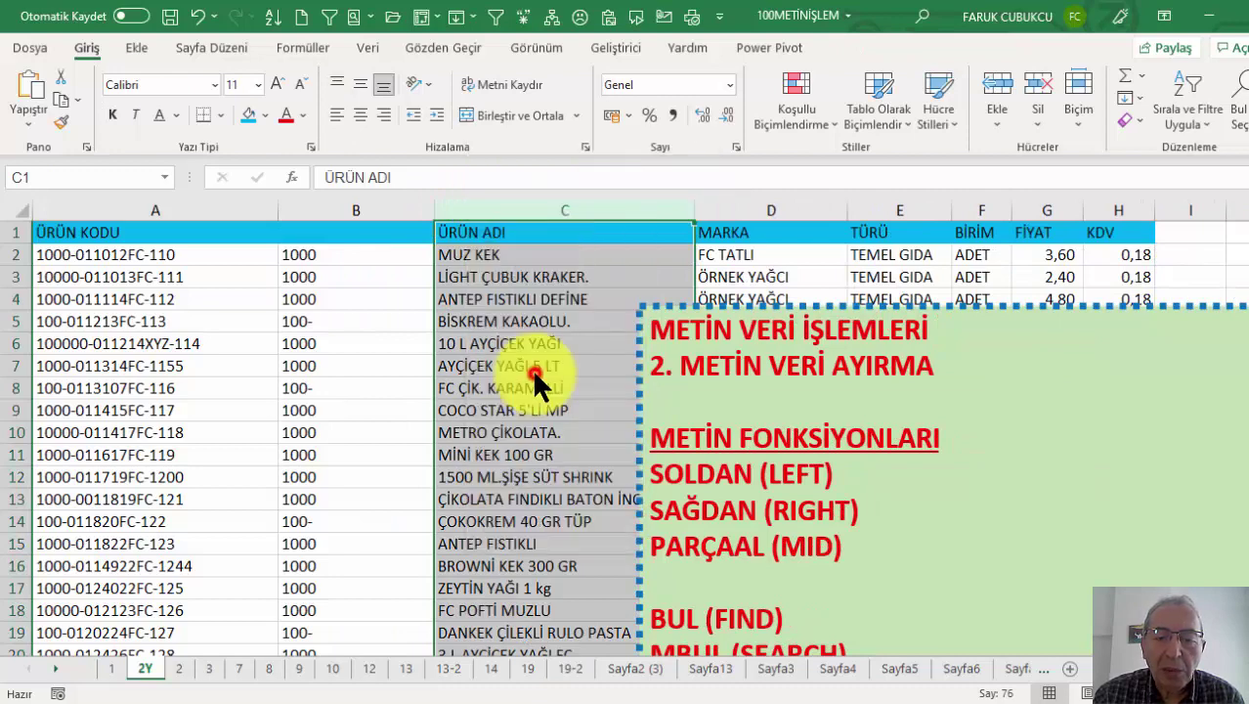
pyautogui.click(480, 254)
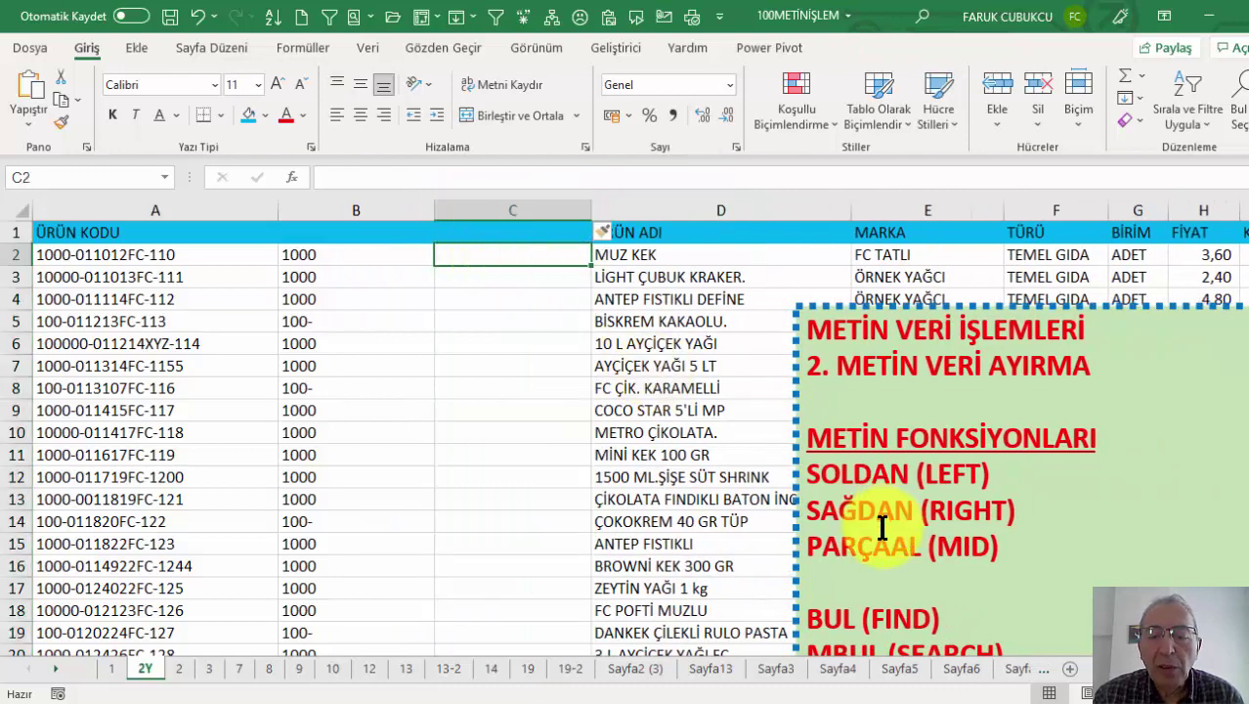
# Step: Start a BUL function in C2, after comparing it with MBUL
pyautogui.moveTo(892, 315); pyautogui.dragTo(902, 293)
pyautogui.click(465, 256)
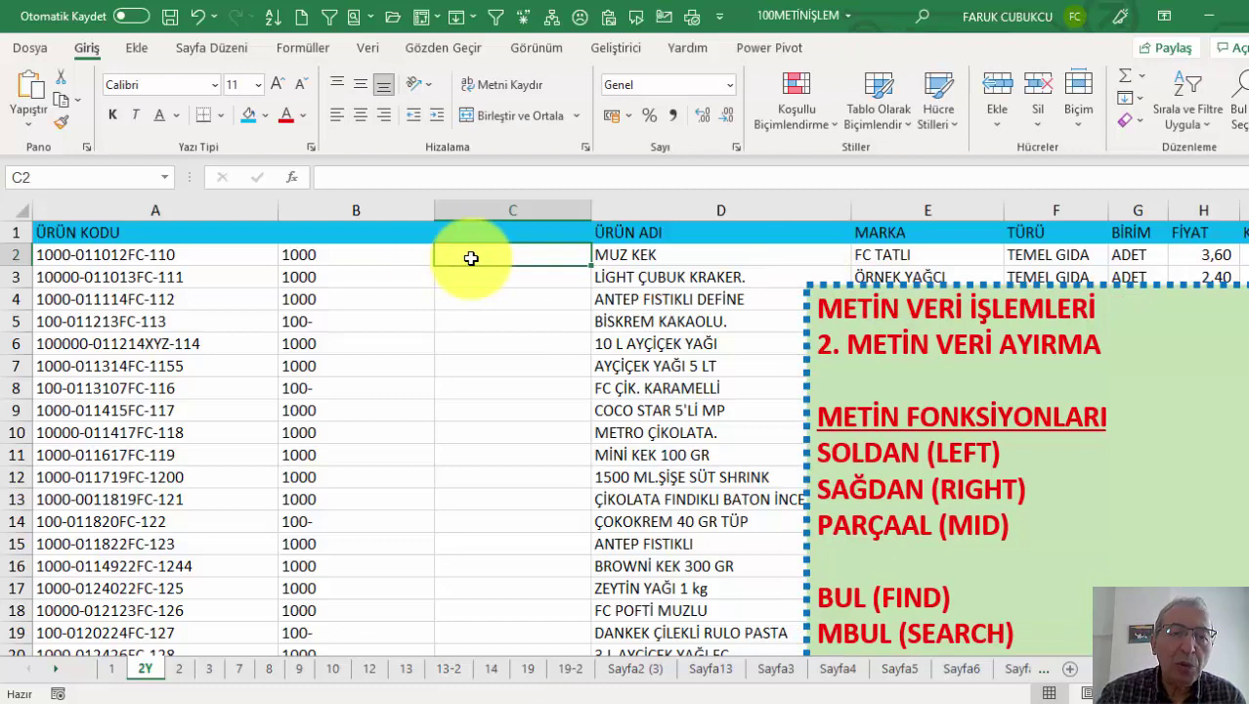
pyautogui.click(291, 168)
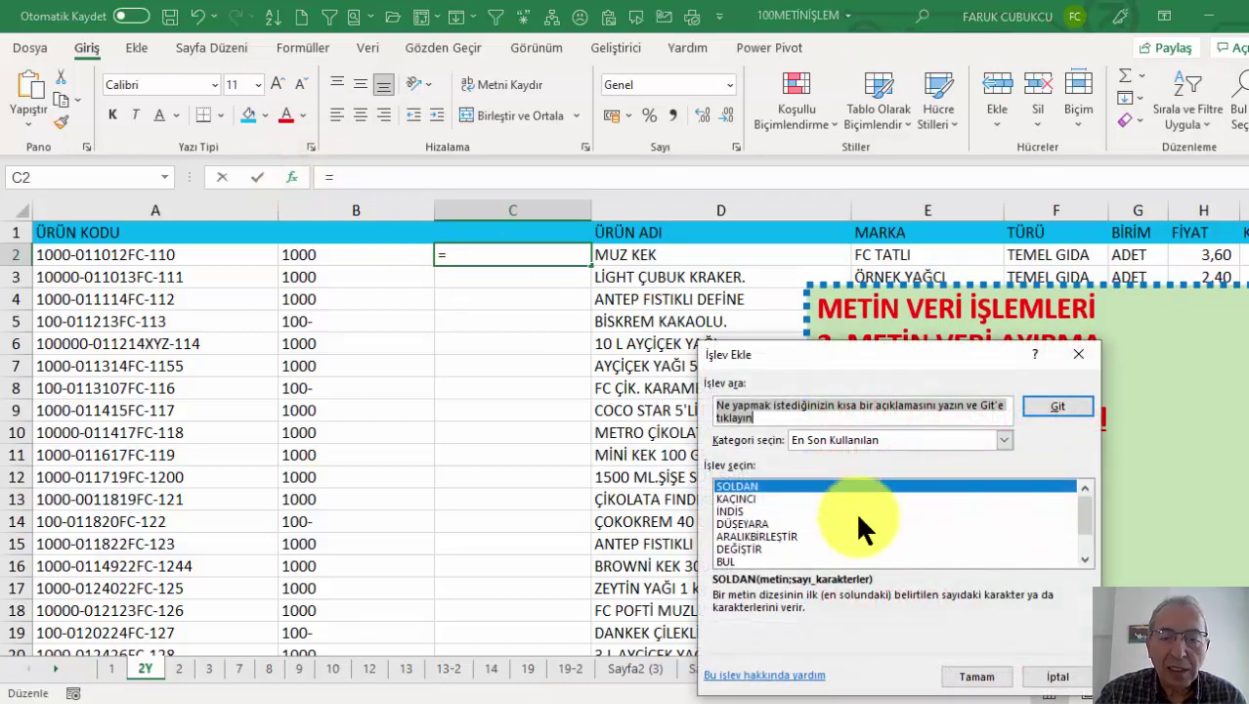
pyautogui.write('B')
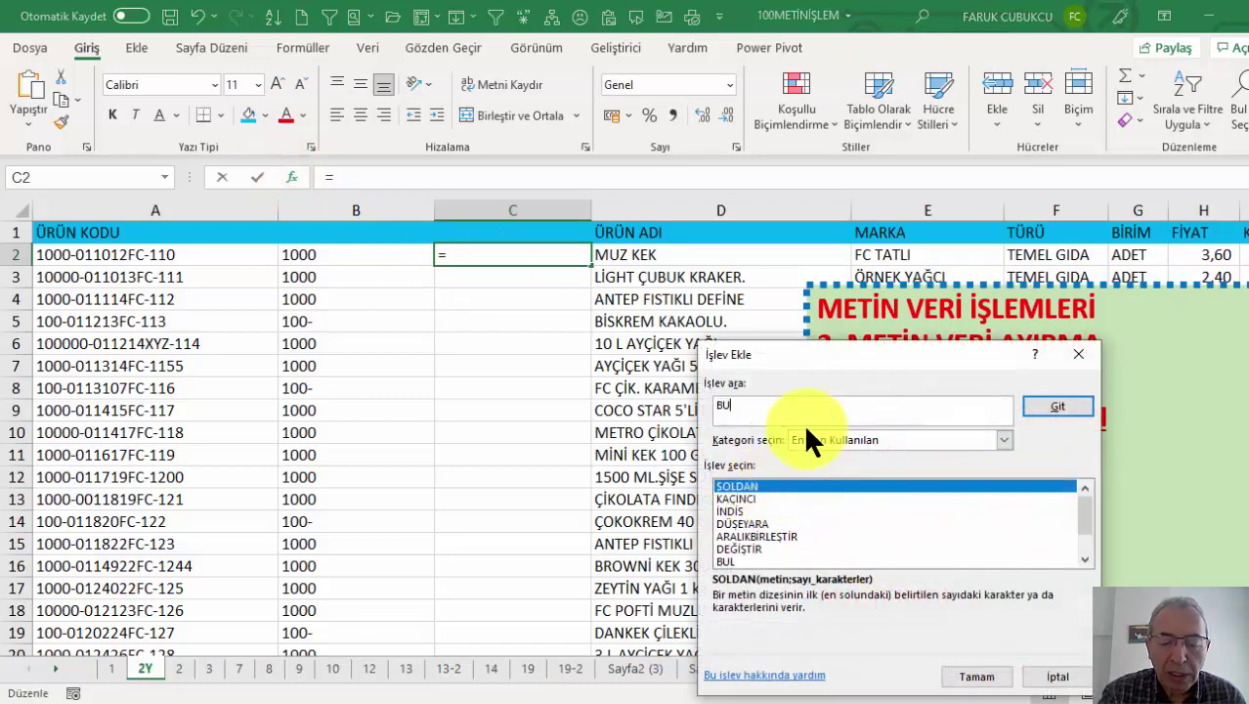
pyautogui.write('UL')
pyautogui.press('Return')
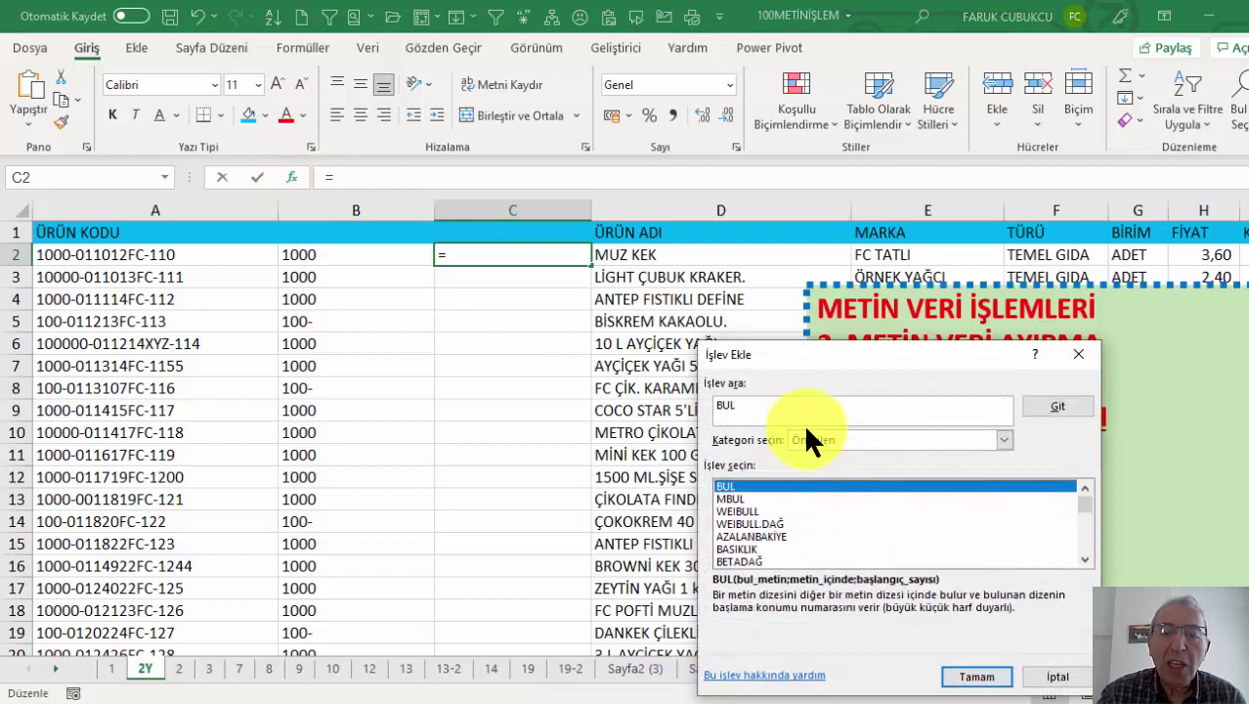
pyautogui.click(967, 679)
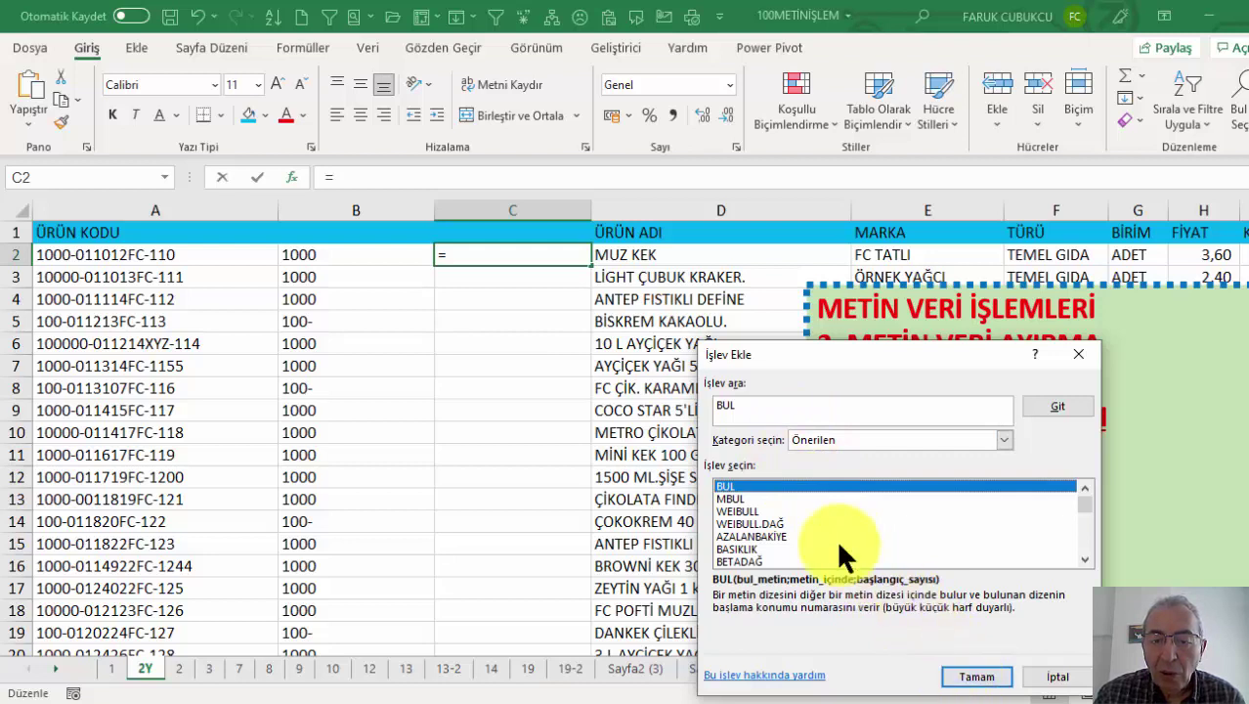
pyautogui.click(741, 499)
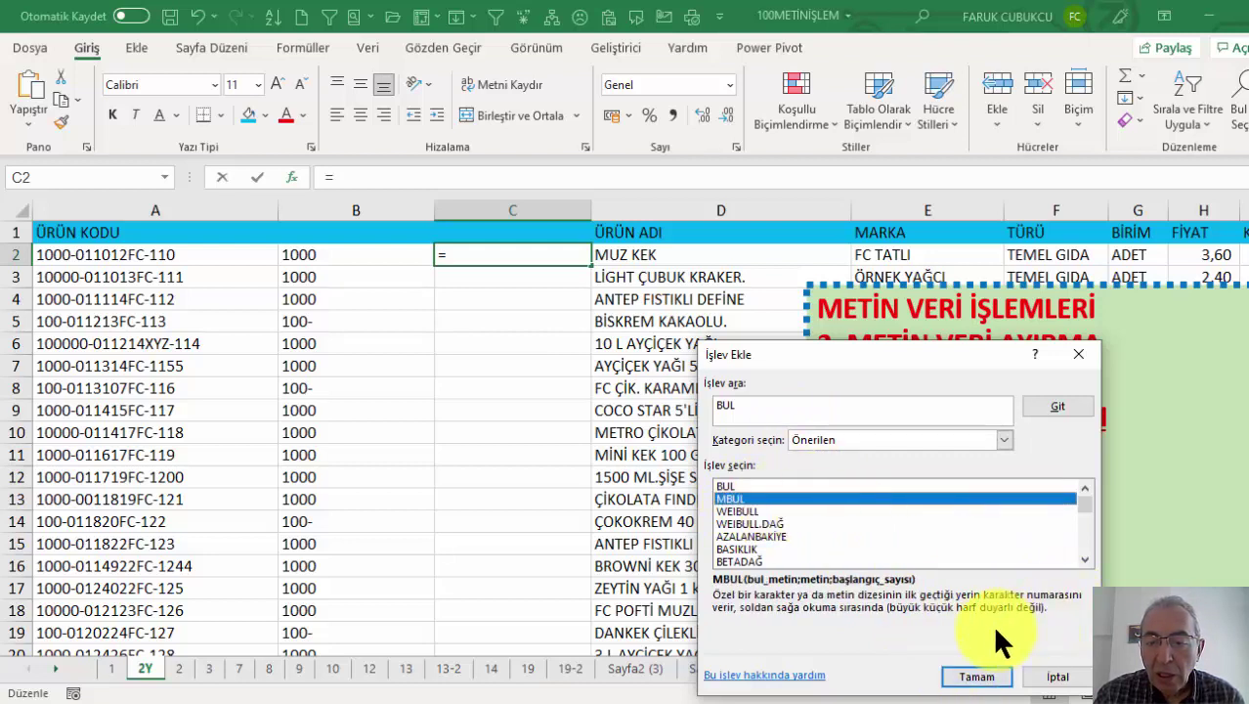
pyautogui.click(723, 484)
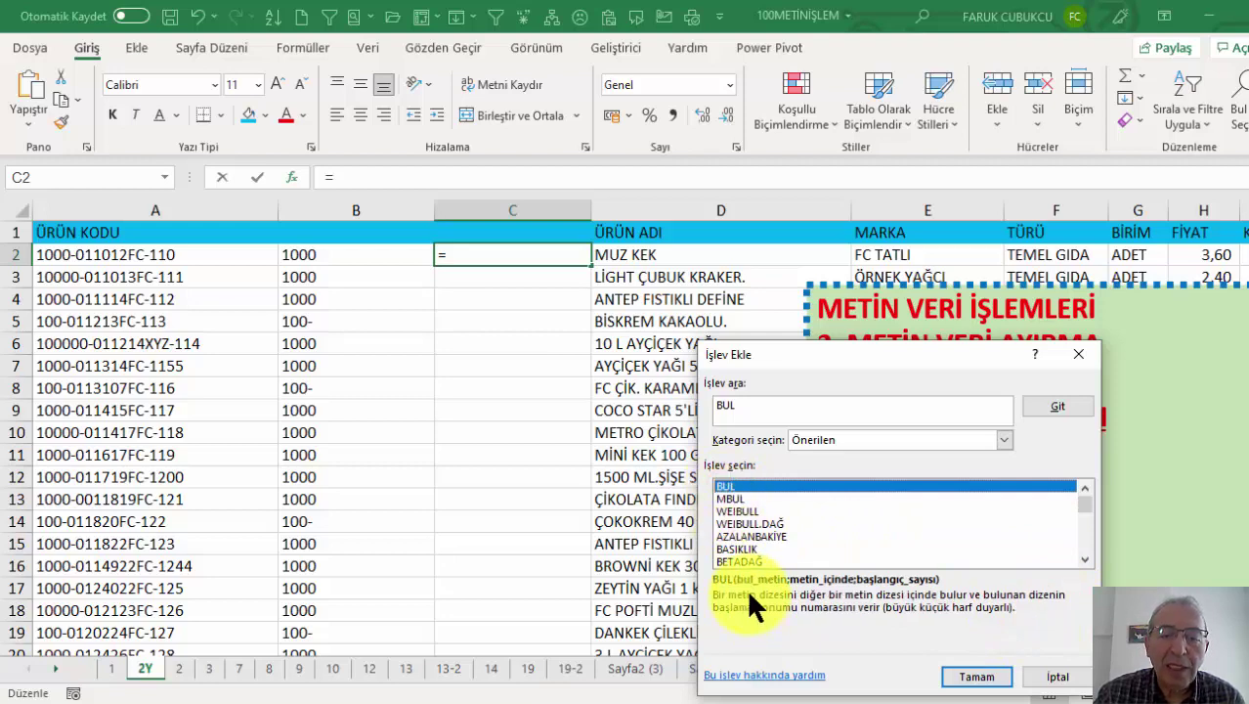
pyautogui.click(970, 674)
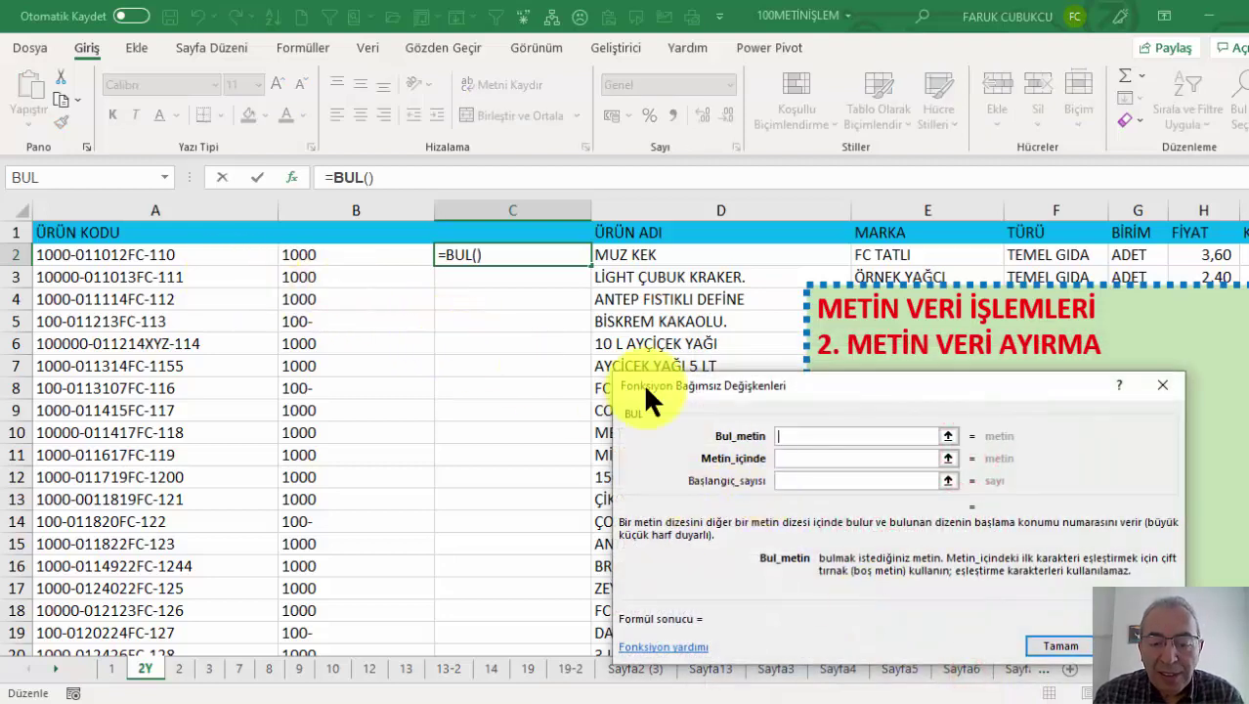
# Step: Enter =BUL("-";A2) in C2, fill it down, then delete those helper results
pyautogui.write('-')
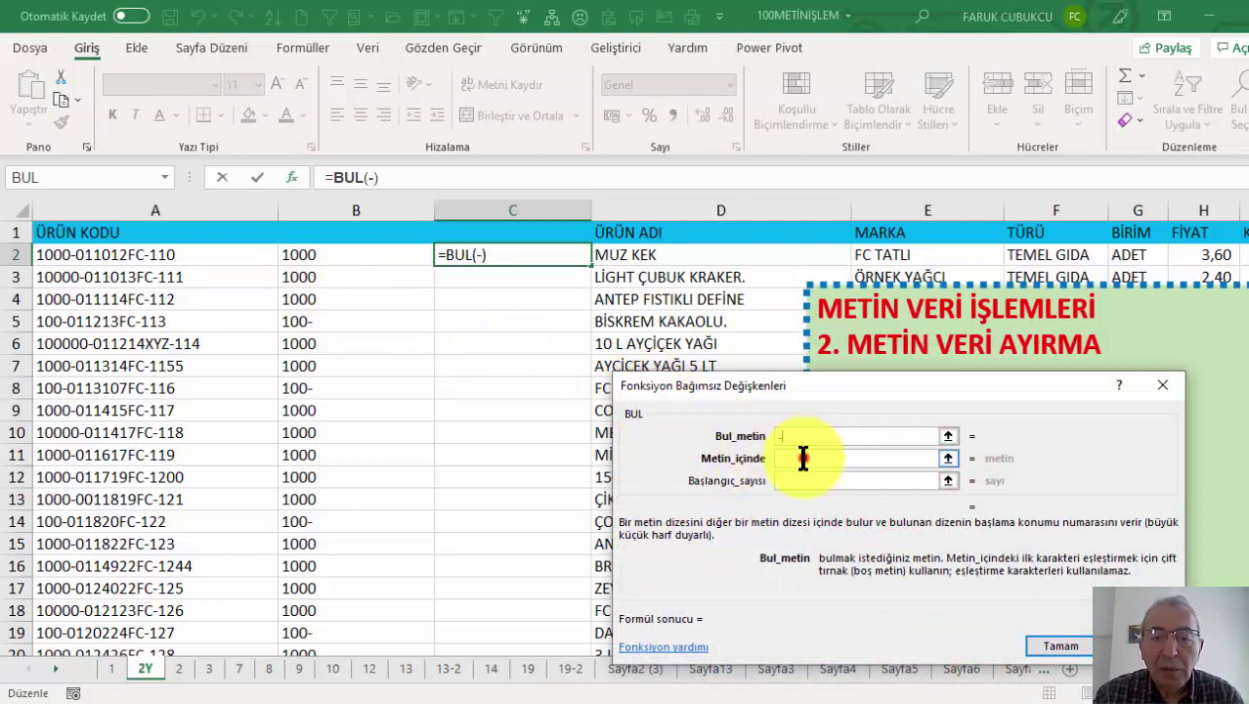
pyautogui.click(801, 457)
pyautogui.click(161, 257)
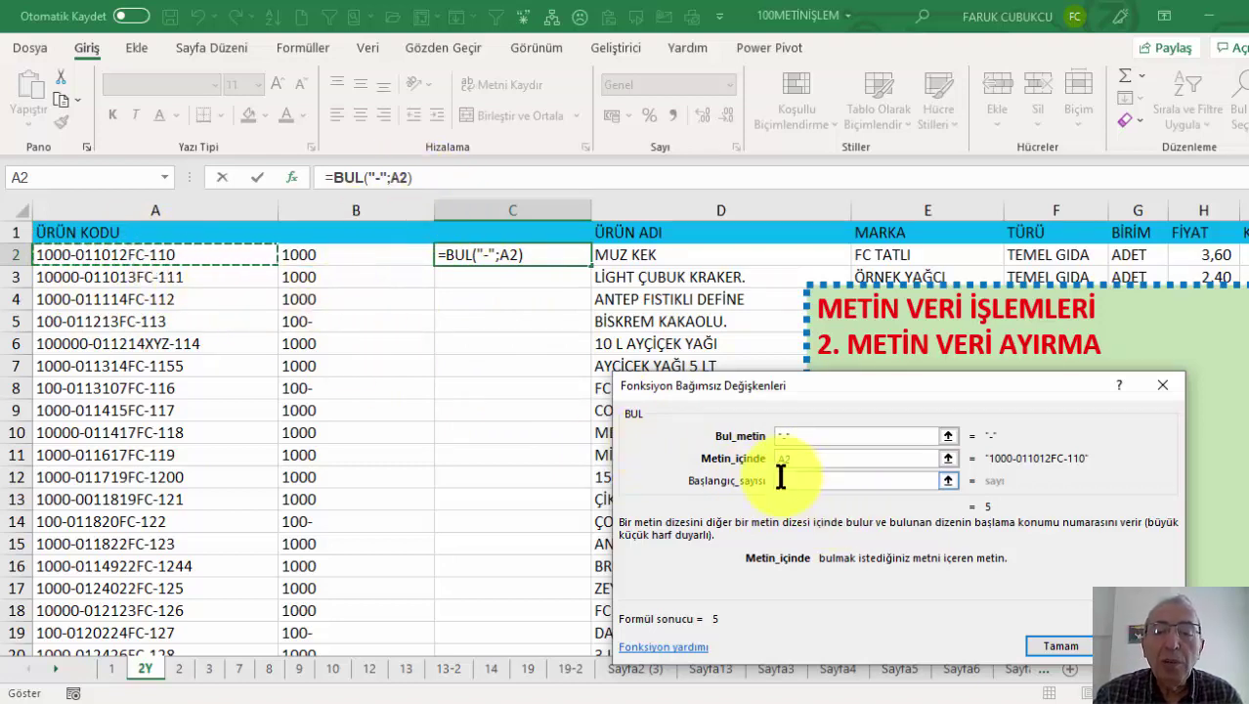
pyautogui.click(1044, 647)
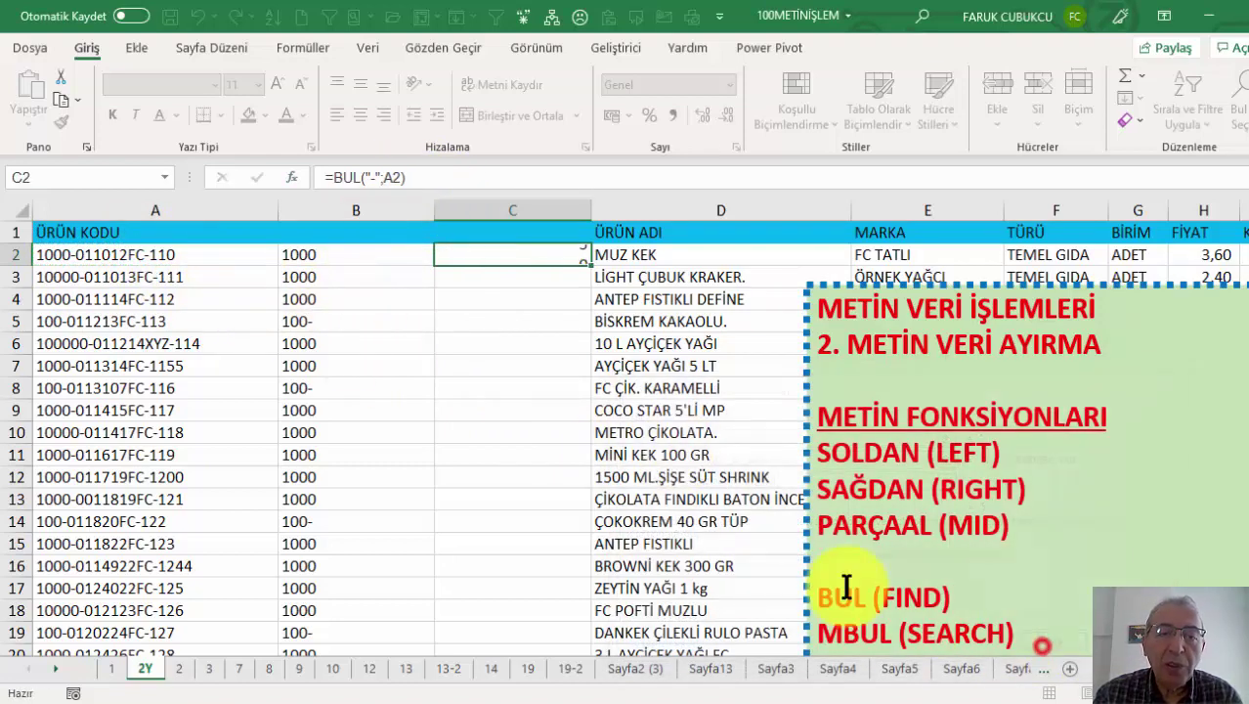
pyautogui.doubleClick(591, 265)
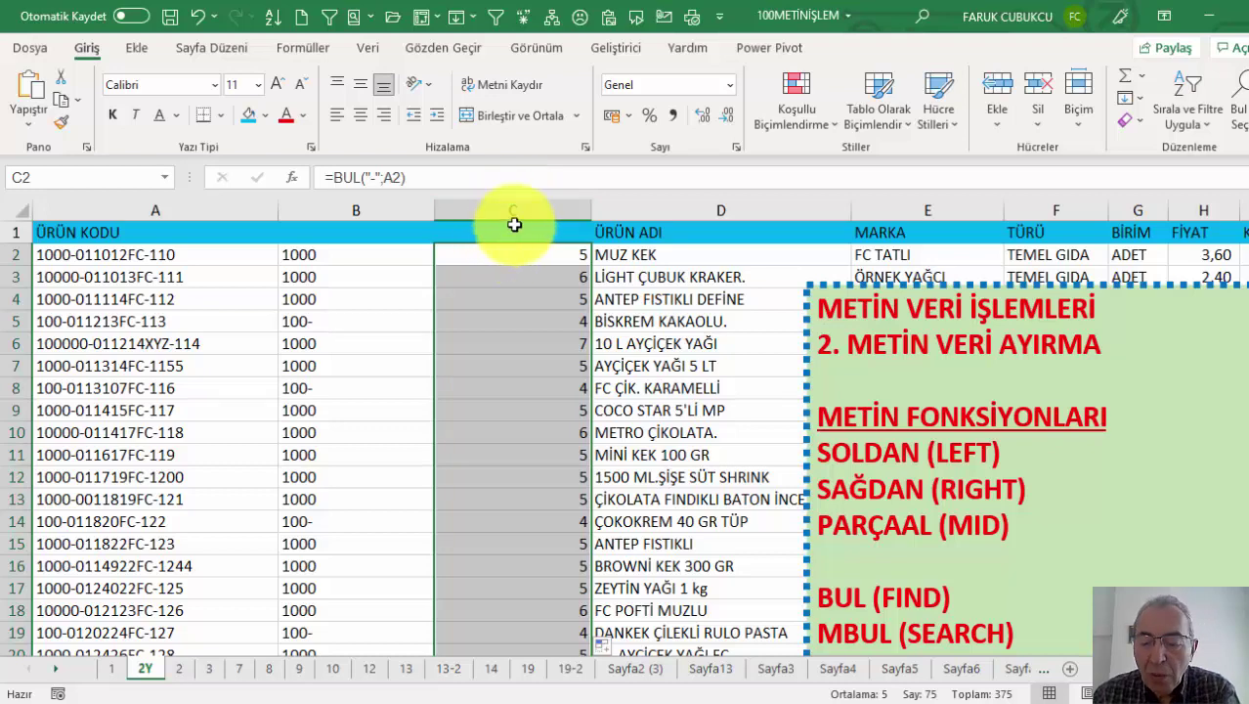
pyautogui.press('Delete')
# Step: Replace SOLDAN's character count in B2 with nested BUL("-";A2) and fill it down
pyautogui.click(363, 254)
pyautogui.click(290, 177)
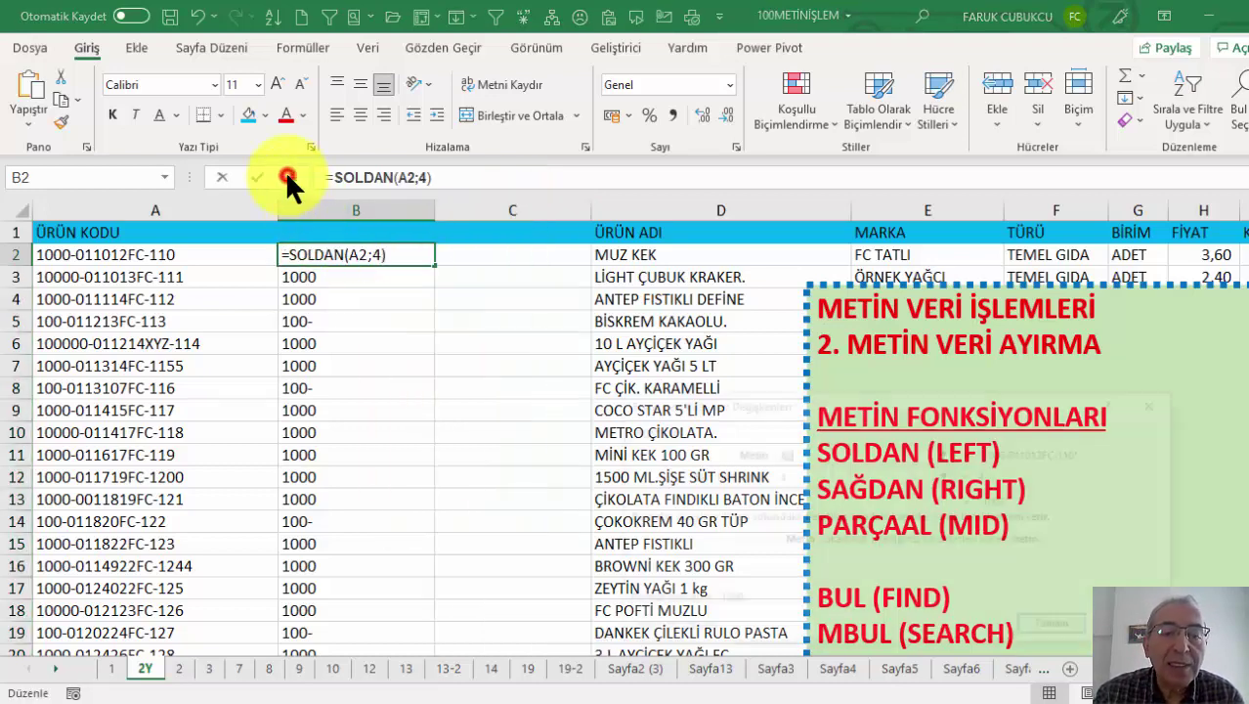
pyautogui.click(788, 477)
pyautogui.press('BackSpace')
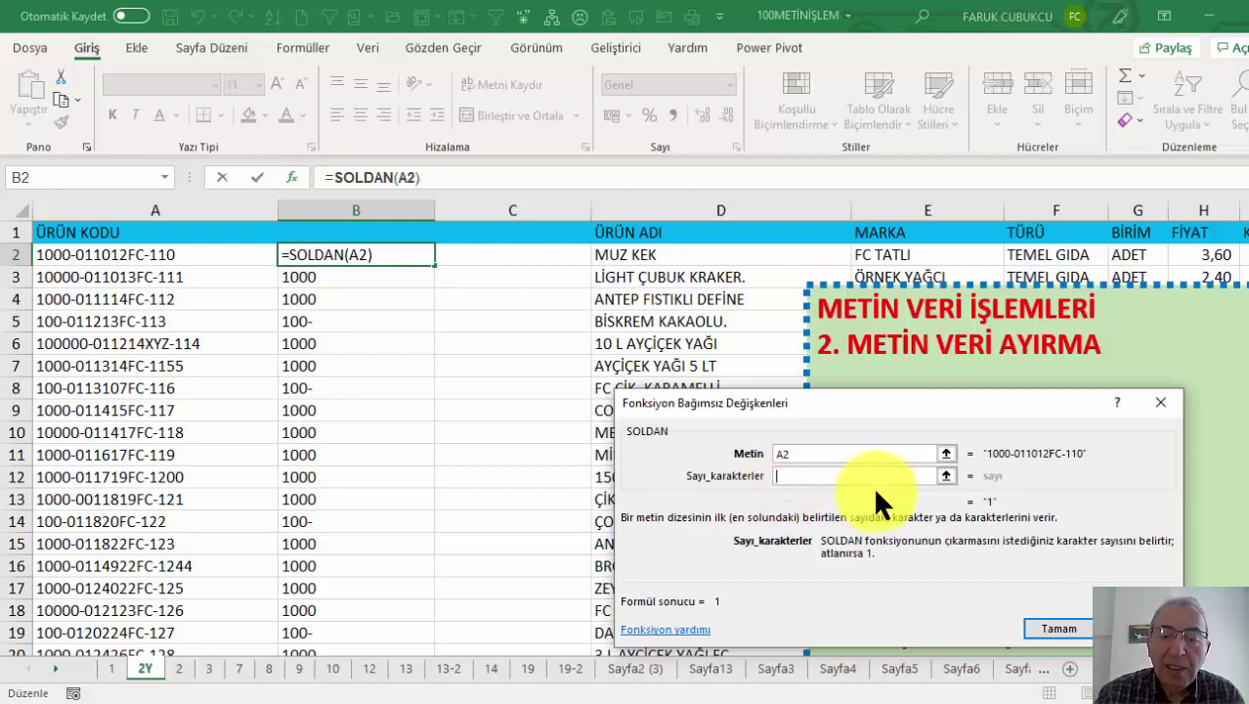
pyautogui.click(163, 177)
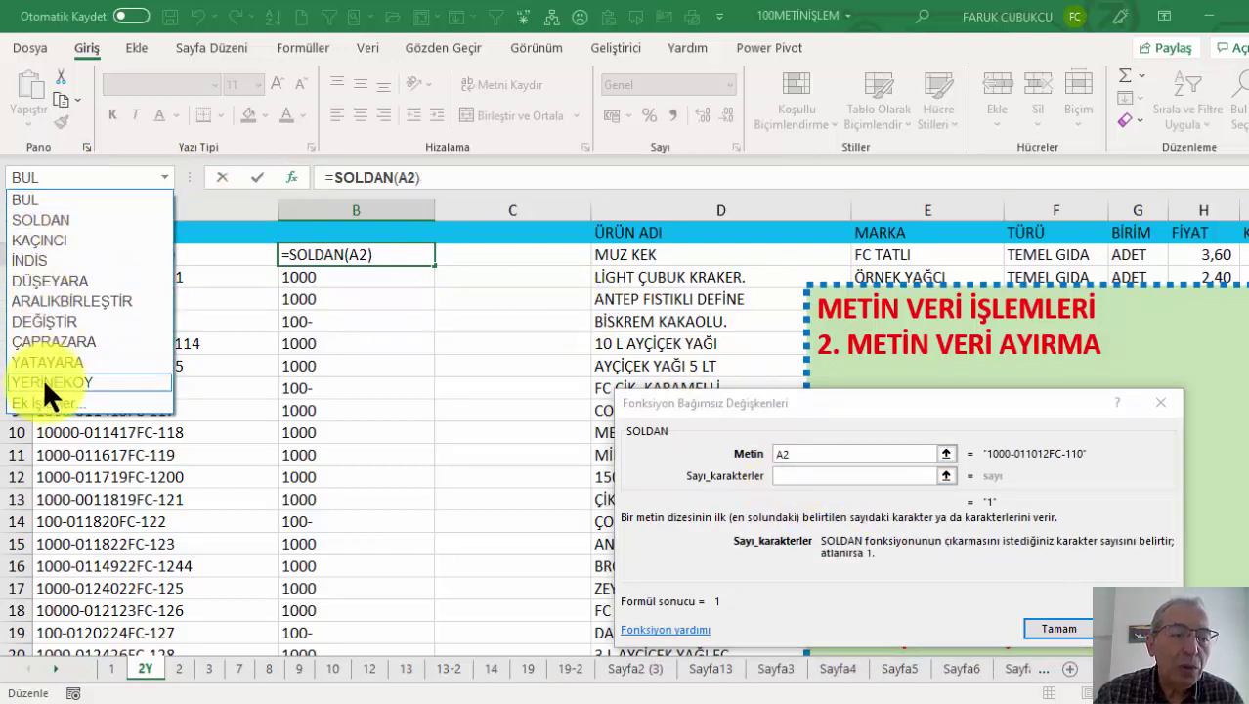
pyautogui.click(78, 200)
pyautogui.write('-')
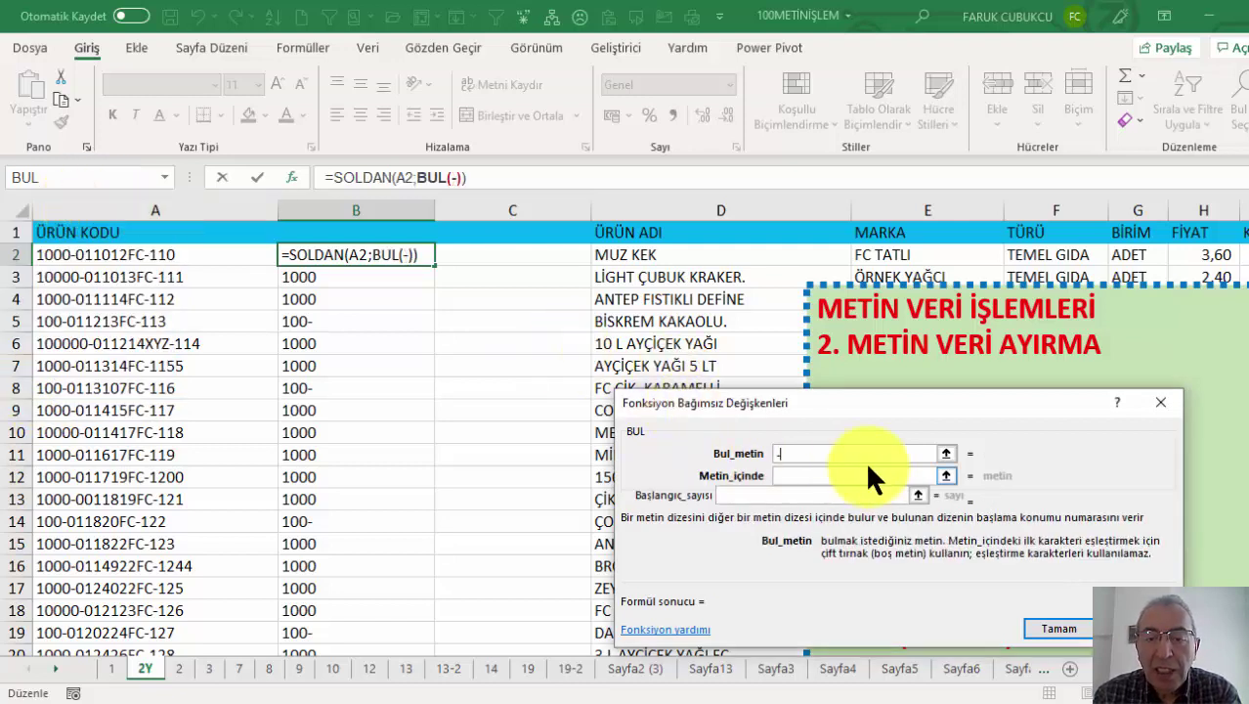
pyautogui.click(821, 475)
pyautogui.click(110, 254)
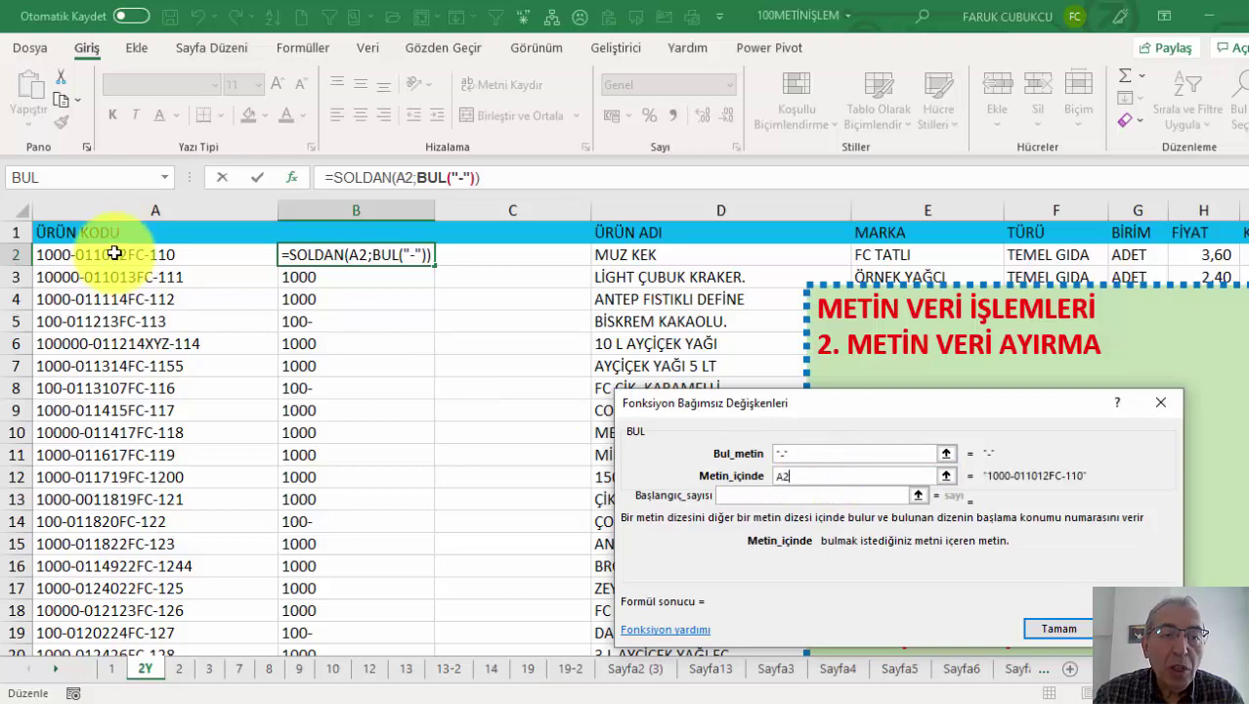
pyautogui.click(362, 177)
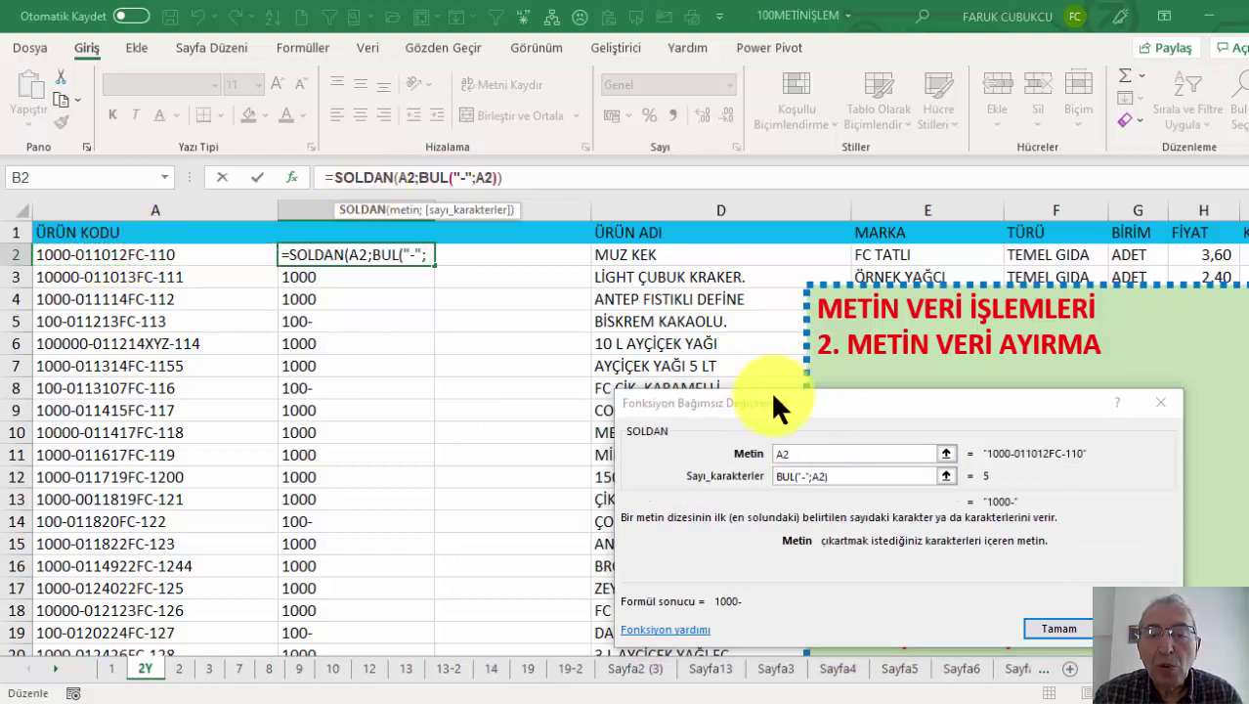
pyautogui.moveTo(752, 403); pyautogui.dragTo(505, 336)
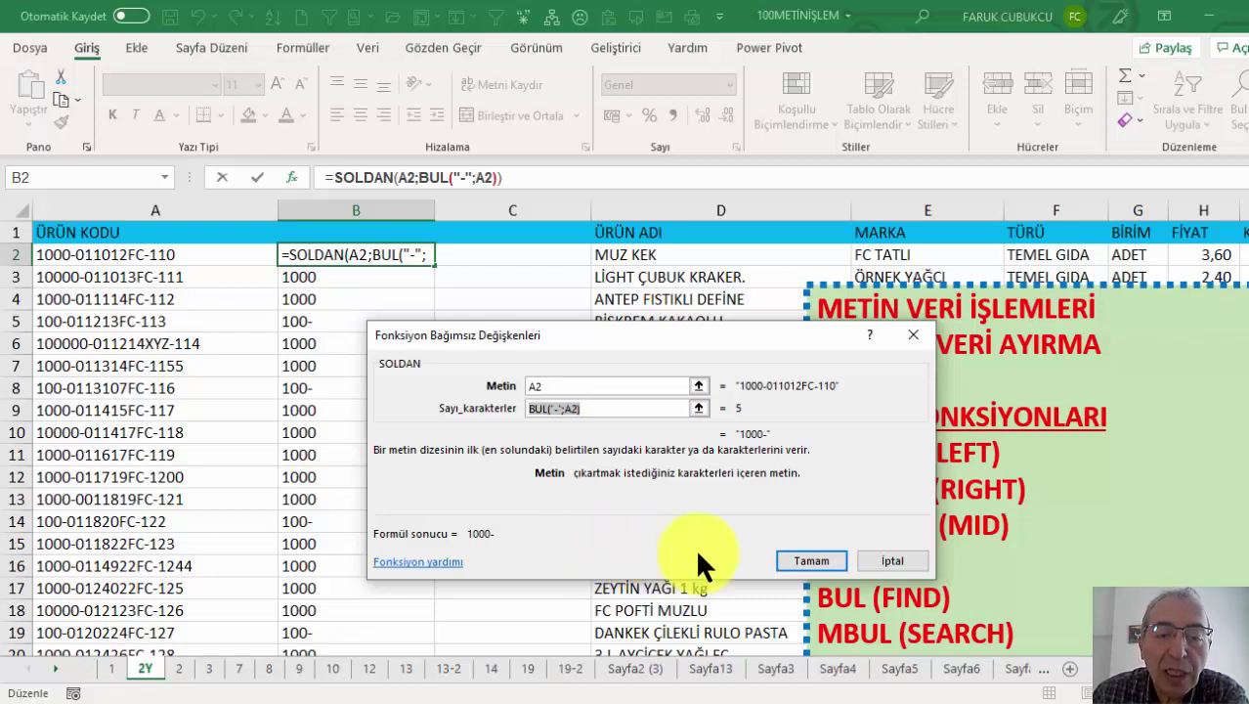
pyautogui.click(809, 560)
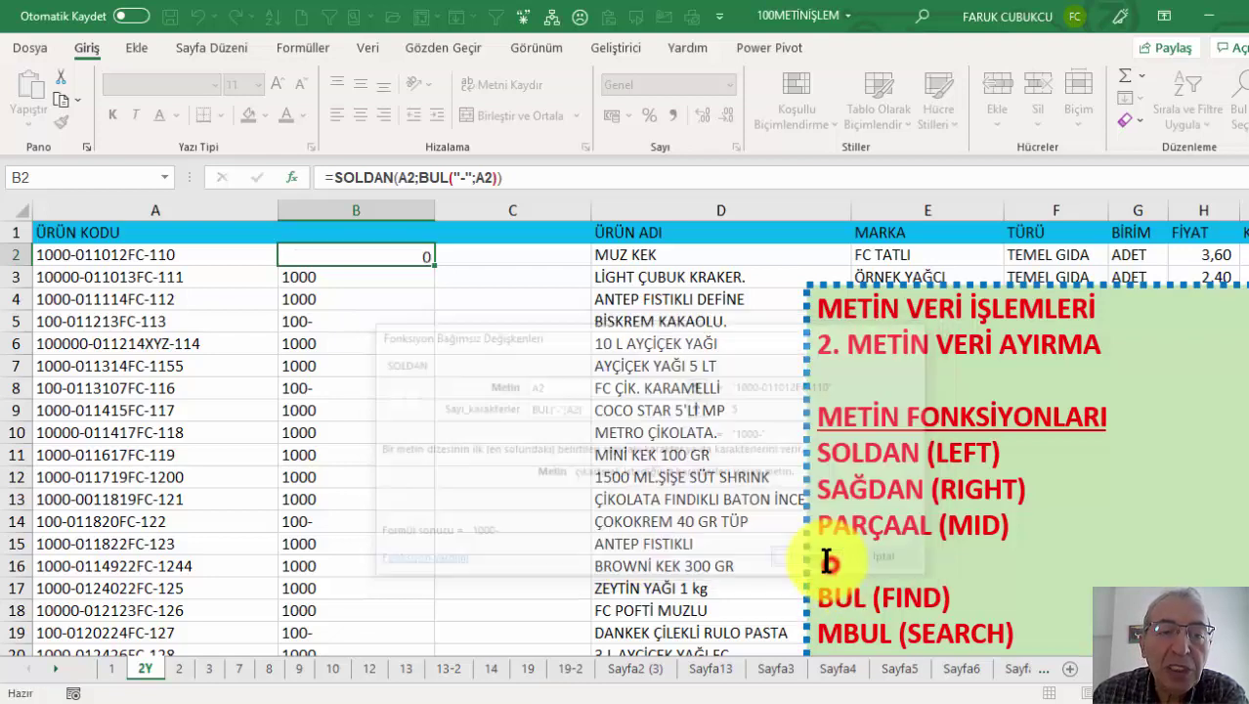
pyautogui.doubleClick(433, 263)
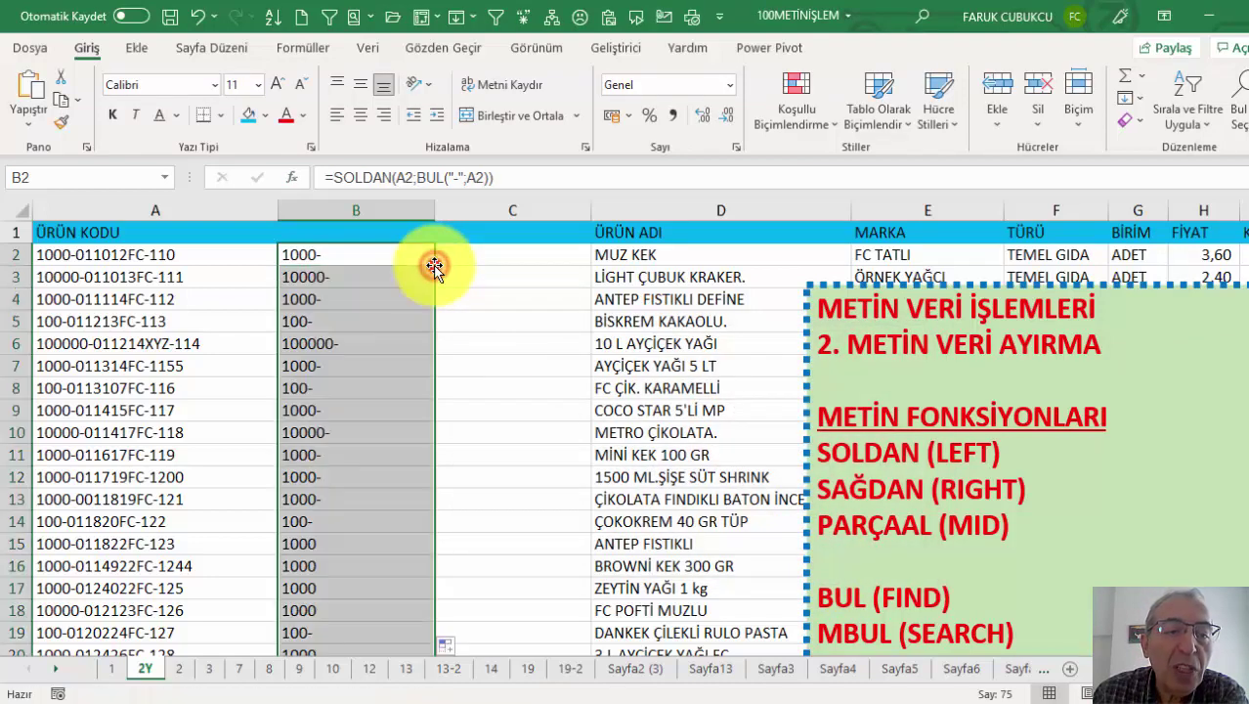
# Step: Subtract 1 from the BUL result to exclude the dash, refill column B, and narrow it
pyautogui.doubleClick(357, 258)
pyautogui.click(358, 254)
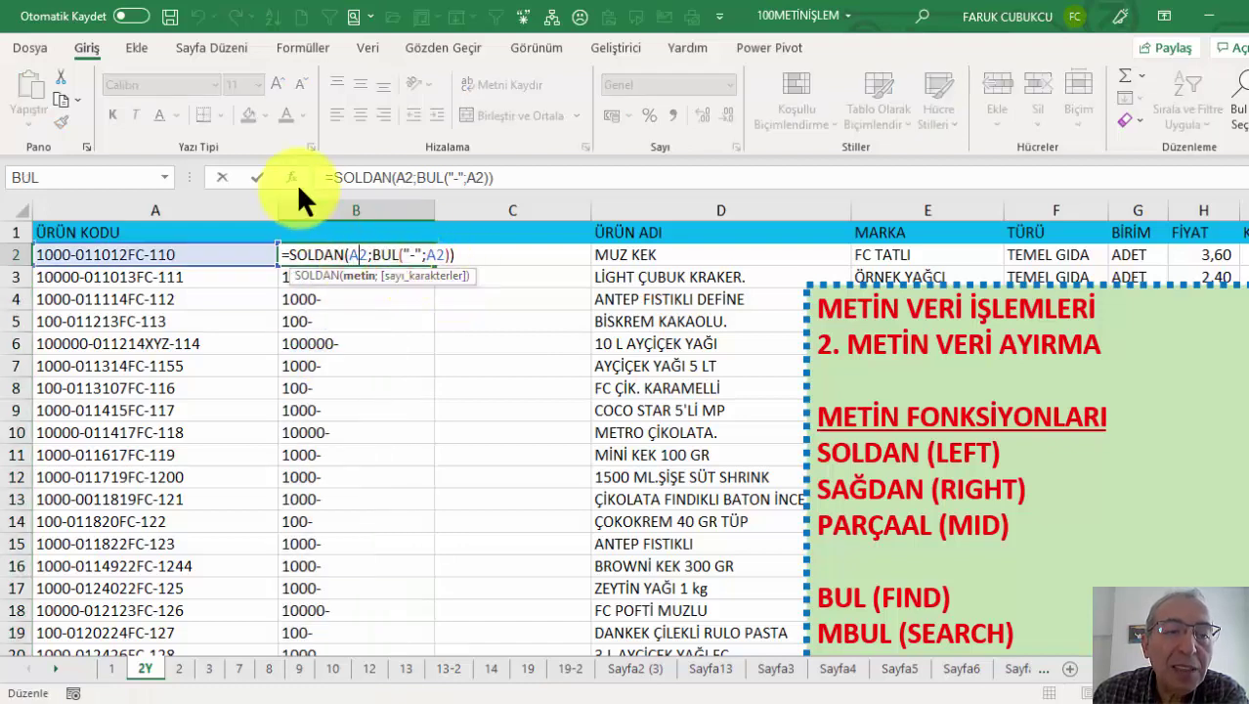
pyautogui.click(293, 178)
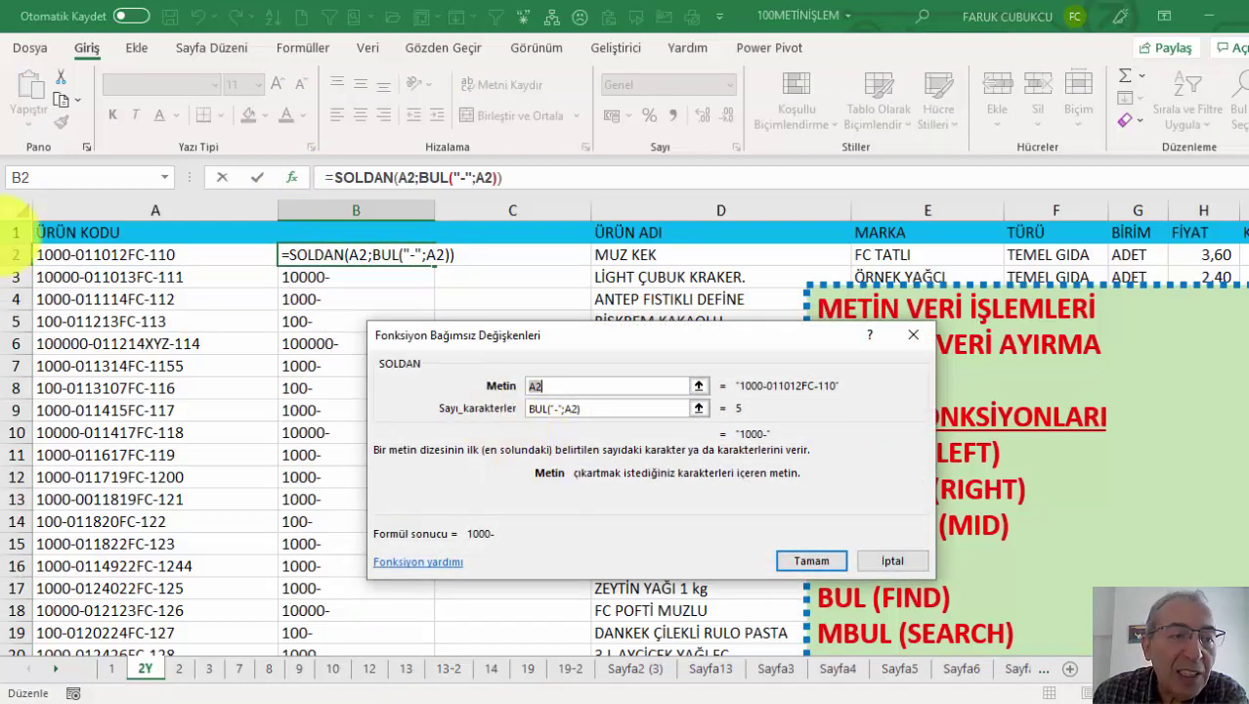
pyautogui.click(618, 409)
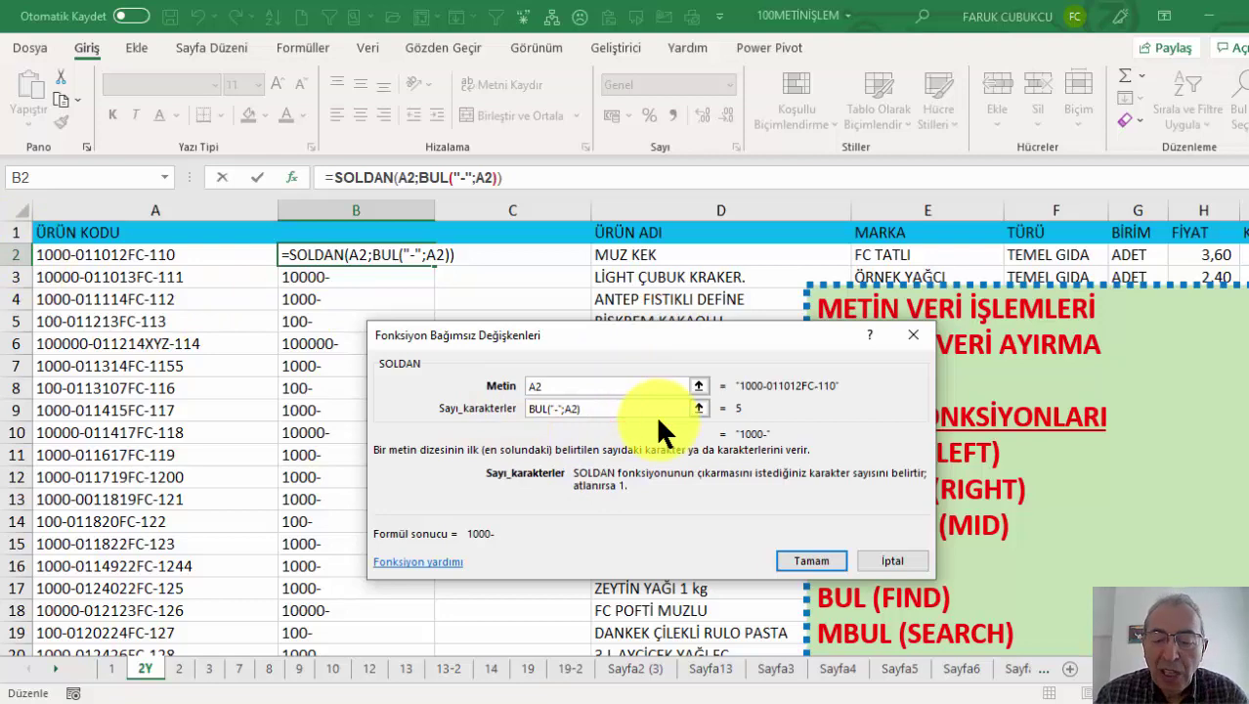
pyautogui.write('-1')
pyautogui.press('Return')
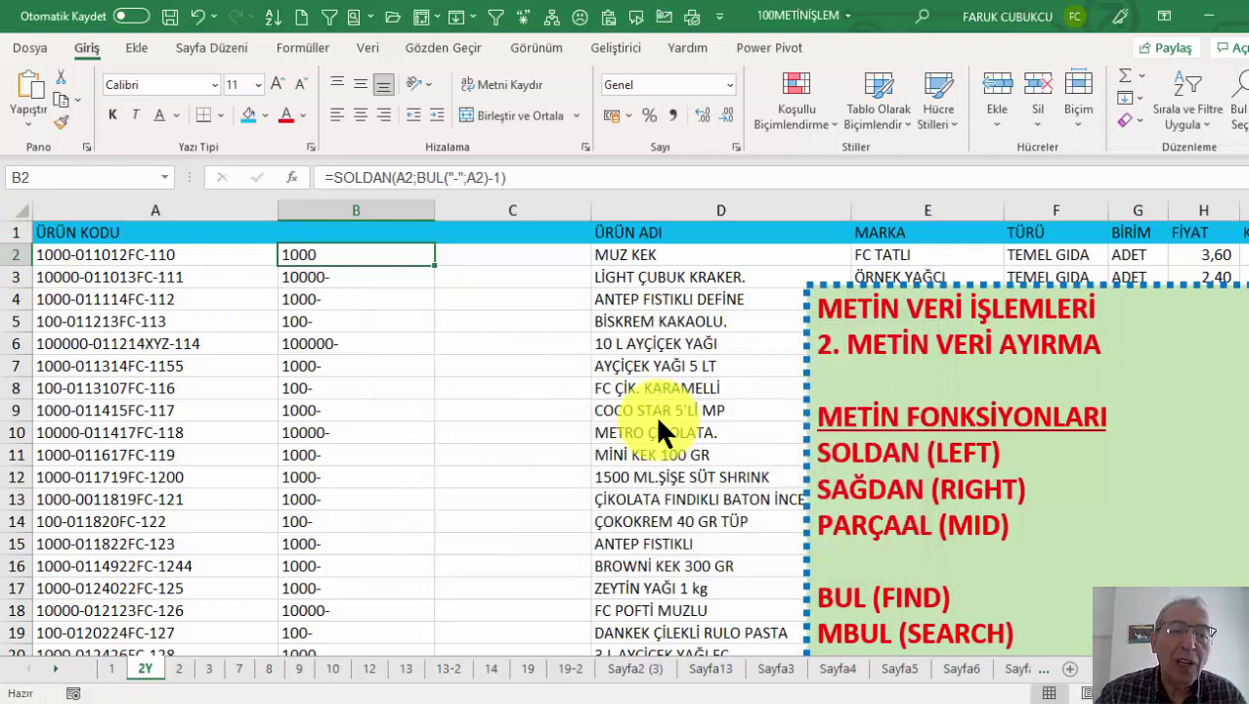
pyautogui.doubleClick(435, 265)
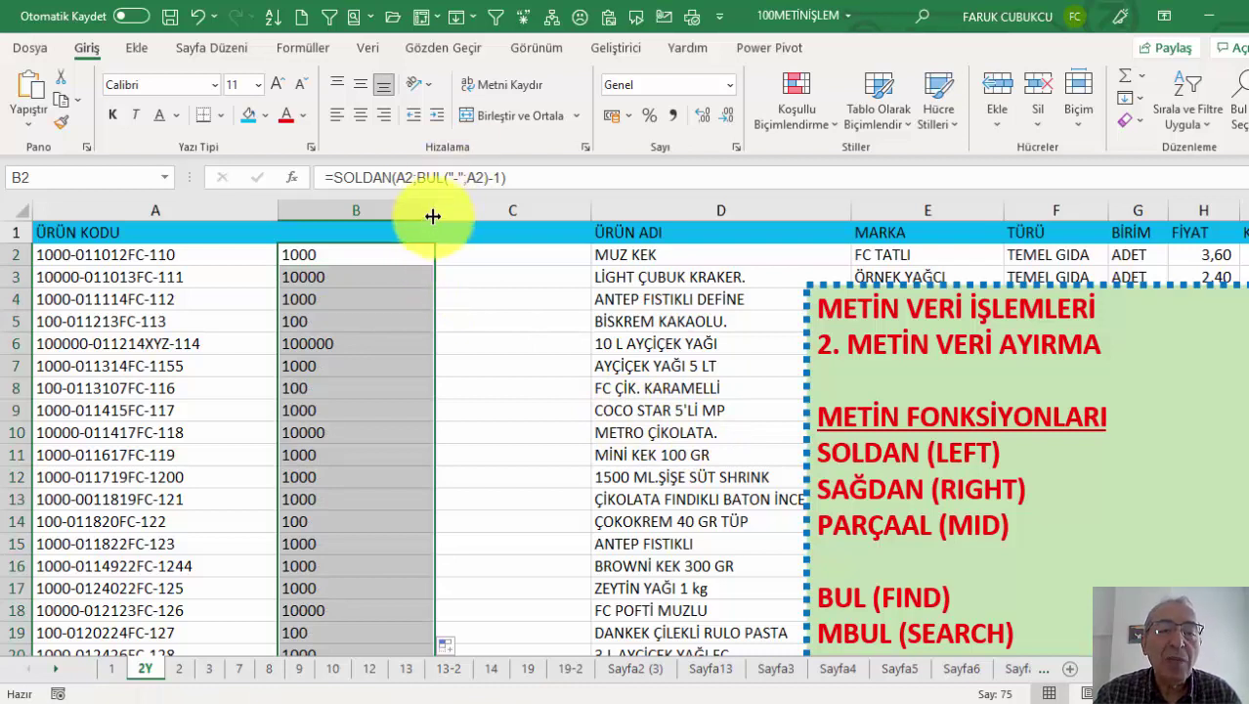
pyautogui.moveTo(433, 212); pyautogui.dragTo(419, 212)
pyautogui.click(365, 254)
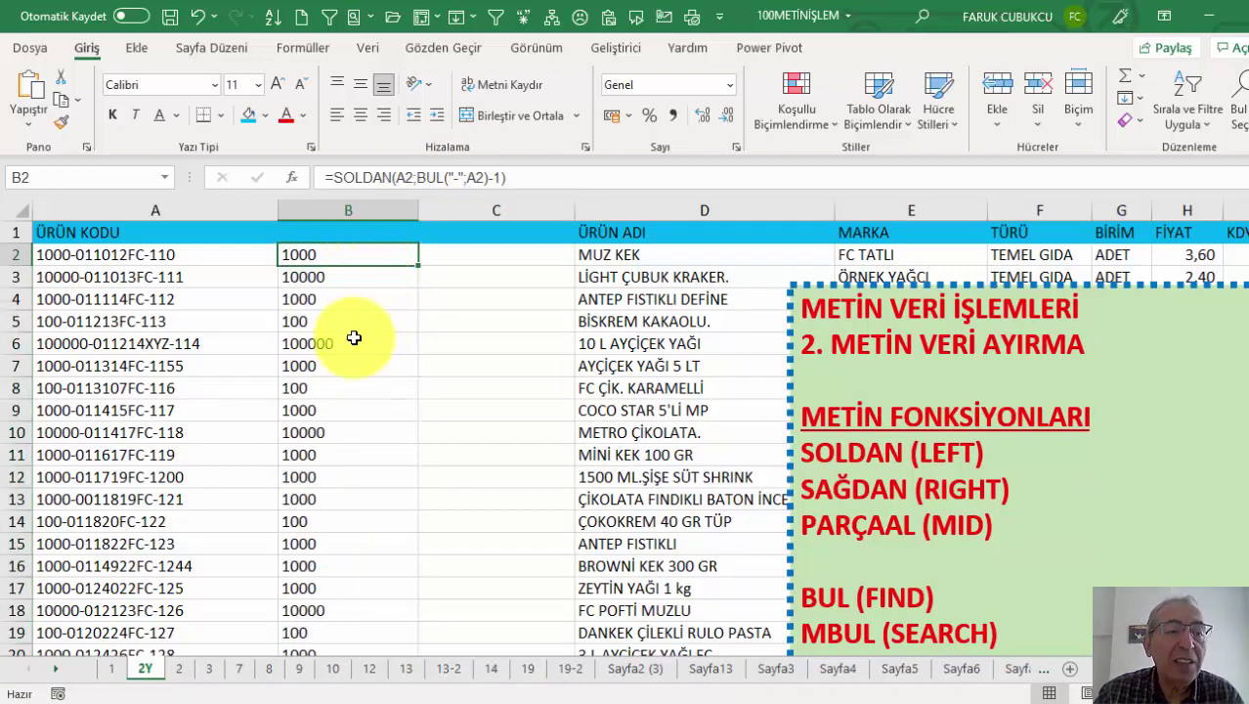
# Step: Edit the product codes in A3 and A4 so they contain a space
pyautogui.doubleClick(351, 254)
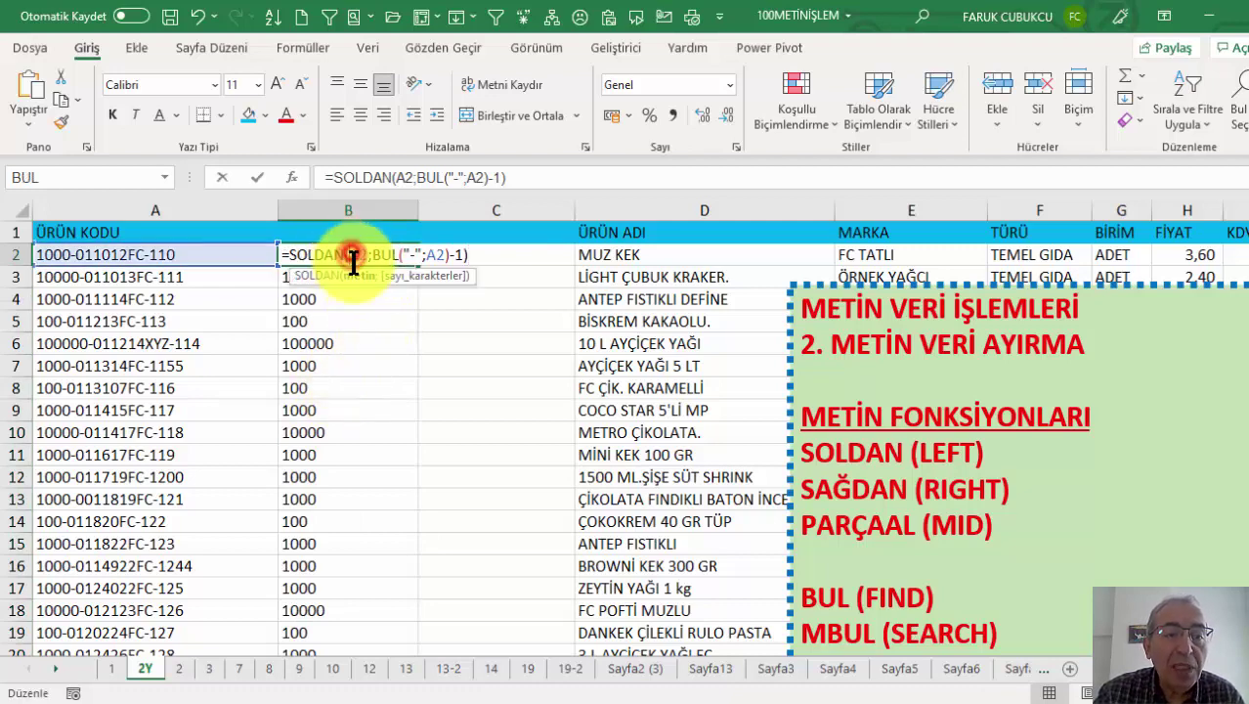
pyautogui.press('Escape')
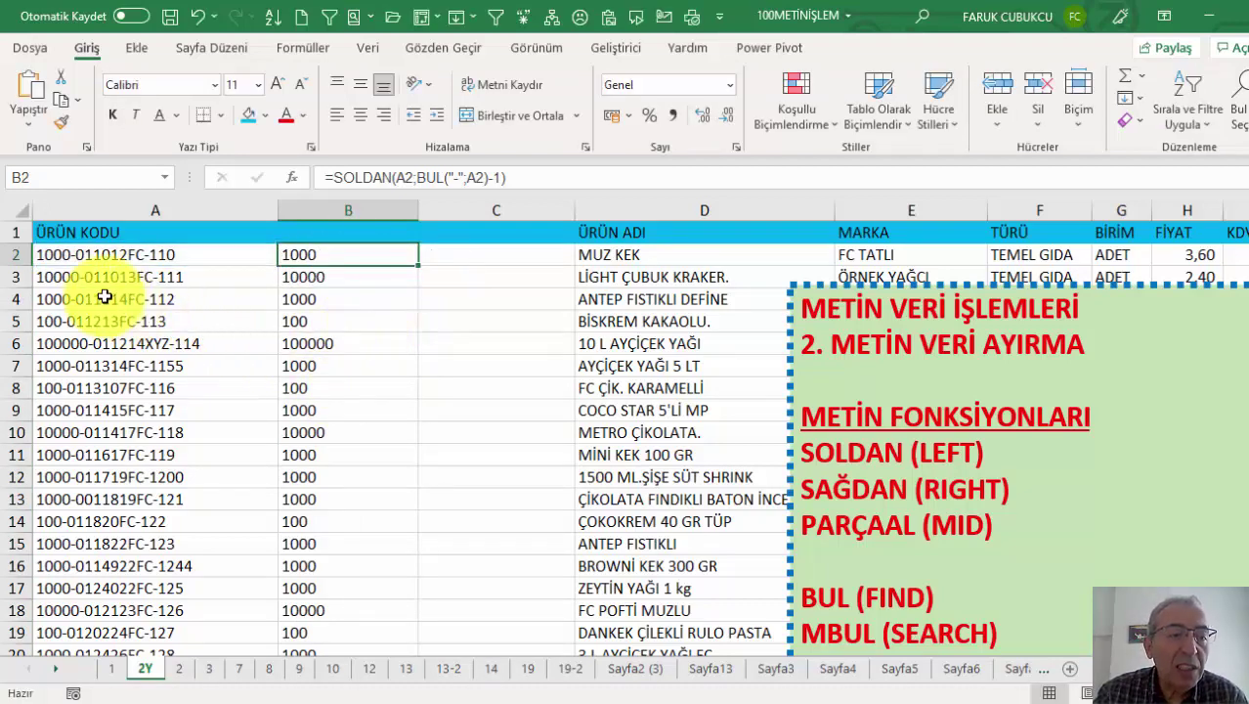
pyautogui.click(107, 277)
pyautogui.doubleClick(110, 276)
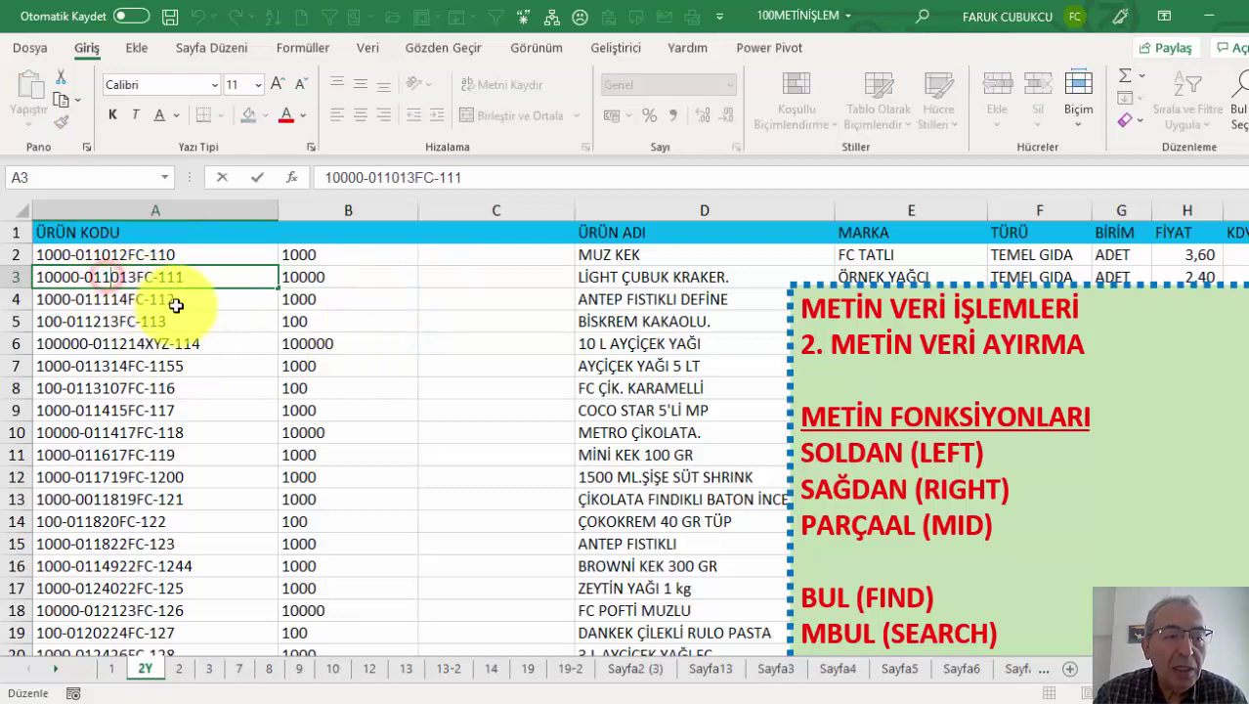
pyautogui.press('Return')
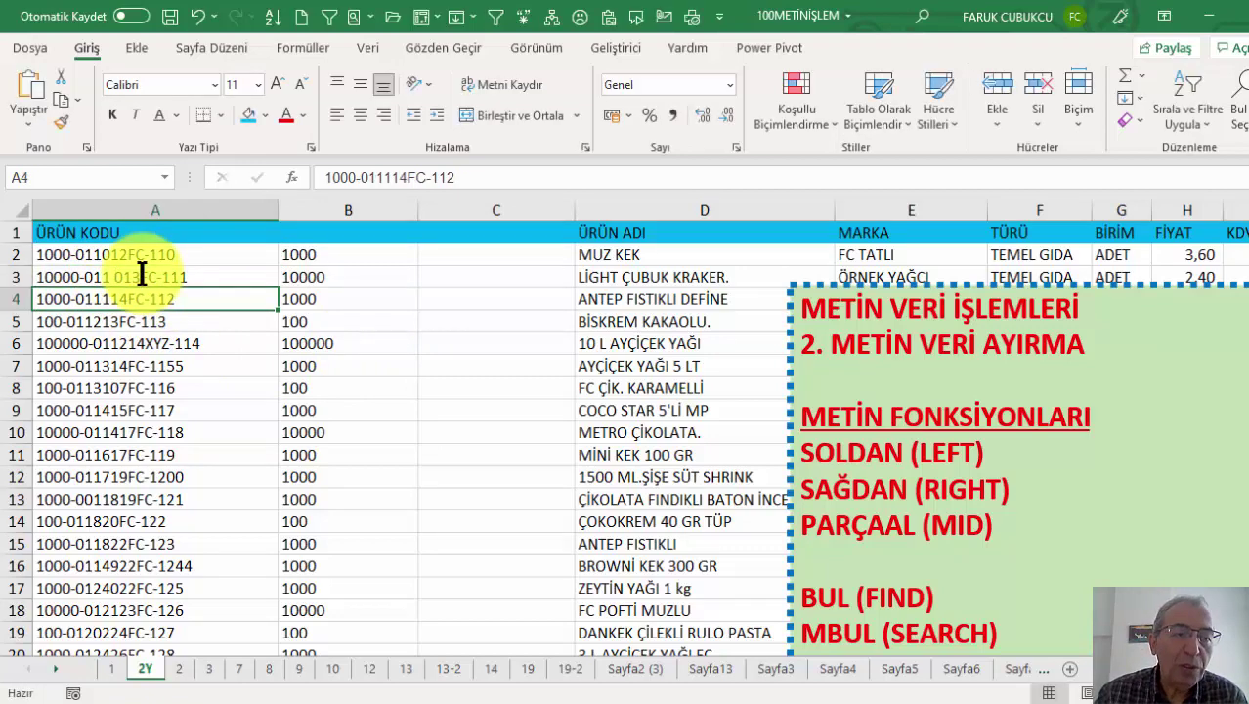
pyautogui.click(116, 296)
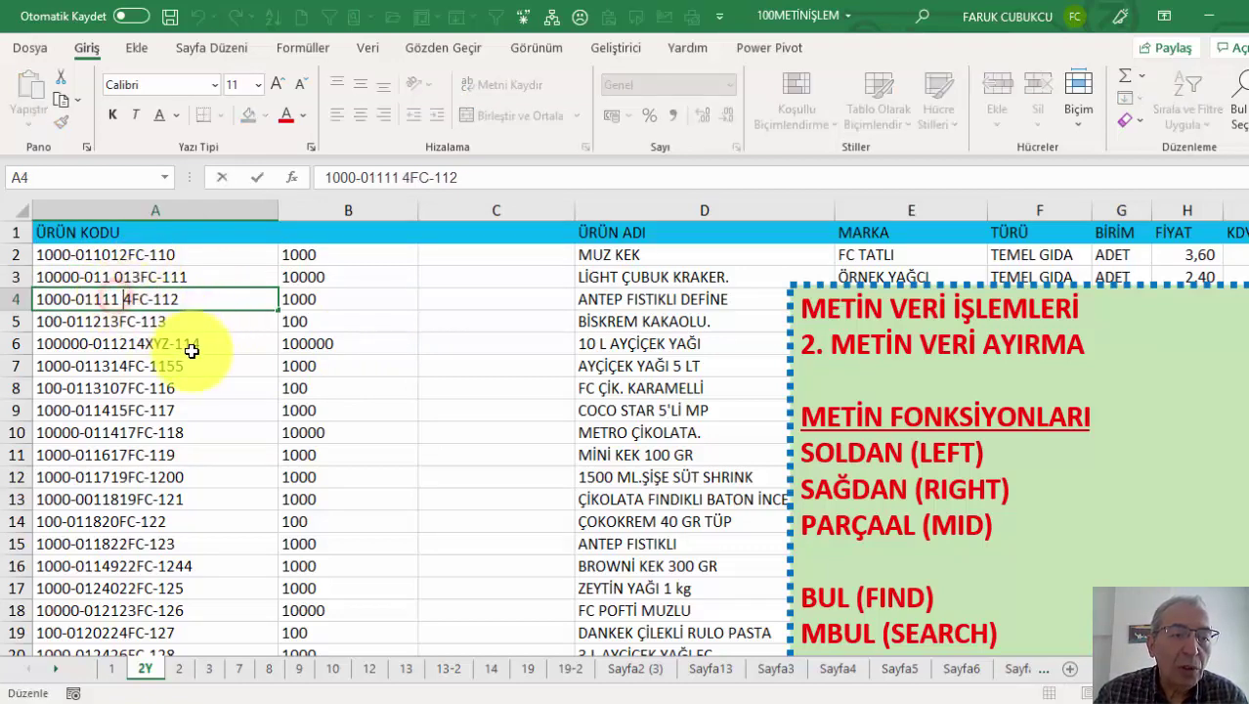
pyautogui.click(184, 357)
# Step: Change B2's search text from "-" to a space and fill the formula down column B
pyautogui.click(393, 254)
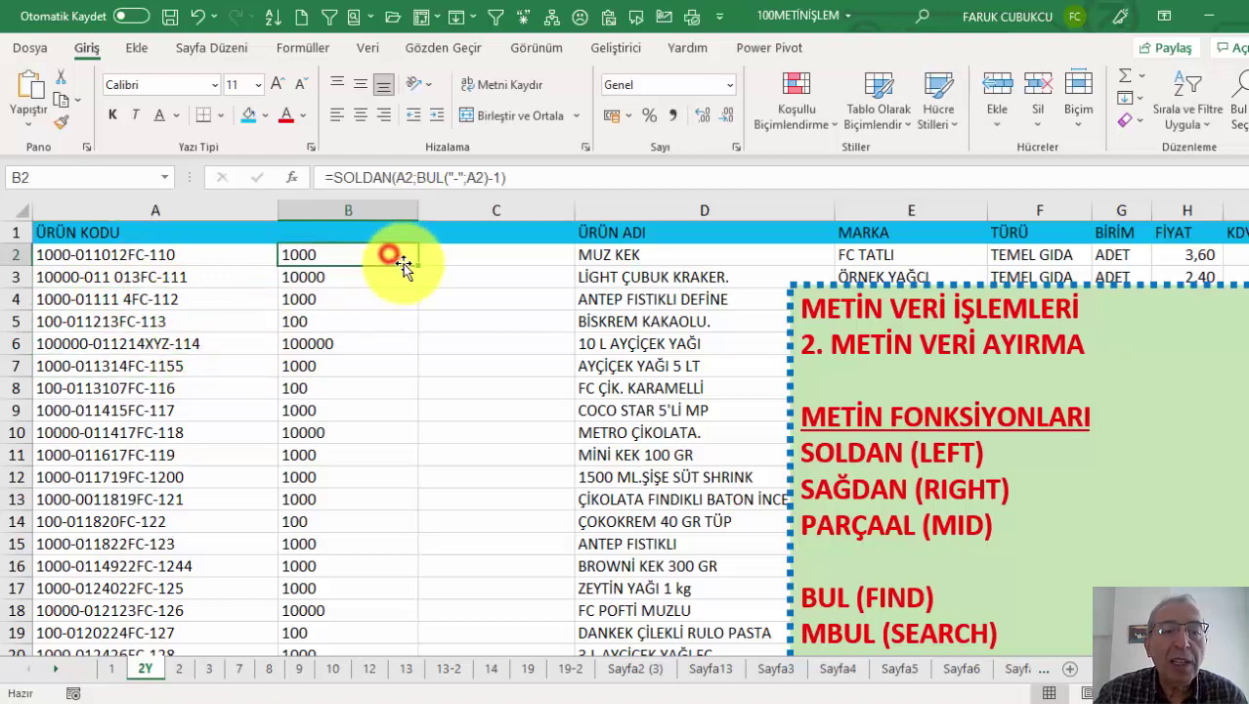
pyautogui.doubleClick(393, 254)
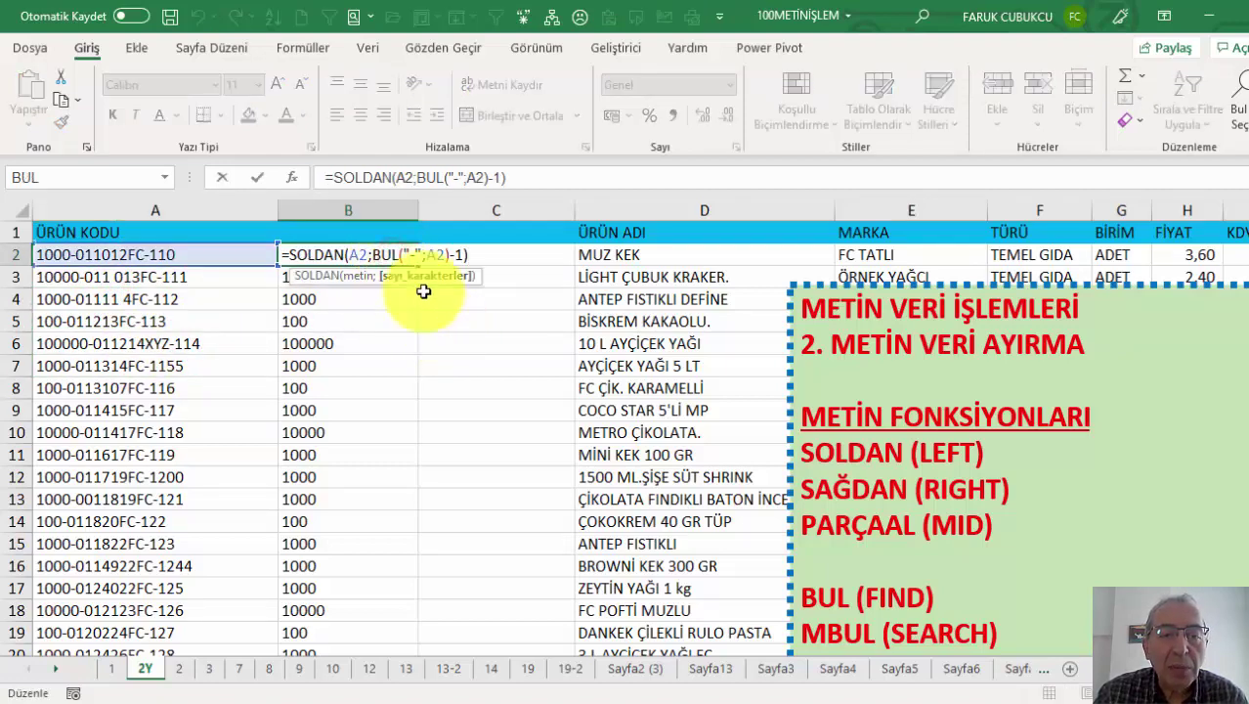
pyautogui.click(412, 254)
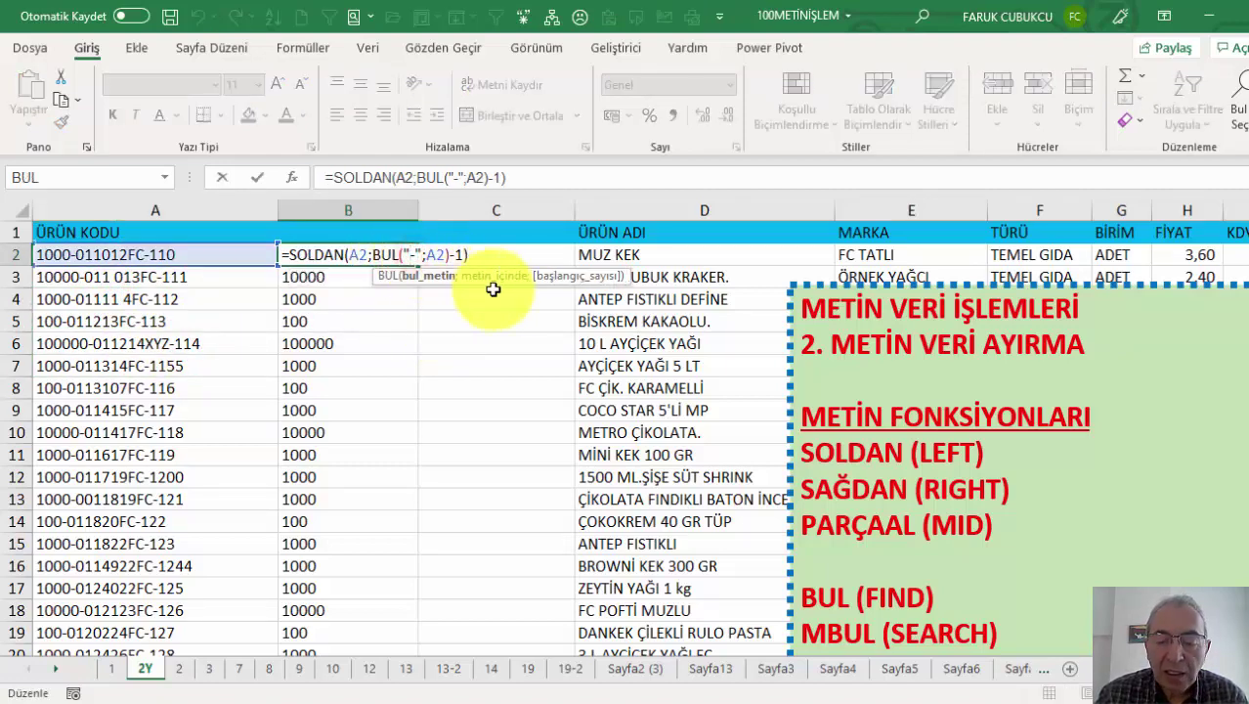
pyautogui.press('Return')
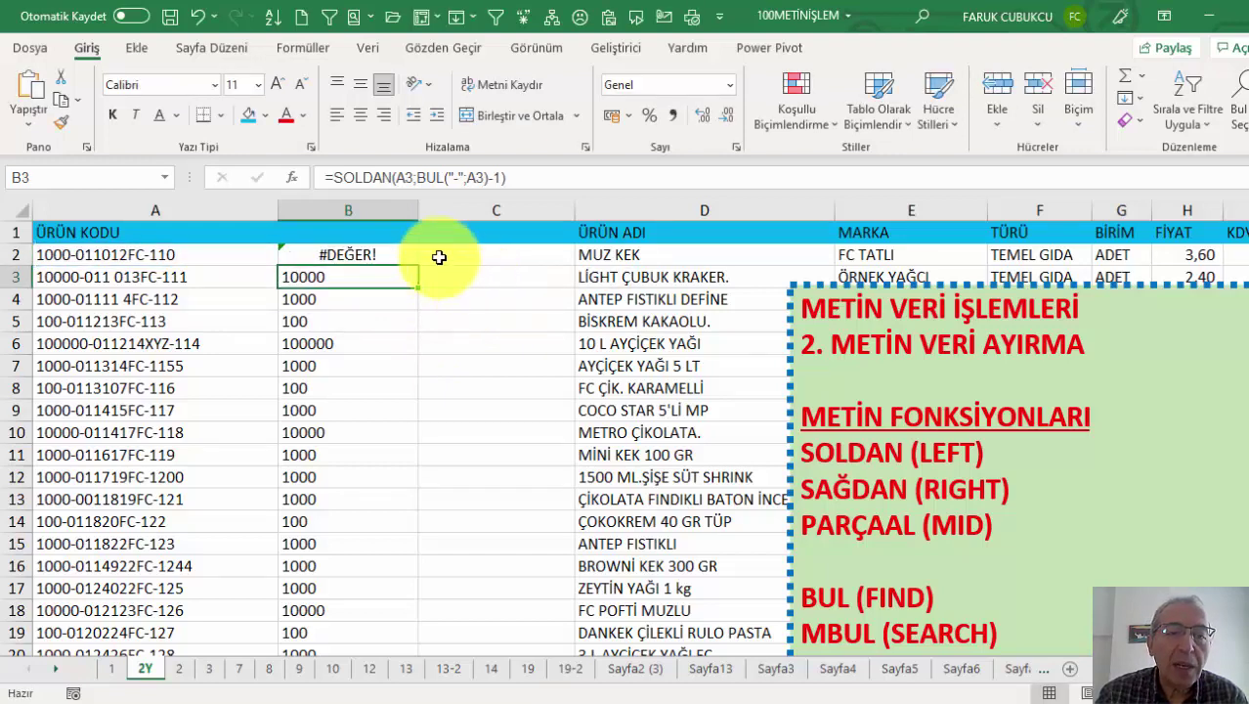
pyautogui.click(416, 263)
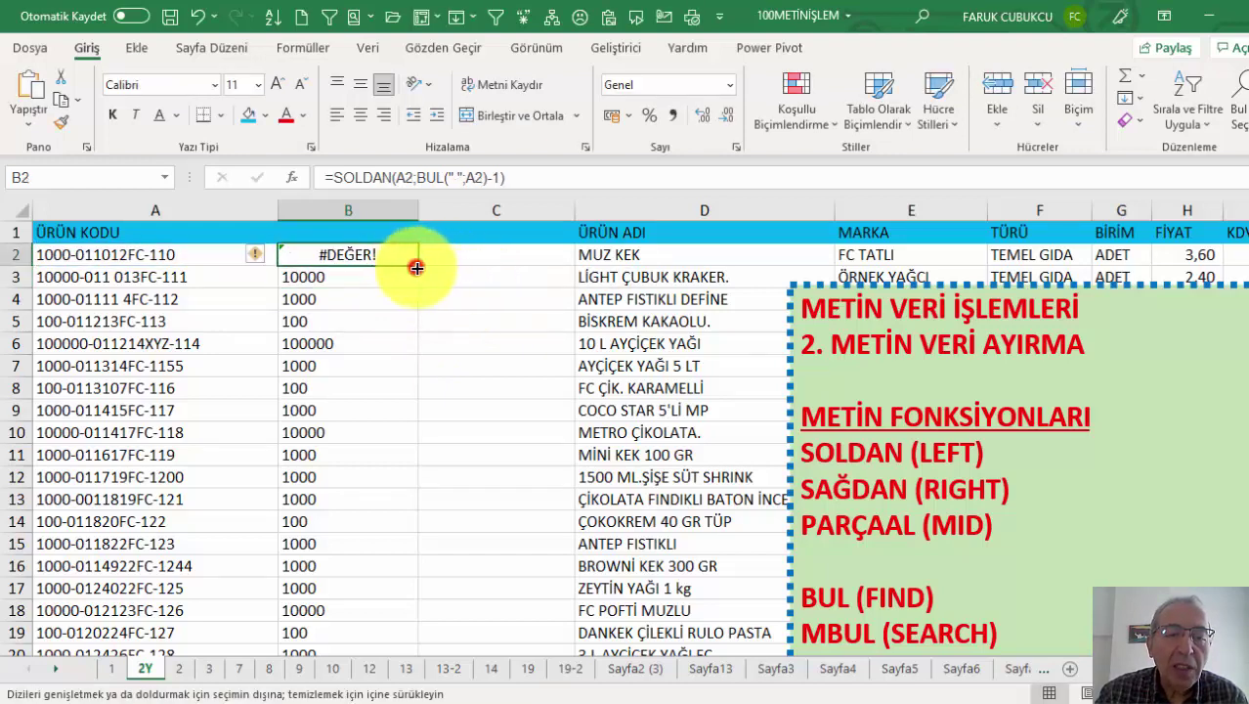
pyautogui.doubleClick(416, 265)
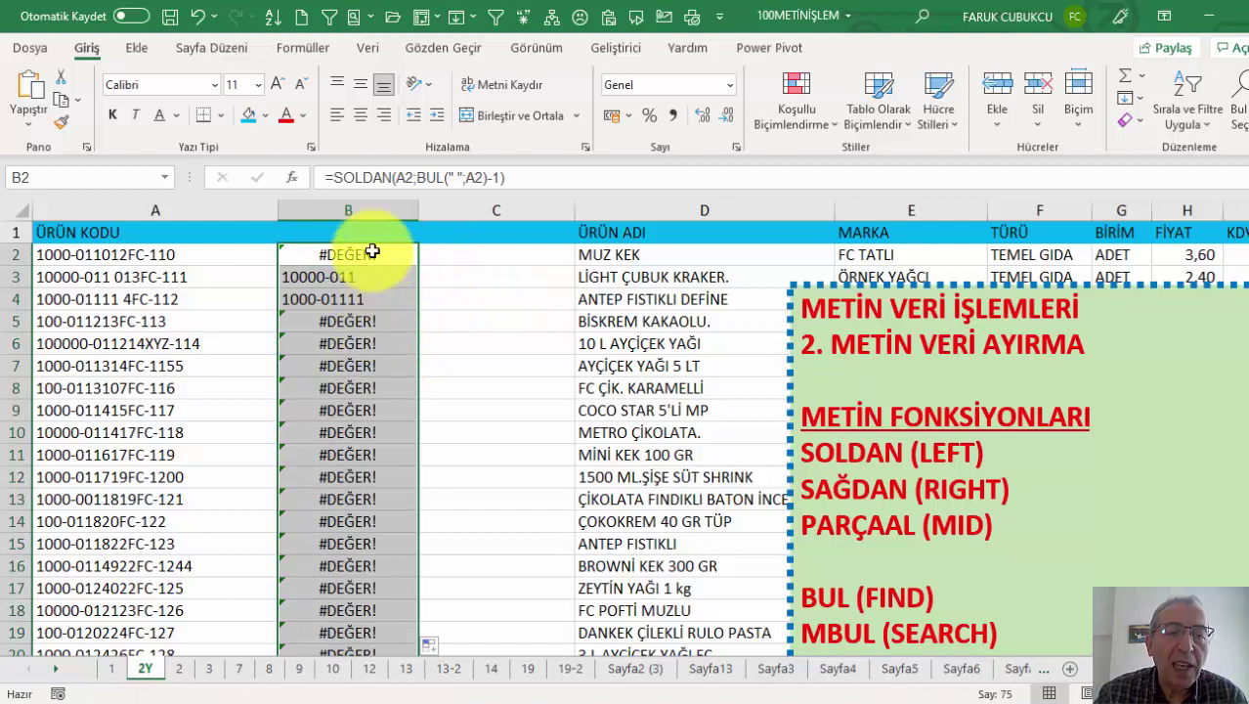
pyautogui.click(370, 253)
pyautogui.doubleClick(371, 254)
pyautogui.click(291, 256)
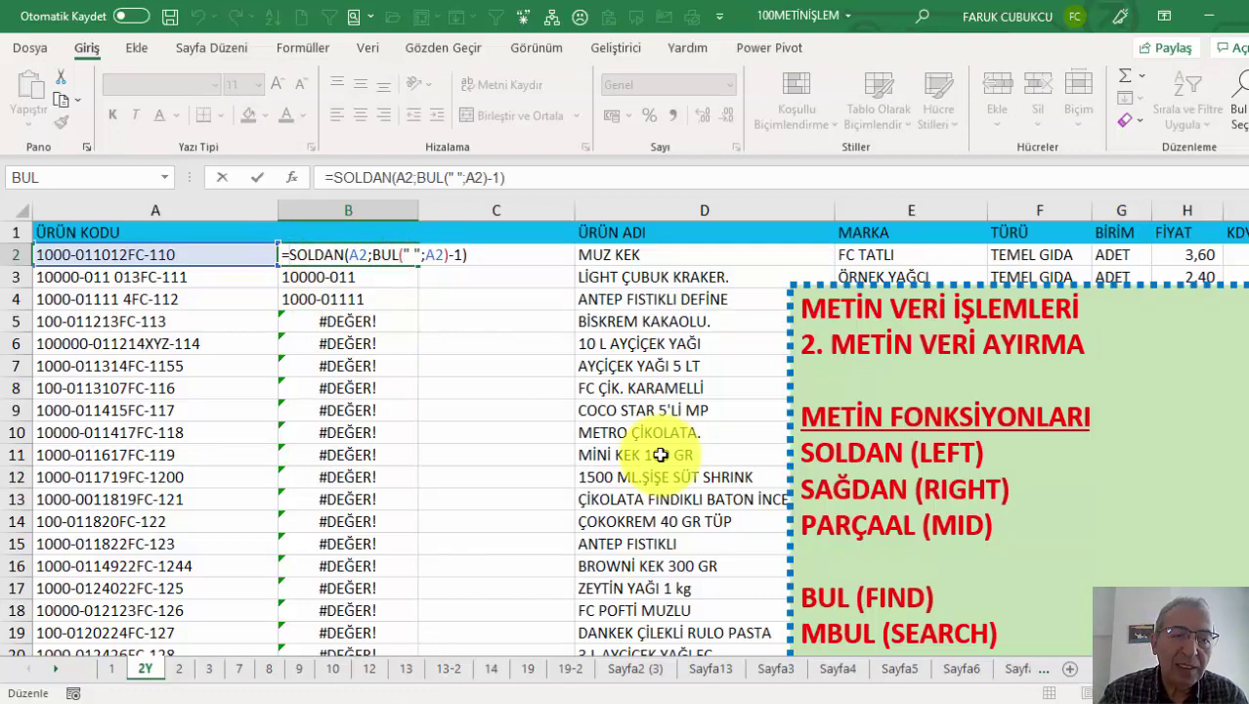
# Step: Try wrapping B2's formula in ESAYIYSA, then undo it
pyautogui.write('ESAYIYSA(')
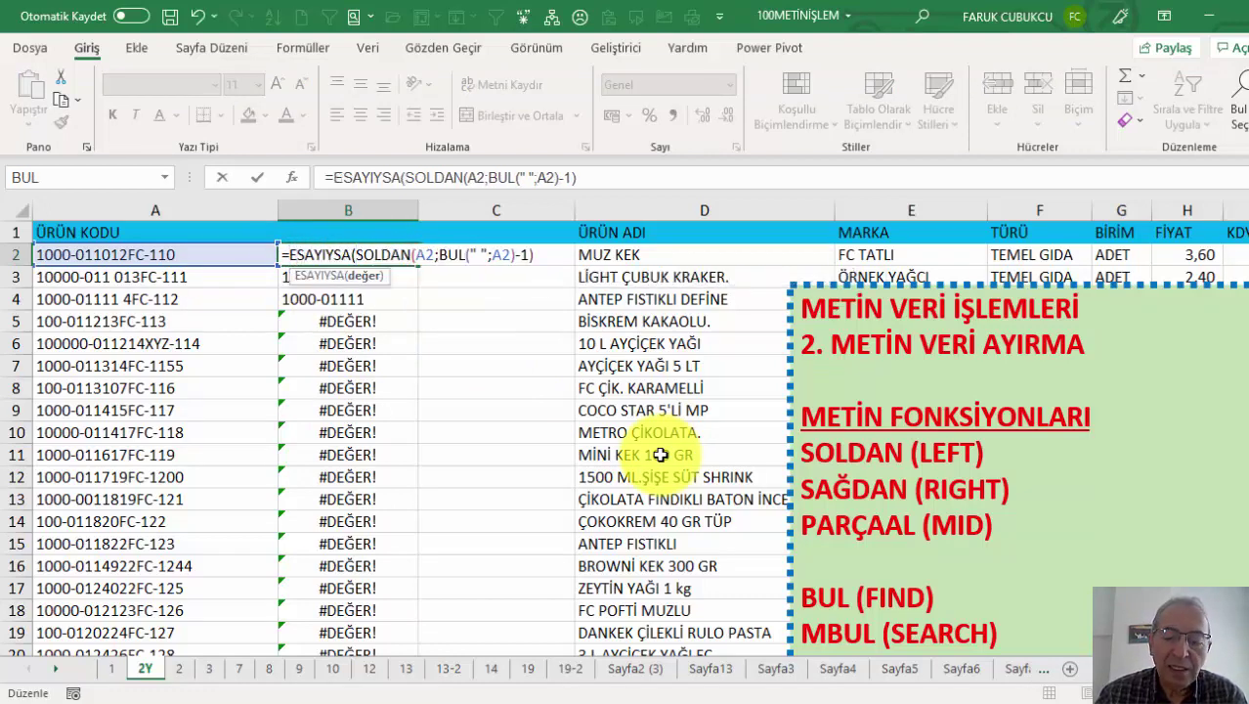
pyautogui.press('Return')
pyautogui.press('Return')
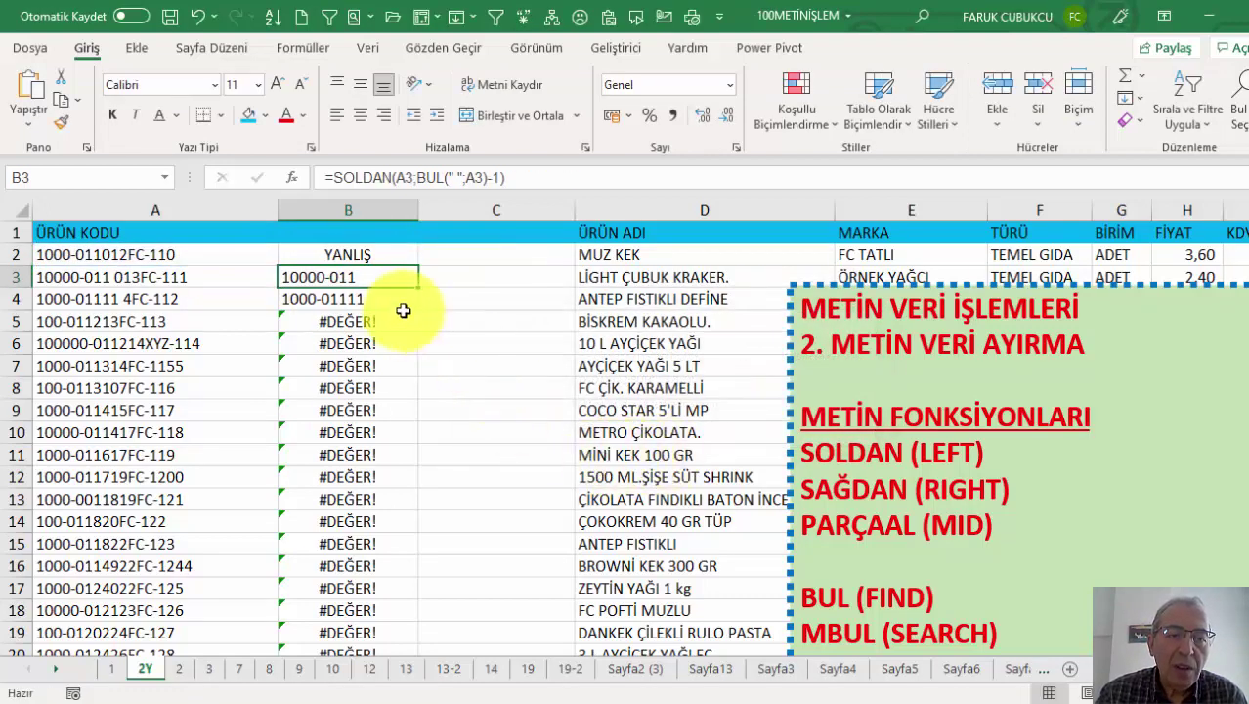
pyautogui.click(379, 252)
pyautogui.hotkey('ctrl', 'z')
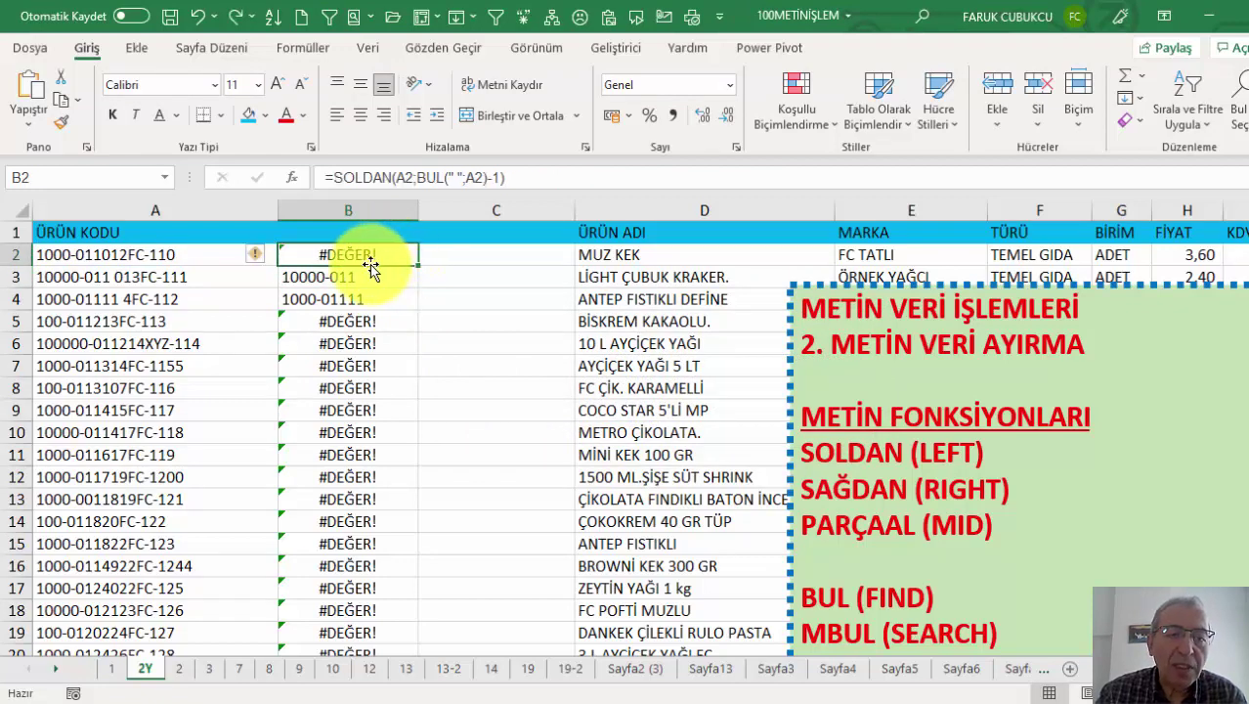
# Step: Wrap B2's formula in EĞERHATA with "BOŞLUK YOK" as fallback and fill it down column B
pyautogui.doubleClick(357, 252)
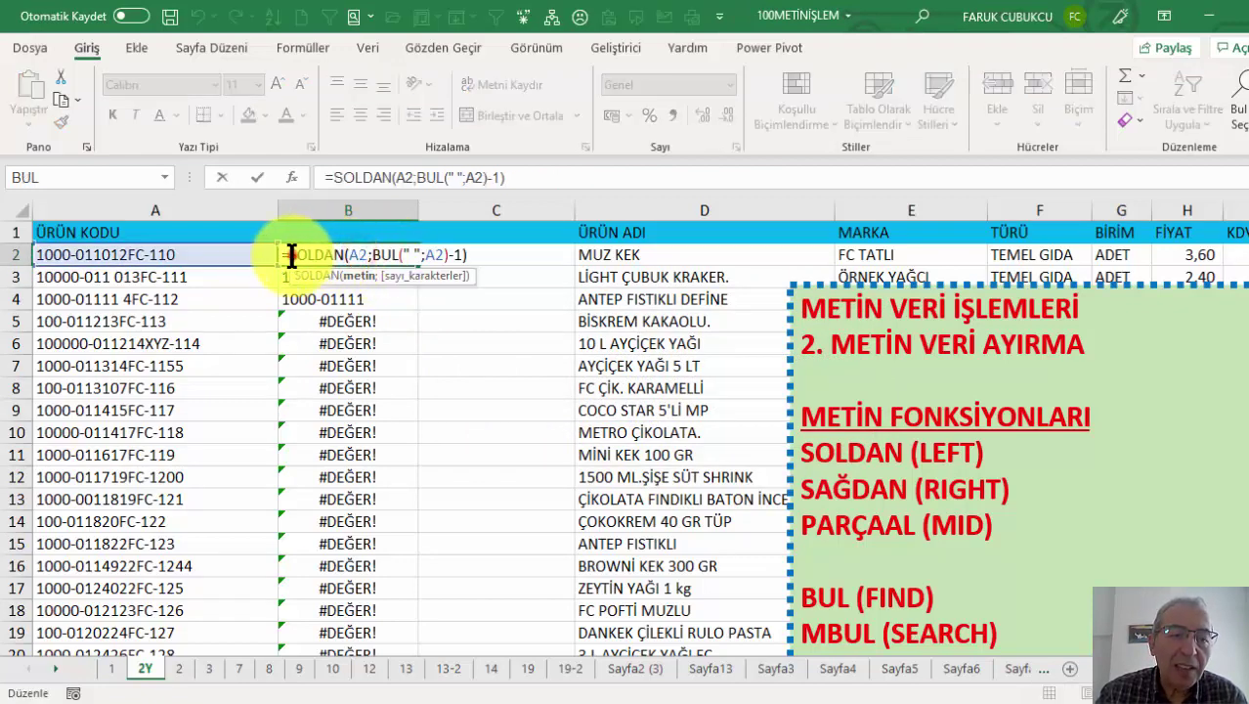
pyautogui.click(290, 255)
pyautogui.write('EĞER')
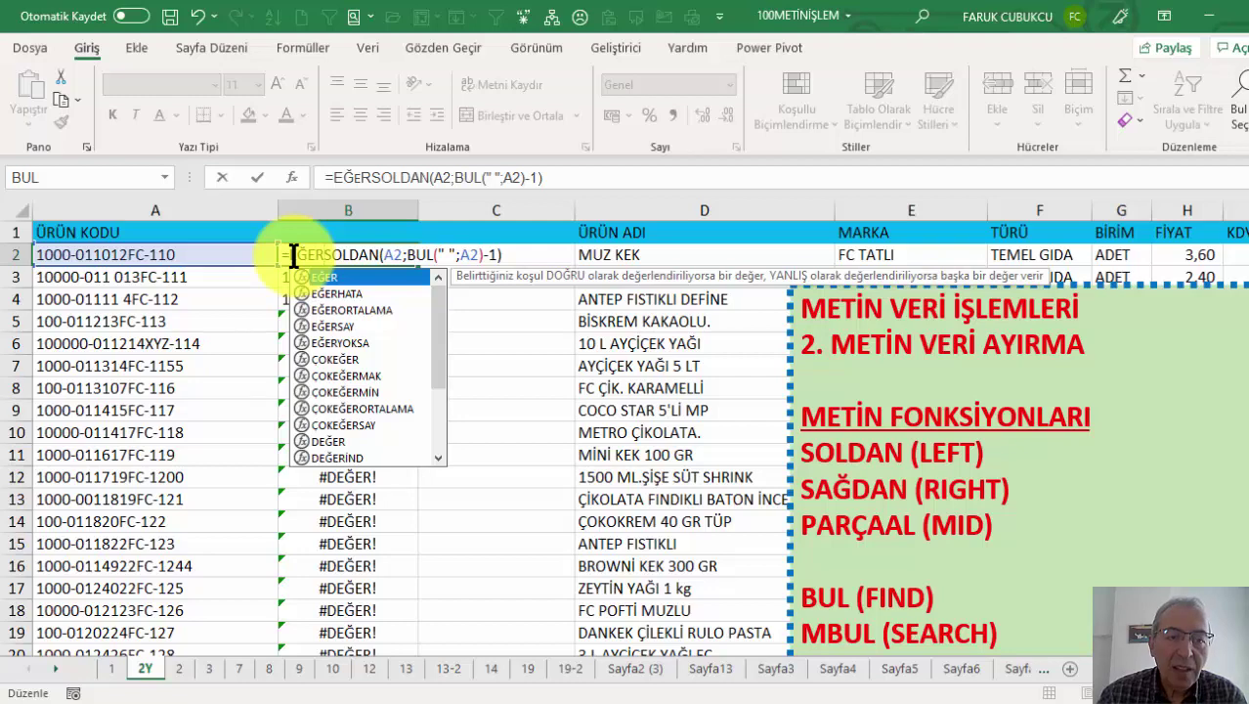
pyautogui.press('Down')
pyautogui.press('Tab')
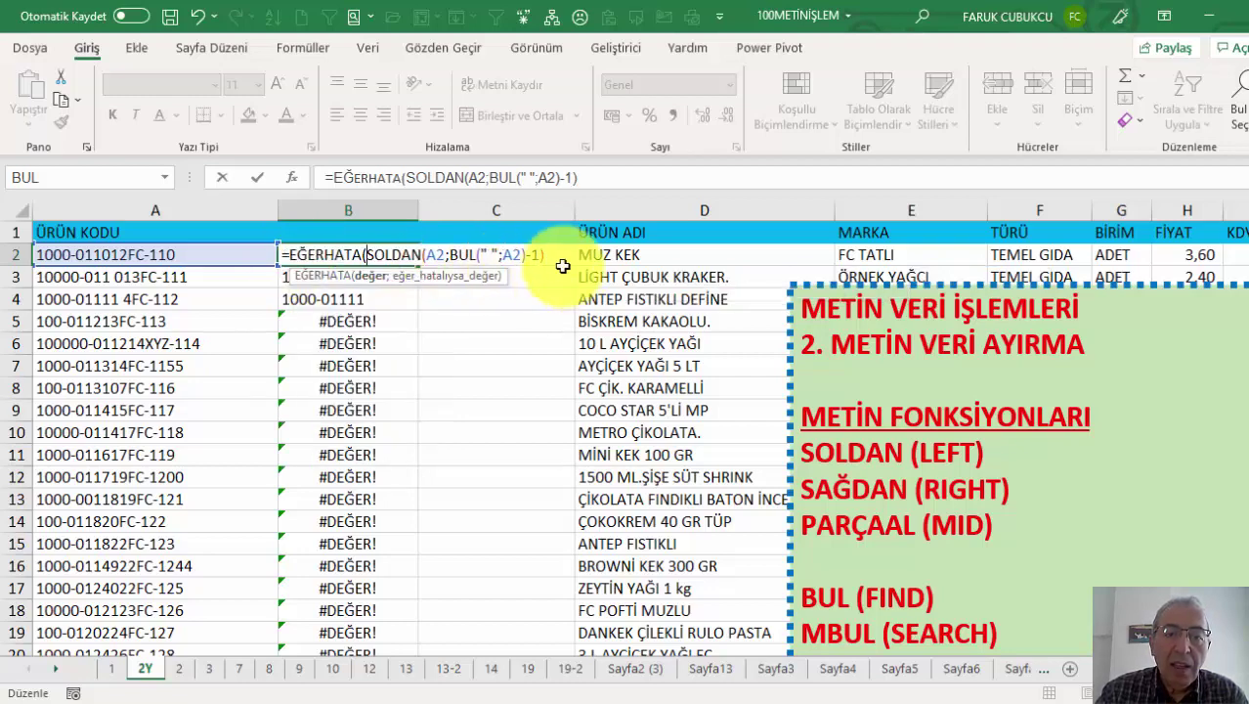
pyautogui.click(562, 256)
pyautogui.write(';"BOŞLUK YOK')
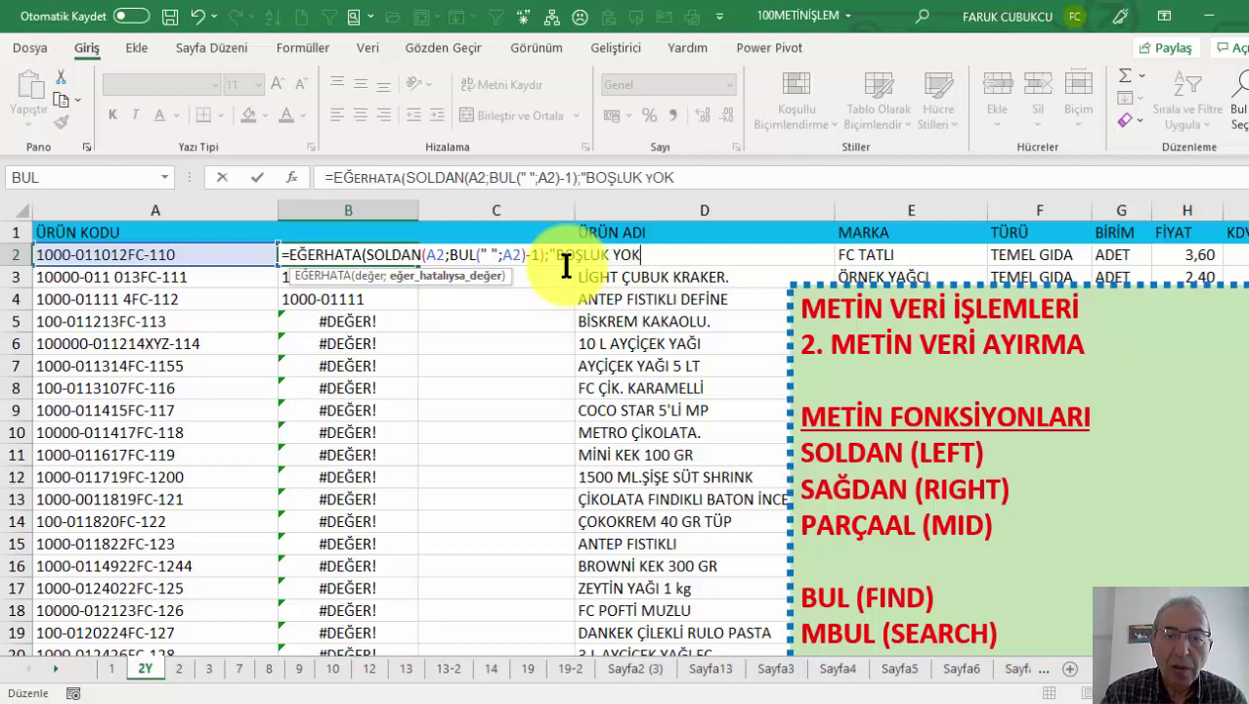
pyautogui.press('Return')
pyautogui.press('Return')
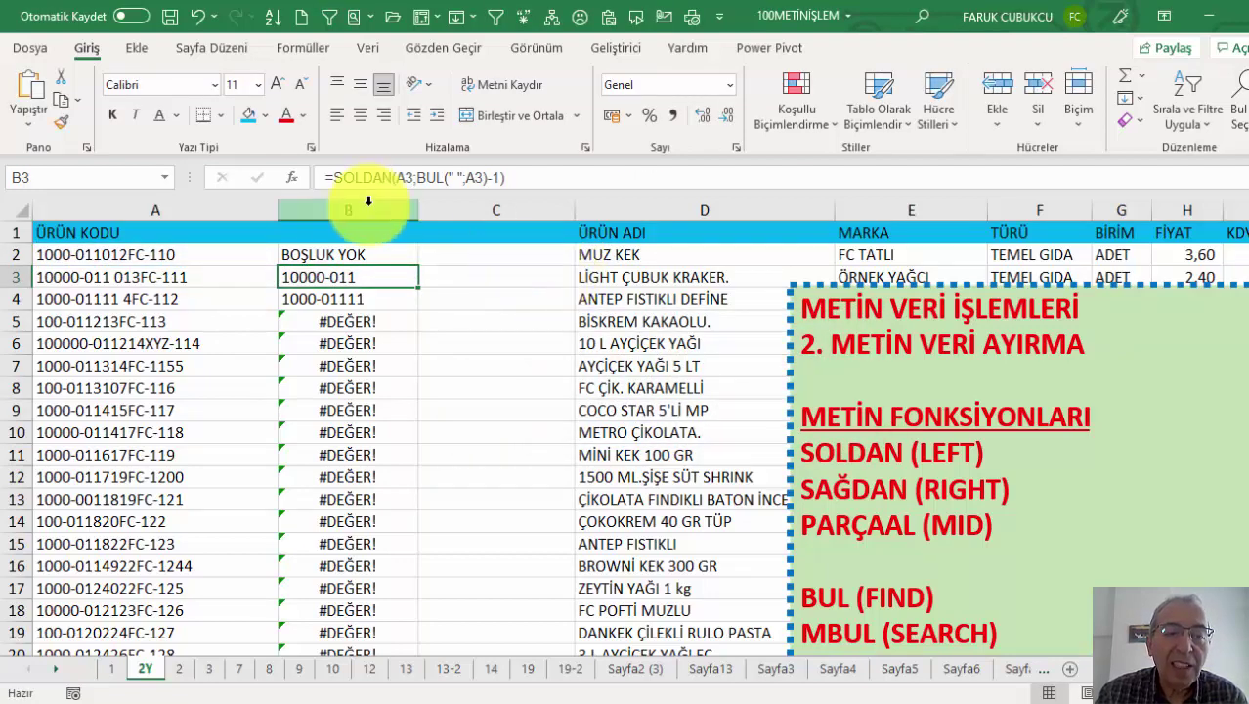
pyautogui.click(353, 247)
pyautogui.doubleClick(416, 264)
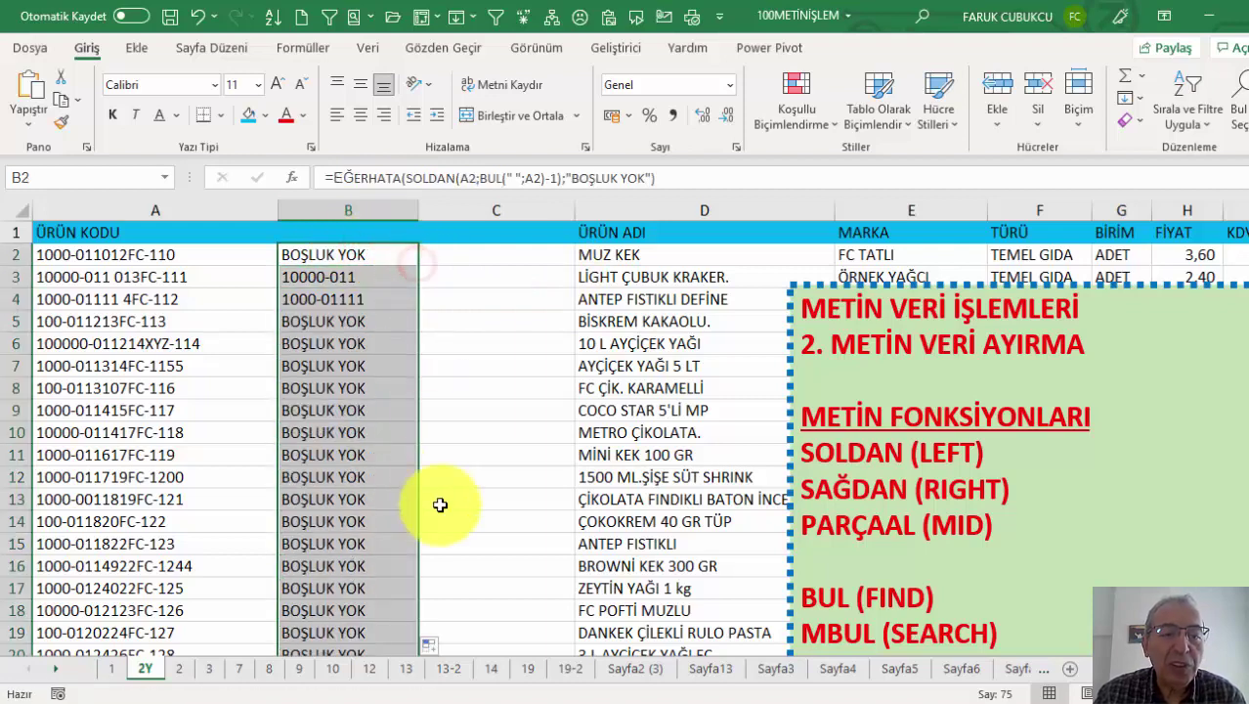
pyautogui.click(395, 465)
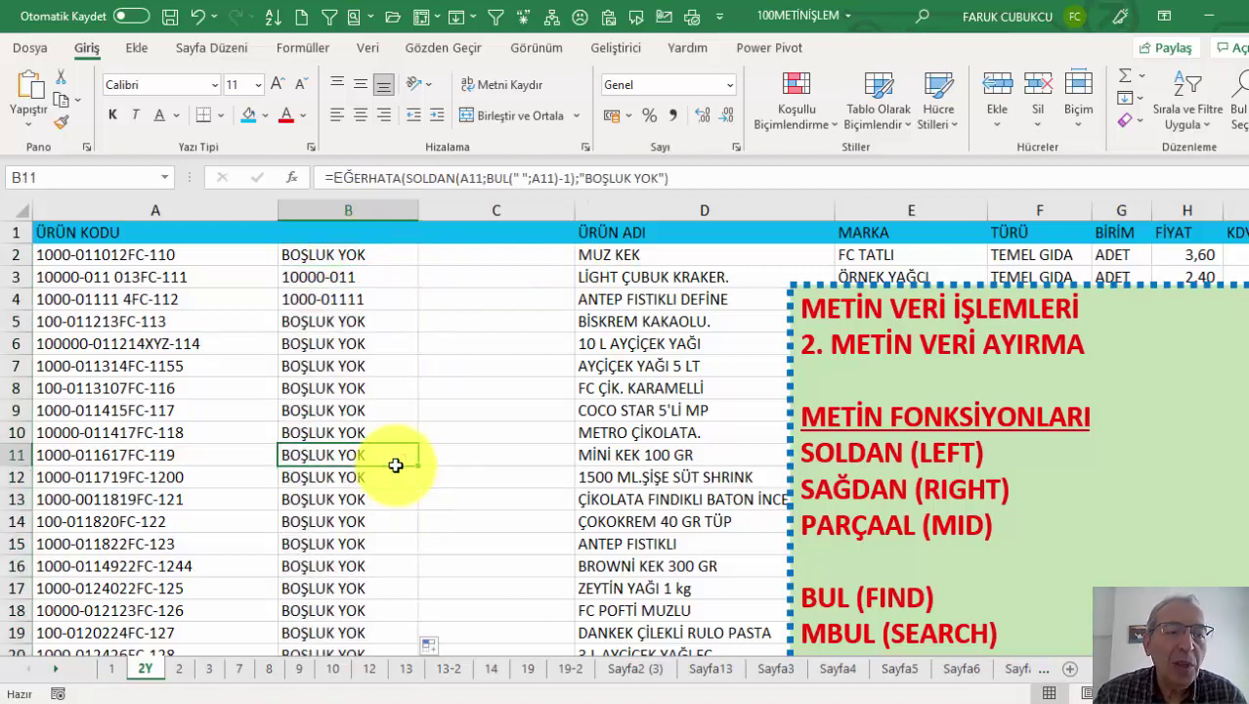
pyautogui.click(376, 321)
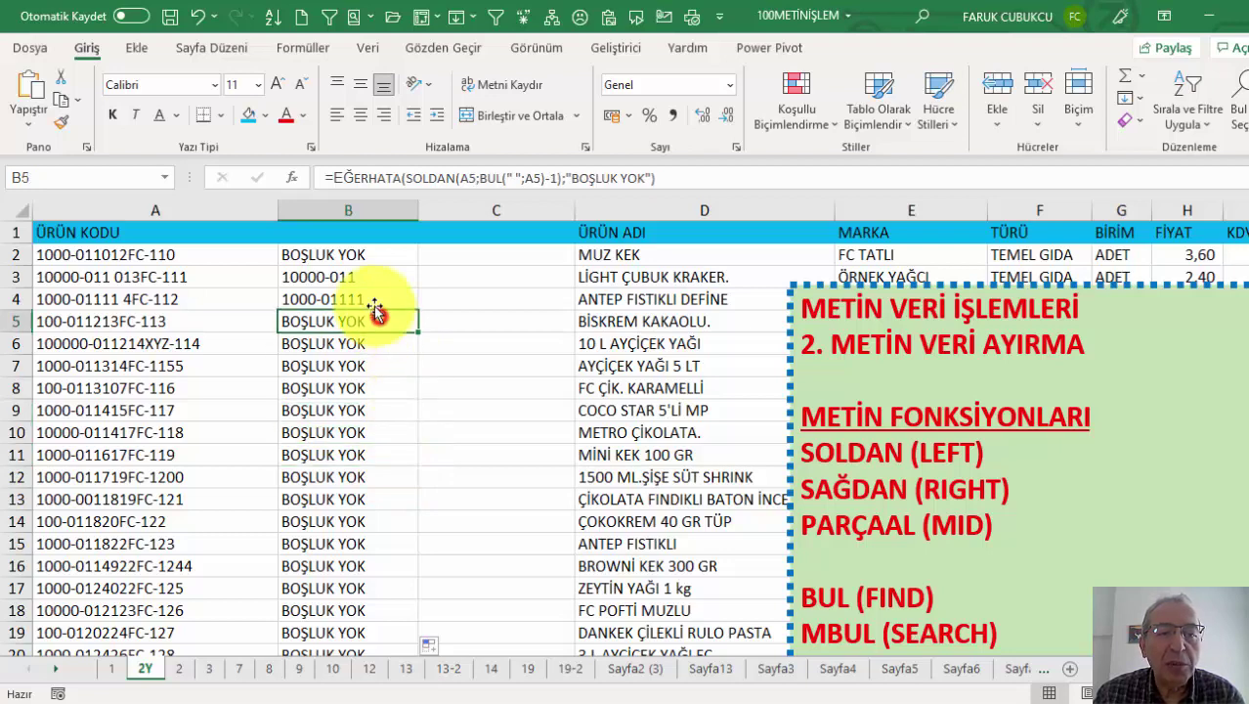
pyautogui.click(372, 254)
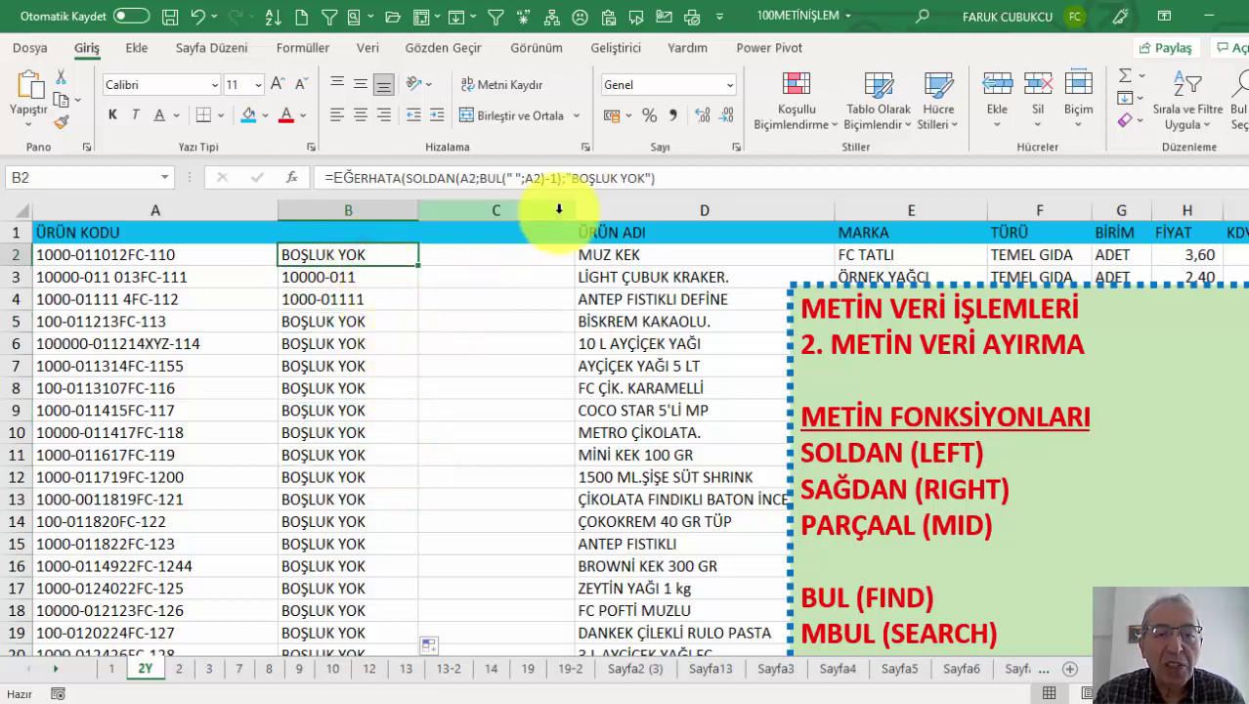
# Step: Widen column C and enter the headings SOLDA in B1 and ORTA in C1
pyautogui.moveTo(573, 209); pyautogui.dragTo(589, 265)
pyautogui.click(562, 273)
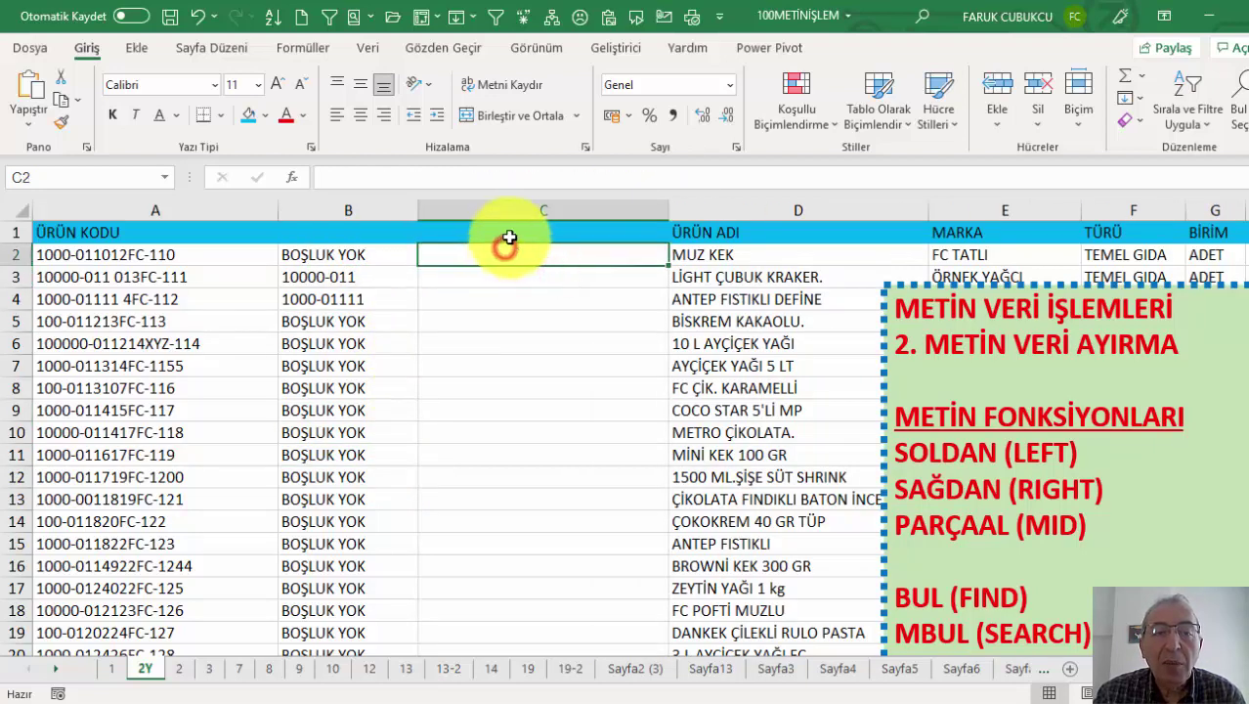
pyautogui.click(319, 235)
pyautogui.write('SOLDA')
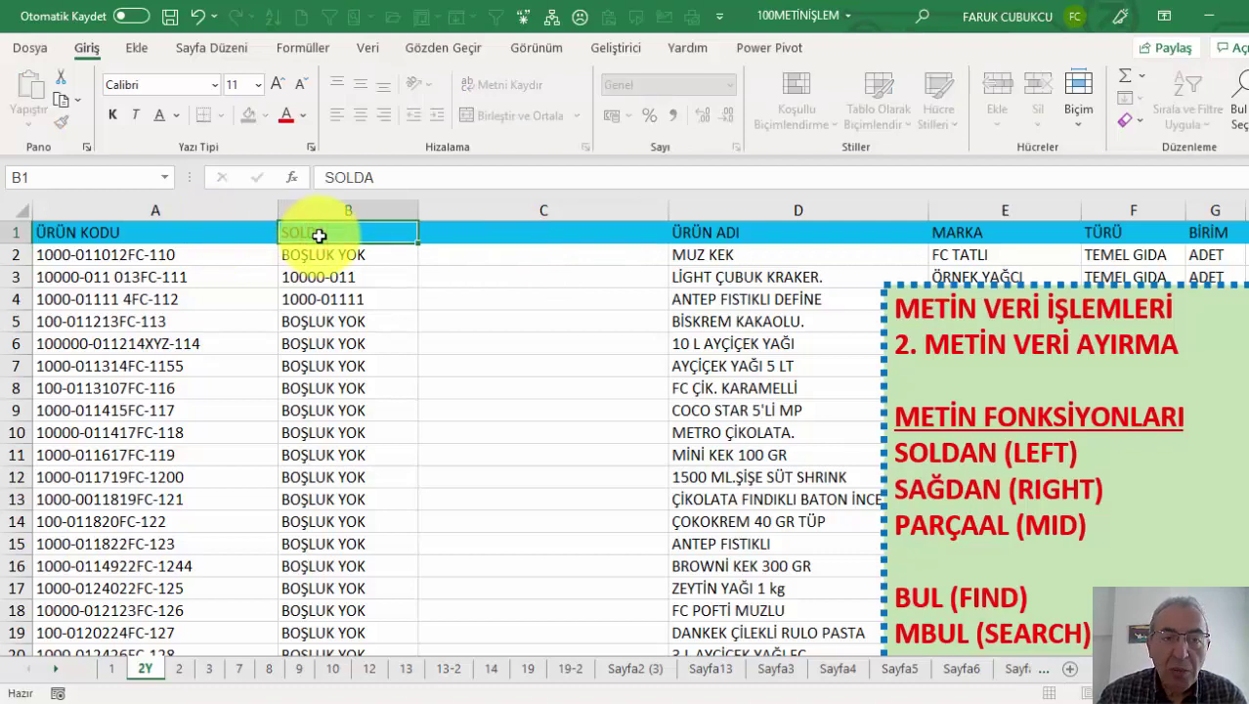
pyautogui.press('Right')
pyautogui.write('OR')
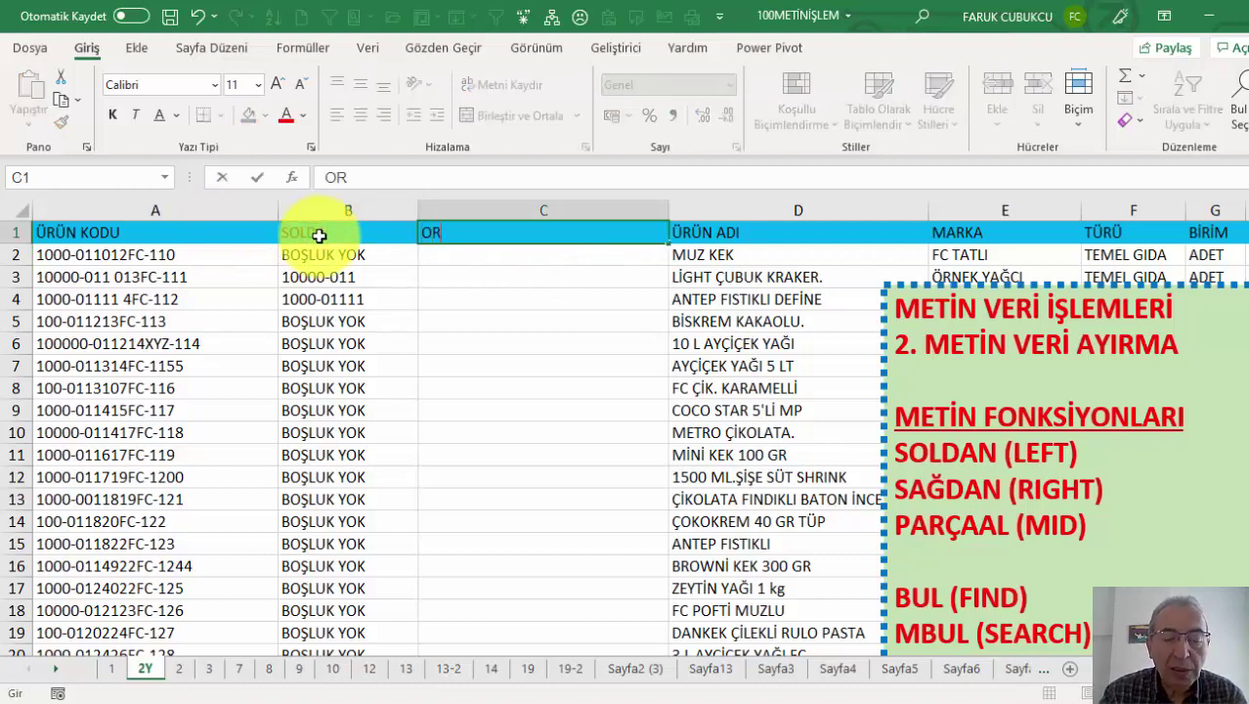
pyautogui.write('TA')
pyautogui.press('Return')
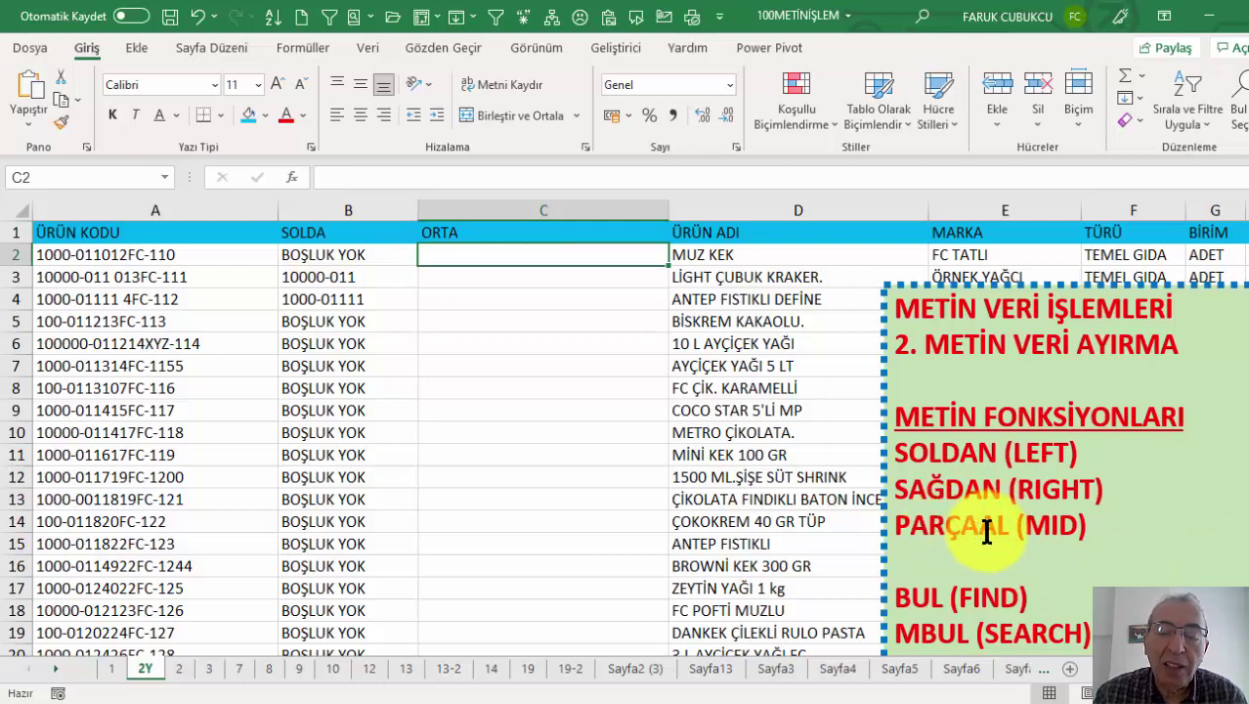
# Step: Enter =PARÇAAL(A2;5;4) in C2 and fill it down column C
pyautogui.click(291, 177)
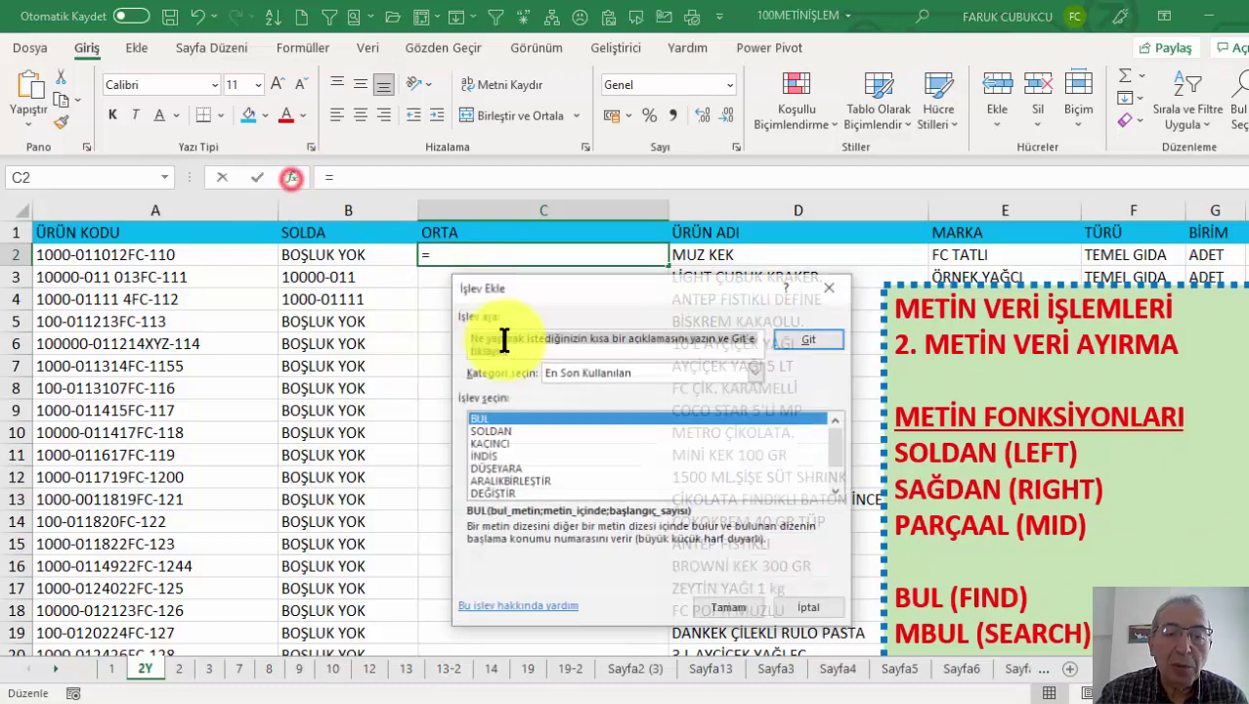
pyautogui.click(600, 366)
pyautogui.click(575, 400)
pyautogui.write('parç')
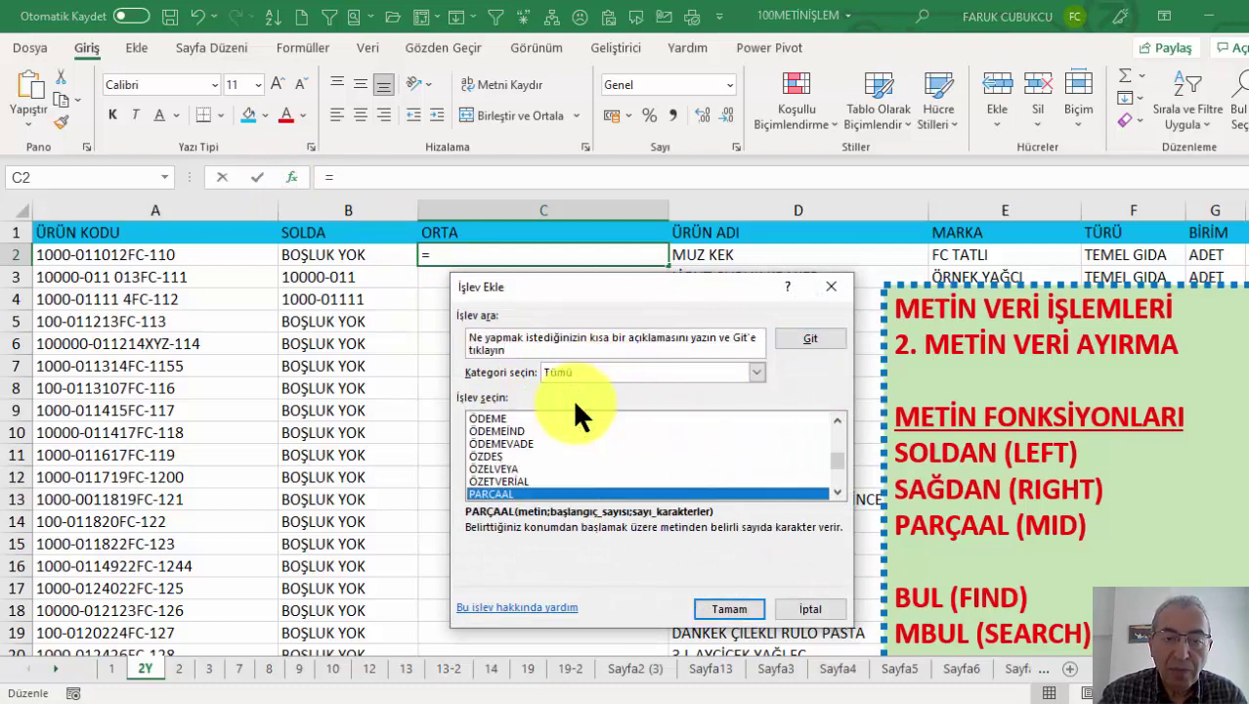
pyautogui.click(731, 610)
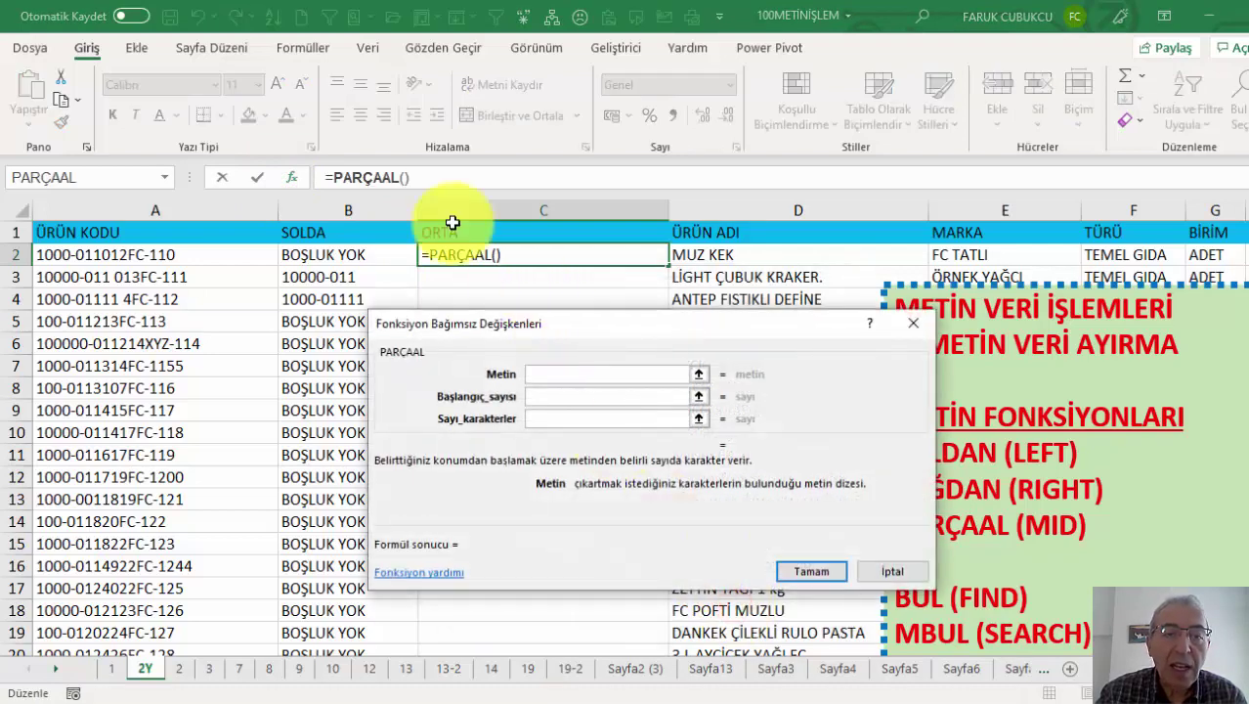
pyautogui.click(107, 254)
pyautogui.click(538, 396)
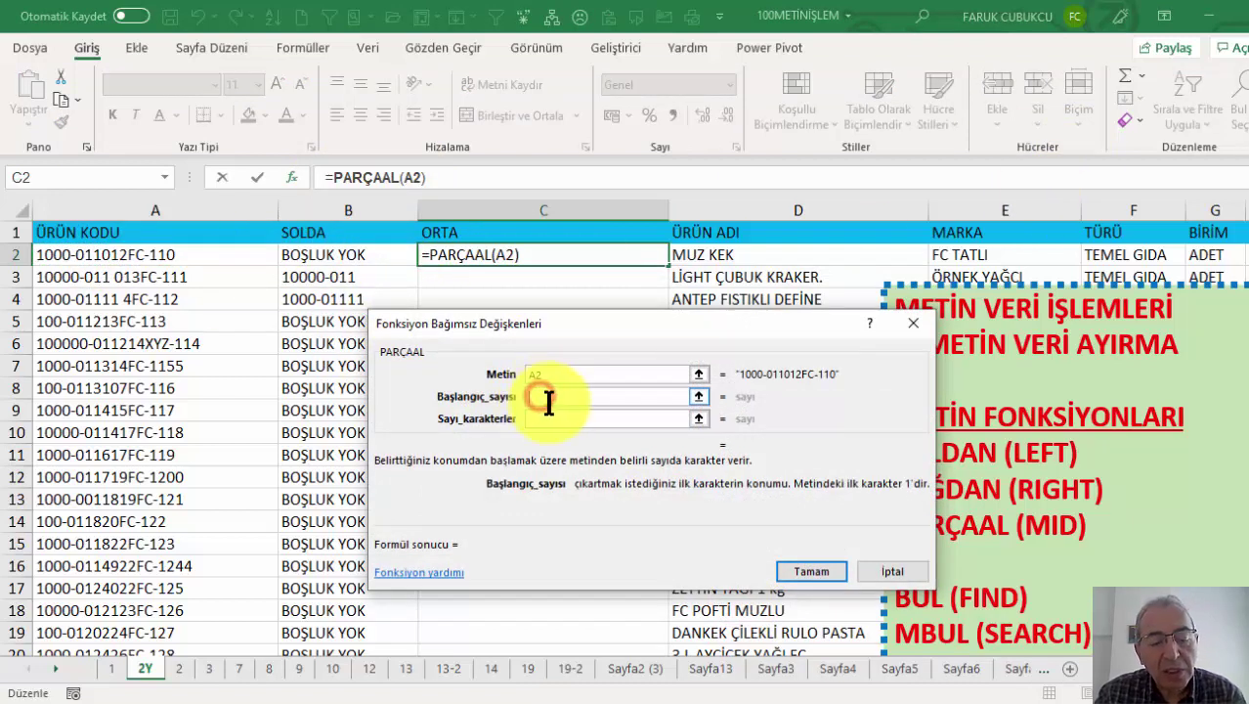
pyautogui.write('5')
pyautogui.click(550, 420)
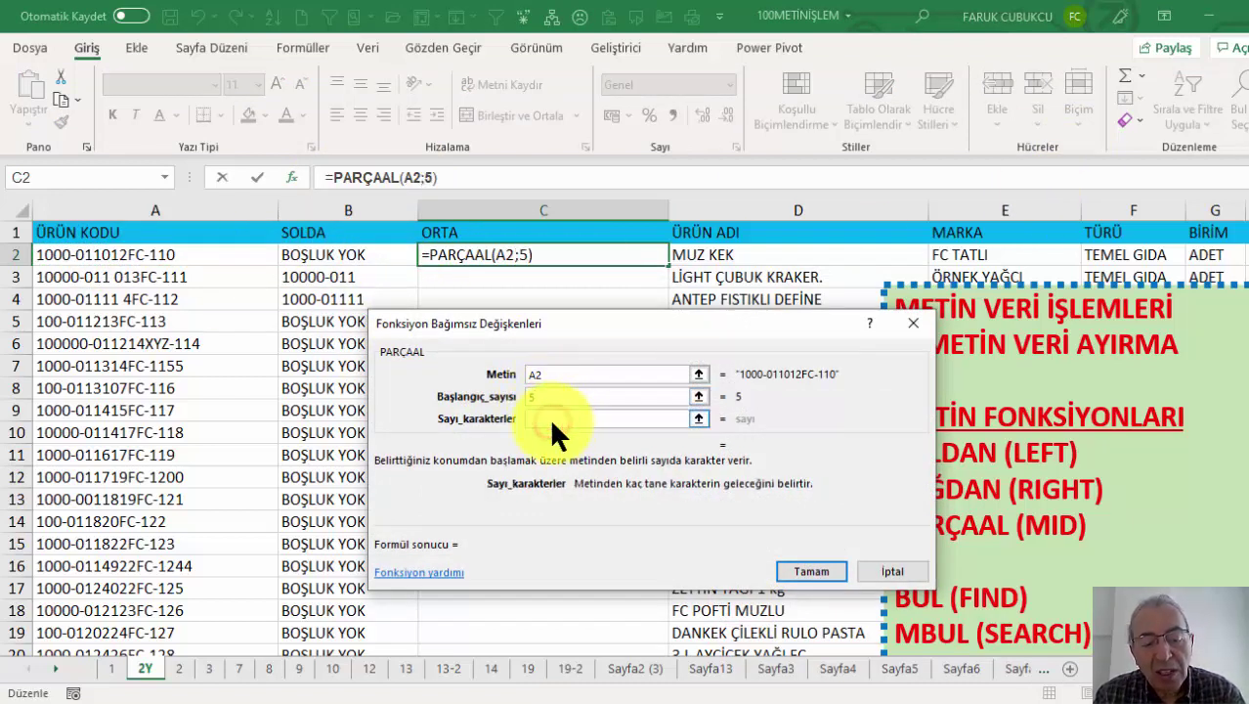
pyautogui.write('4')
pyautogui.click(801, 569)
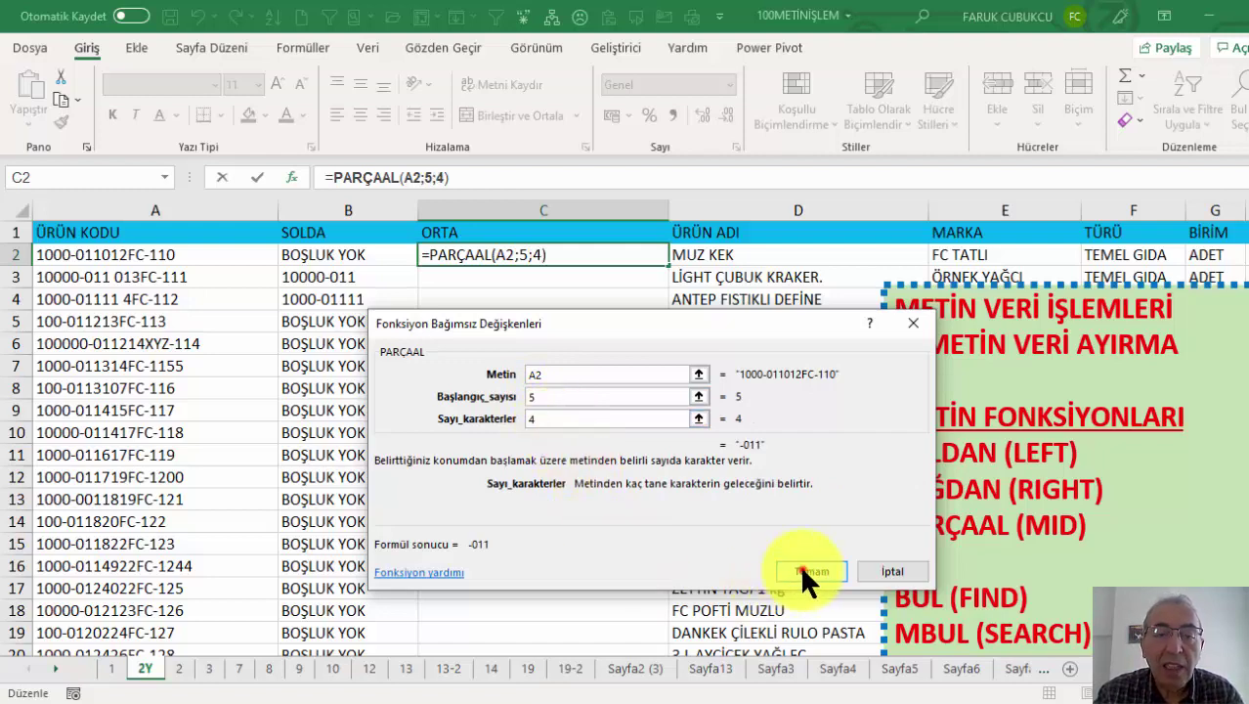
pyautogui.doubleClick(672, 265)
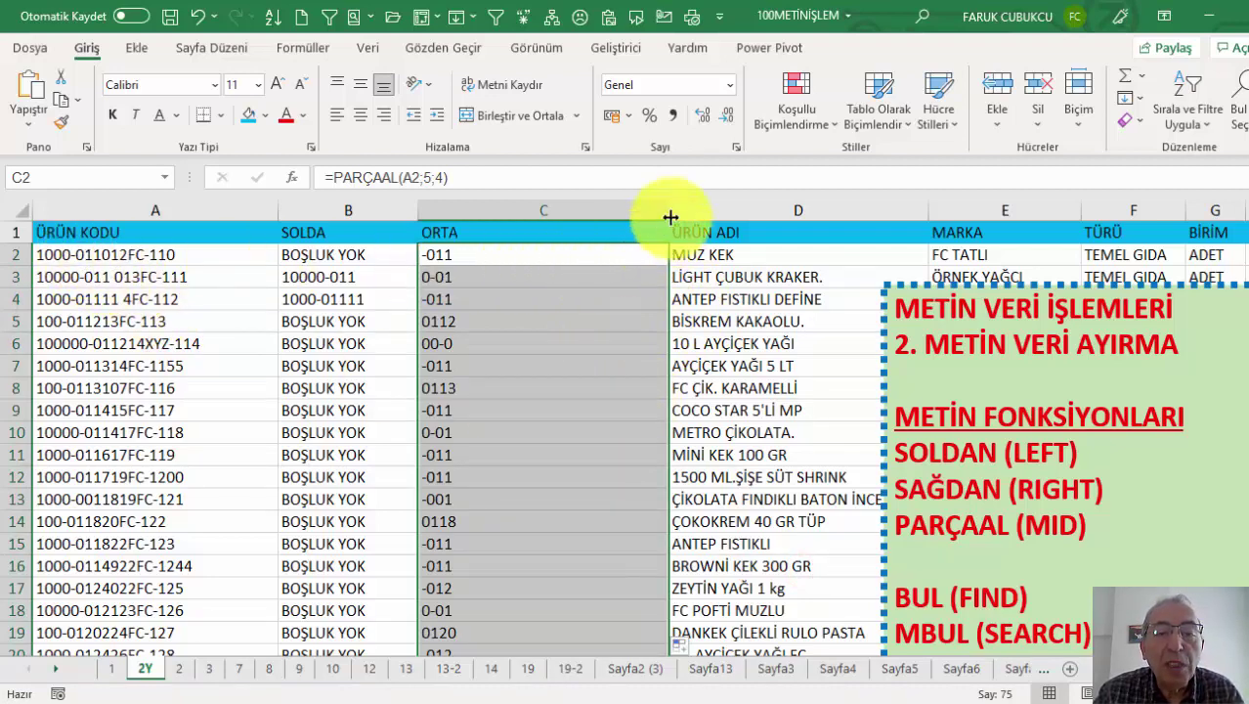
pyautogui.moveTo(674, 214); pyautogui.dragTo(661, 214)
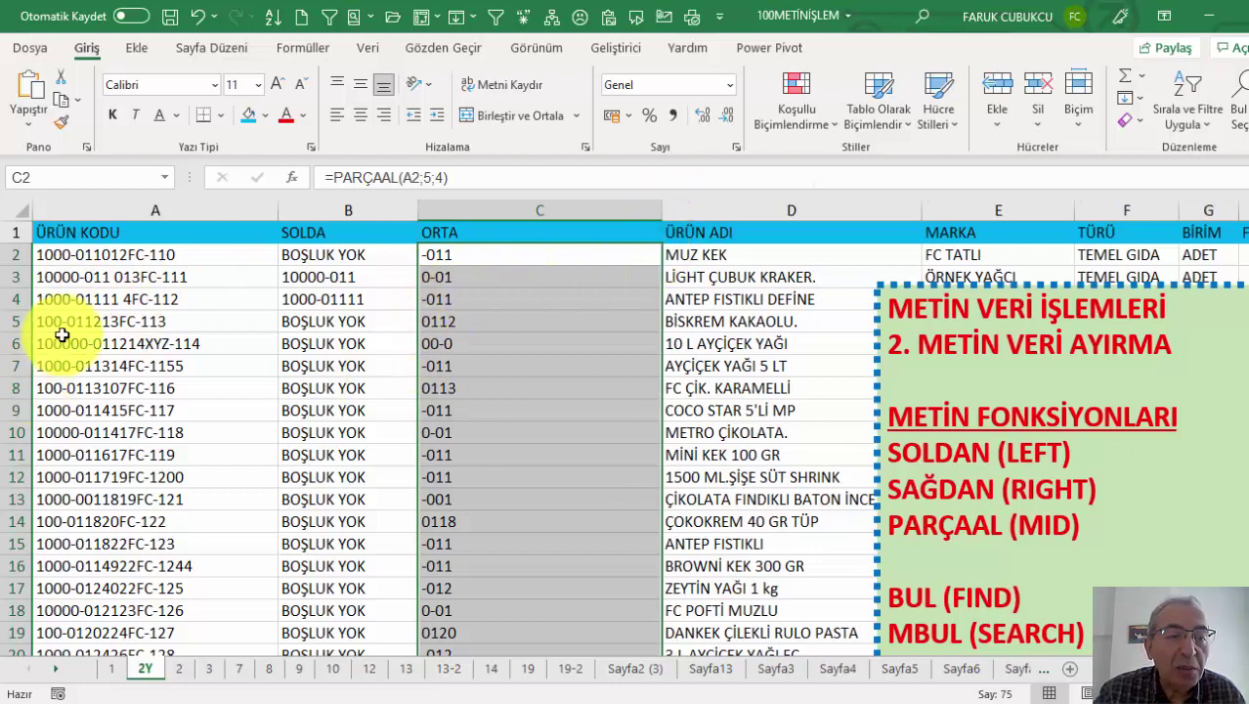
# Step: Replace the fixed start position 5 in C2's PARÇAAL with a nested BUL("-";A2)
pyautogui.click(501, 254)
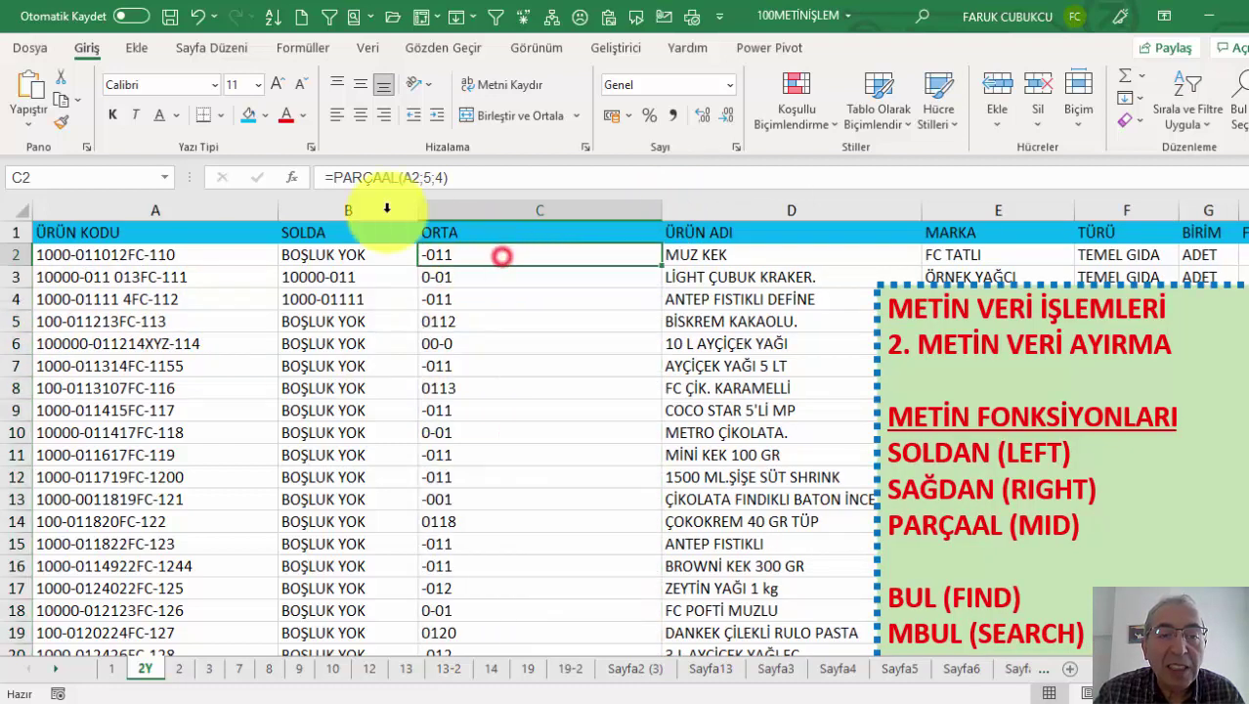
pyautogui.click(291, 177)
pyautogui.click(563, 396)
pyautogui.press('BackSpace')
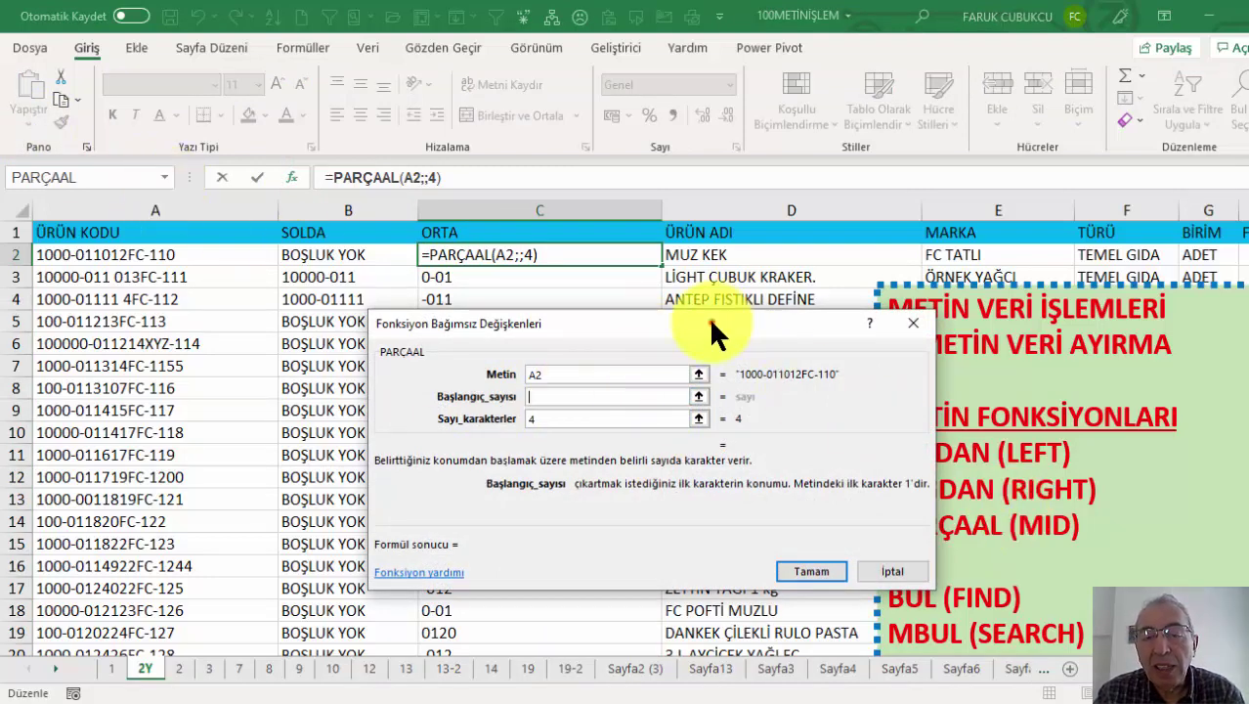
pyautogui.moveTo(712, 323); pyautogui.dragTo(888, 391)
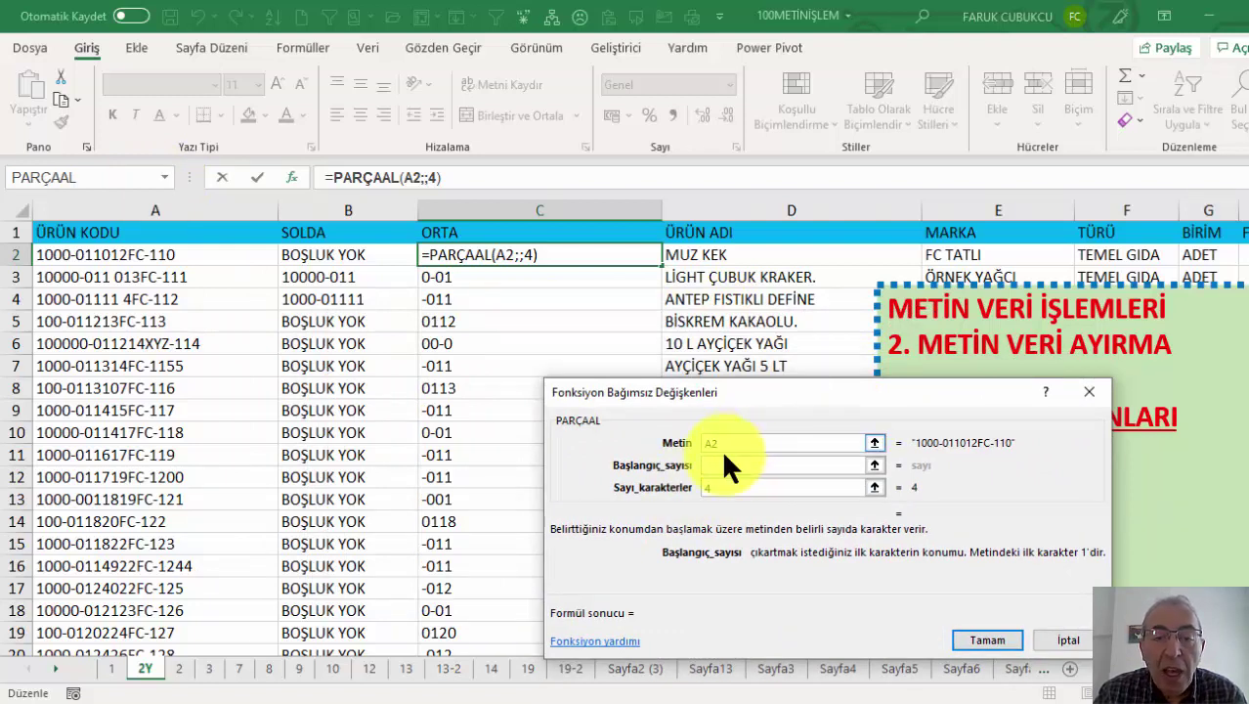
pyautogui.click(164, 177)
pyautogui.click(73, 217)
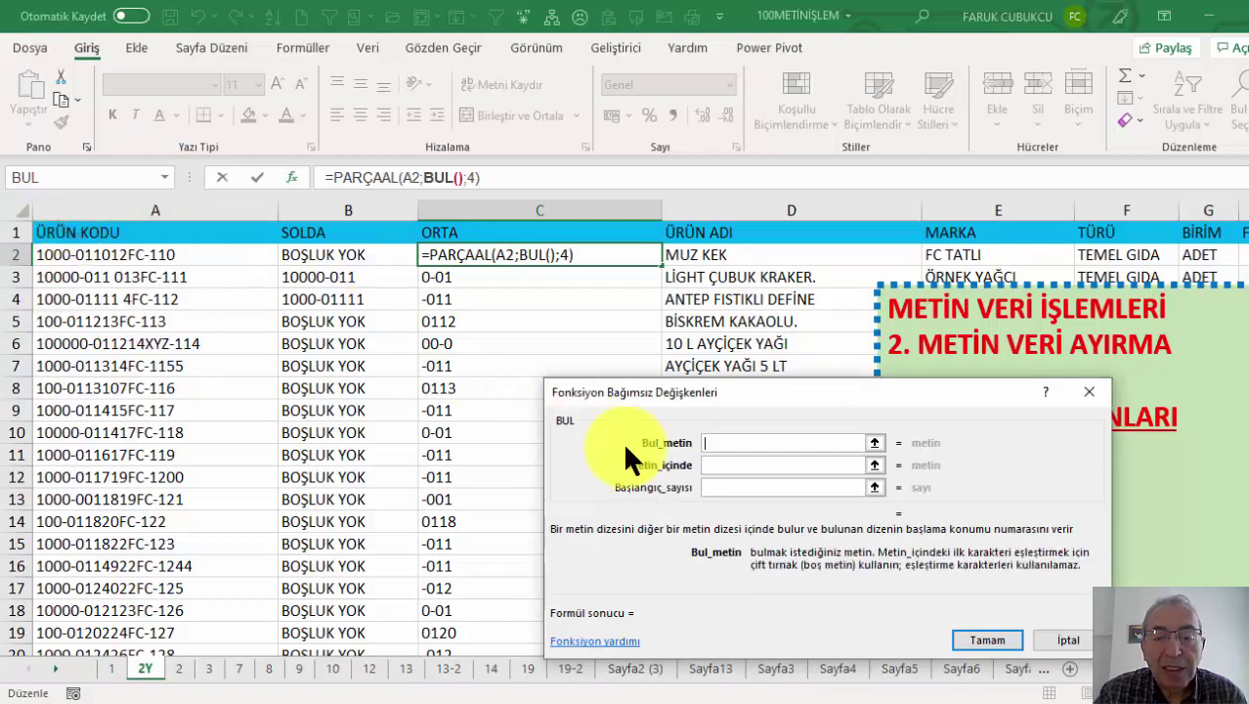
pyautogui.write('"-"')
pyautogui.click(733, 465)
pyautogui.click(78, 254)
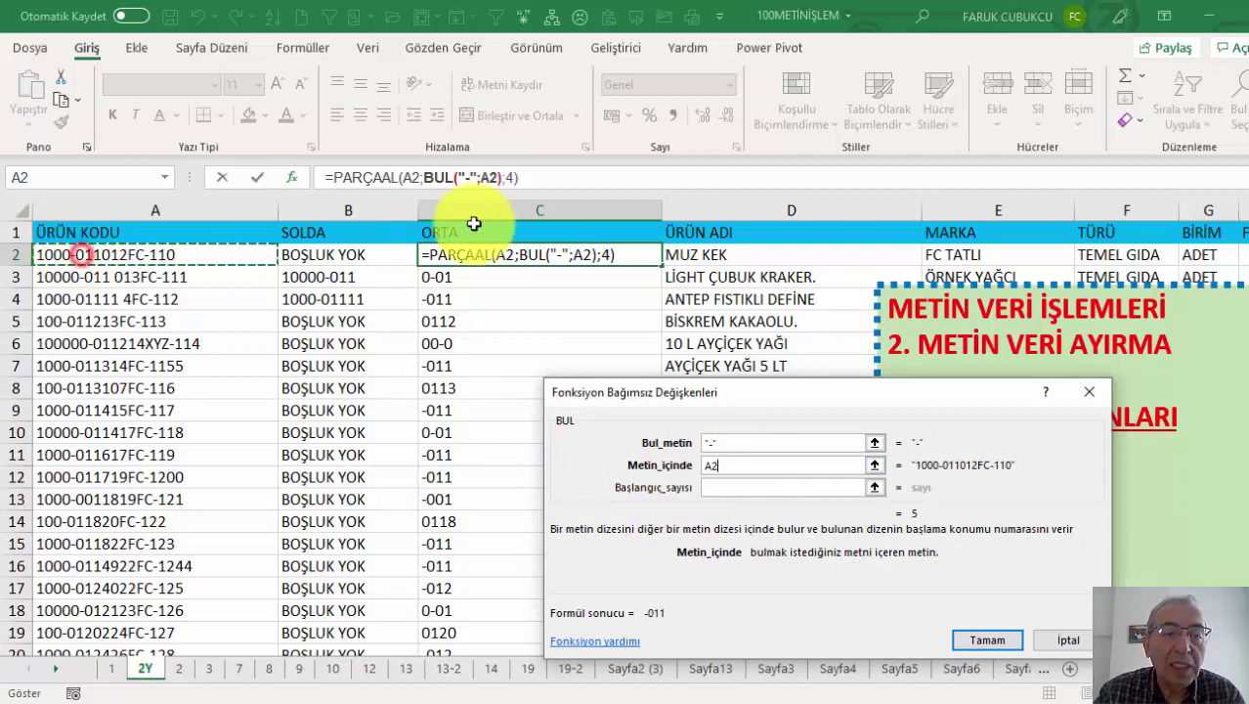
pyautogui.click(351, 178)
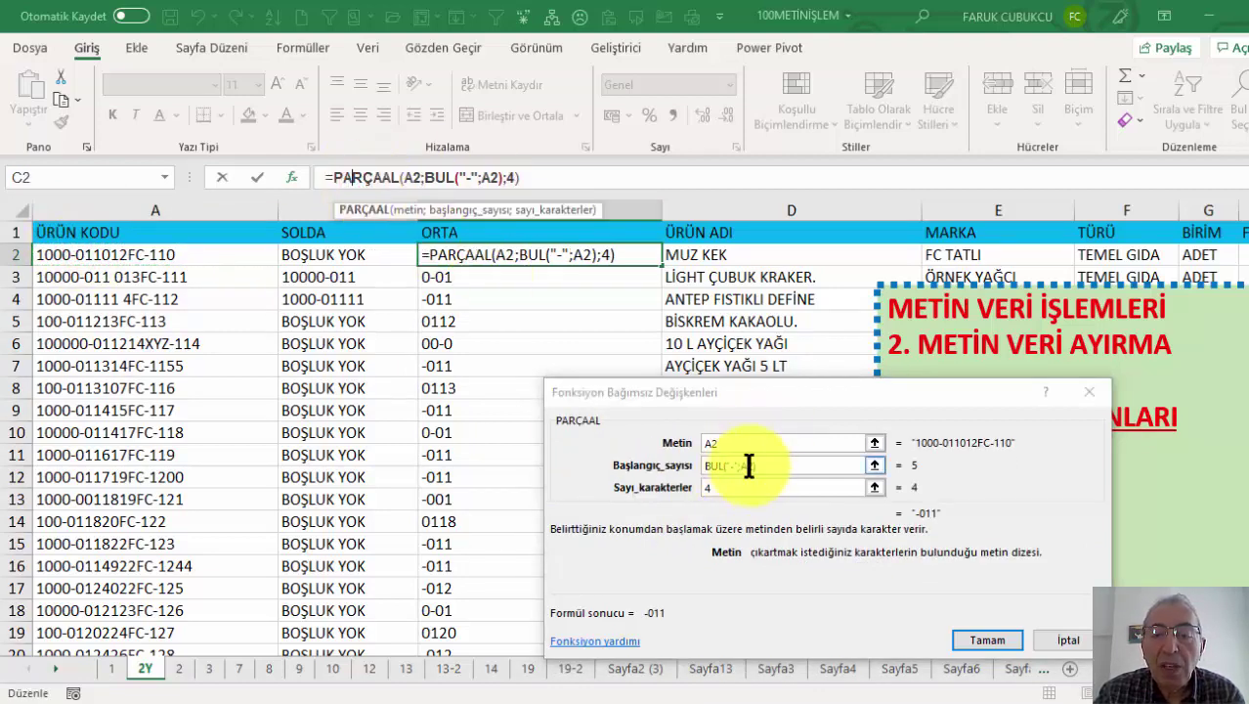
pyautogui.click(987, 640)
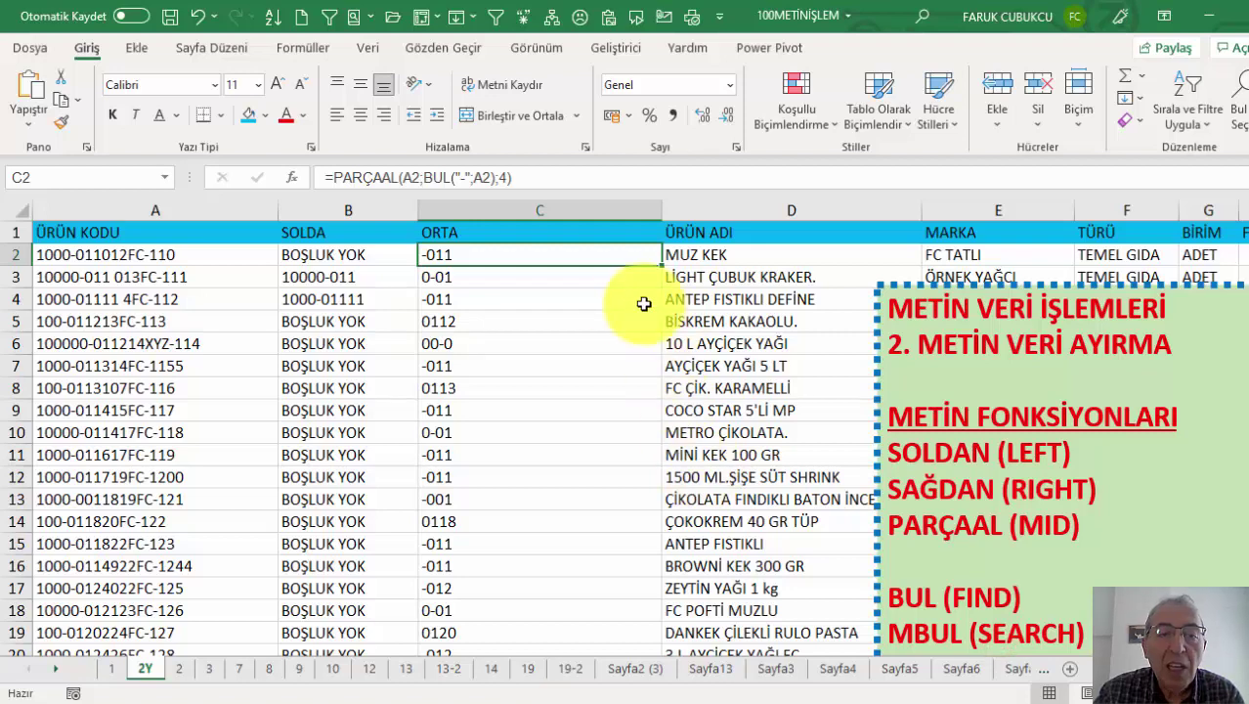
# Step: Make the start position BUL("-";A2)+1, fill C2 down column C, and narrow column C
pyautogui.click(292, 175)
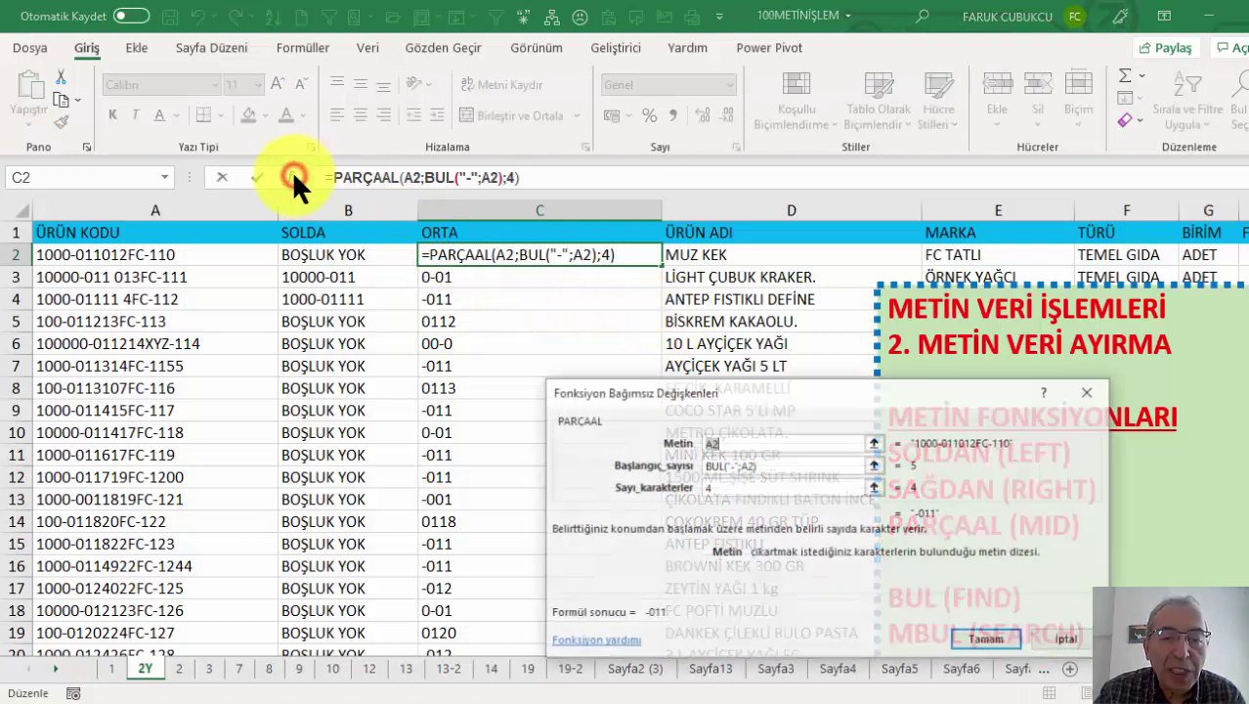
pyautogui.click(769, 465)
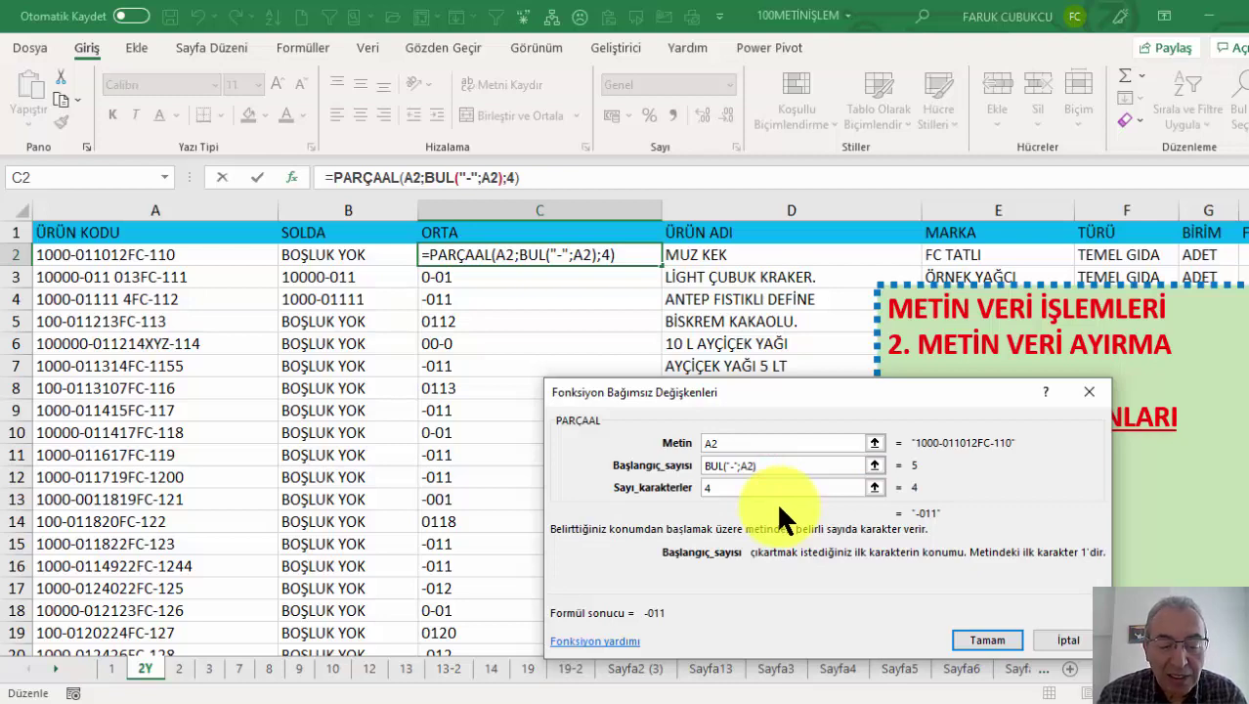
pyautogui.write('+1')
pyautogui.press('Return')
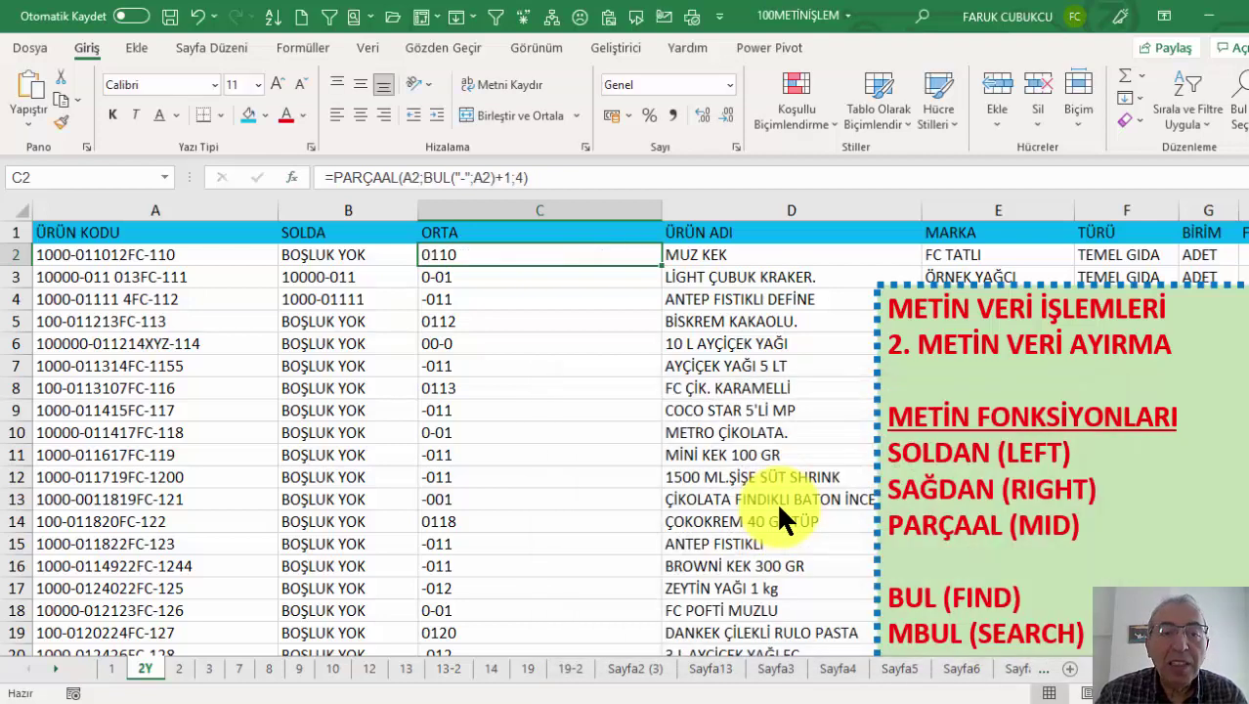
pyautogui.doubleClick(664, 267)
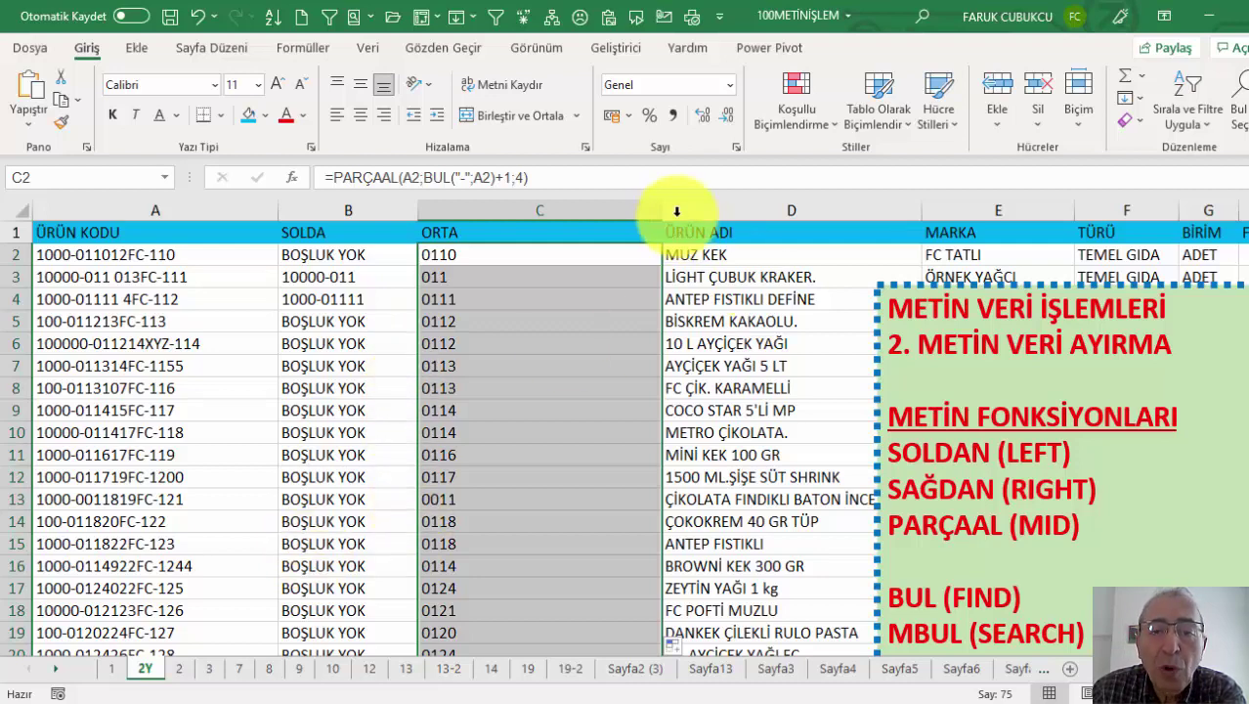
pyautogui.moveTo(662, 210); pyautogui.dragTo(610, 214)
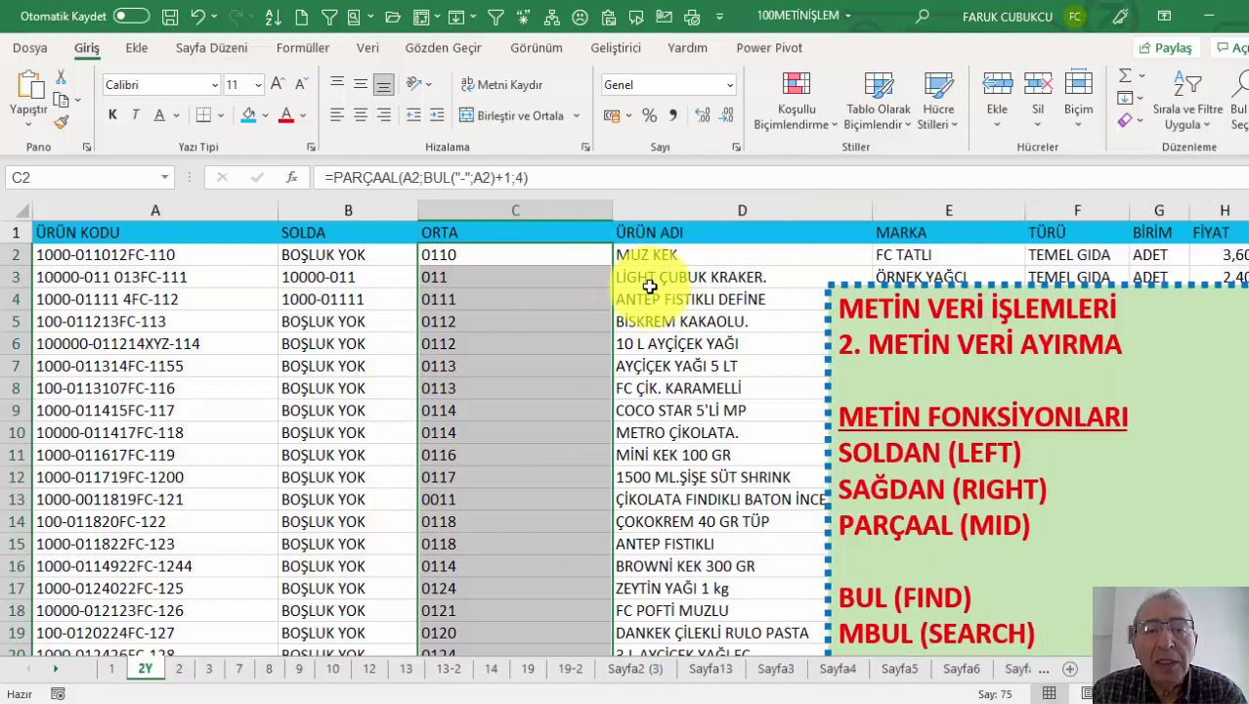
# Step: Insert a blank column D before ÜRÜN ADI and begin typing a BUL formula in D2
pyautogui.rightClick(709, 210)
pyautogui.click(761, 364)
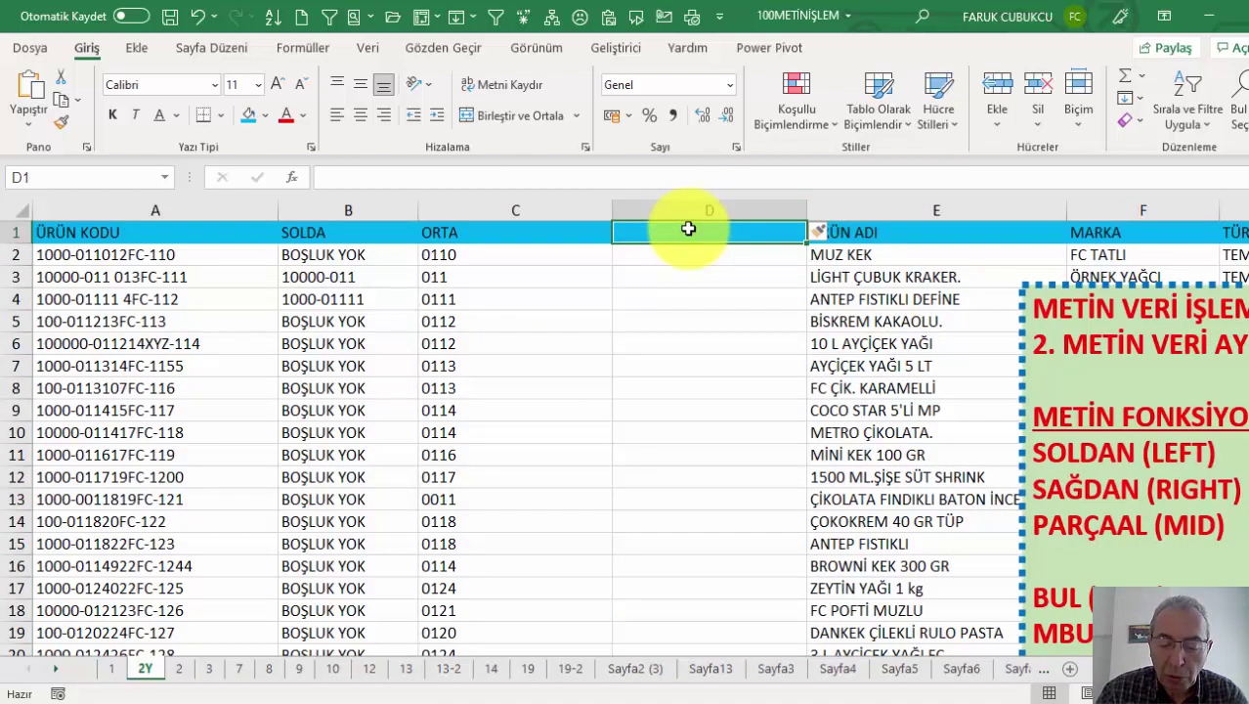
pyautogui.press('Return')
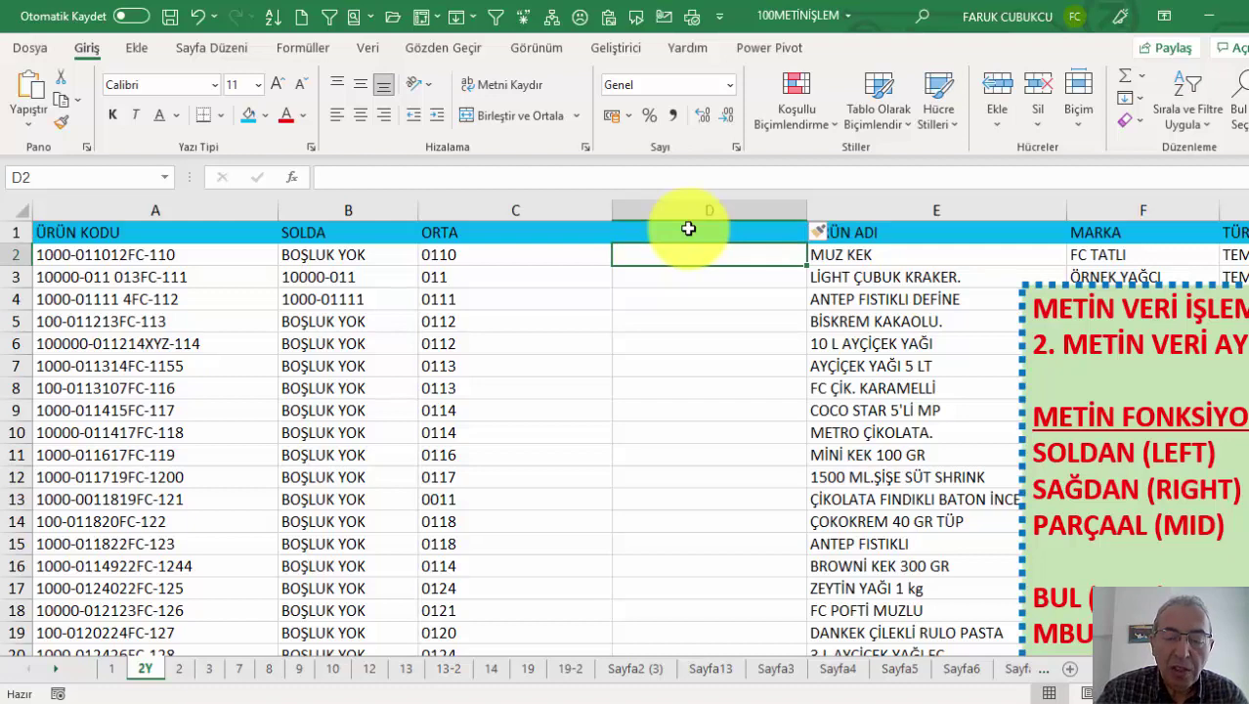
pyautogui.write('=BU')
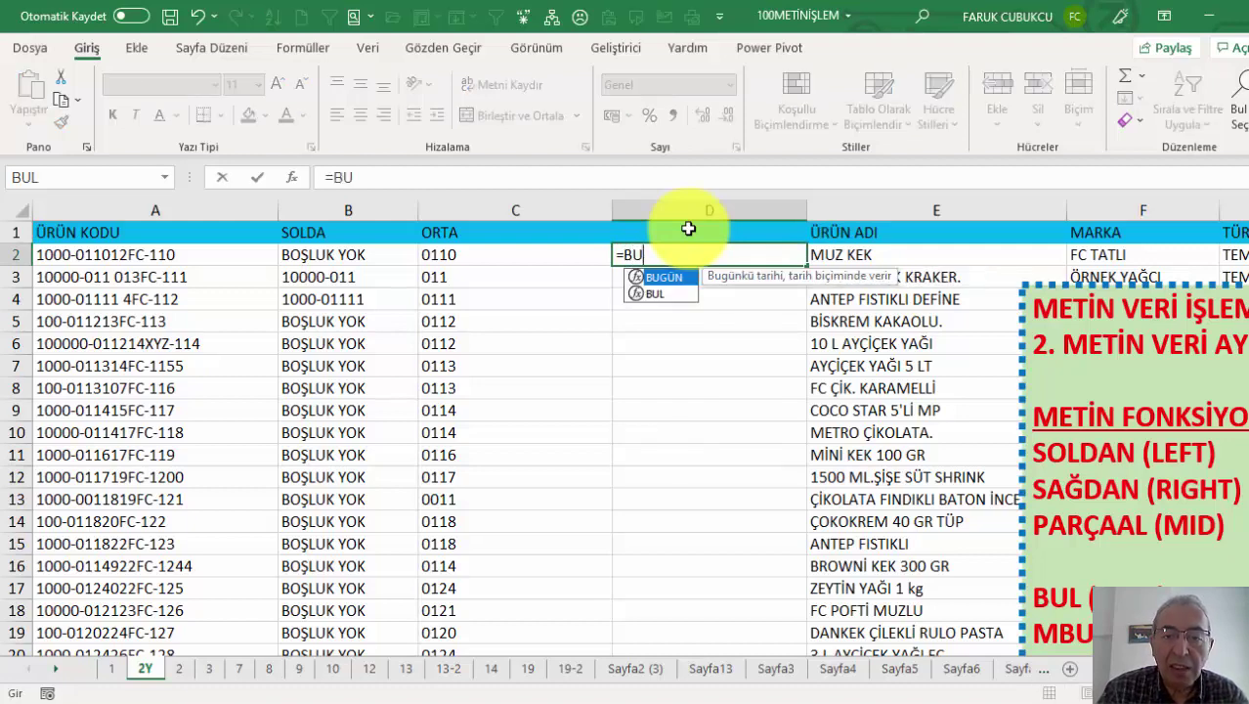
pyautogui.press('Down')
pyautogui.press('Tab')
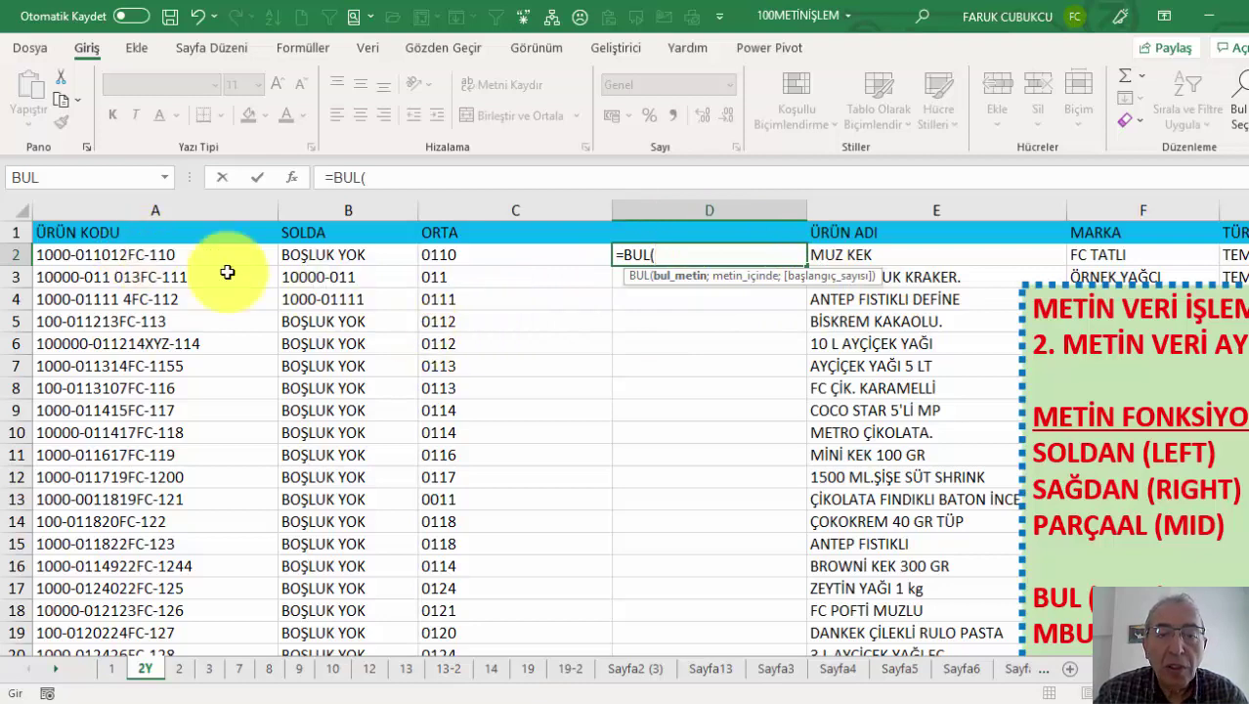
# Step: Enter =BUL("-";A2) in D2 through its arguments, returning 5, then narrow column D
pyautogui.press('Escape')
pyautogui.click(292, 176)
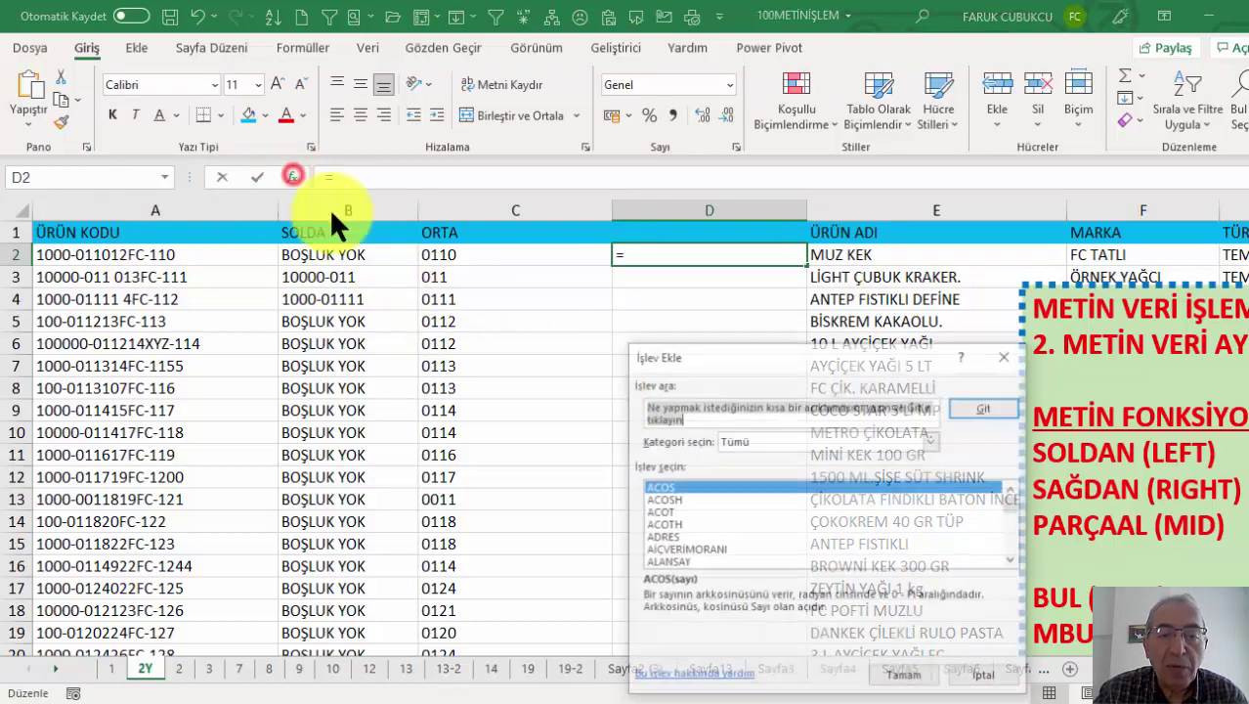
pyautogui.click(742, 440)
pyautogui.click(747, 457)
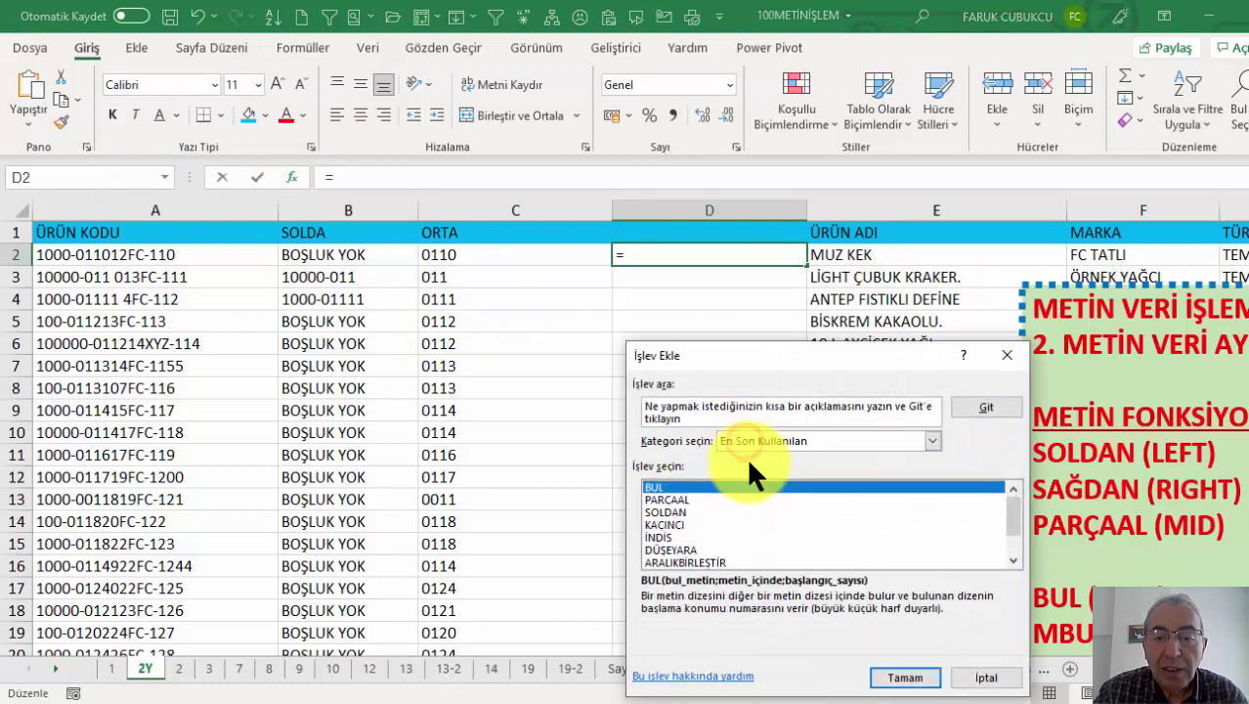
pyautogui.click(903, 676)
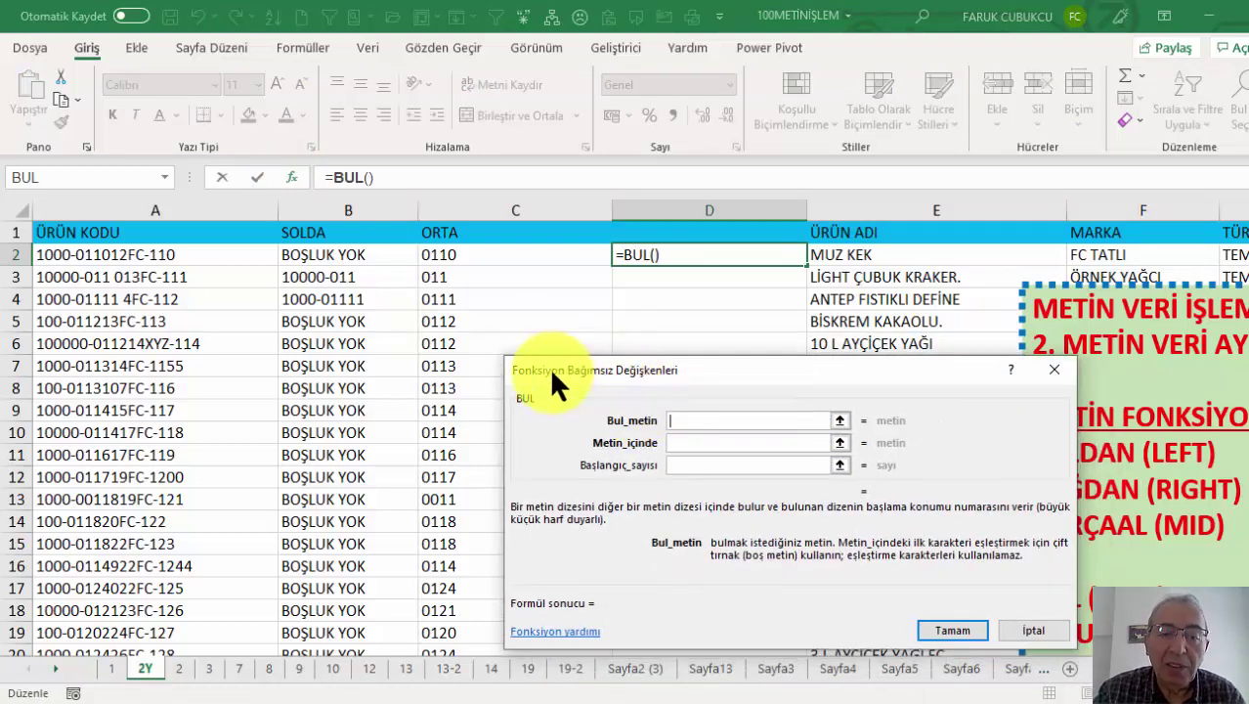
pyautogui.moveTo(550, 366); pyautogui.dragTo(526, 345)
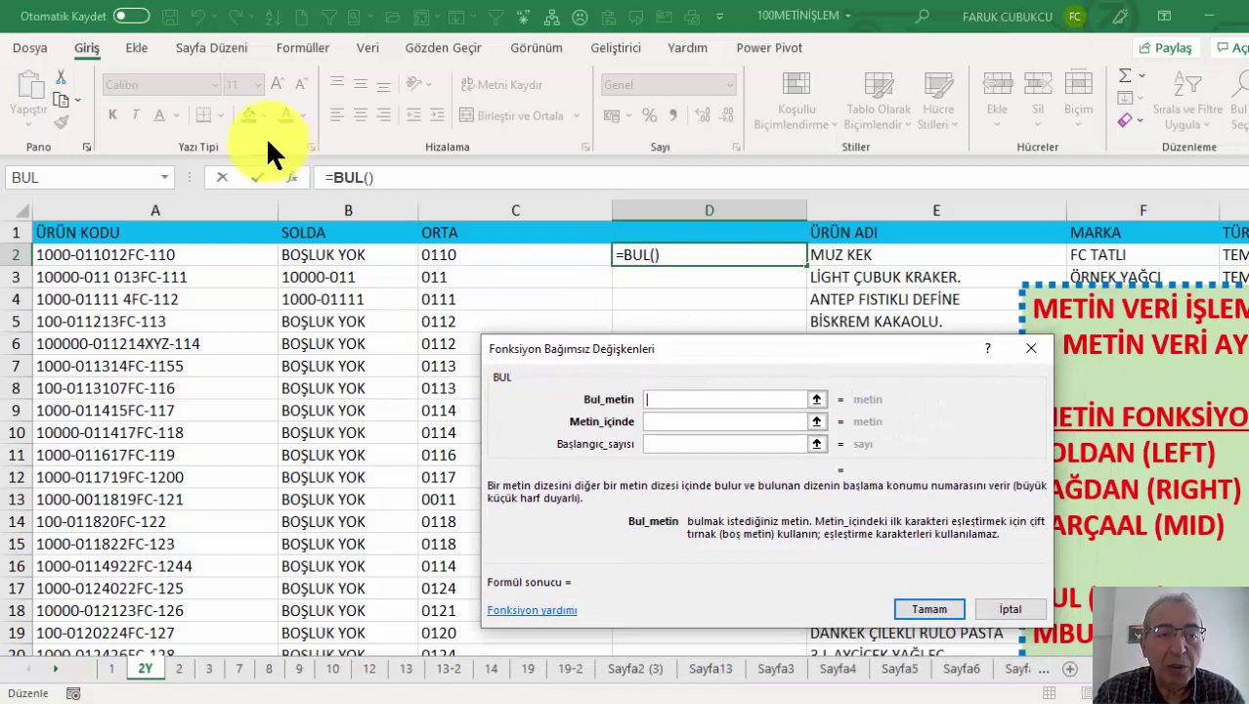
pyautogui.click(147, 254)
pyautogui.click(688, 400)
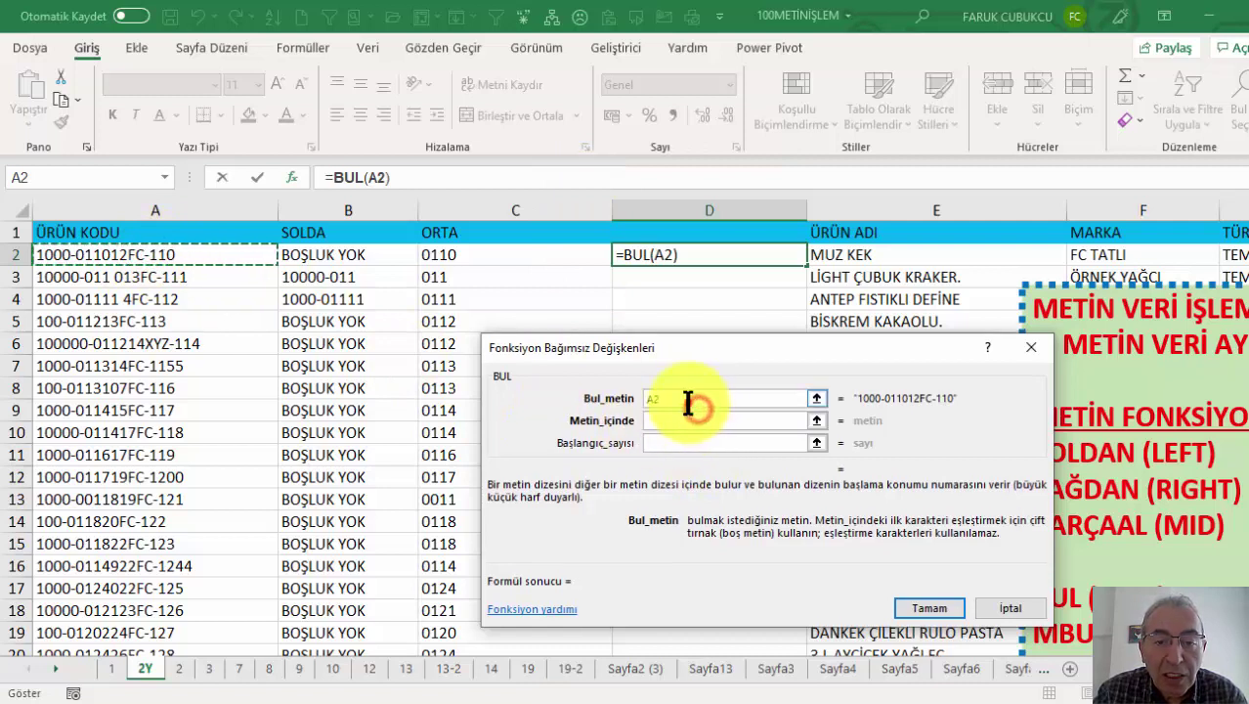
pyautogui.write('-')
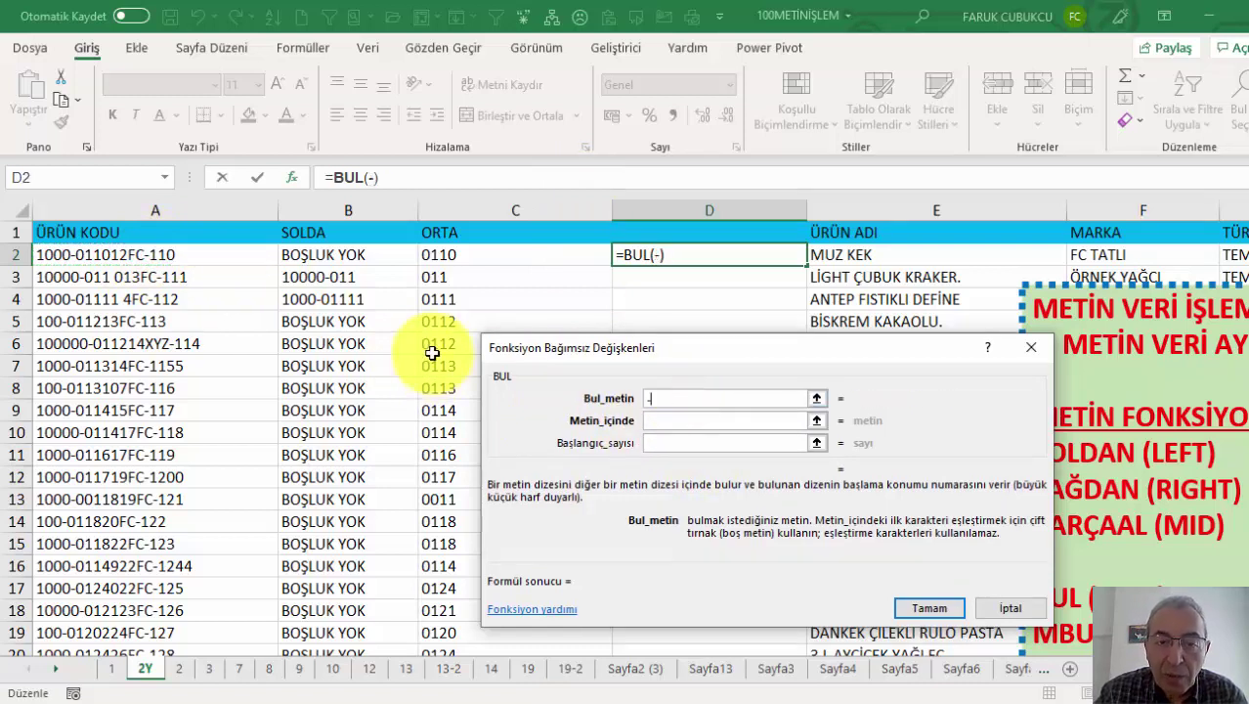
pyautogui.click(671, 422)
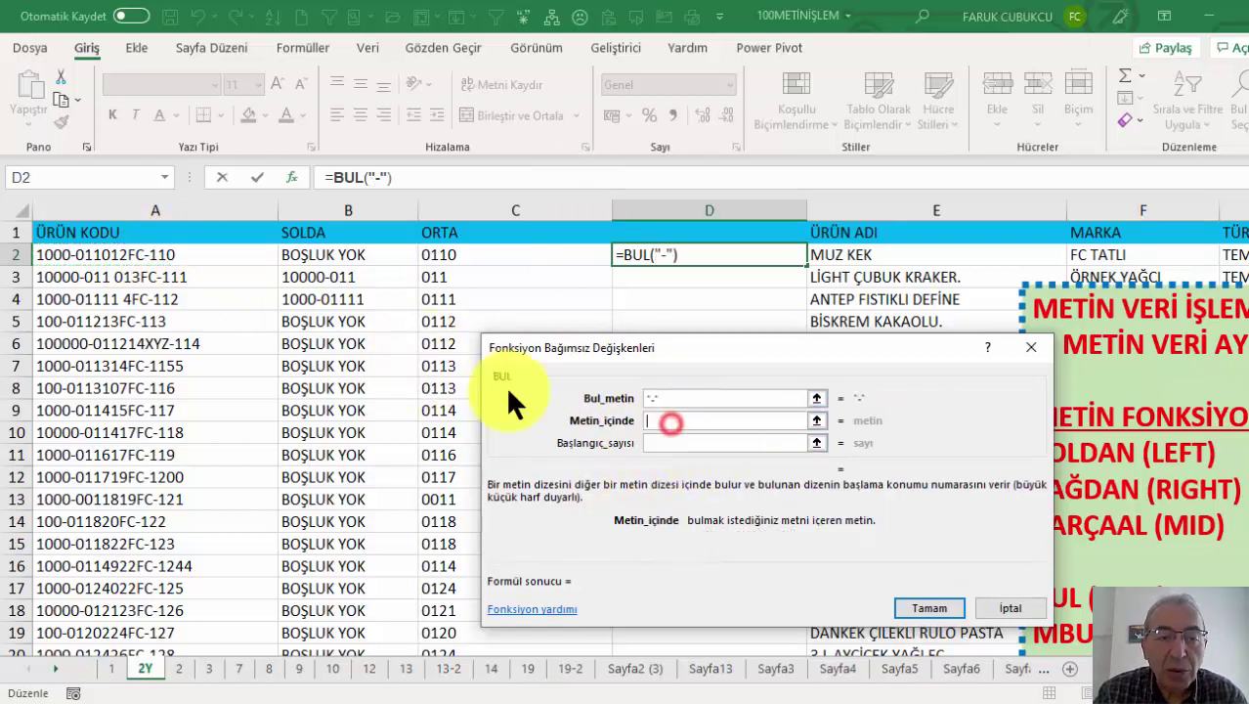
pyautogui.click(231, 254)
pyautogui.press('Return')
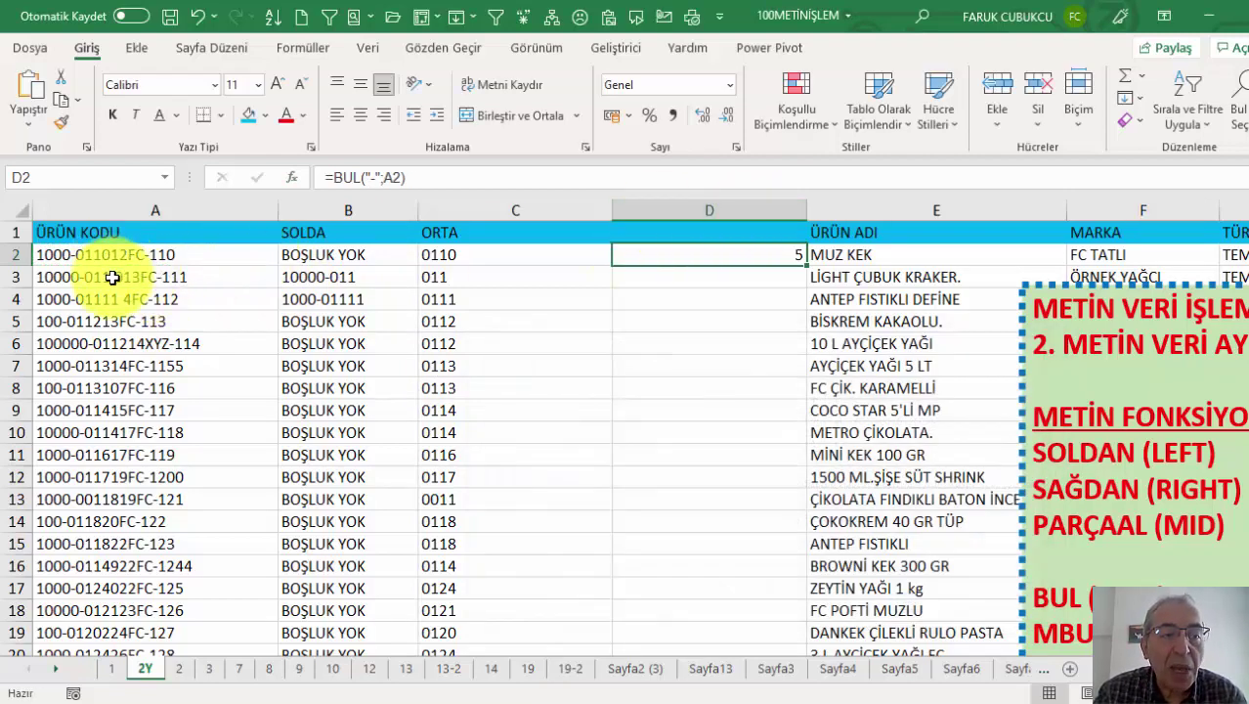
pyautogui.moveTo(806, 210); pyautogui.dragTo(776, 209)
# Step: Insert a blank column E before ÜRÜN ADI
pyautogui.click(805, 207)
pyautogui.rightClick(805, 207)
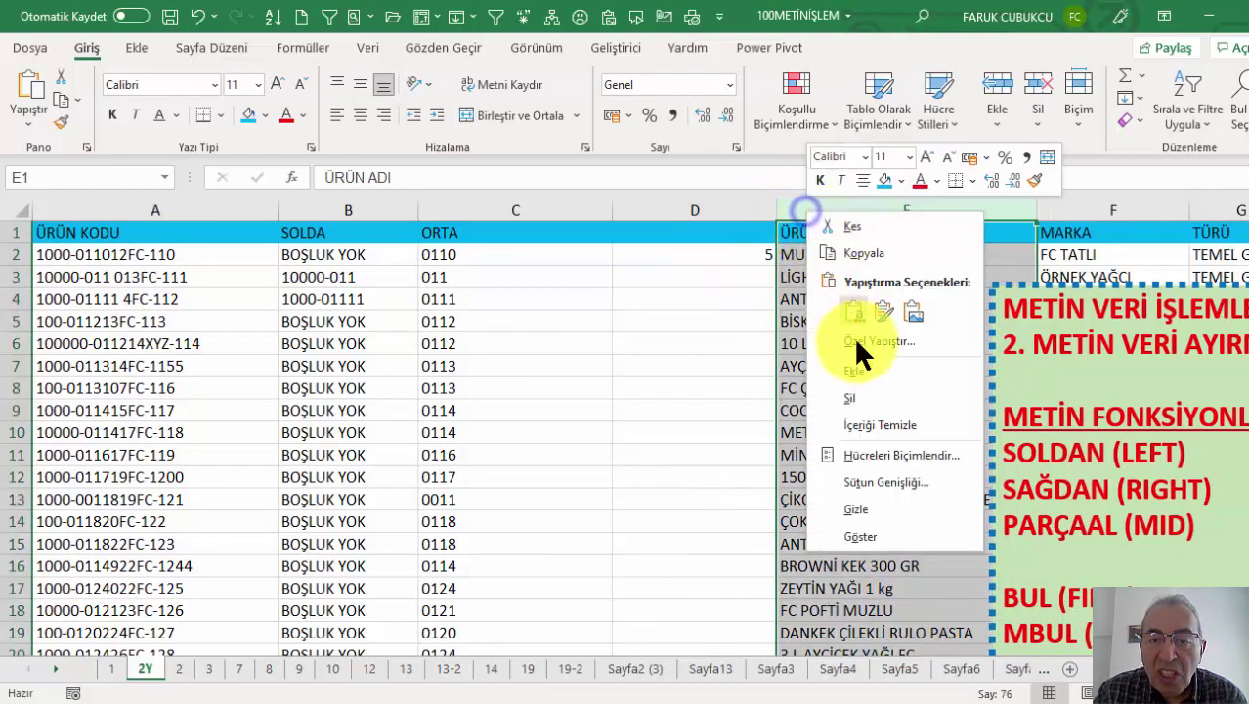
pyautogui.click(859, 371)
pyautogui.click(717, 254)
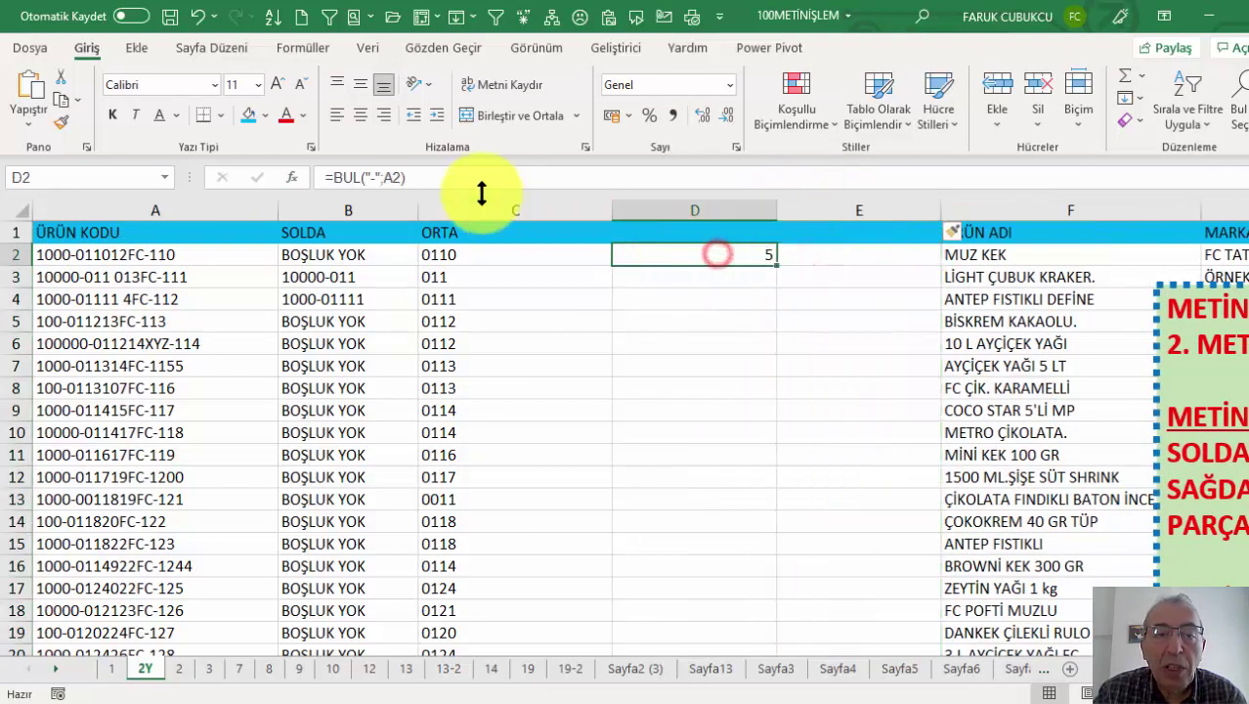
# Step: Start a BUL formula in E2 that searches for "-" in A2
pyautogui.click(830, 252)
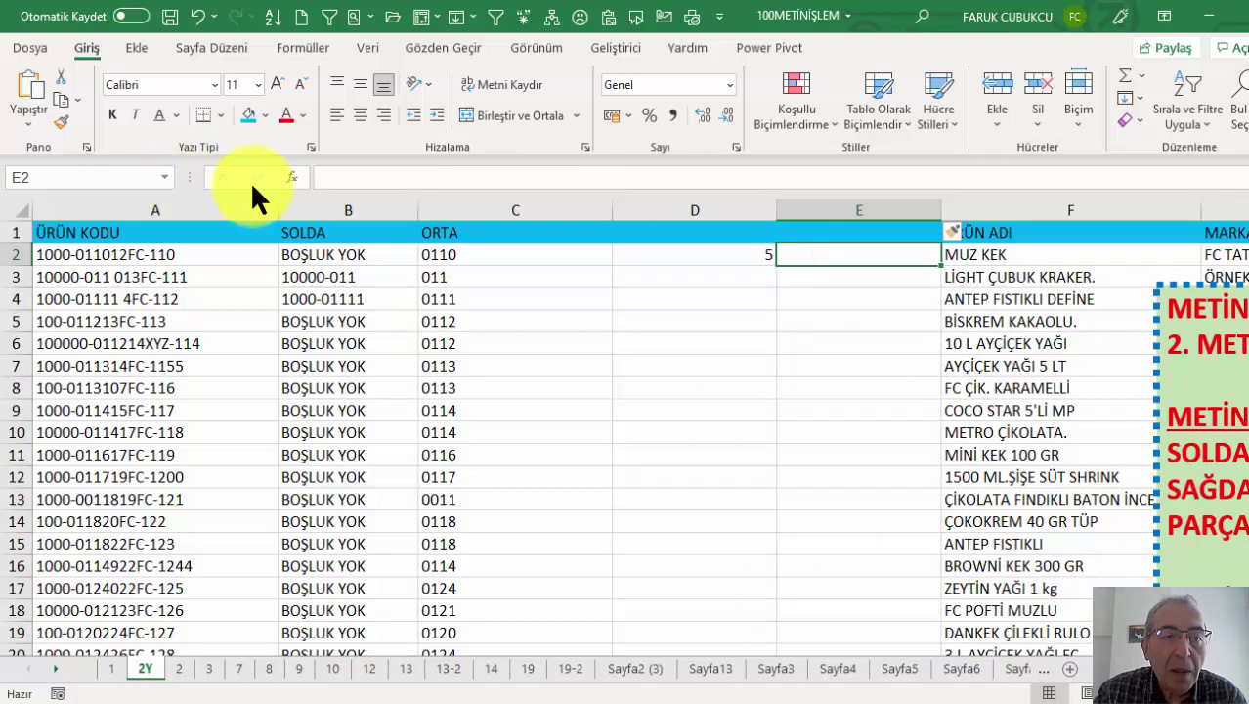
pyautogui.click(290, 177)
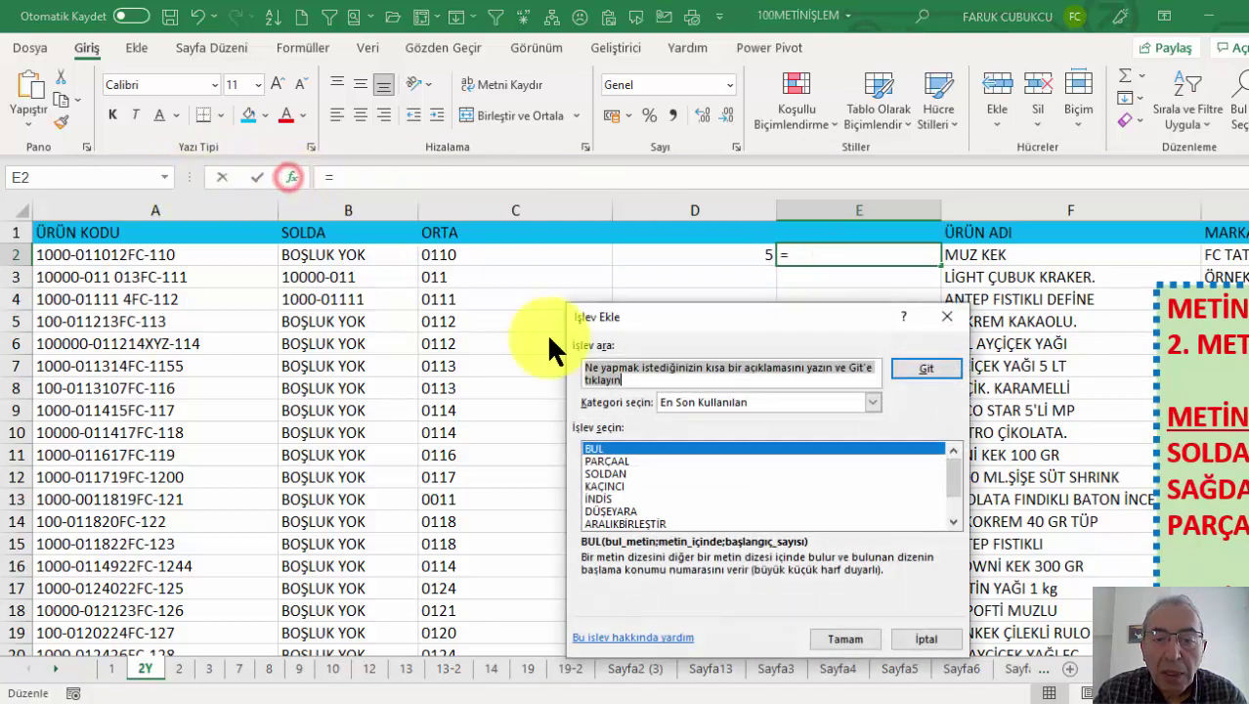
pyautogui.click(845, 638)
pyautogui.write('-')
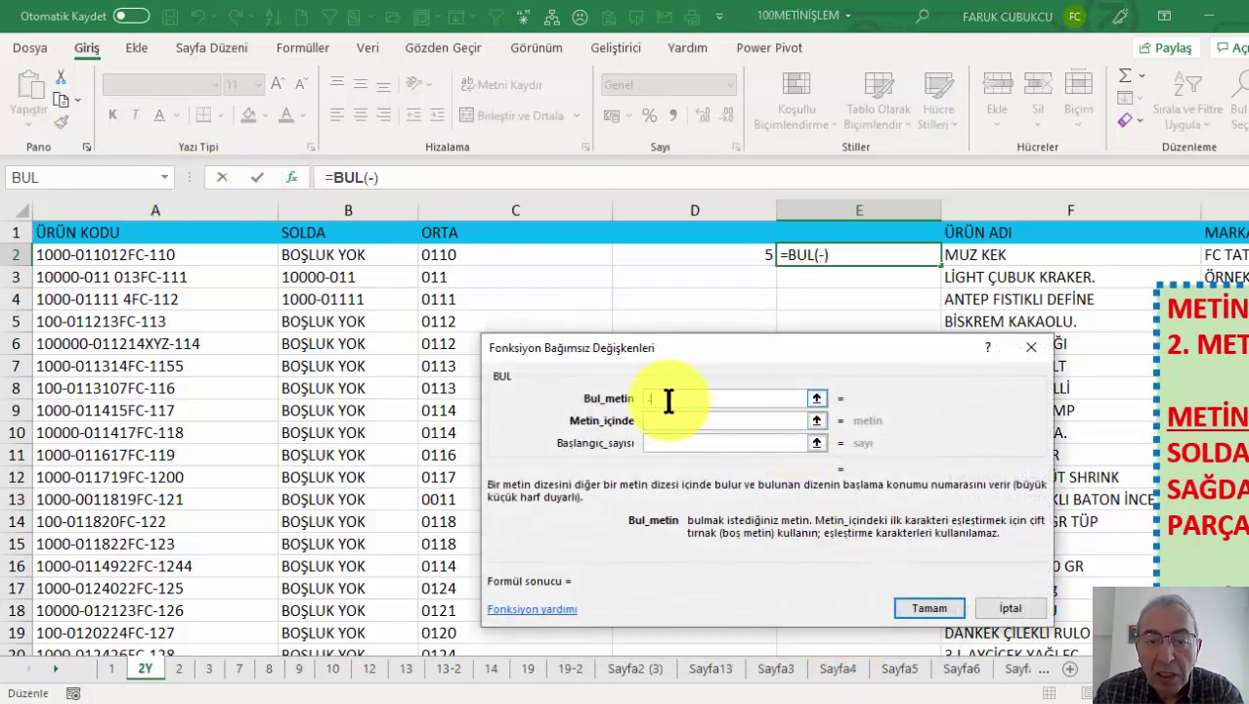
pyautogui.click(658, 420)
pyautogui.click(105, 252)
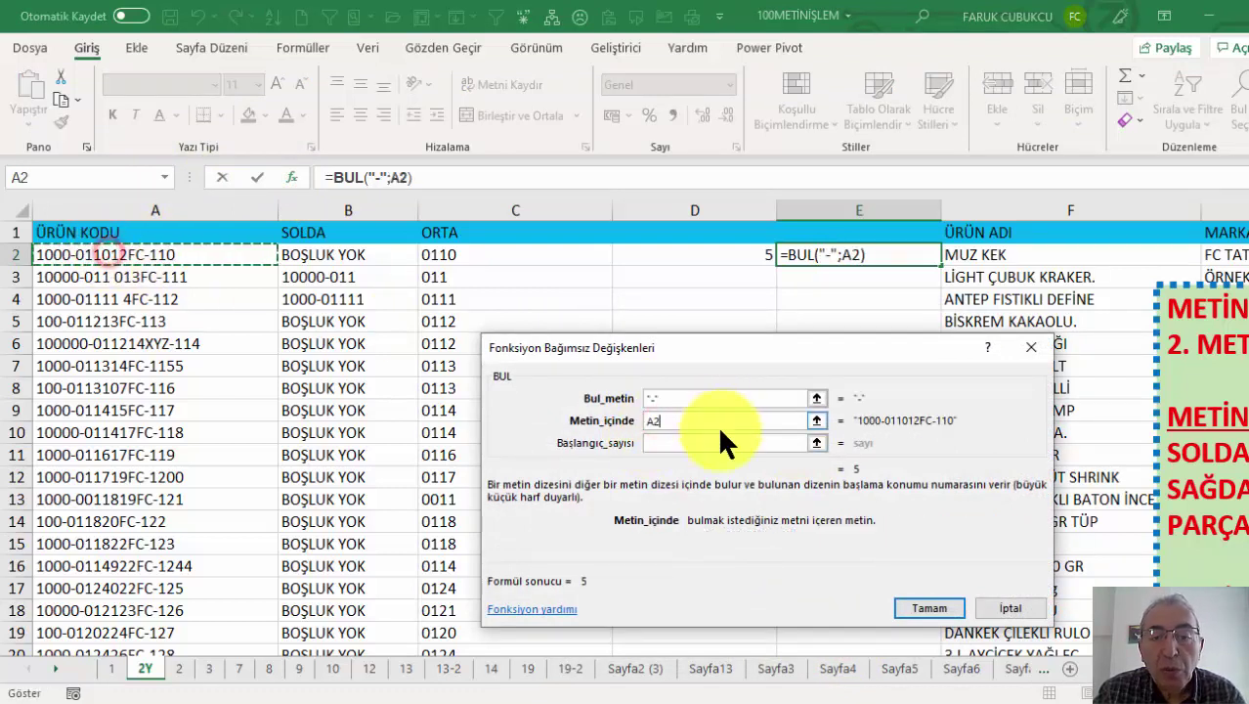
pyautogui.click(651, 443)
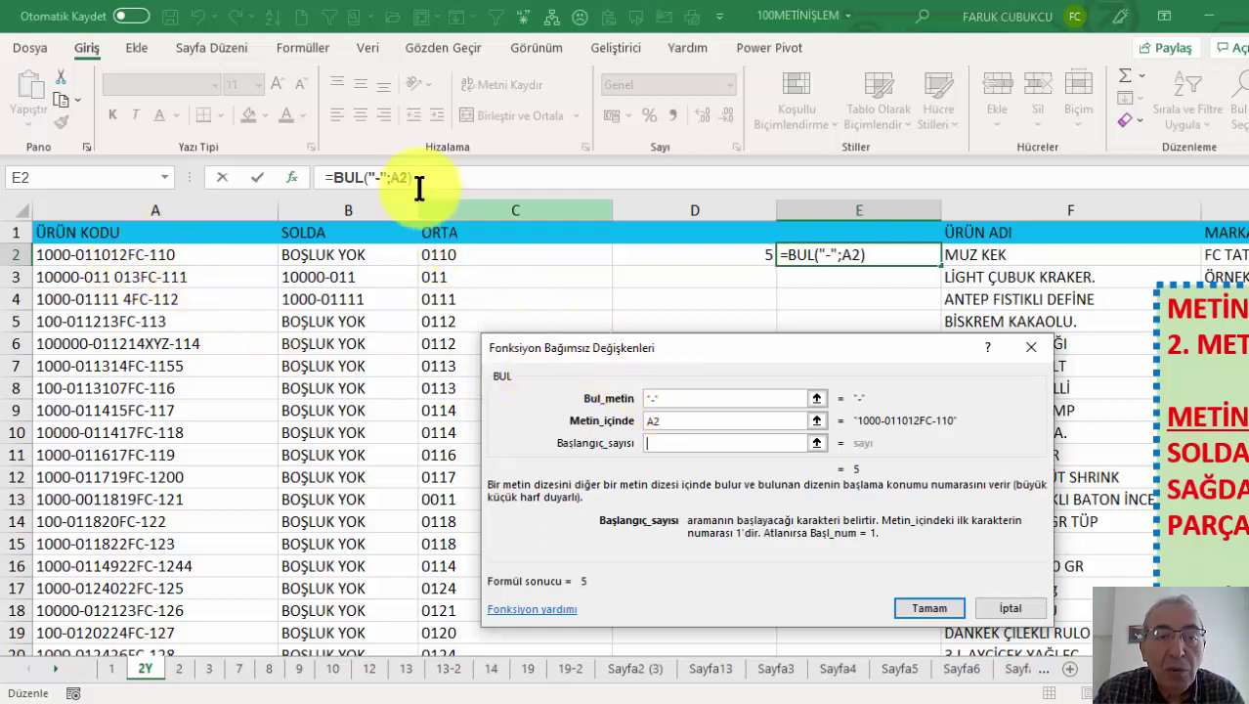
# Step: Set E2's start position to BUL("-";A2)+1, so E2 returns 14 for the second hyphen
pyautogui.moveTo(414, 177); pyautogui.dragTo(335, 175)
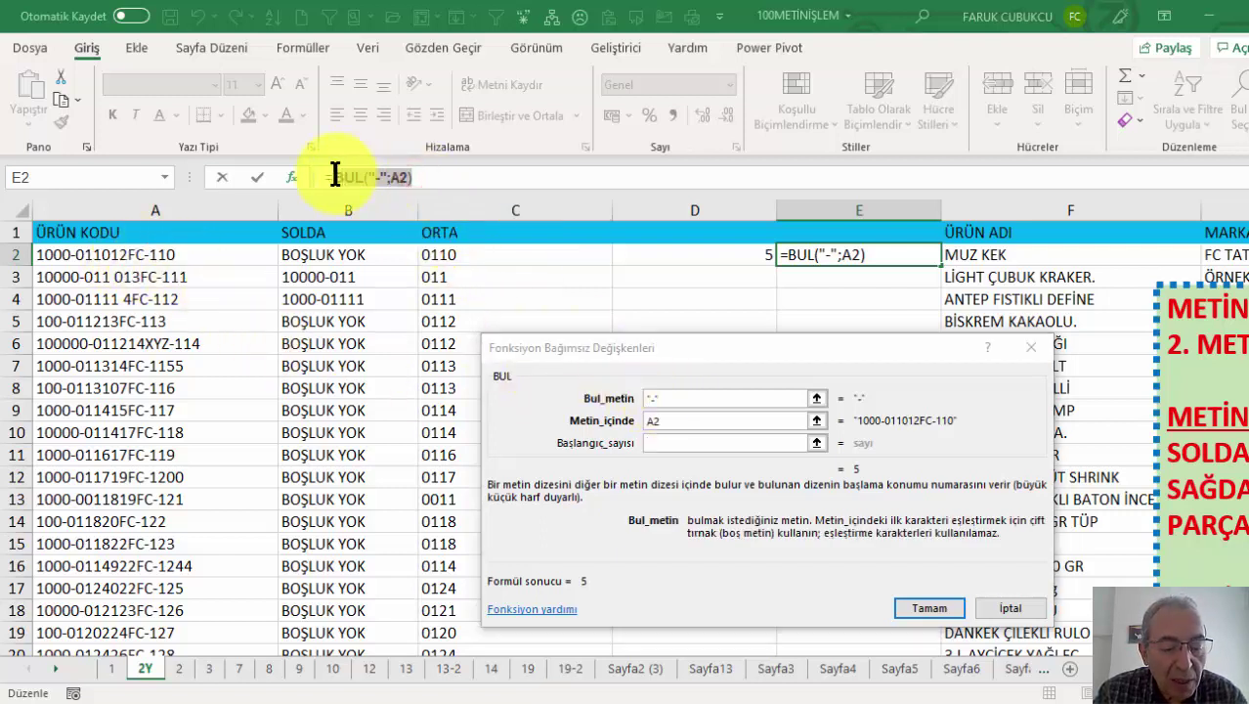
pyautogui.hotkey('ctrl', 'c')
pyautogui.click(694, 444)
pyautogui.hotkey('ctrl', 'v')
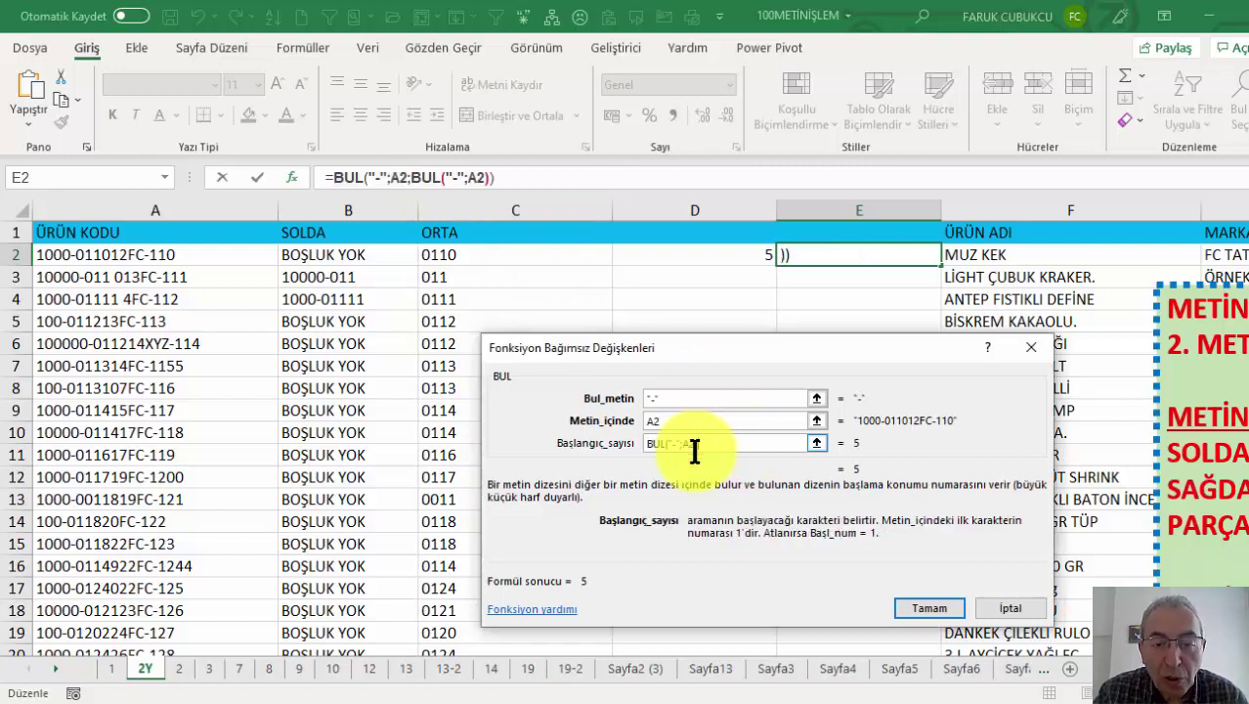
pyautogui.write('%')
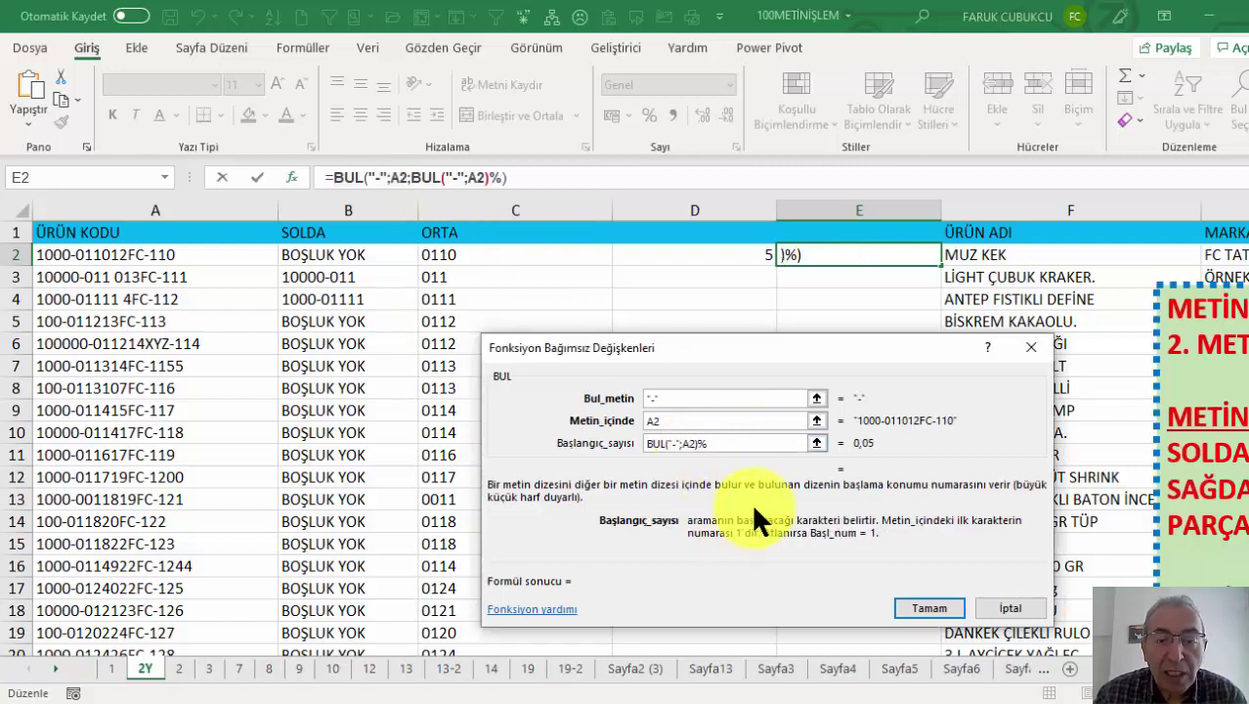
pyautogui.press('BackSpace')
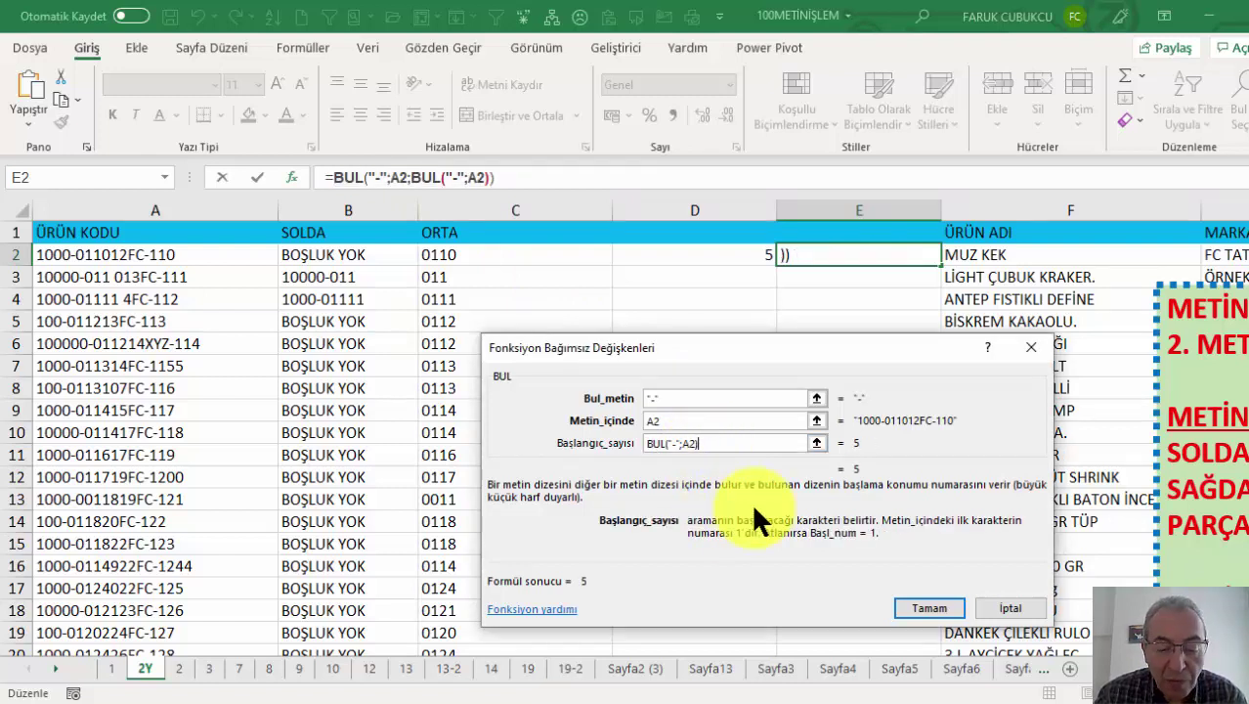
pyautogui.write('+1')
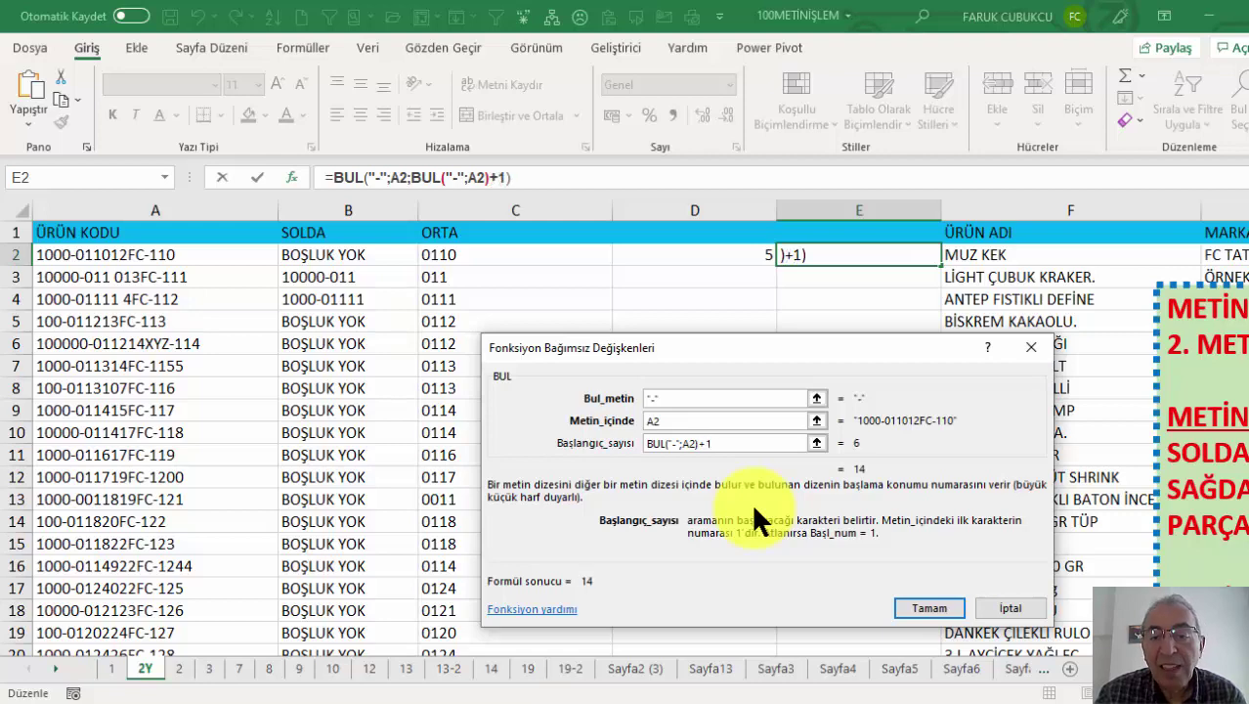
pyautogui.press('Return')
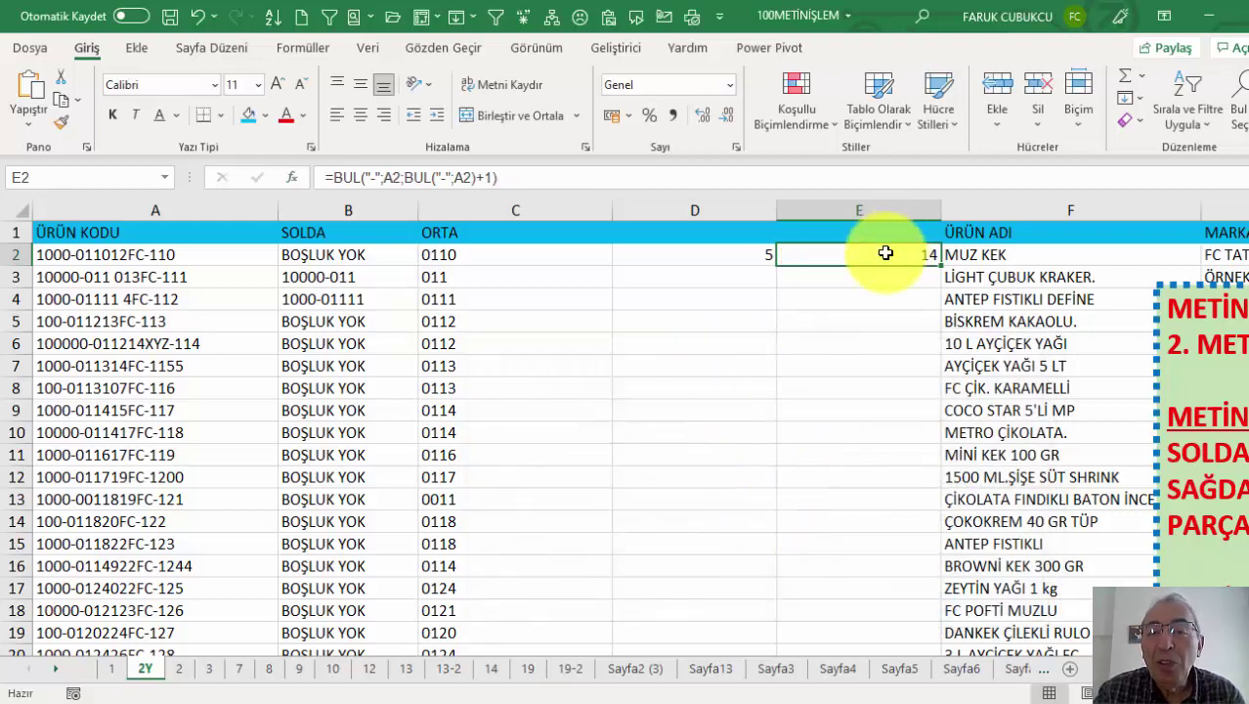
# Step: Append +1 to D2's BUL formula so it returns 6, then check E2's formula
pyautogui.click(677, 261)
pyautogui.click(846, 255)
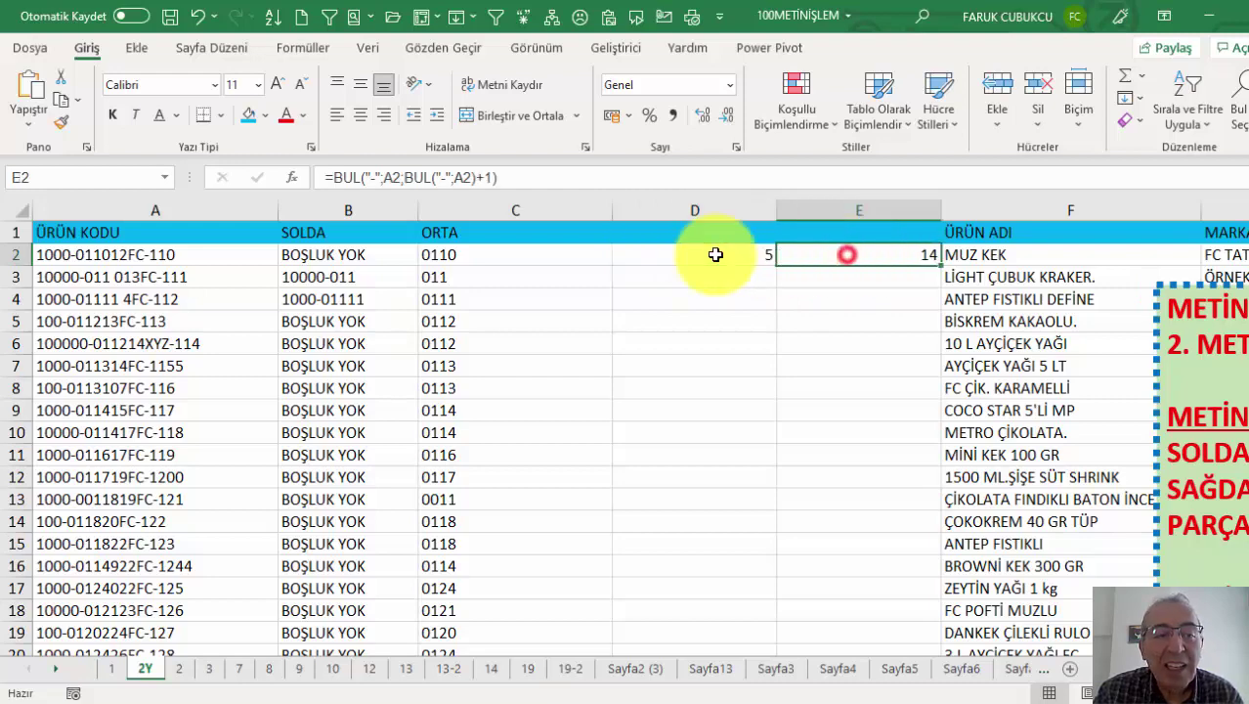
pyautogui.click(647, 252)
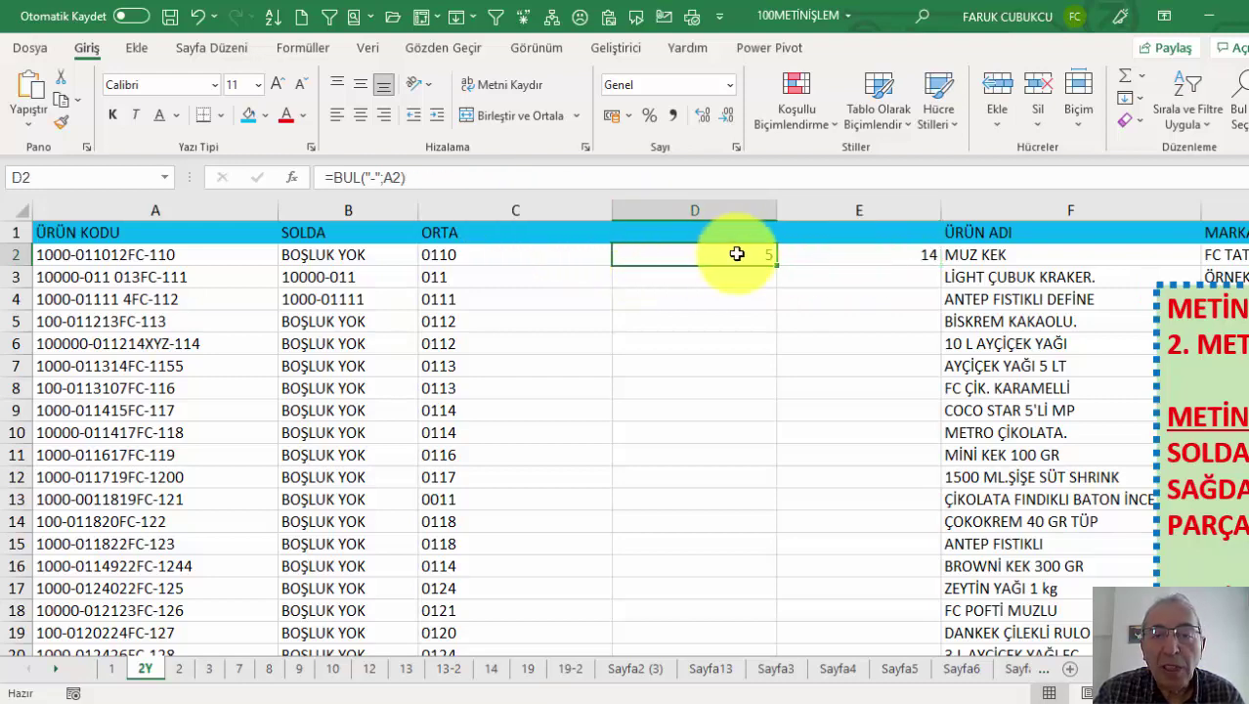
pyautogui.click(474, 174)
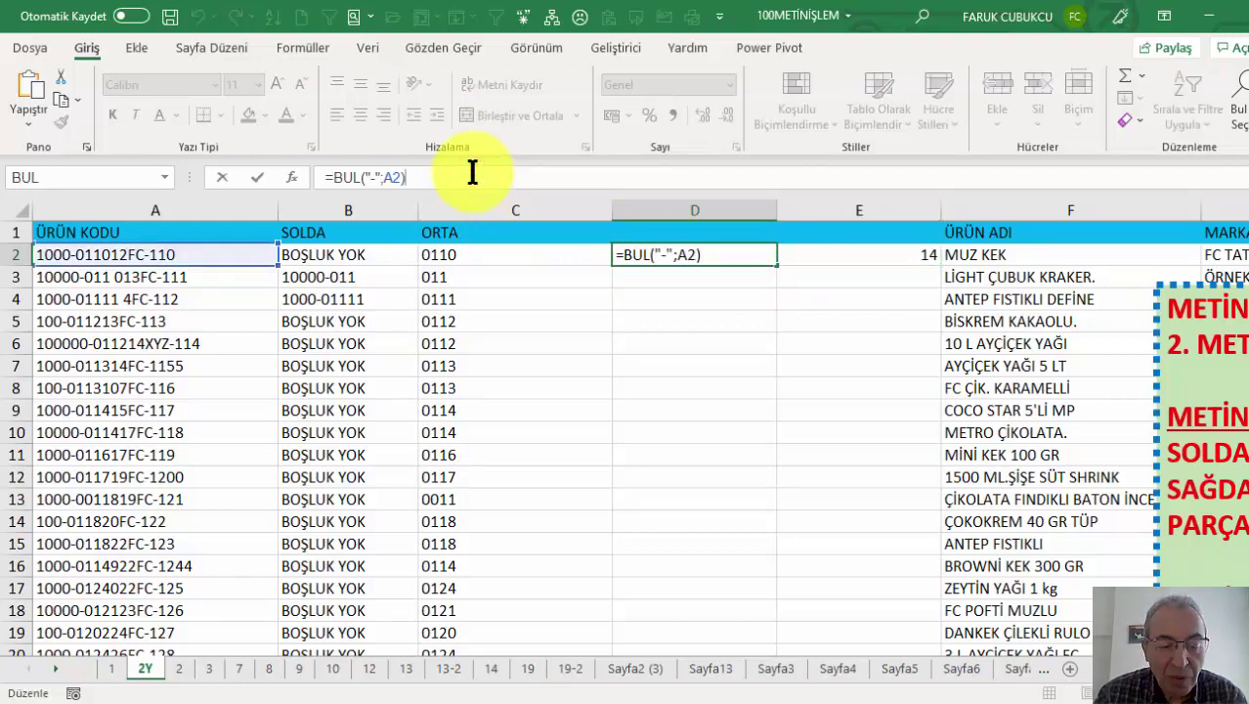
pyautogui.write('+1')
pyautogui.press('Return')
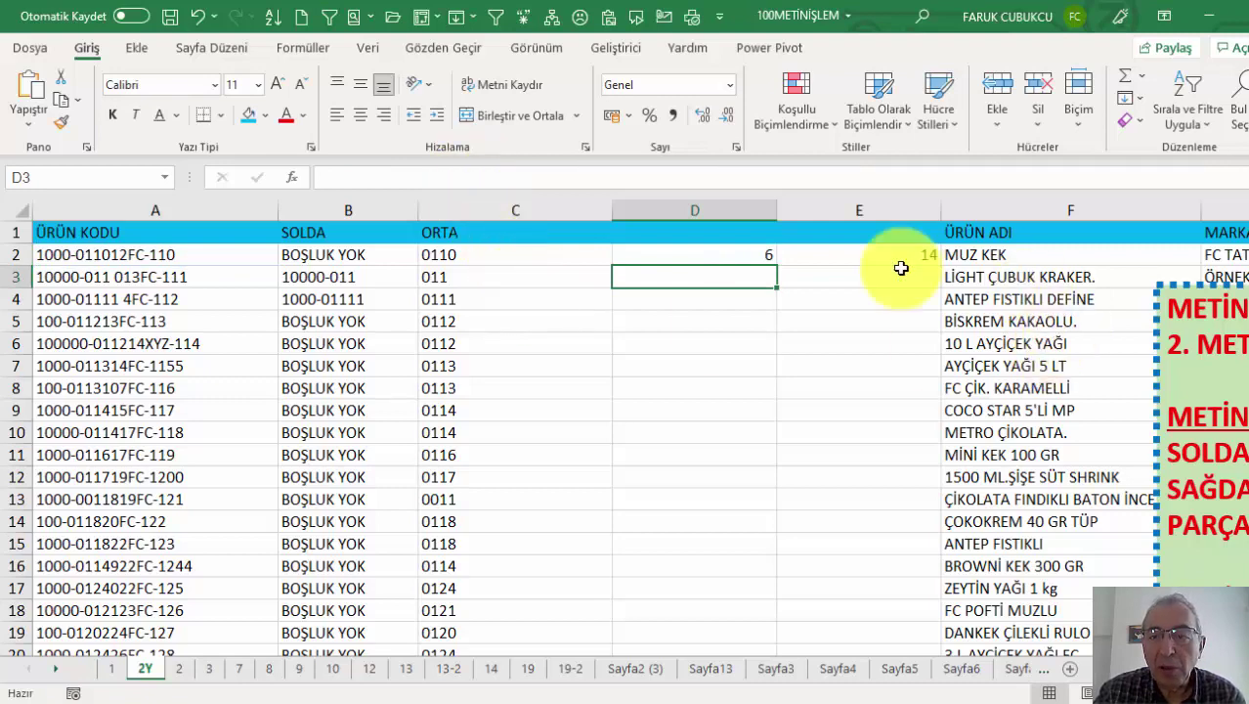
pyautogui.click(866, 254)
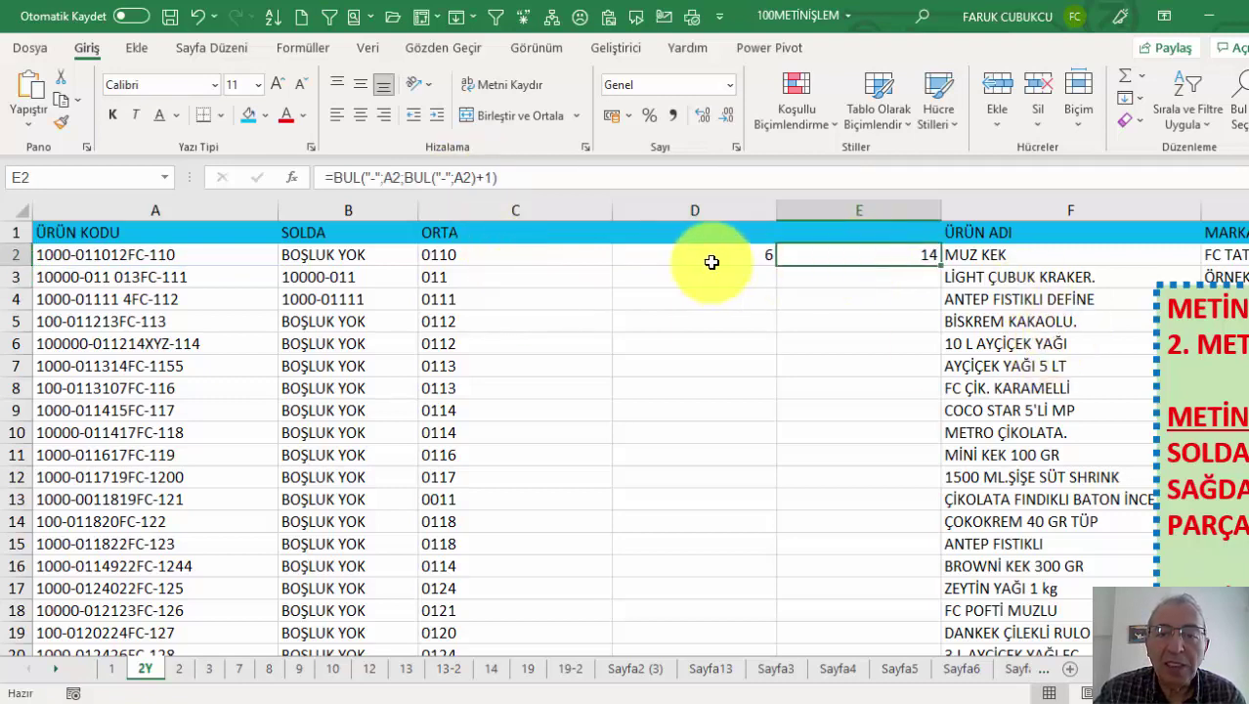
# Step: Insert an empty column F before ÜRÜN ADI and narrow columns D and E
pyautogui.click(1000, 211)
pyautogui.rightClick(1006, 213)
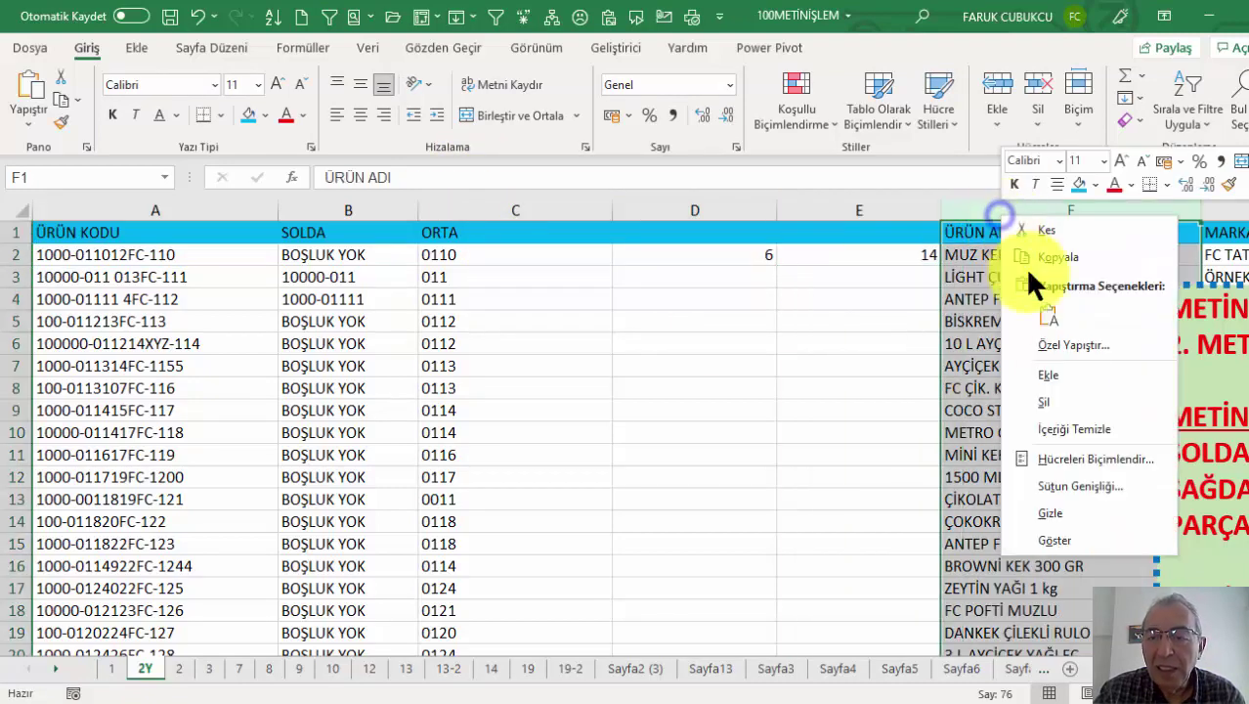
pyautogui.click(1055, 376)
pyautogui.moveTo(779, 212); pyautogui.dragTo(730, 212)
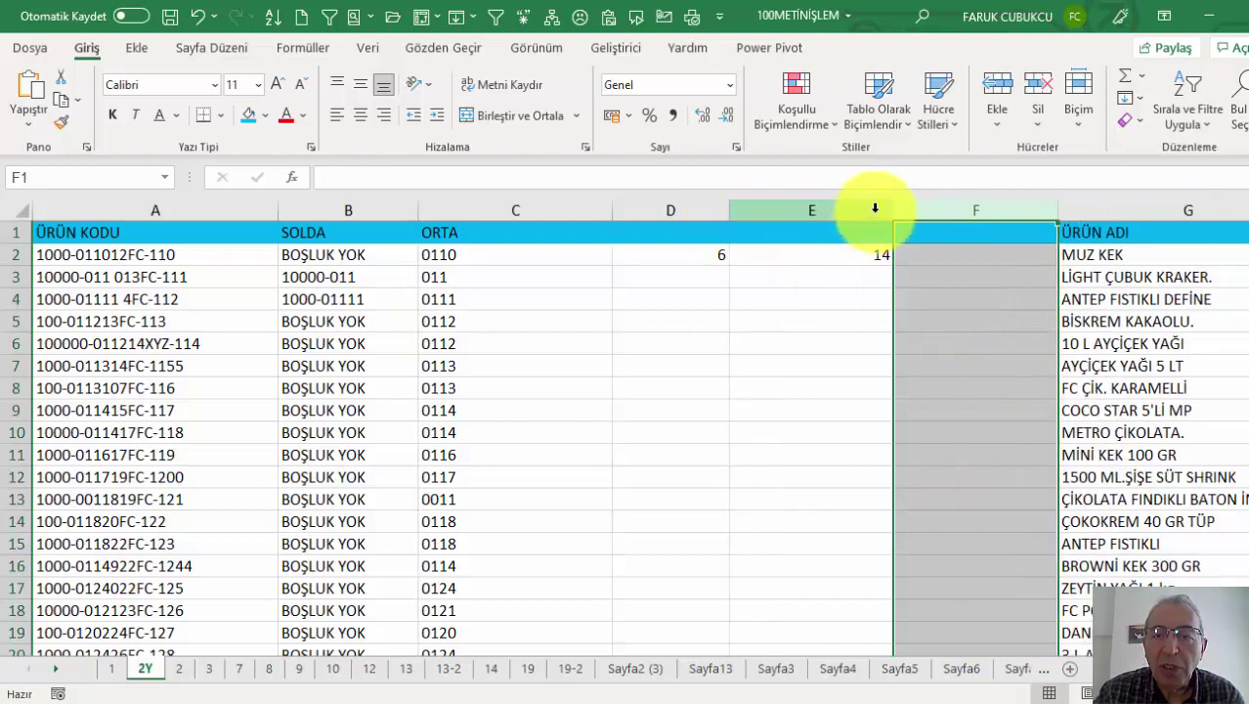
pyautogui.moveTo(892, 211); pyautogui.dragTo(827, 210)
# Step: Start a PARÇAAL formula in F2 that extracts text from A2
pyautogui.click(872, 252)
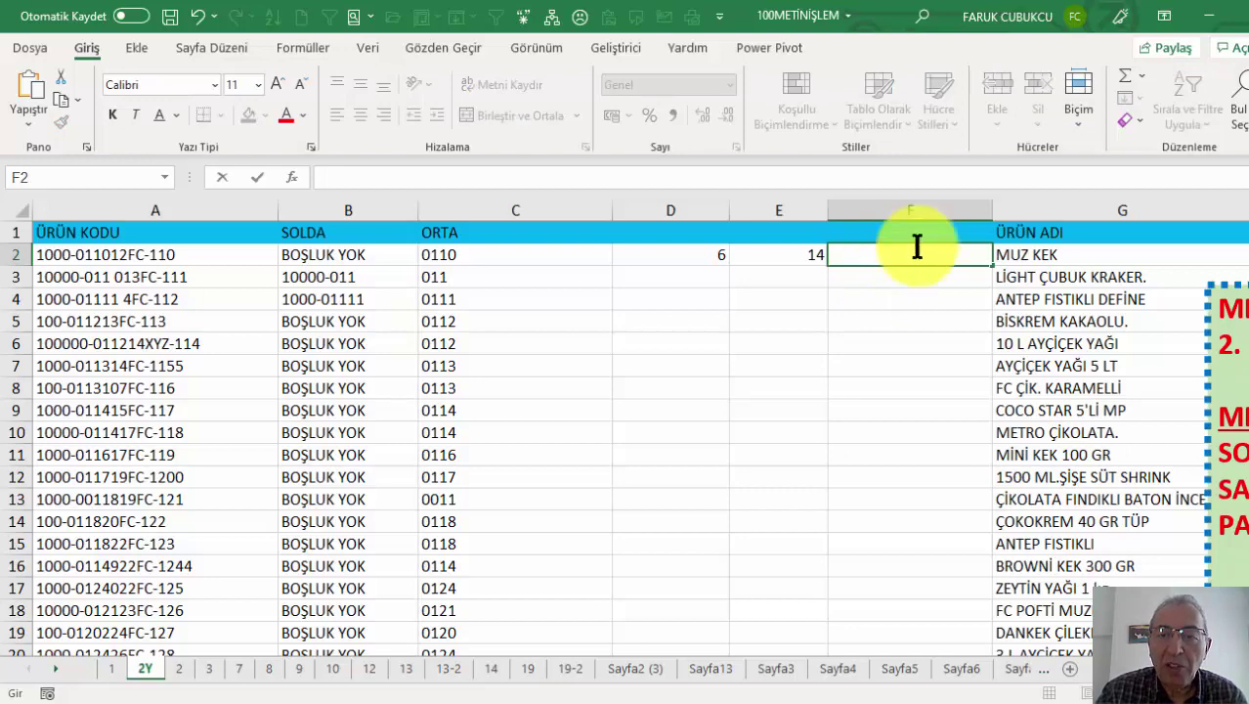
pyautogui.press('Escape')
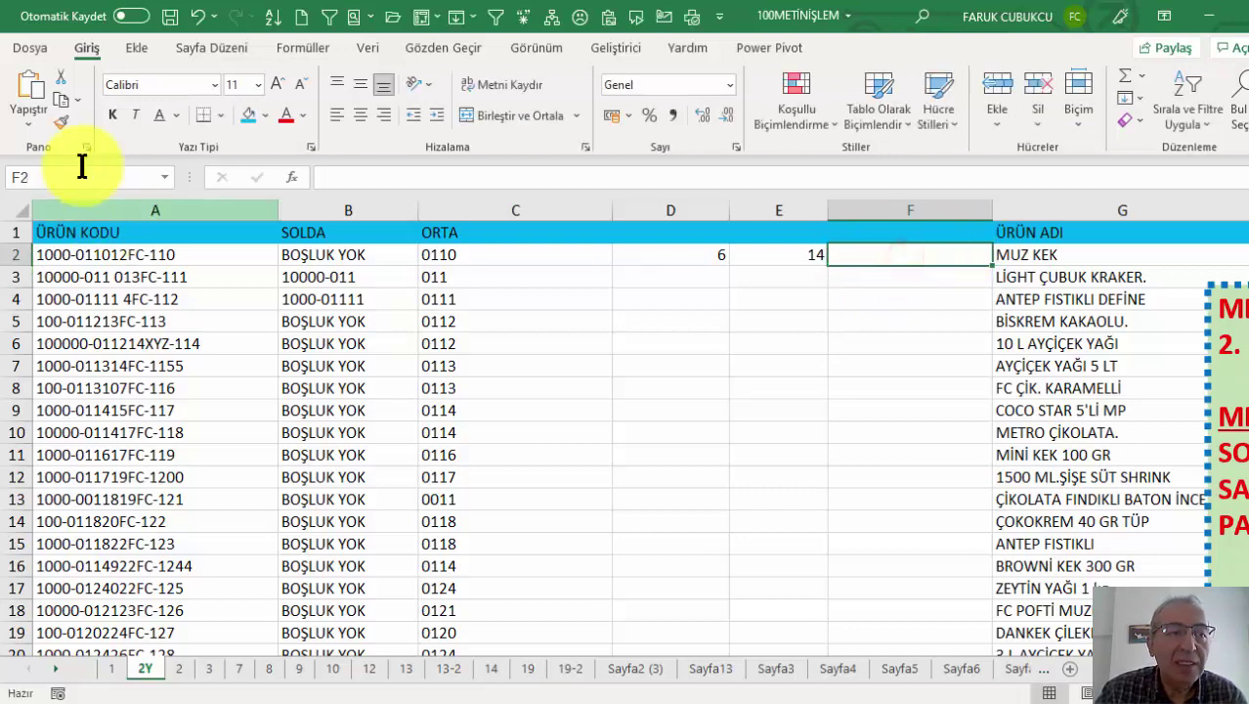
pyautogui.click(291, 176)
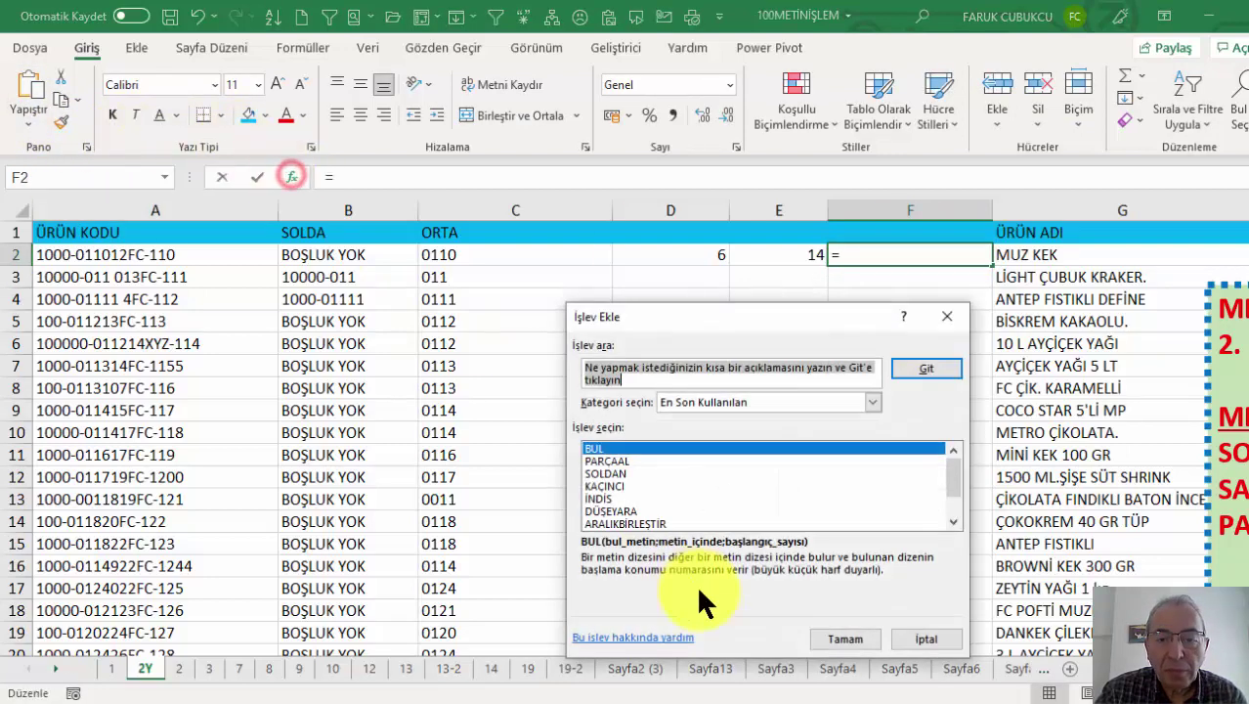
pyautogui.click(606, 460)
pyautogui.click(846, 638)
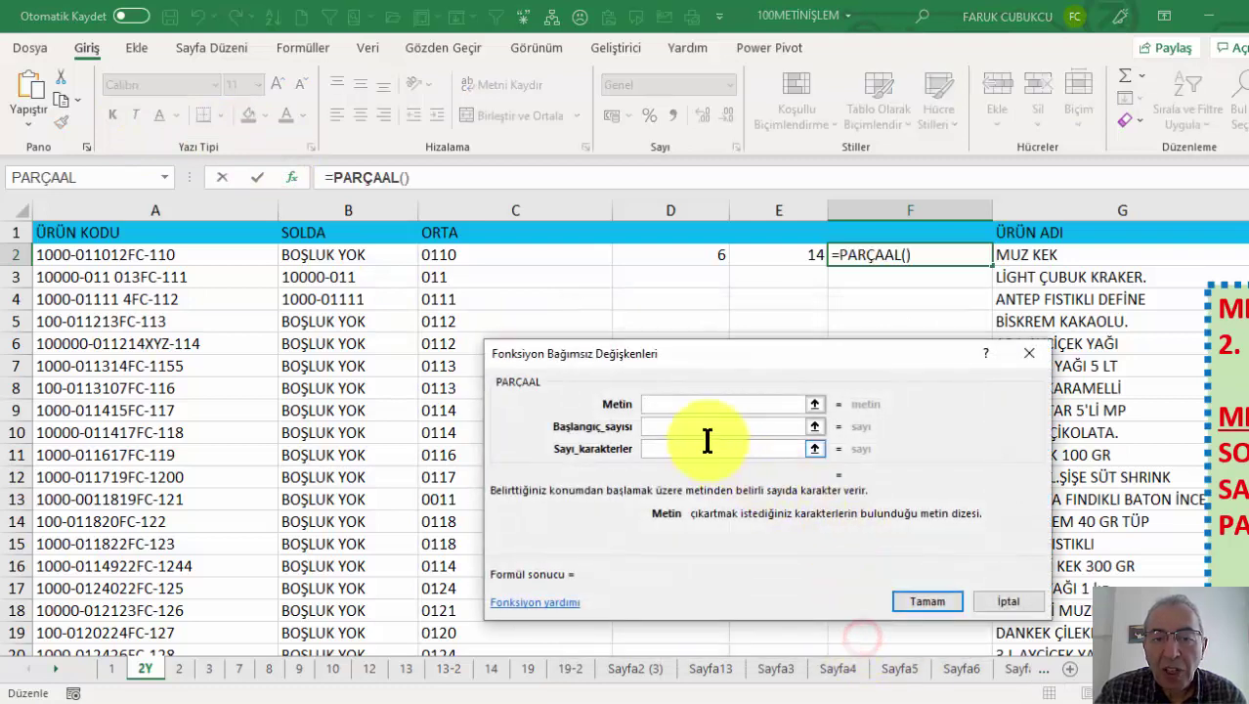
pyautogui.click(186, 254)
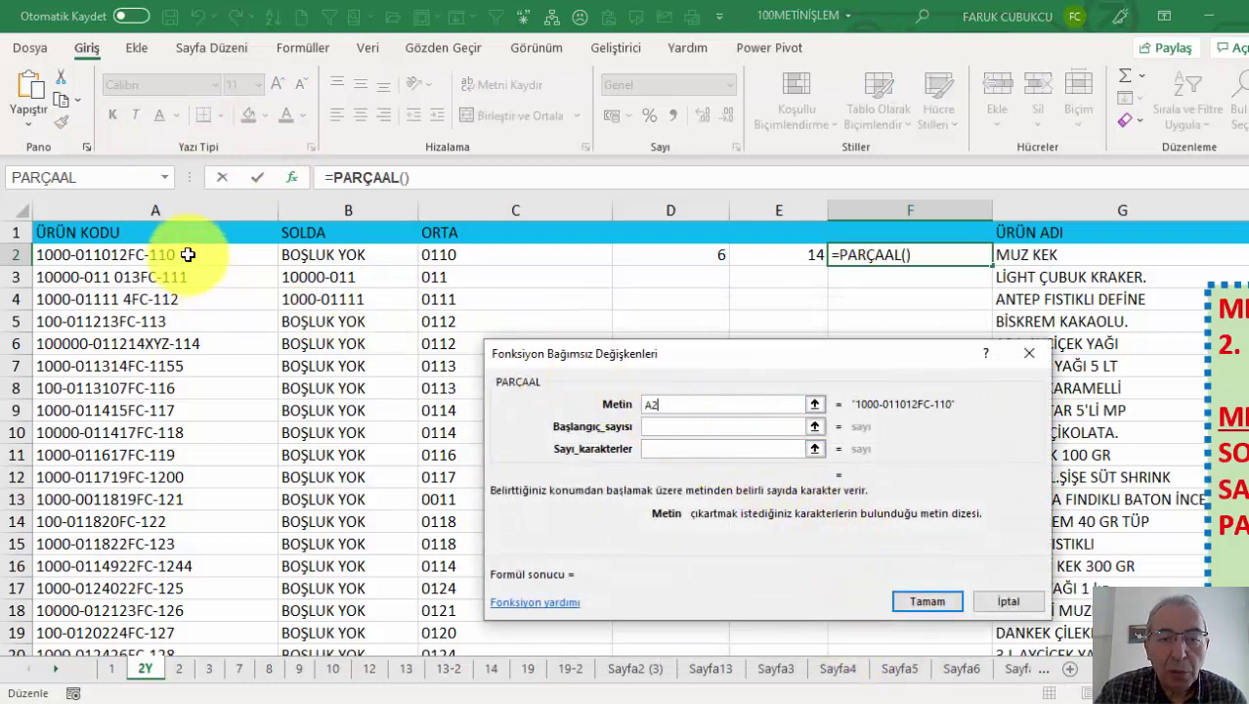
# Step: Use D2 as start and E2-D2 as length, giving 011012FC, then fill column F down
pyautogui.click(653, 428)
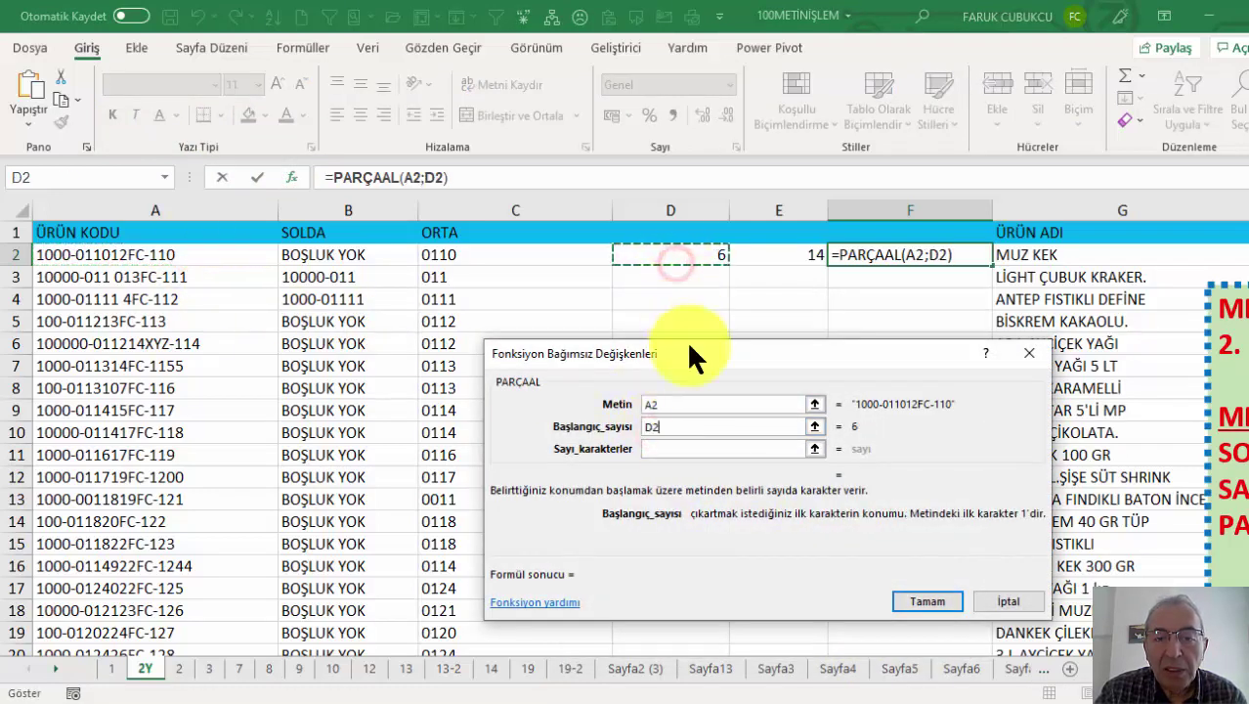
pyautogui.click(672, 448)
pyautogui.click(780, 253)
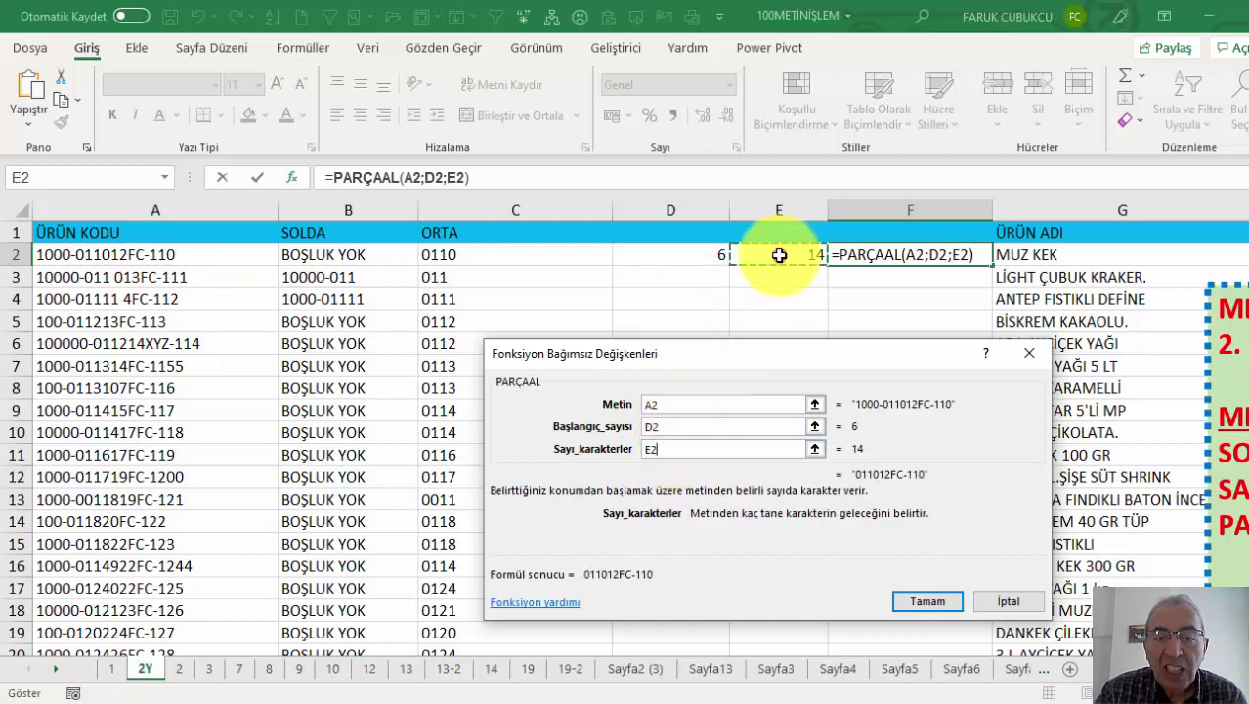
pyautogui.write('-')
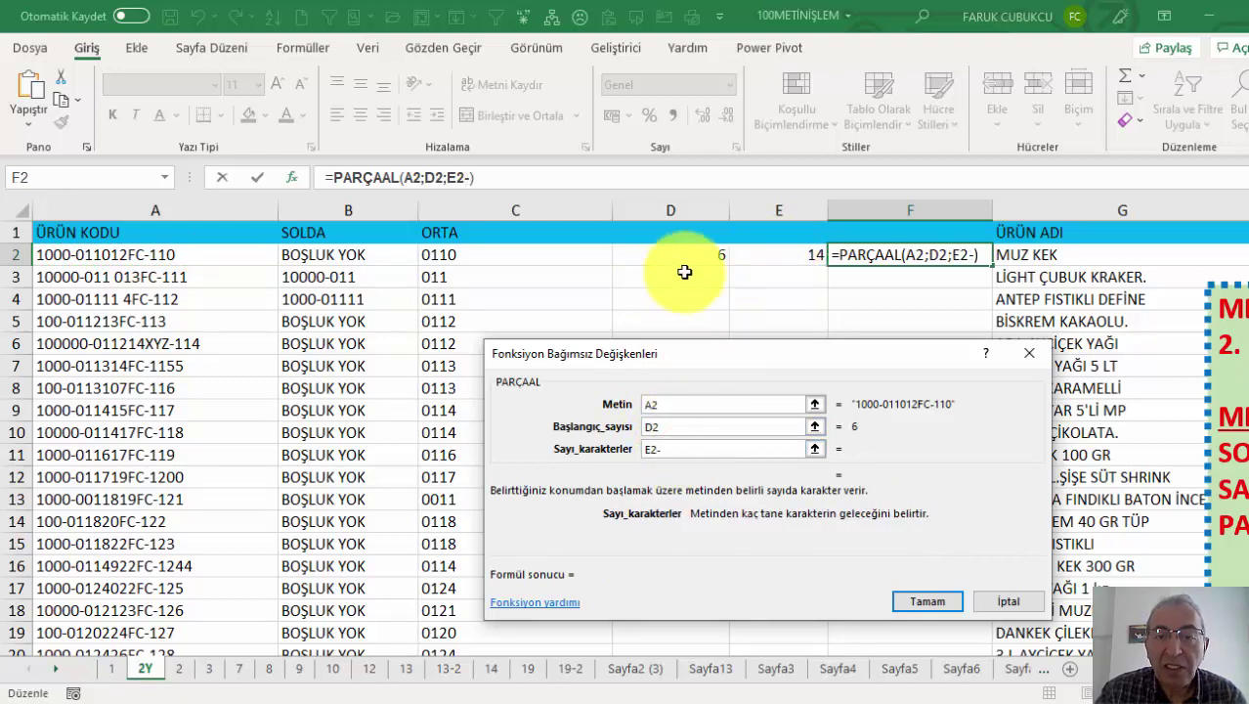
pyautogui.click(680, 254)
pyautogui.press('Return')
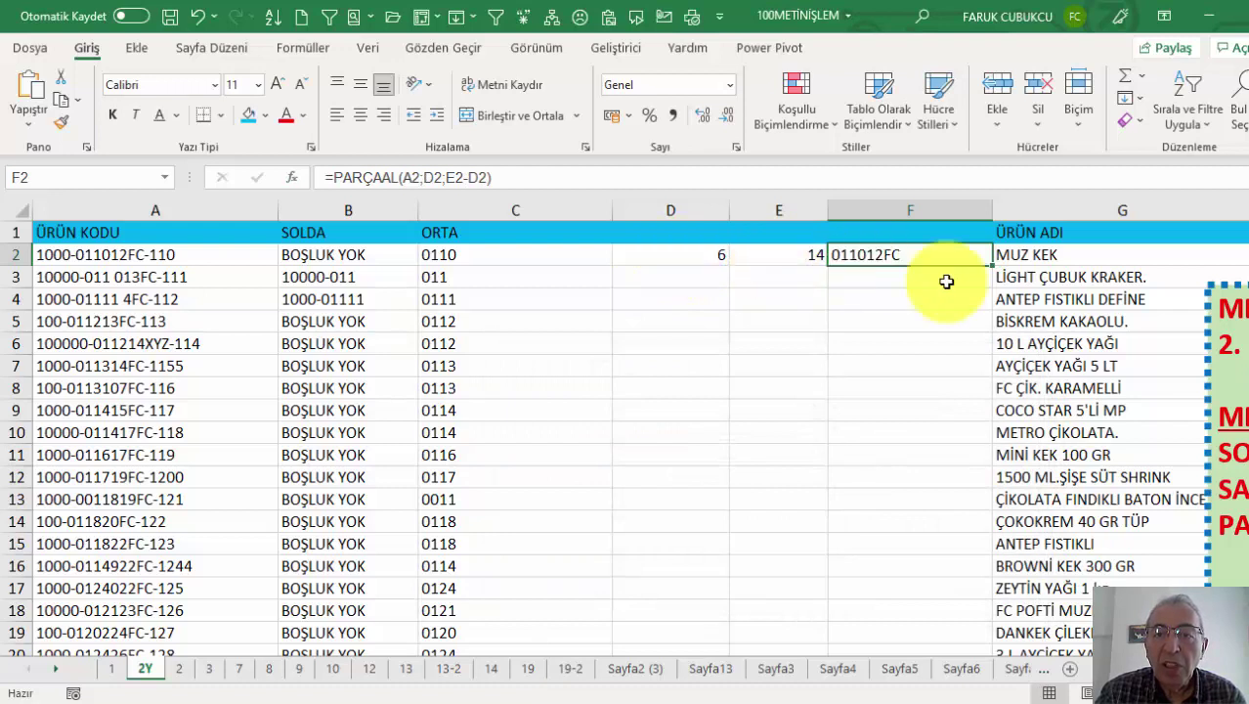
pyautogui.doubleClick(992, 269)
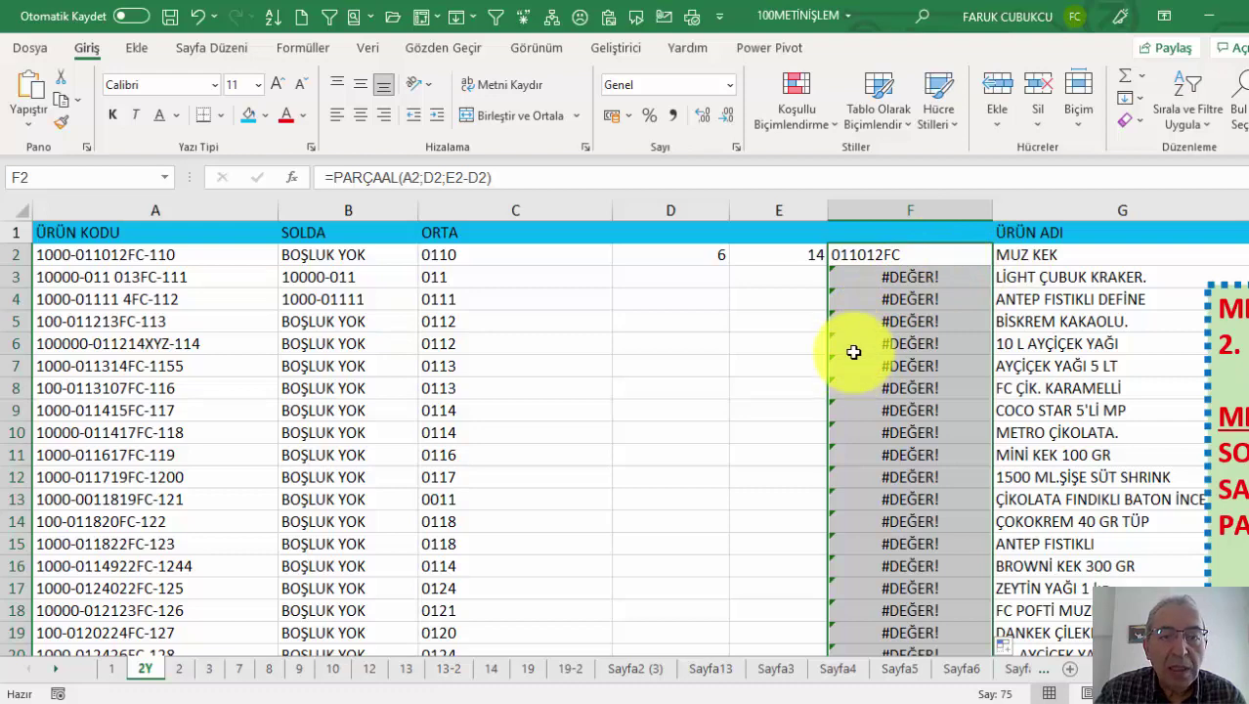
# Step: Fill D2's and E2's BUL formulas down, so F shows middle parts like 011 013FC and 011214XYZ
pyautogui.click(695, 254)
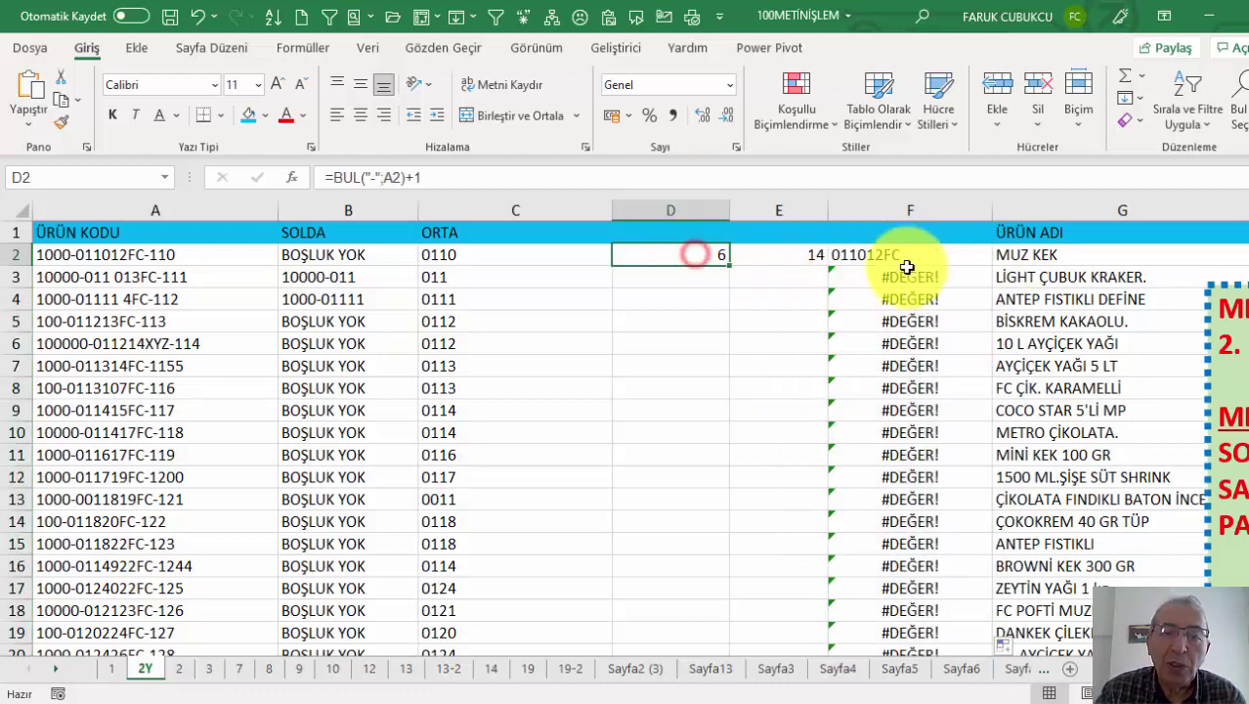
pyautogui.press('Delete')
pyautogui.click(725, 270)
pyautogui.click(725, 256)
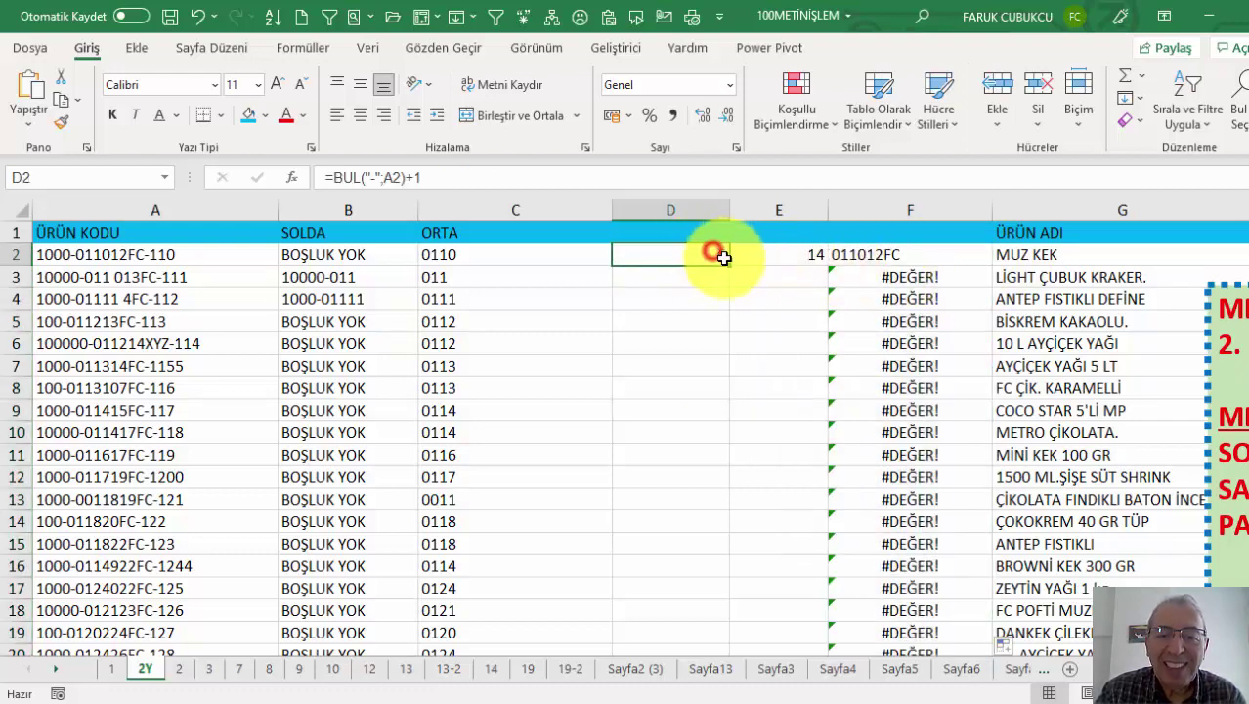
pyautogui.doubleClick(728, 265)
pyautogui.moveTo(772, 298); pyautogui.dragTo(782, 254)
pyautogui.click(782, 255)
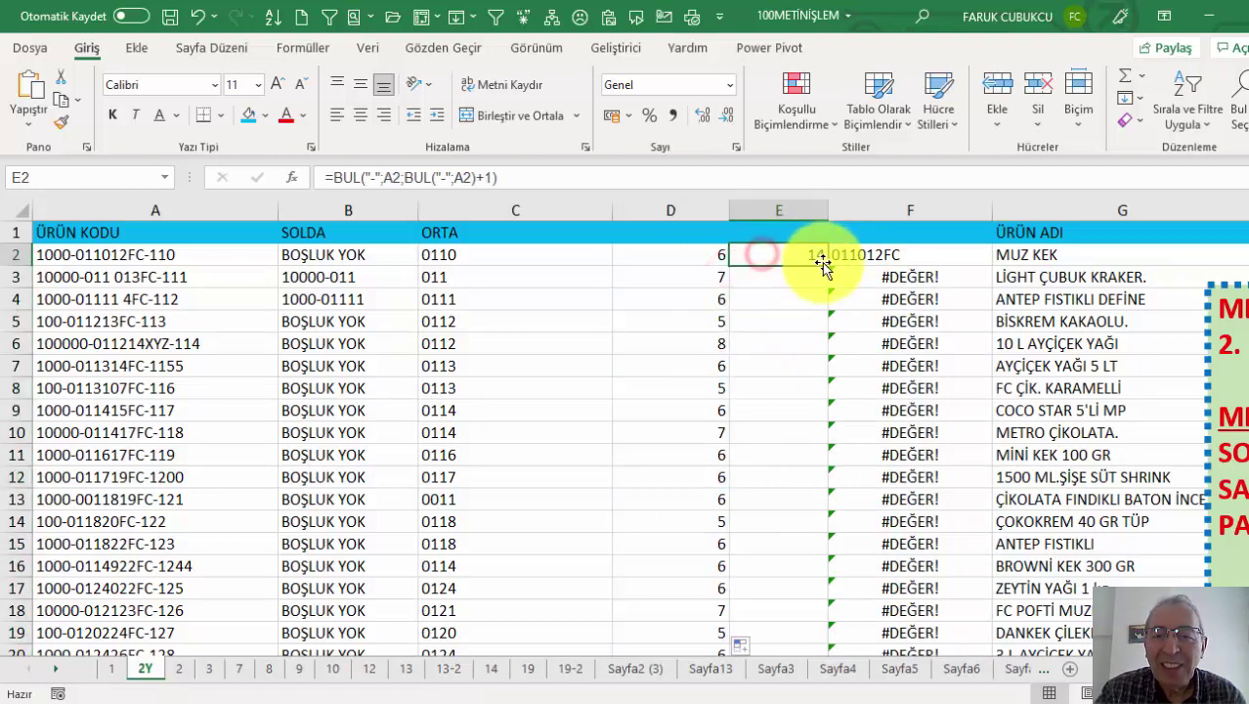
pyautogui.doubleClick(826, 266)
pyautogui.click(885, 256)
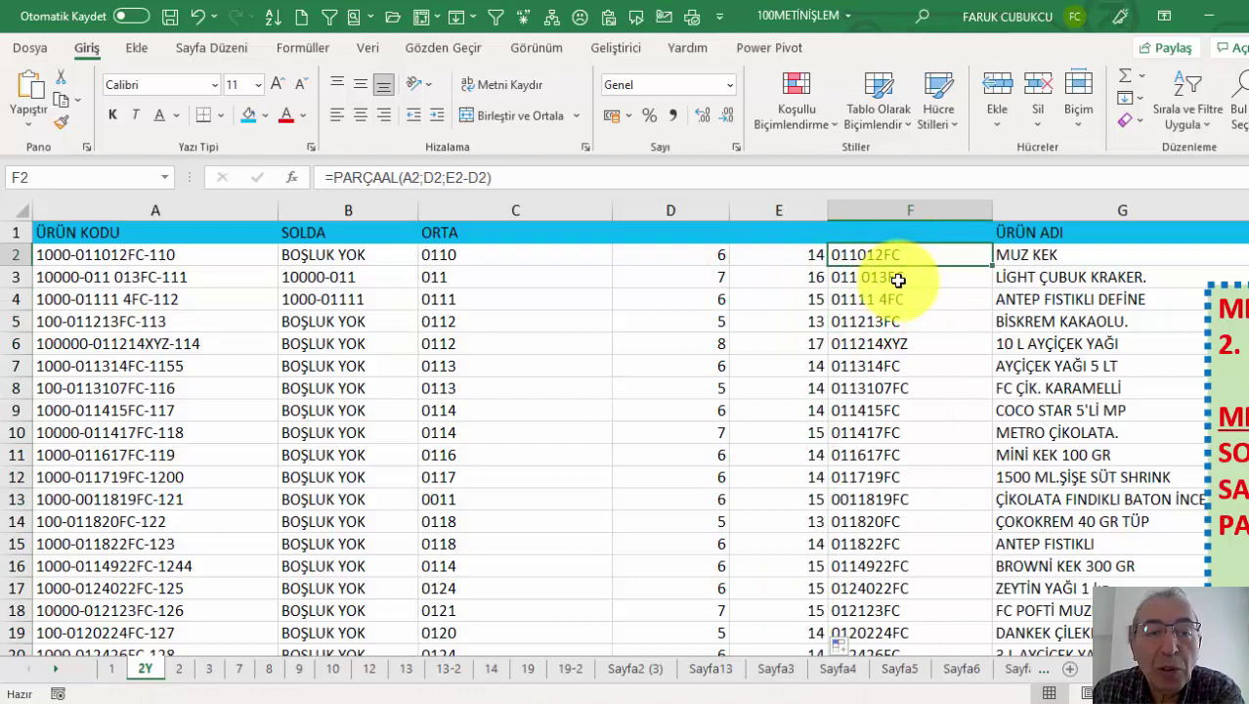
# Step: Narrow column C and replace the fixed count 4 in C2's PARÇAAL with parentheses
pyautogui.click(510, 258)
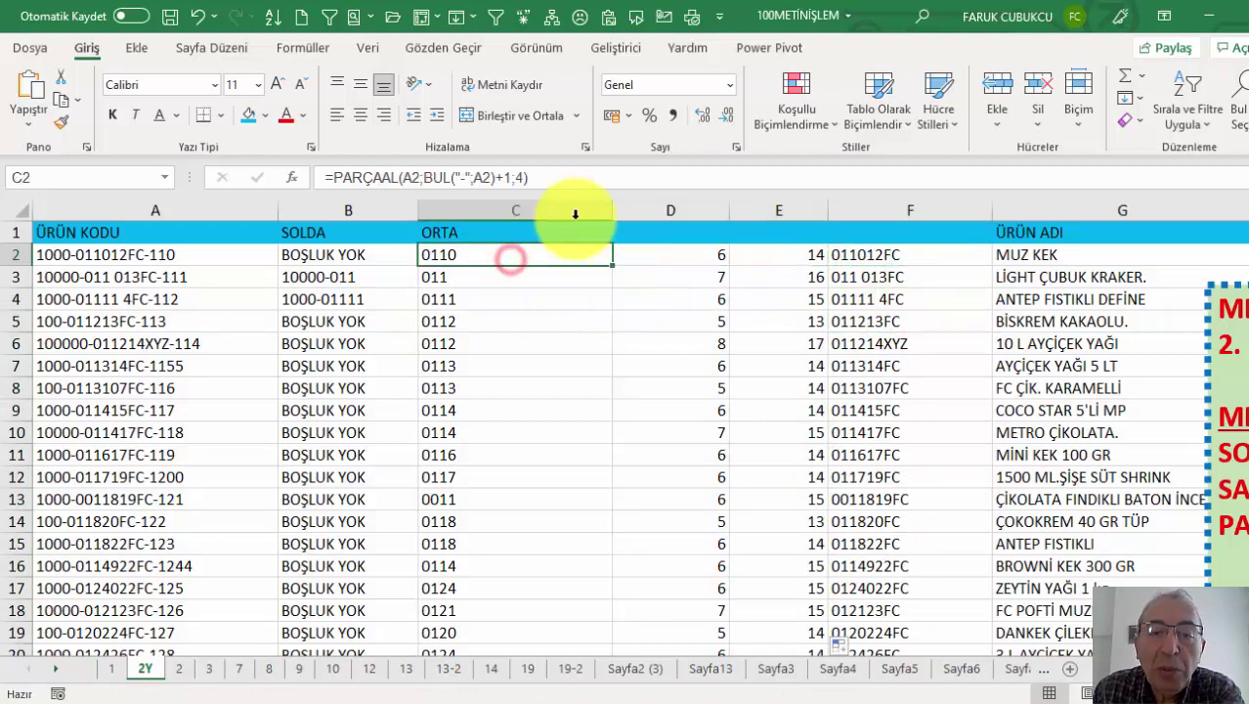
pyautogui.moveTo(611, 209); pyautogui.dragTo(590, 209)
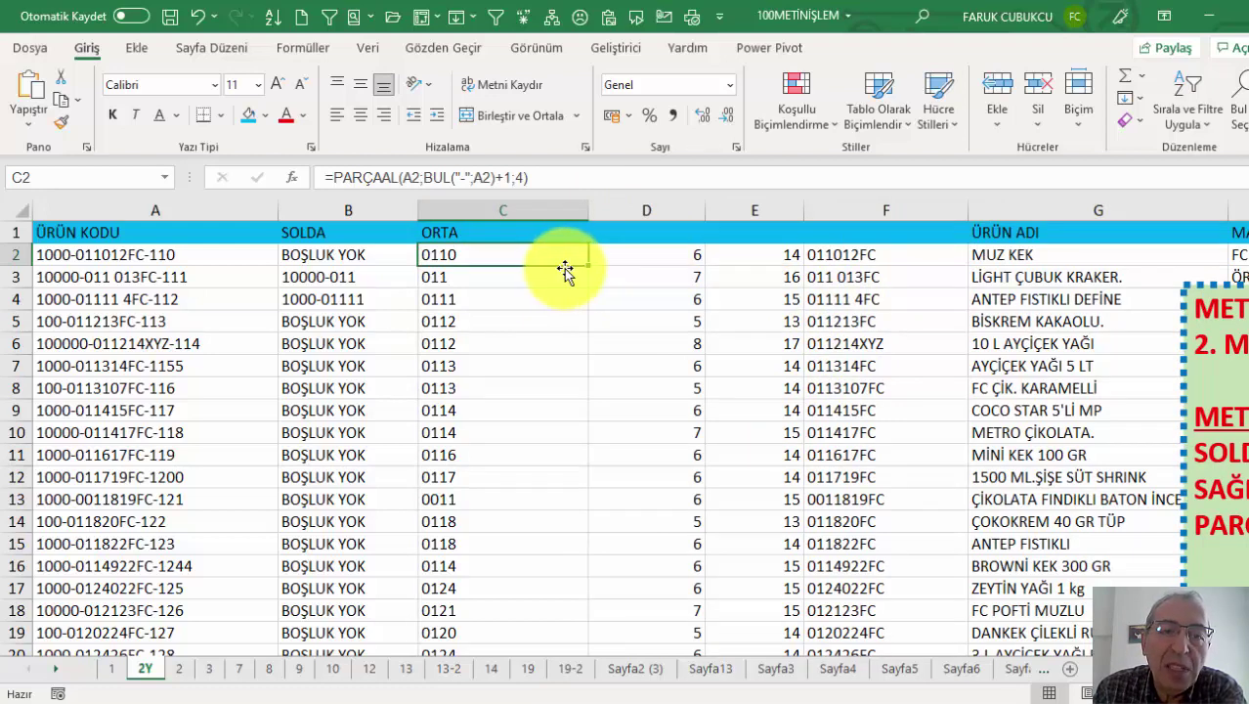
pyautogui.click(291, 177)
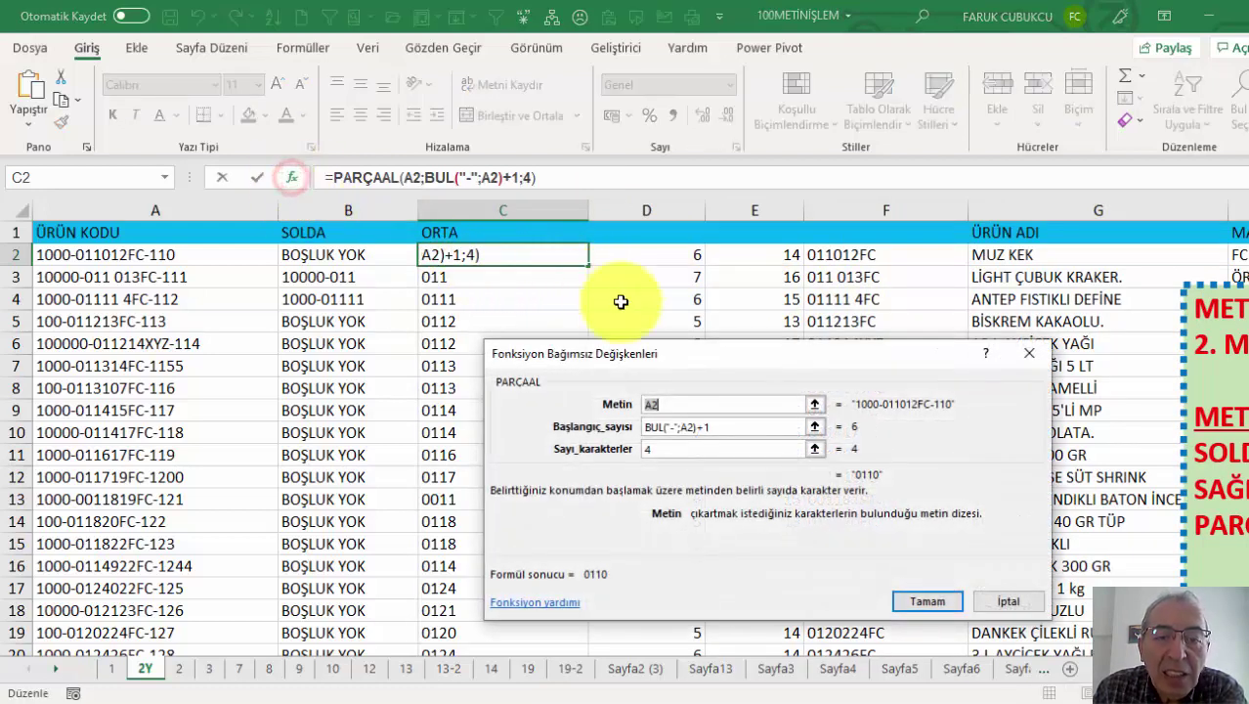
pyautogui.click(674, 452)
pyautogui.press('BackSpace')
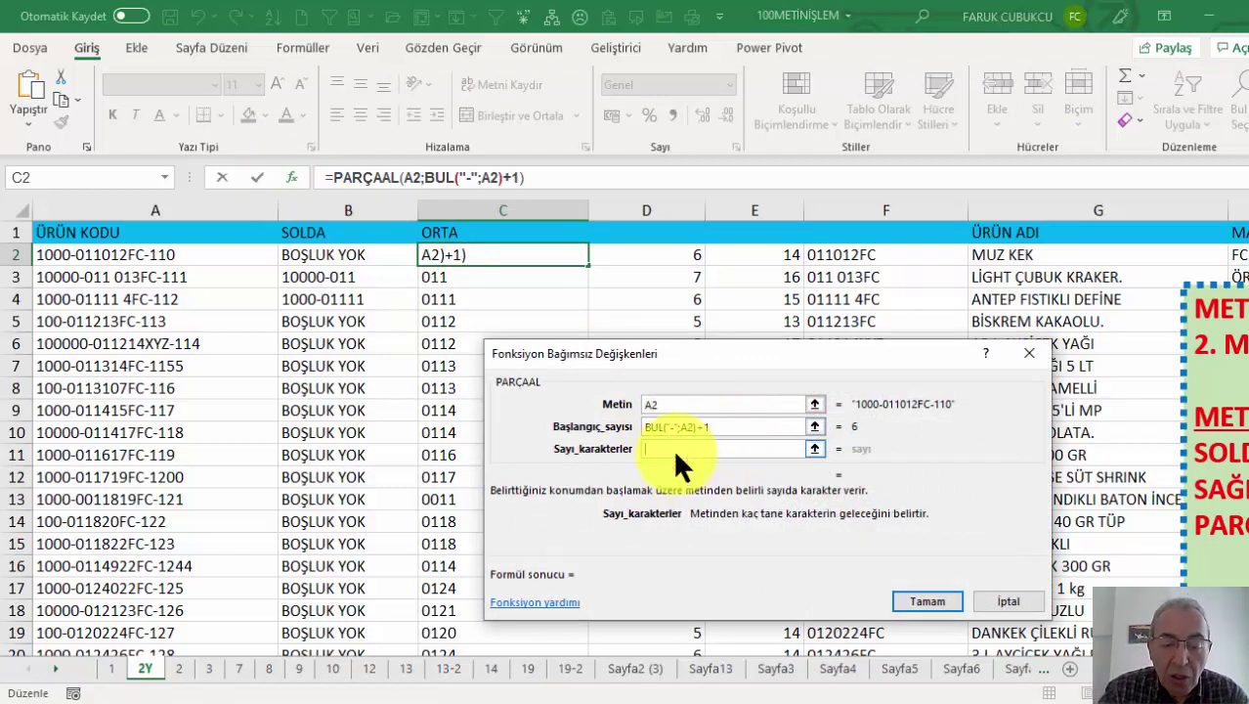
pyautogui.write('(     ) - (')
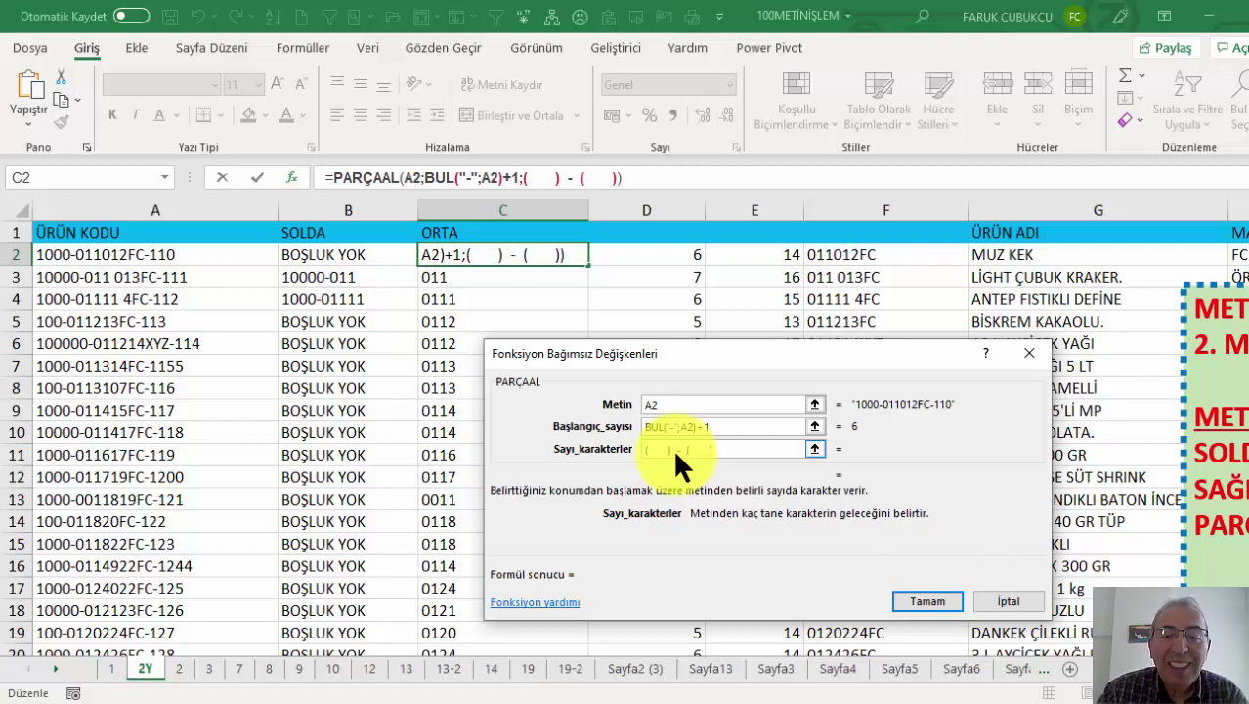
pyautogui.write(')')
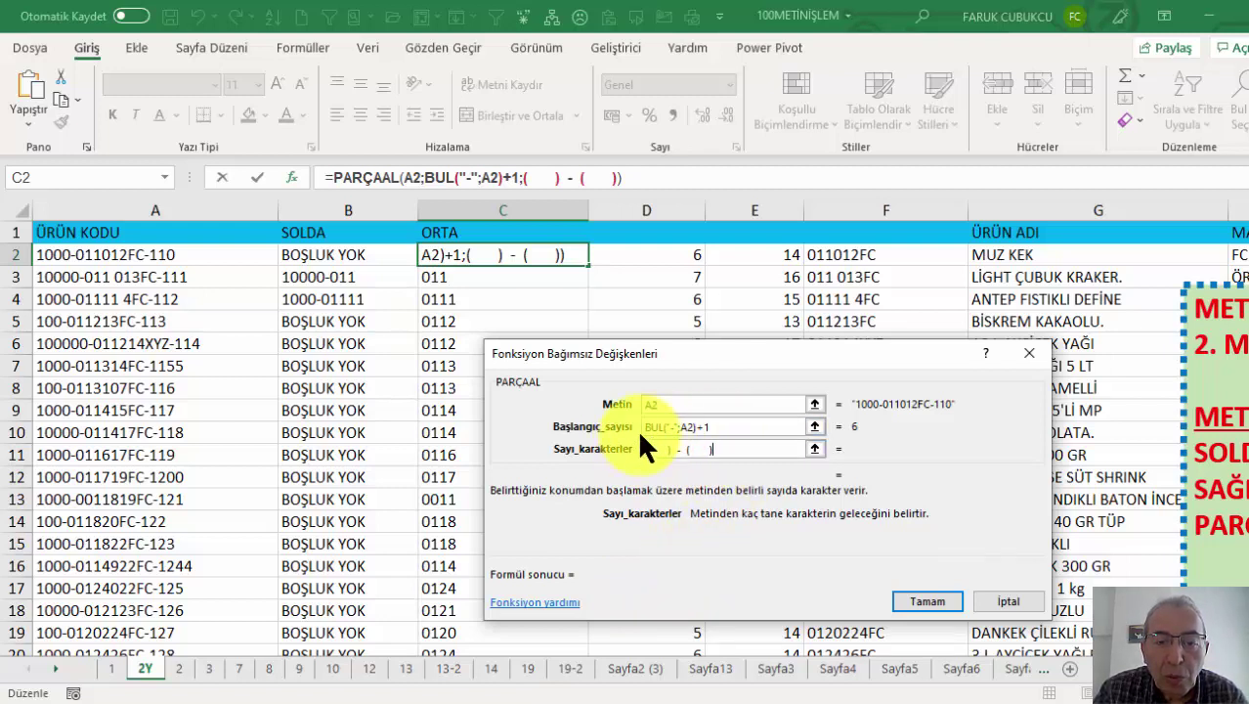
# Step: Paste the BUL start expression into both parentheses, dropping the first +1 and extra spaces
pyautogui.click(714, 429)
pyautogui.moveTo(699, 427); pyautogui.dragTo(623, 418)
pyautogui.hotkey('ctrl', 'c')
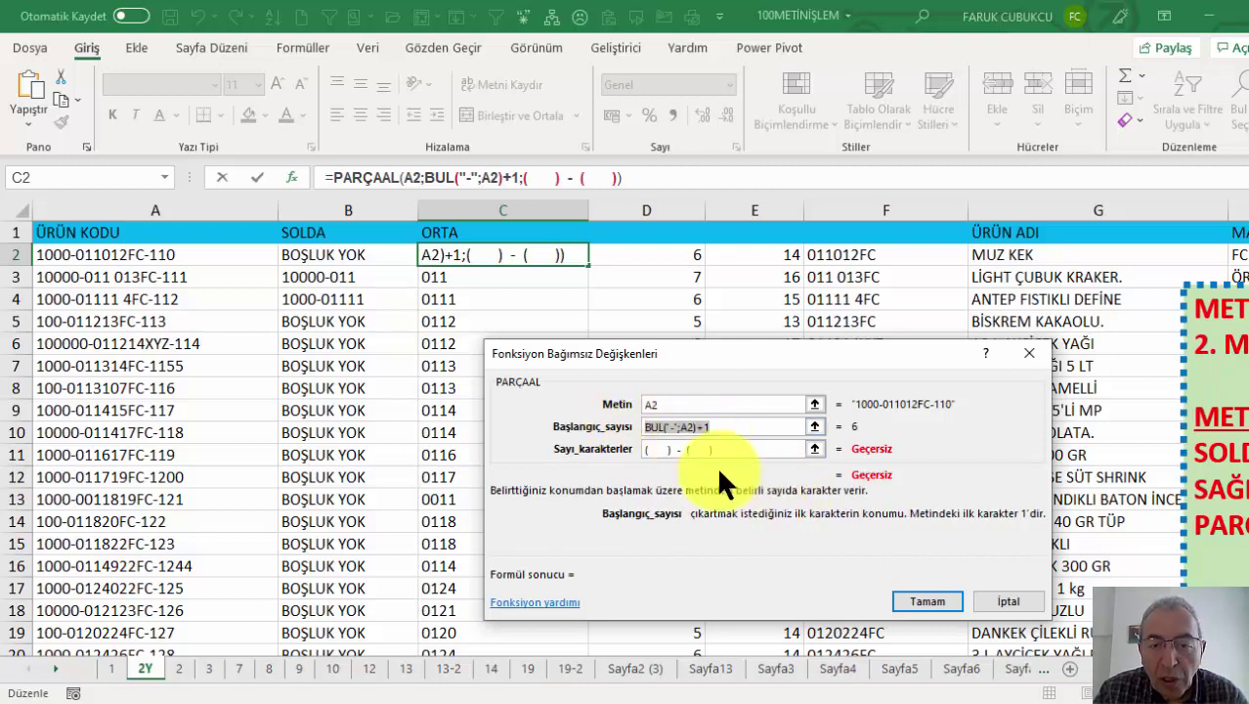
pyautogui.click(692, 449)
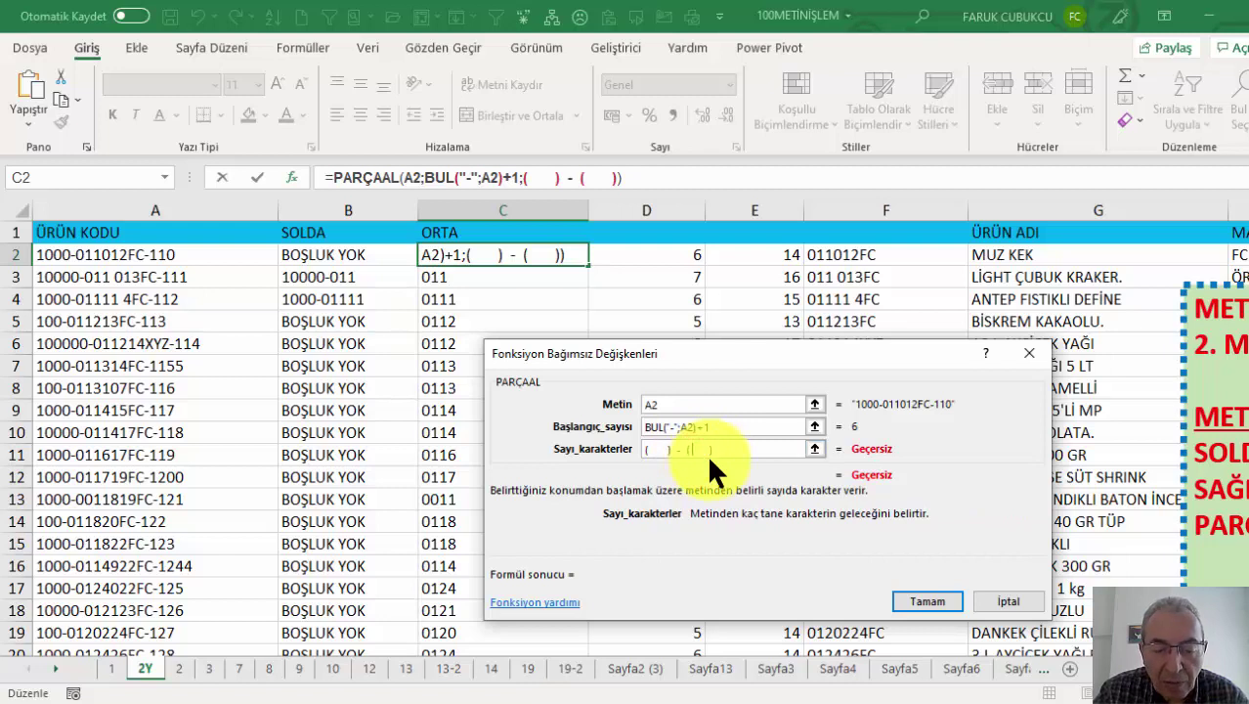
pyautogui.hotkey('ctrl', 'v')
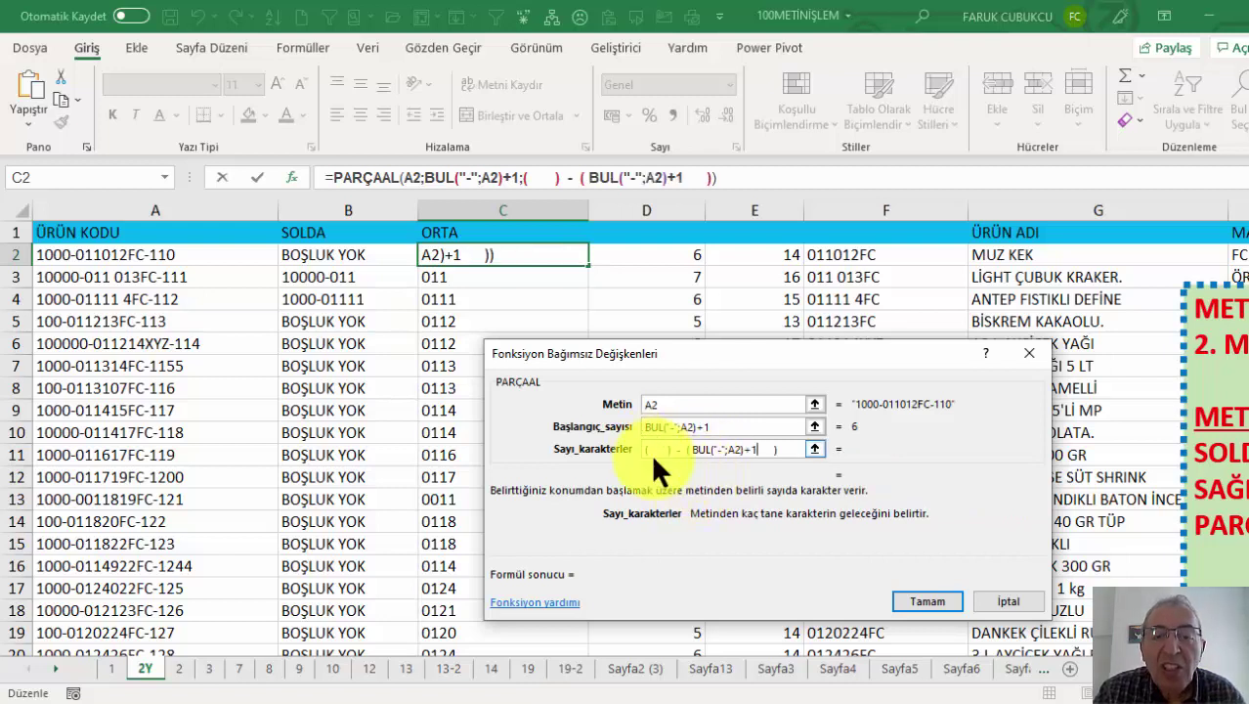
pyautogui.click(651, 449)
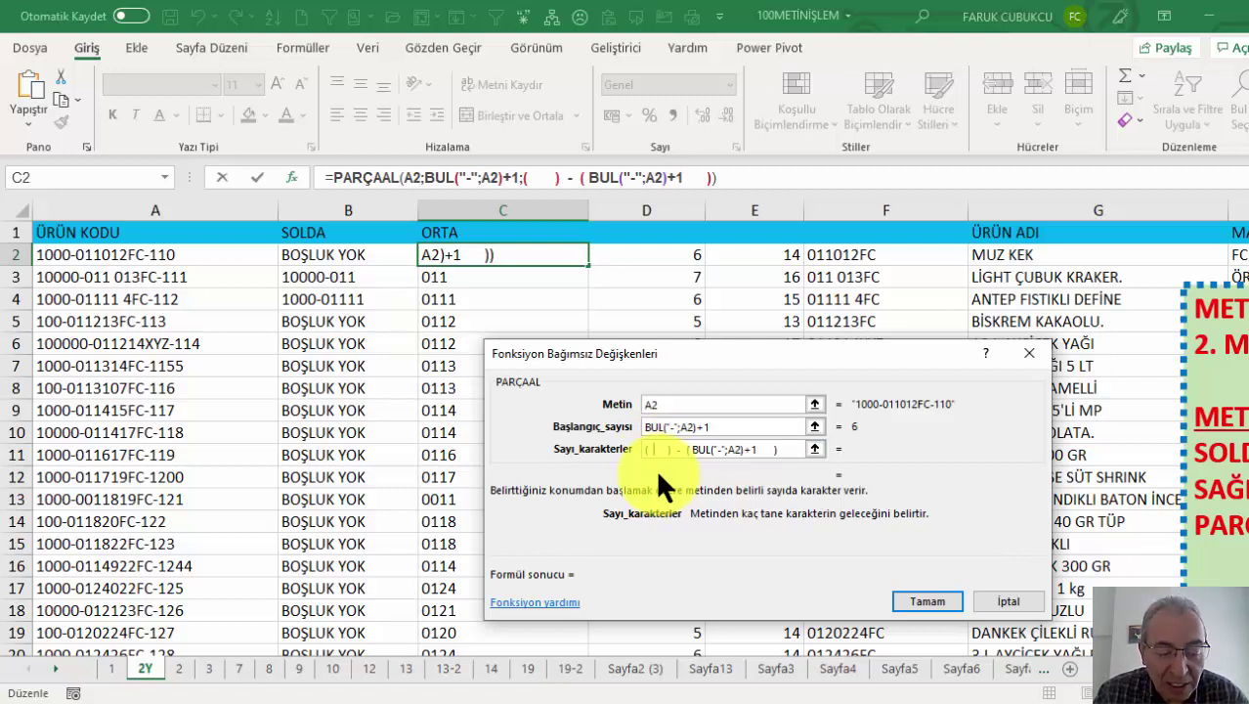
pyautogui.hotkey('ctrl', 'v')
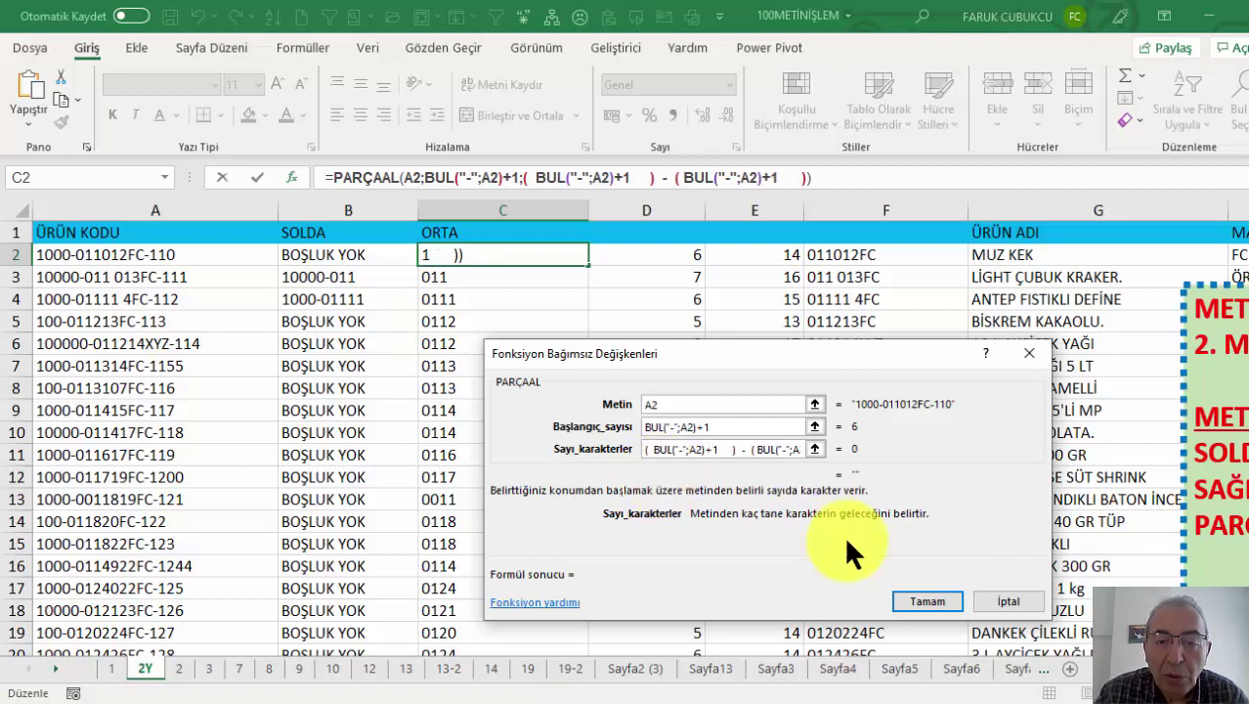
pyautogui.press('BackSpace')
pyautogui.press('BackSpace')
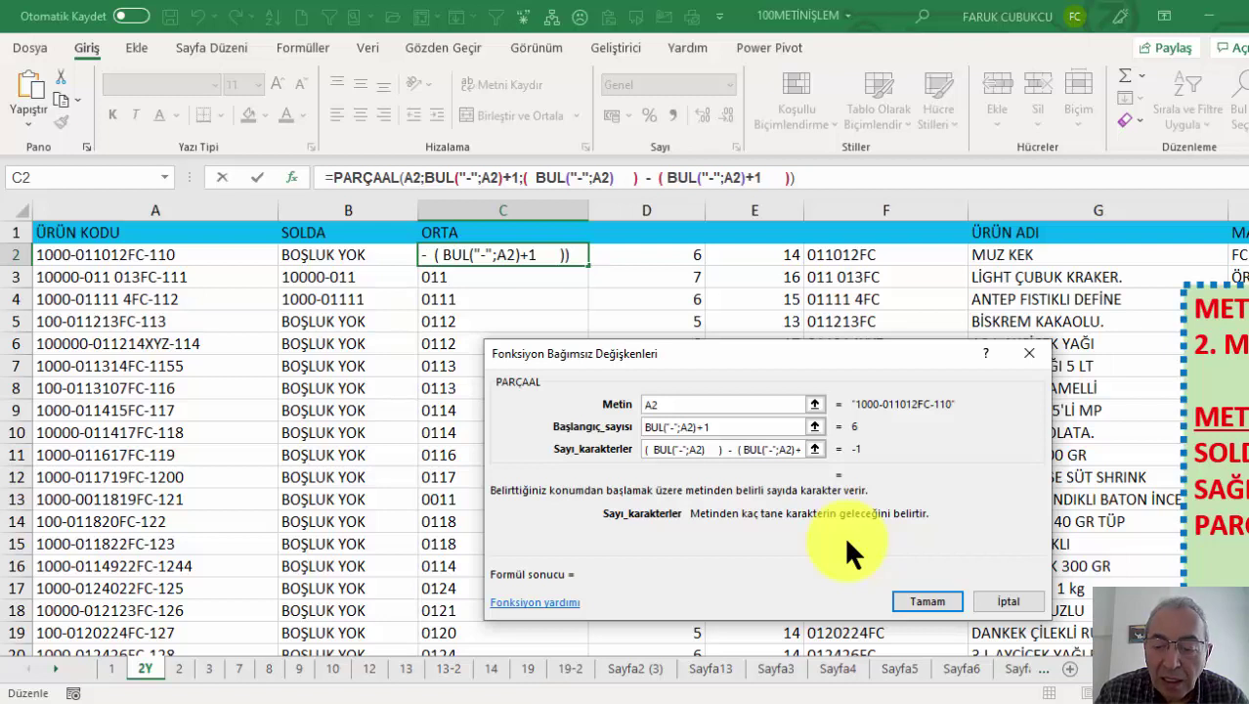
pyautogui.press('Delete')
pyautogui.press('Delete')
pyautogui.press('Delete')
pyautogui.press('Delete')
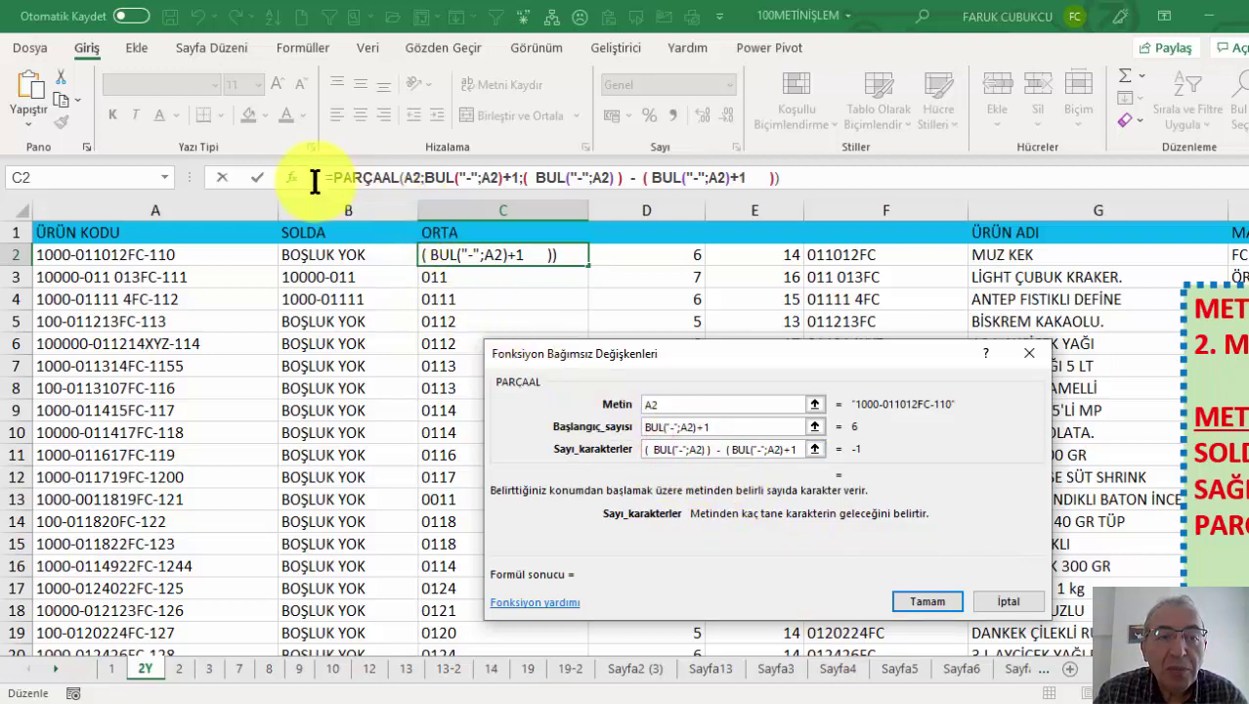
# Step: Set the second BUL's start position to BUL("-";A2)+1 and commit C2, showing 011012FC
pyautogui.press('Escape')
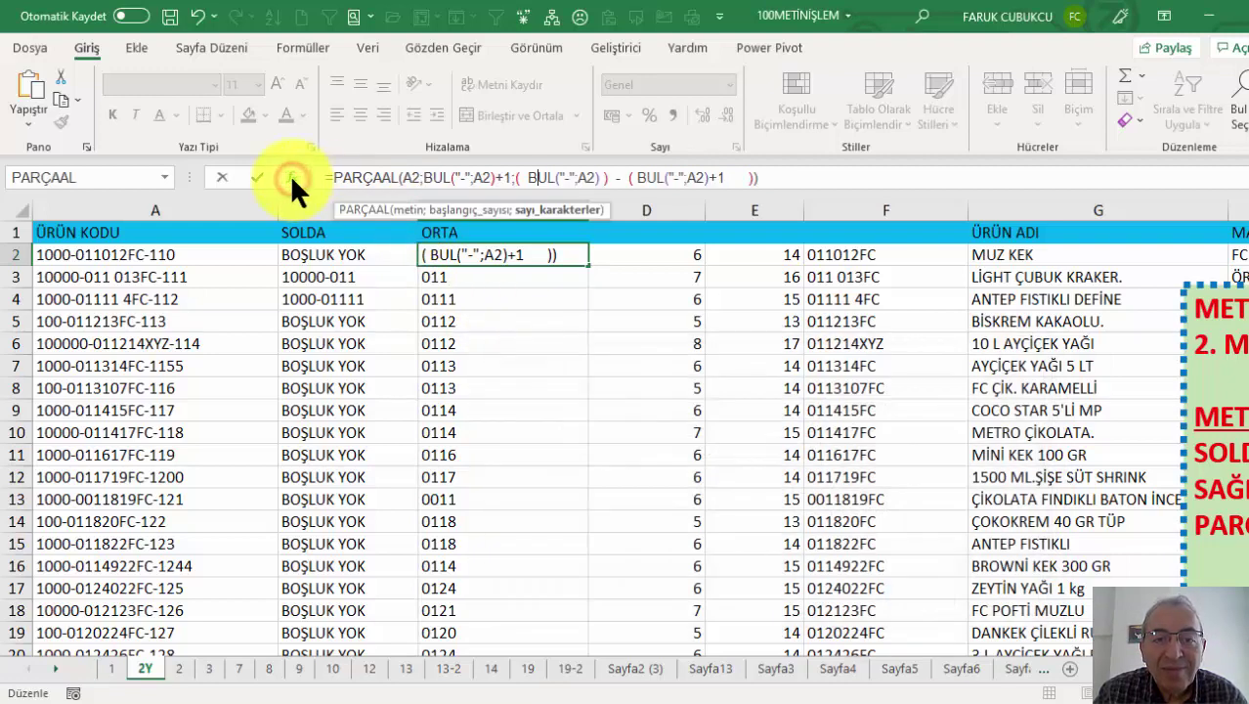
pyautogui.click(291, 176)
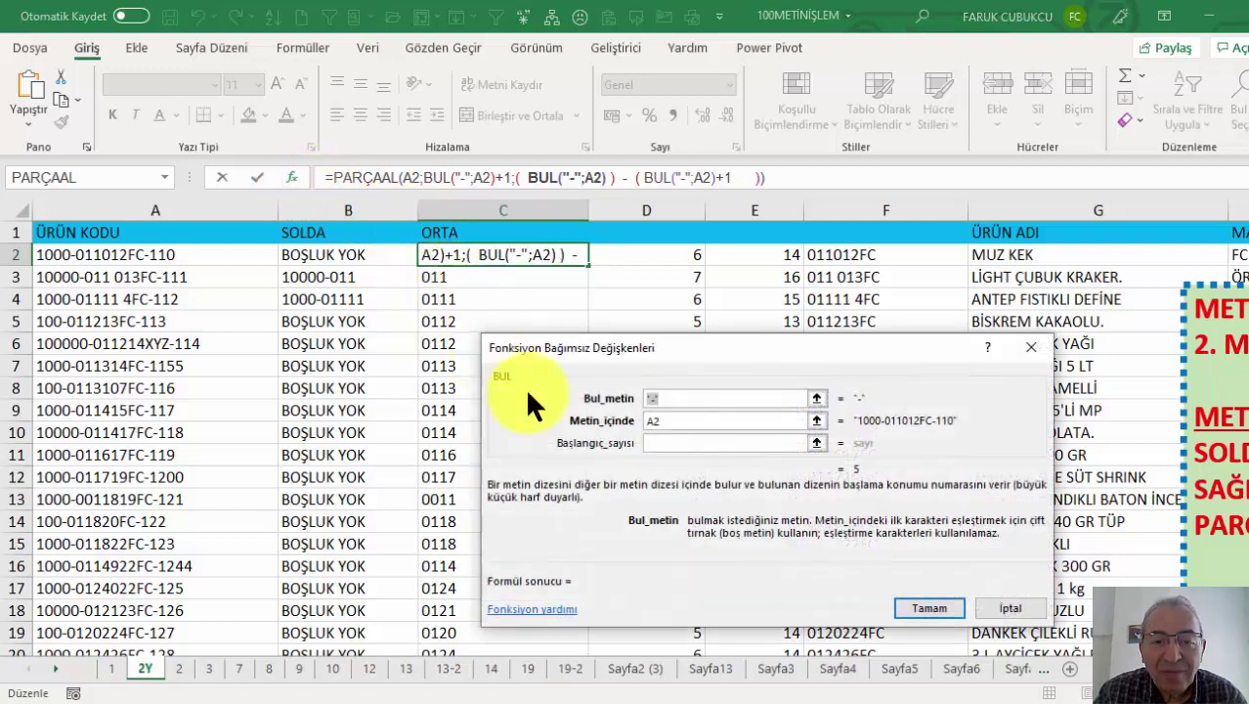
pyautogui.click(364, 177)
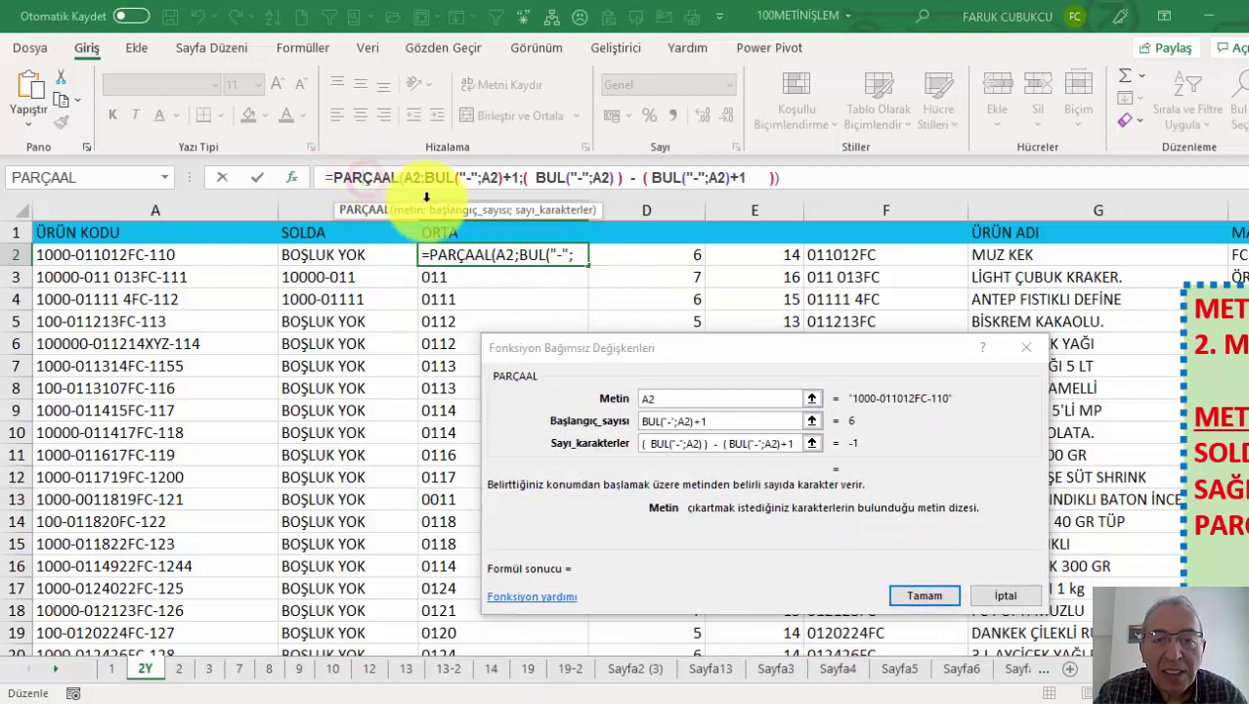
pyautogui.click(550, 177)
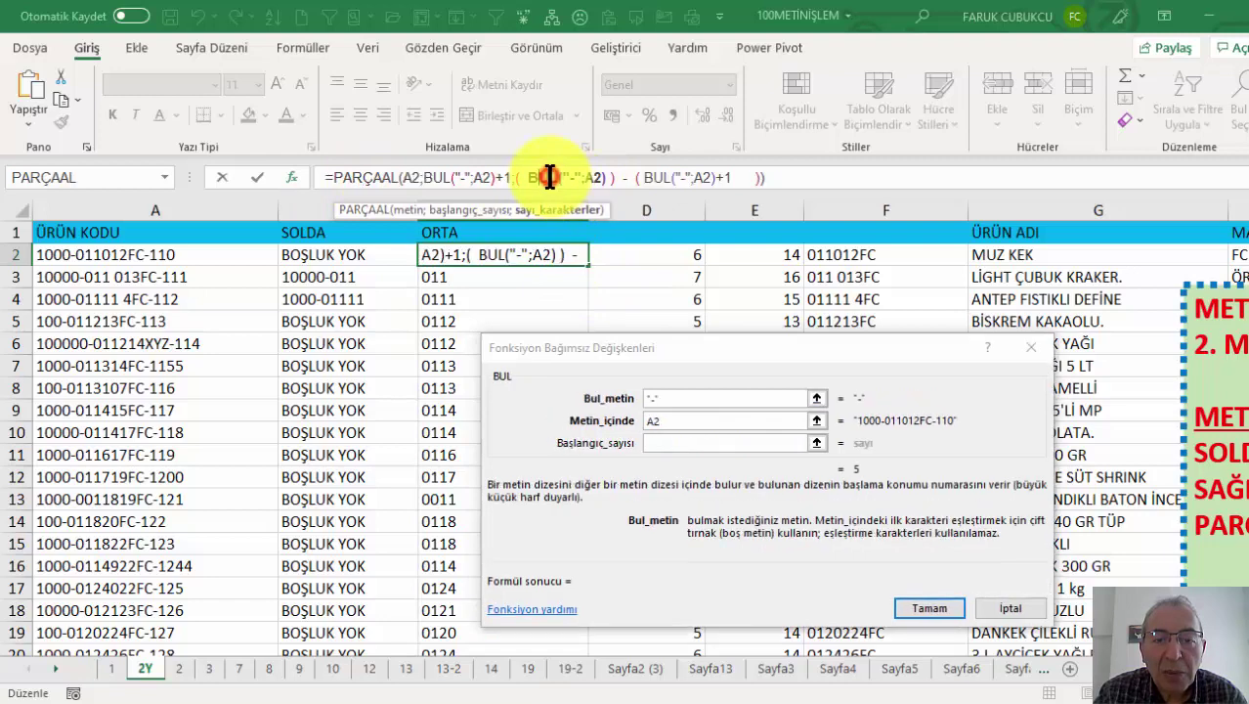
pyautogui.click(661, 442)
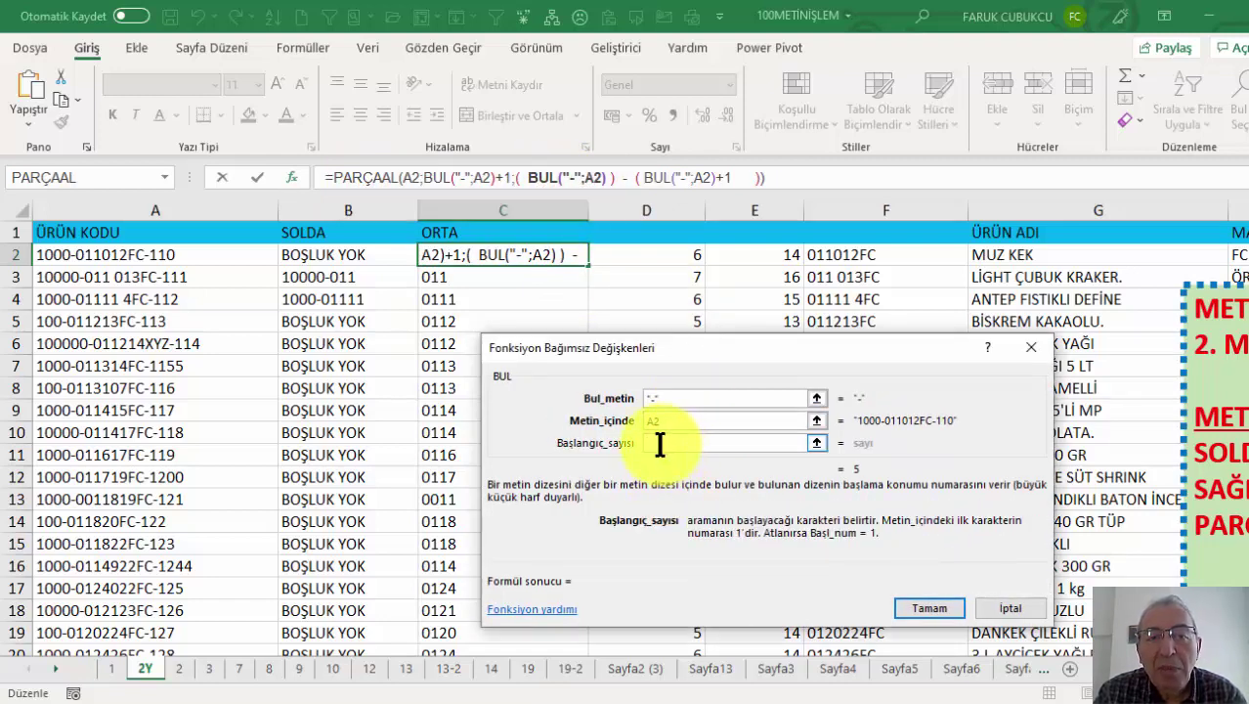
pyautogui.click(424, 177)
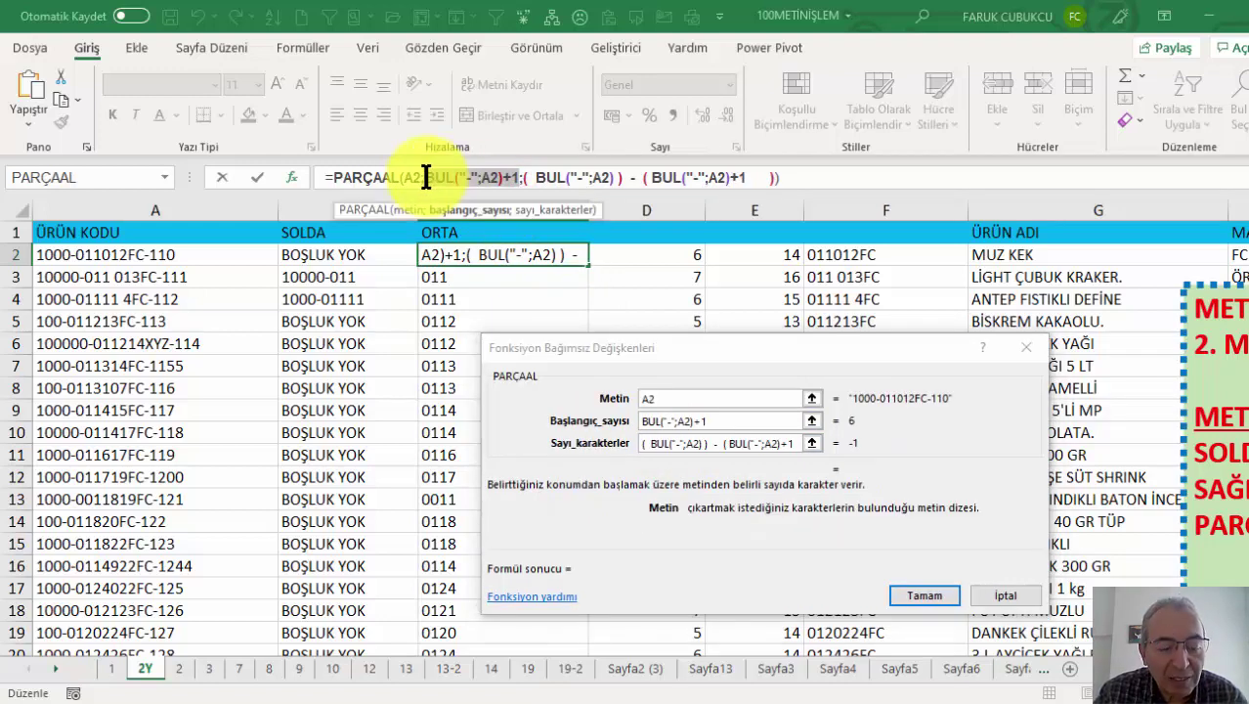
pyautogui.click(551, 176)
pyautogui.click(668, 445)
pyautogui.write('BUL("-";A2)+1')
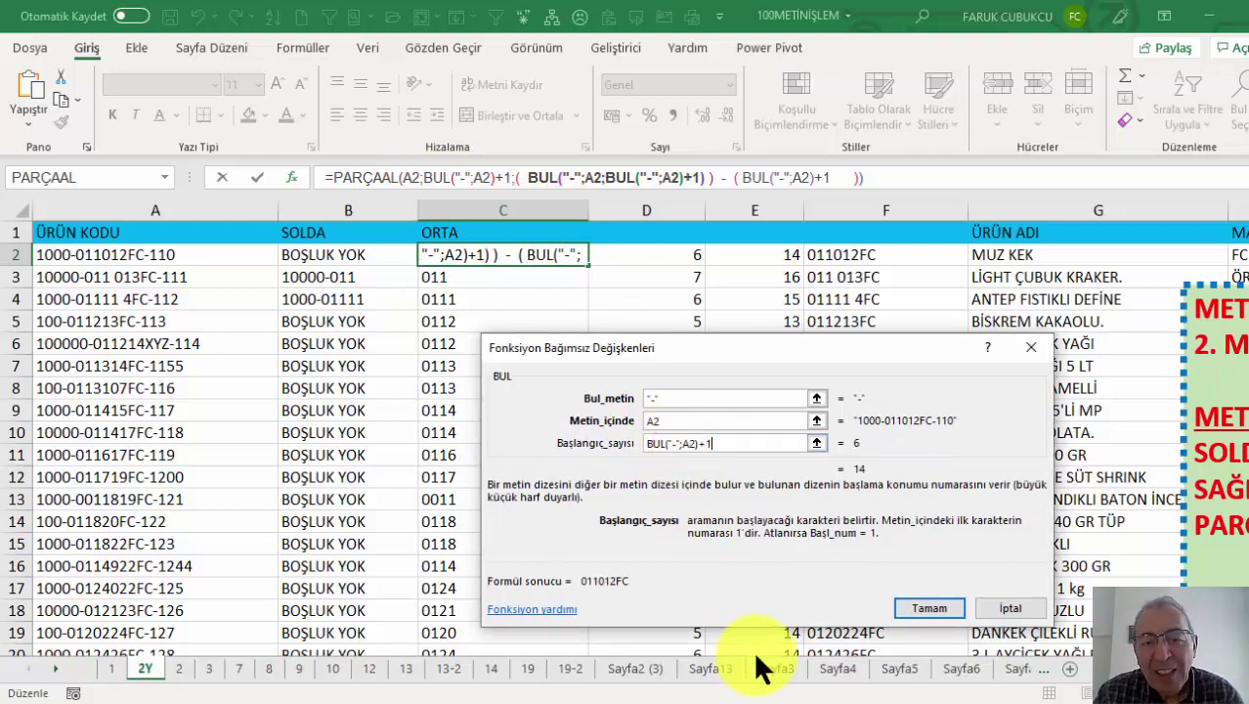
pyautogui.click(929, 608)
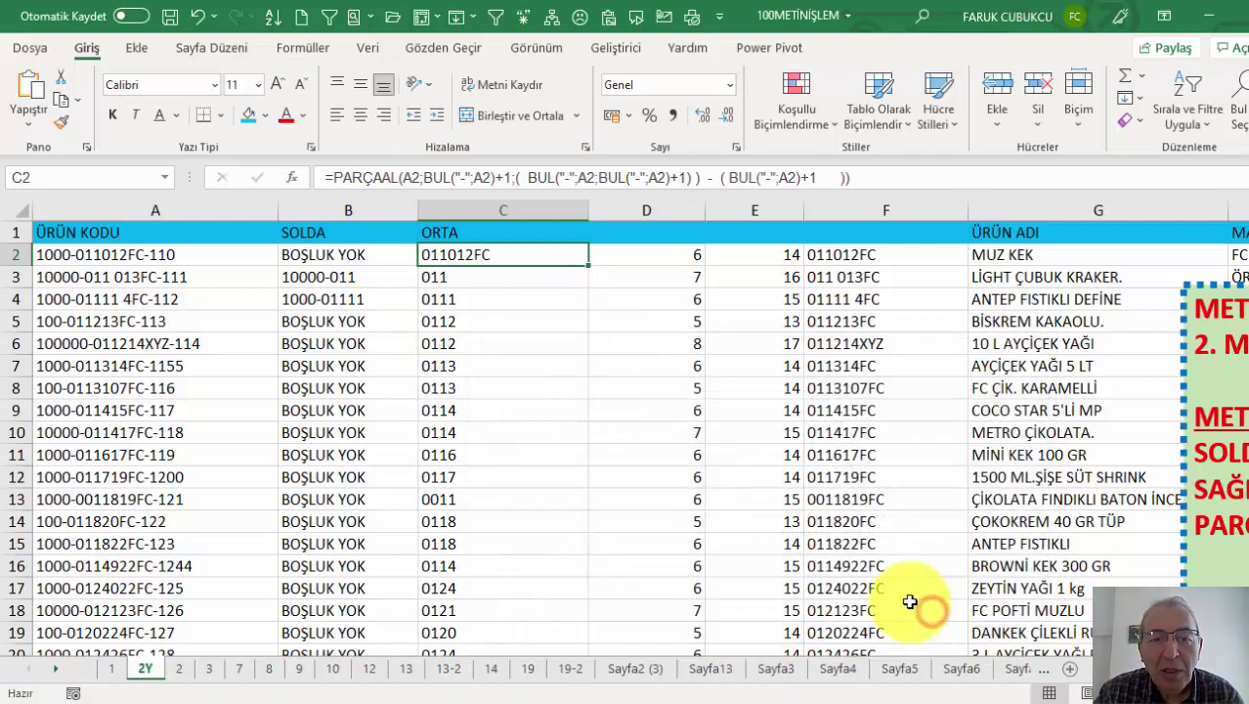
# Step: Fill C2's formula down the ORTA column, then open C2 for editing
pyautogui.doubleClick(588, 265)
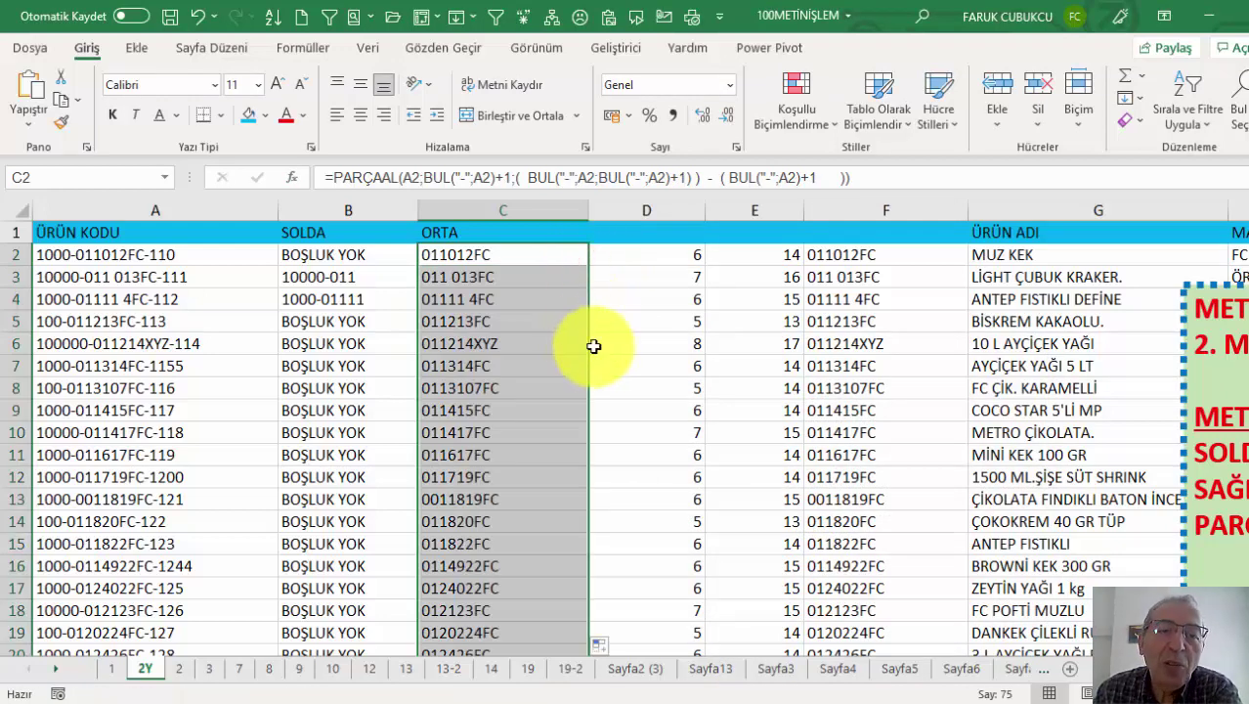
pyautogui.doubleClick(483, 255)
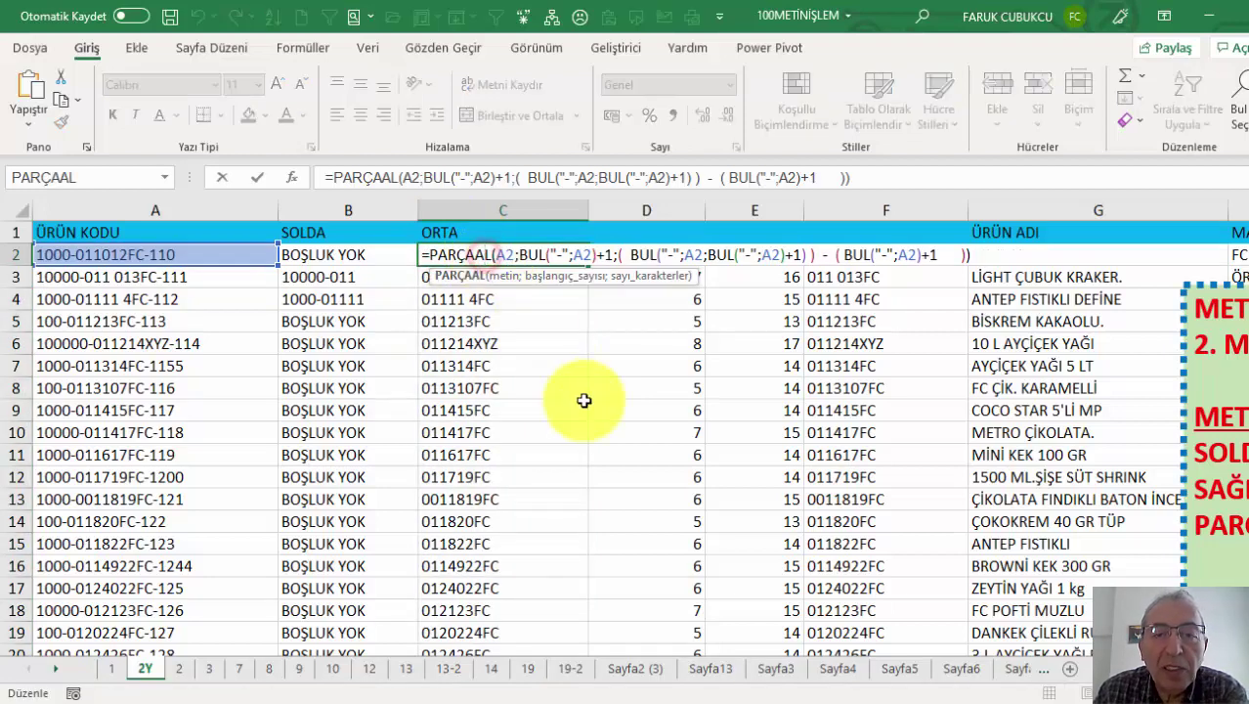
pyautogui.doubleClick(502, 255)
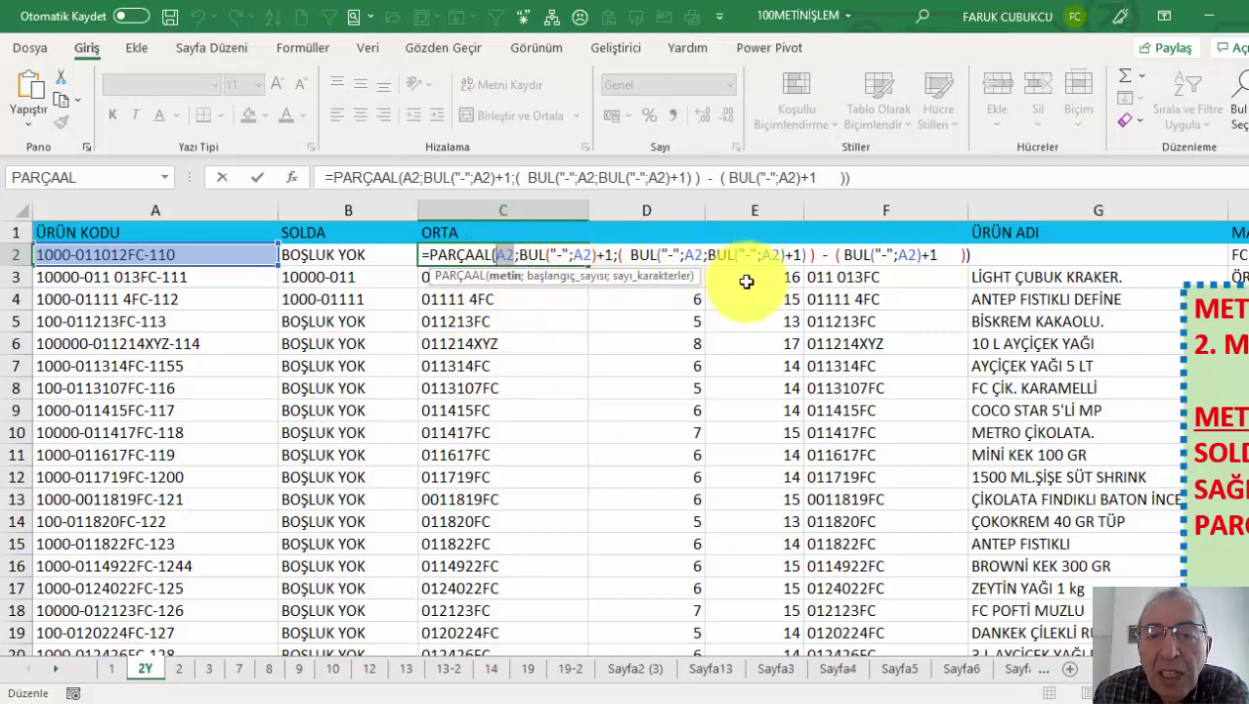
pyautogui.moveTo(519, 254); pyautogui.dragTo(584, 255)
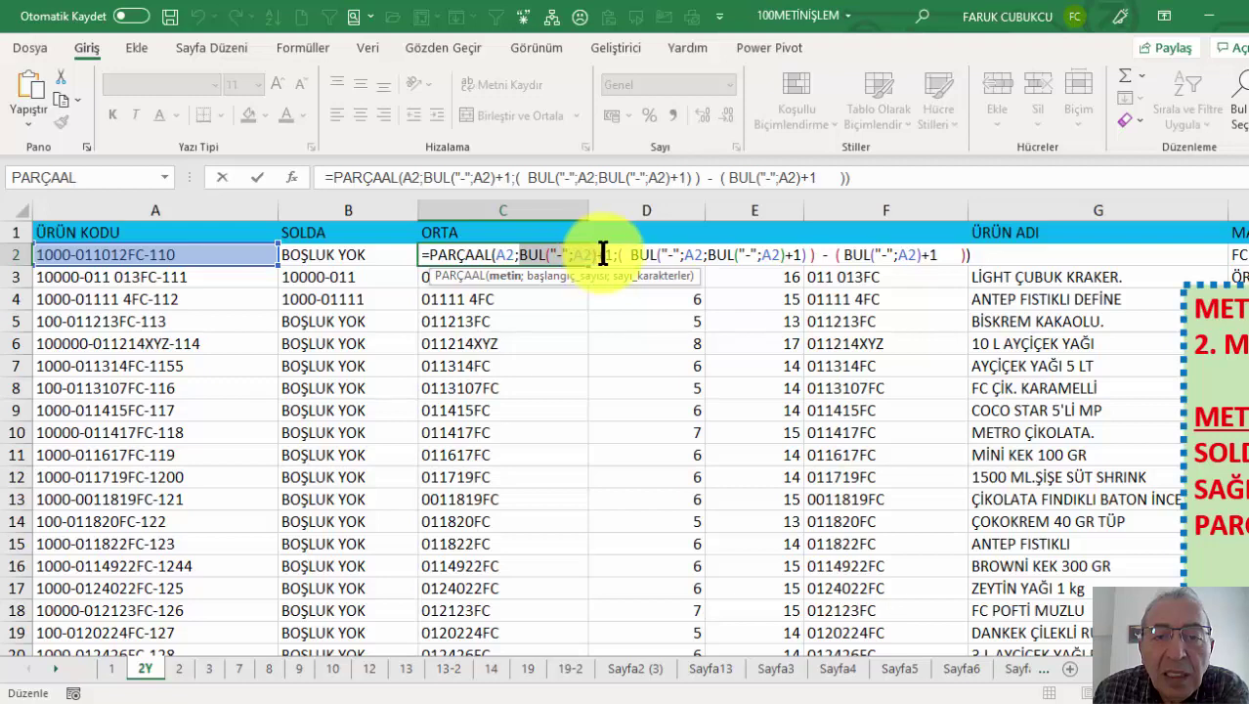
pyautogui.moveTo(610, 255); pyautogui.dragTo(626, 256)
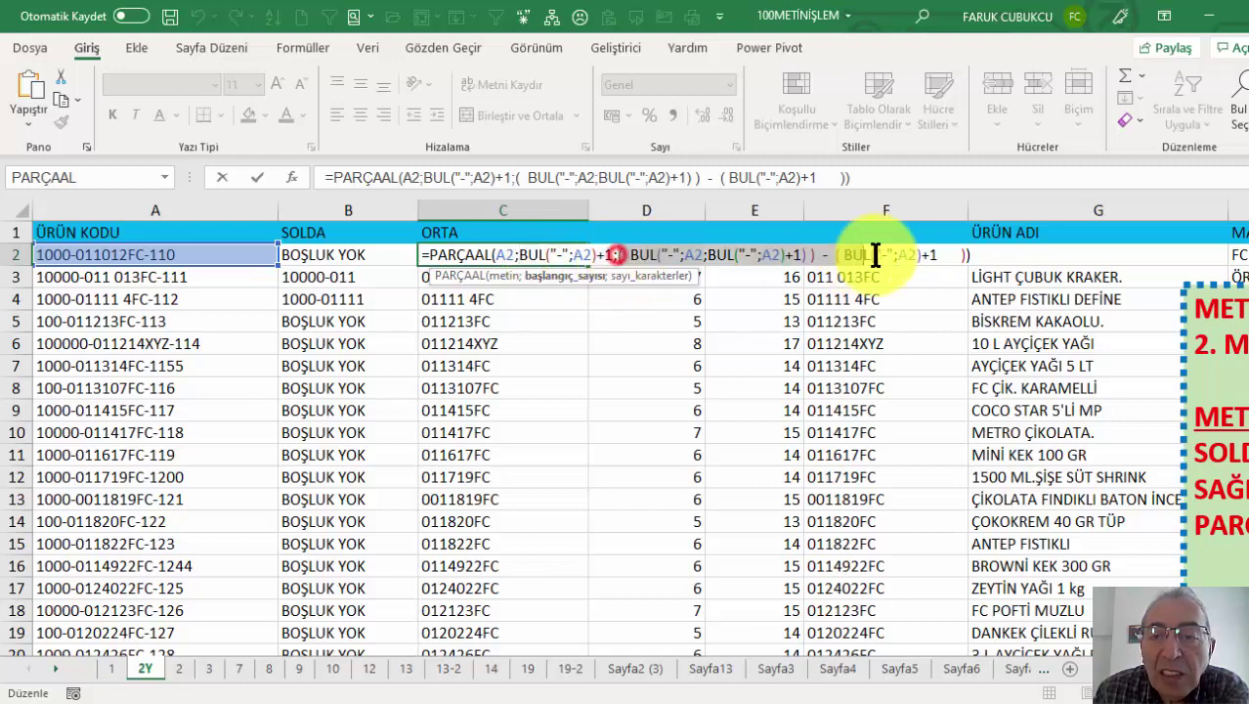
pyautogui.moveTo(617, 255); pyautogui.dragTo(938, 256)
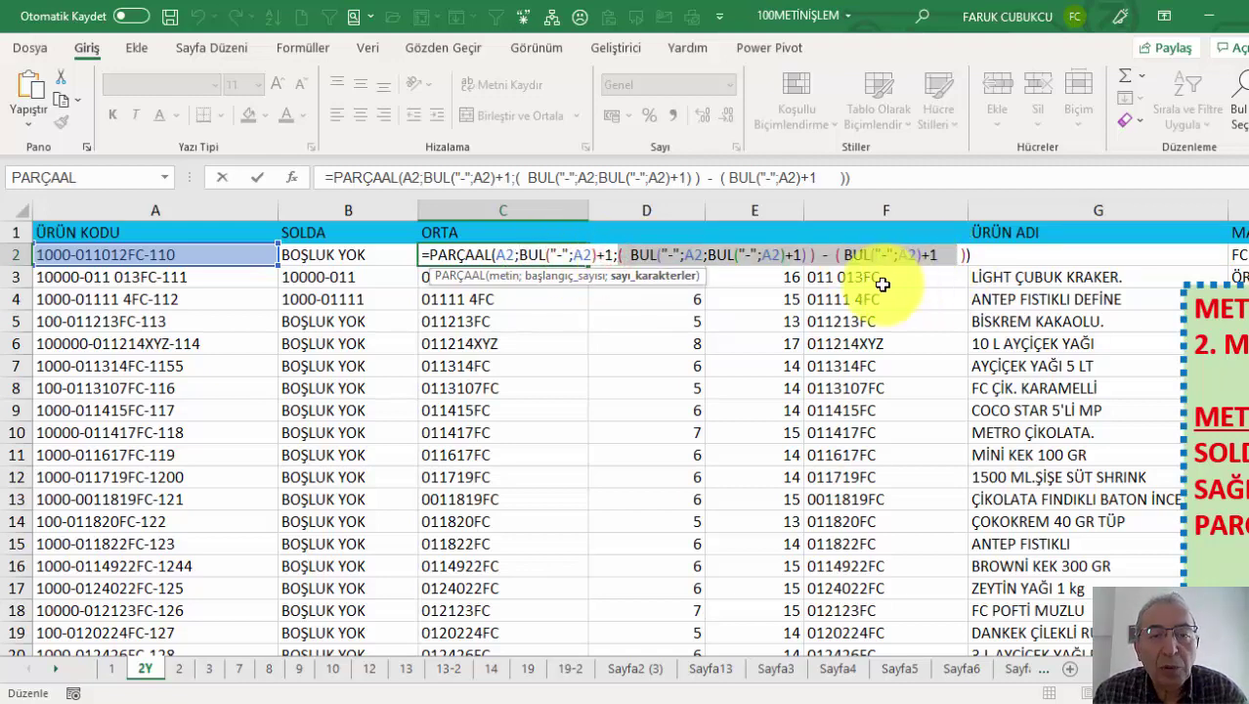
pyautogui.press('Escape')
pyautogui.doubleClick(491, 256)
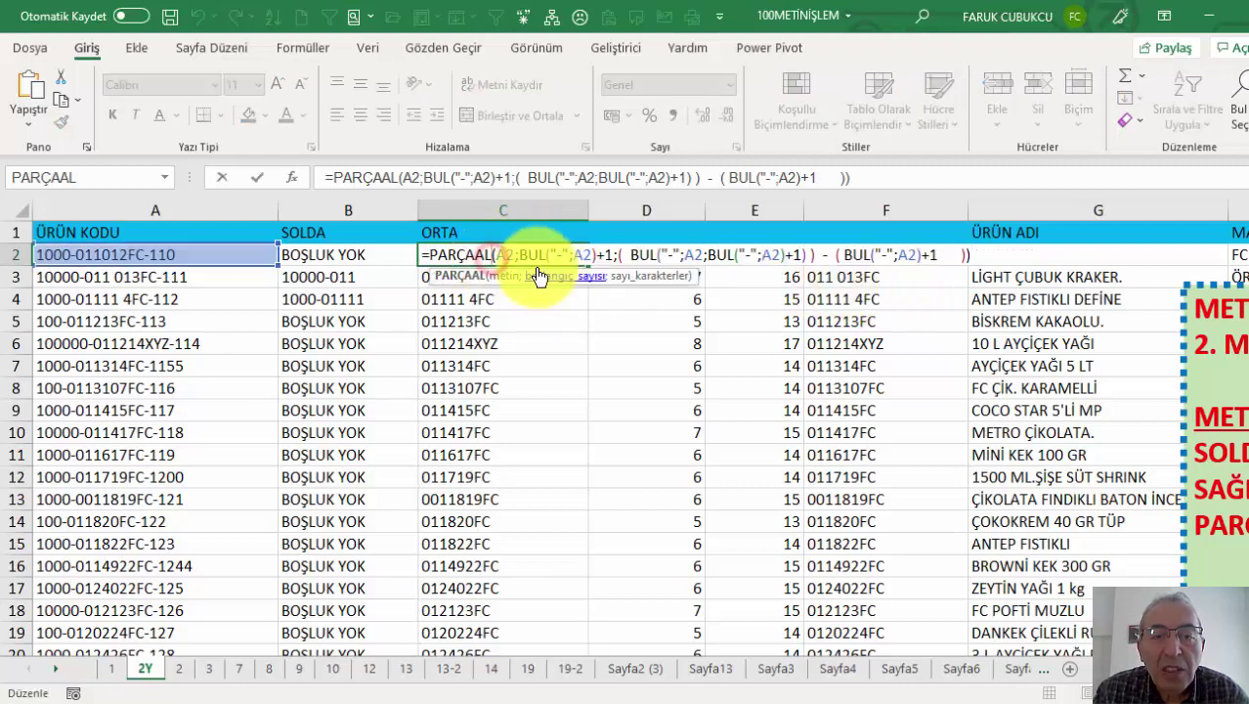
pyautogui.moveTo(518, 255); pyautogui.dragTo(615, 255)
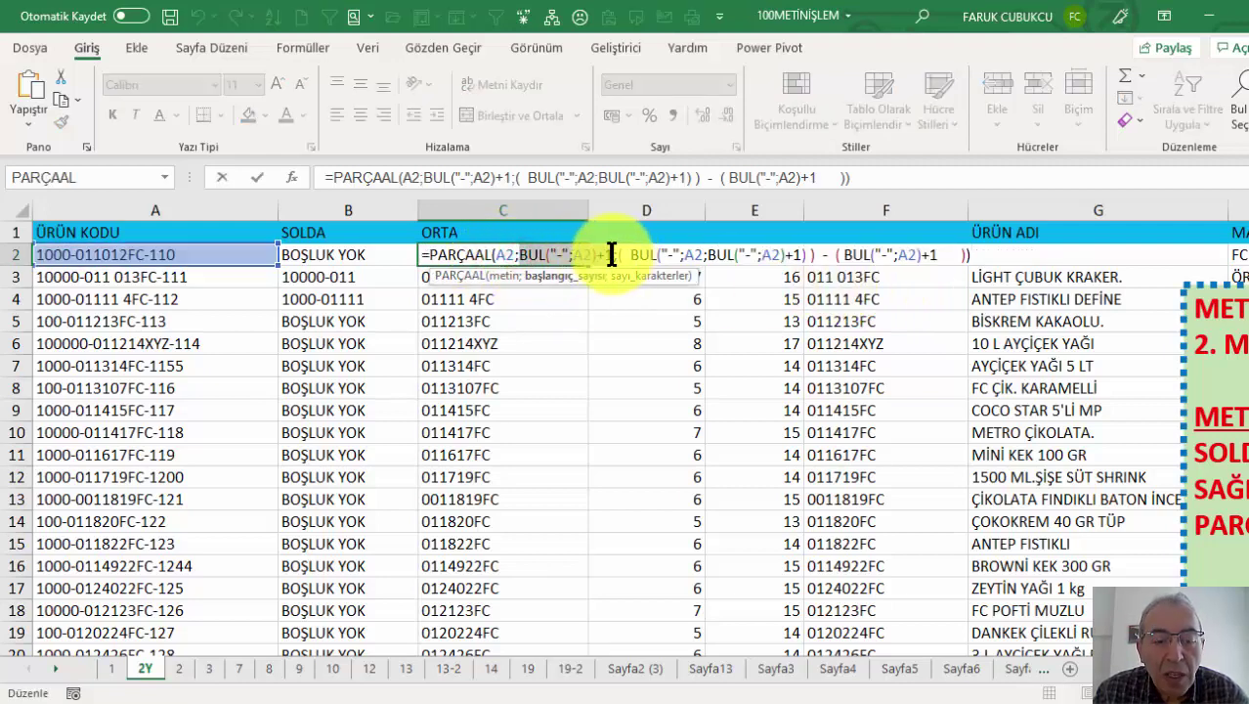
pyautogui.write('5')
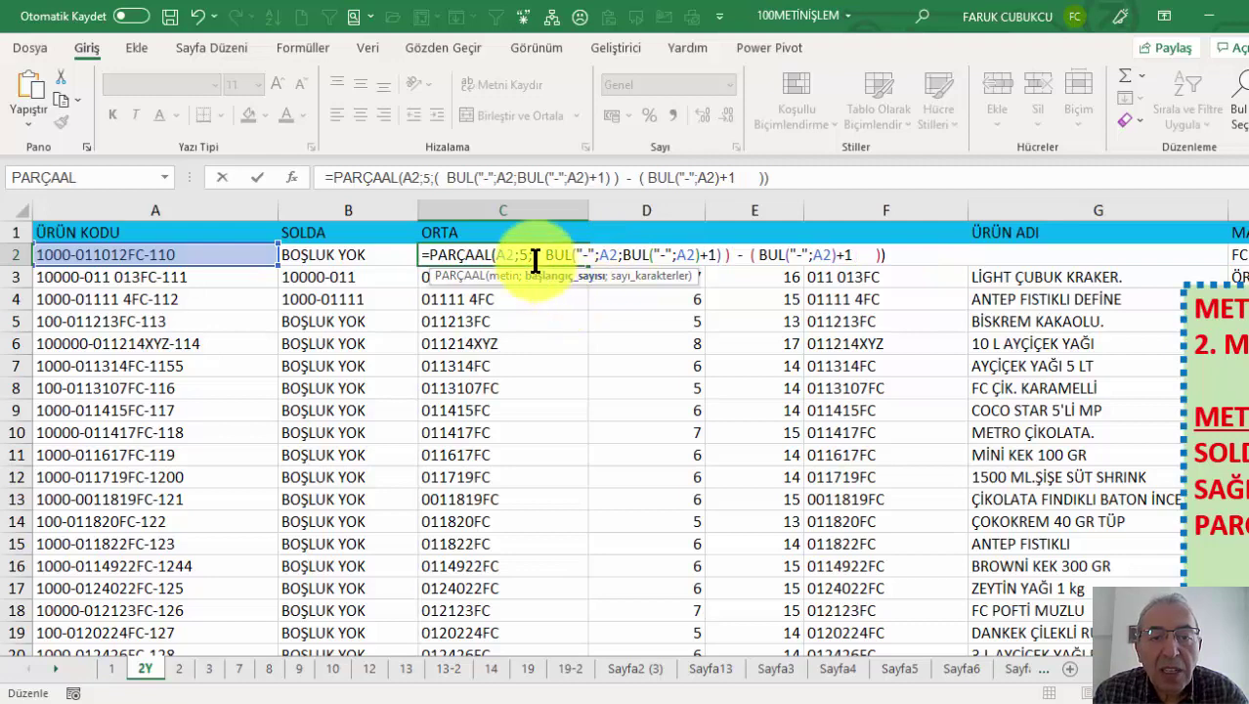
pyautogui.moveTo(534, 256); pyautogui.dragTo(882, 270)
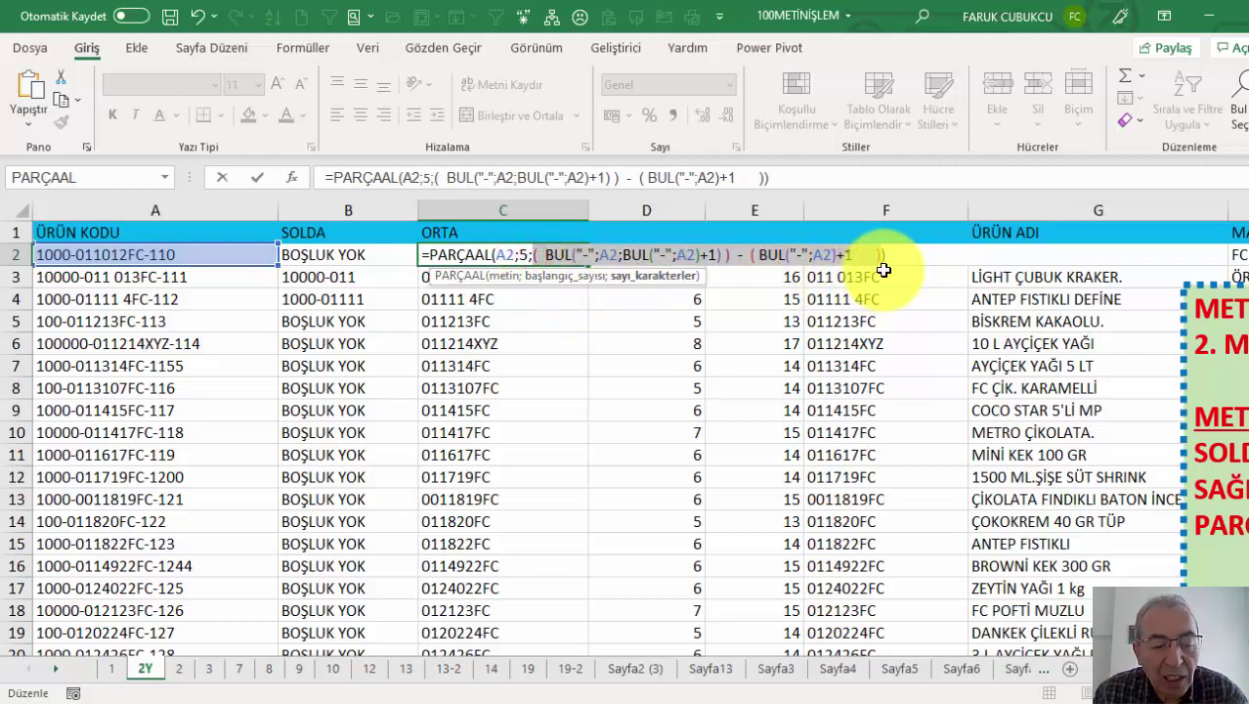
pyautogui.write('7')
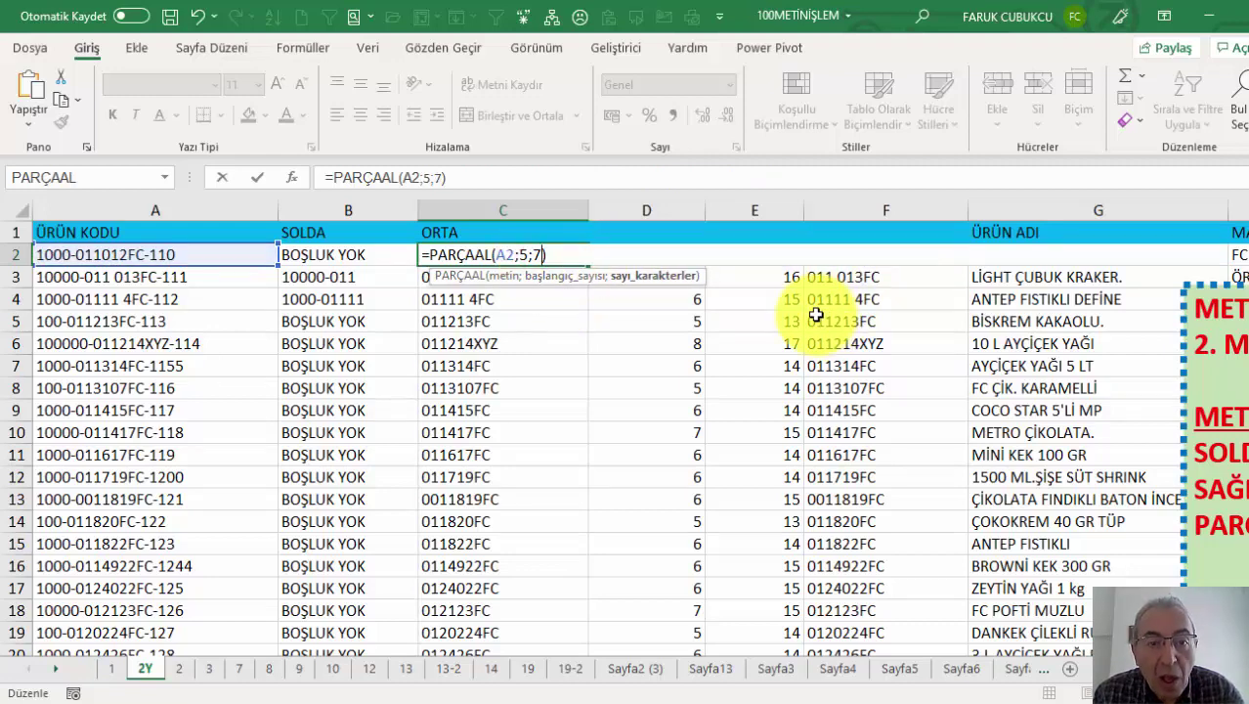
pyautogui.press('Escape')
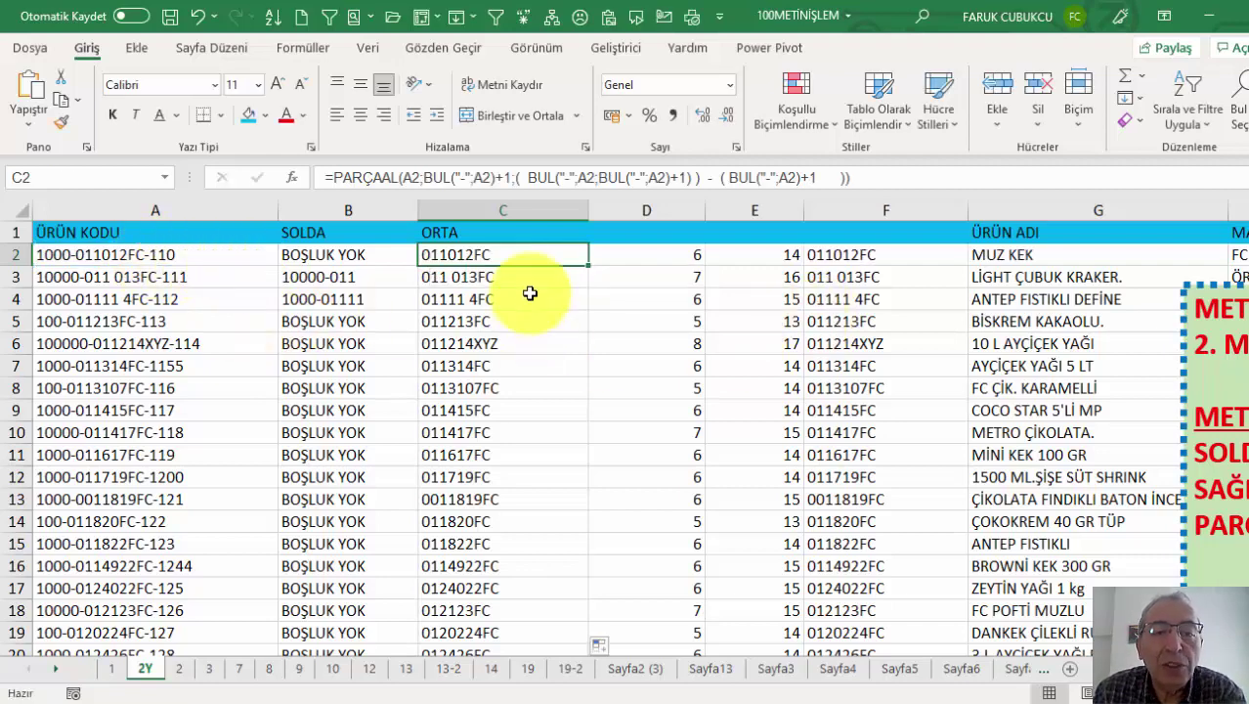
pyautogui.click(285, 176)
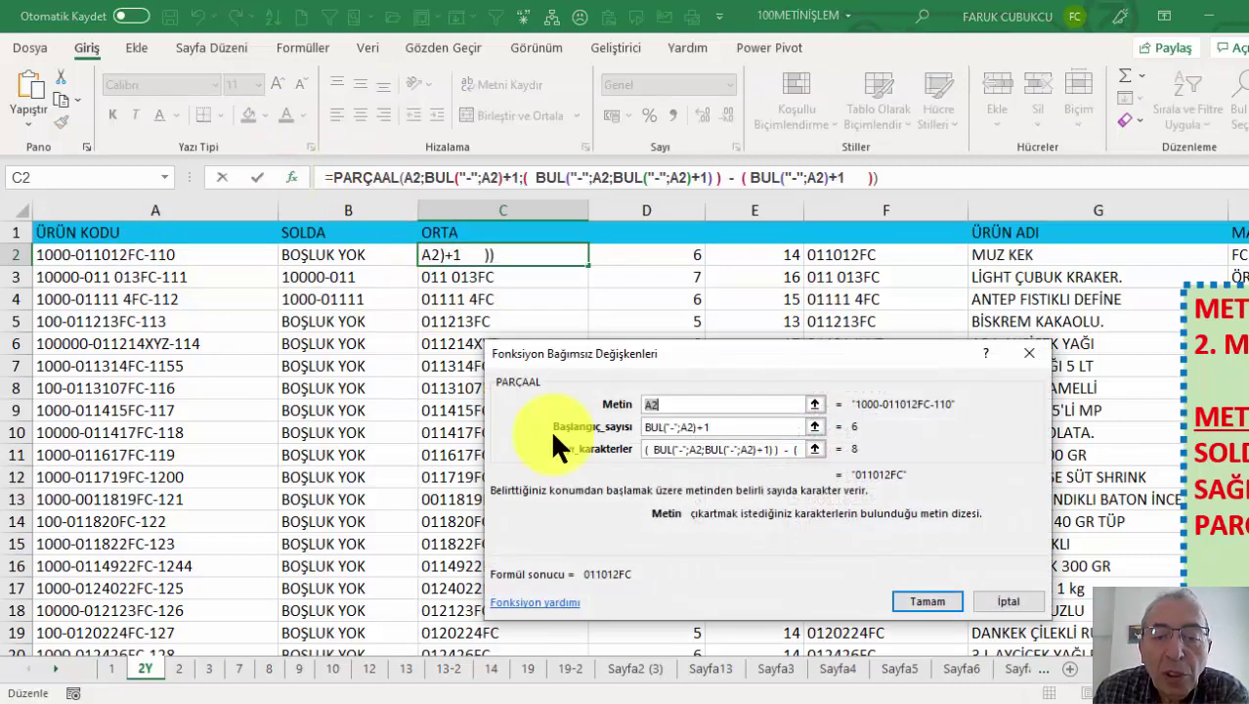
pyautogui.click(728, 430)
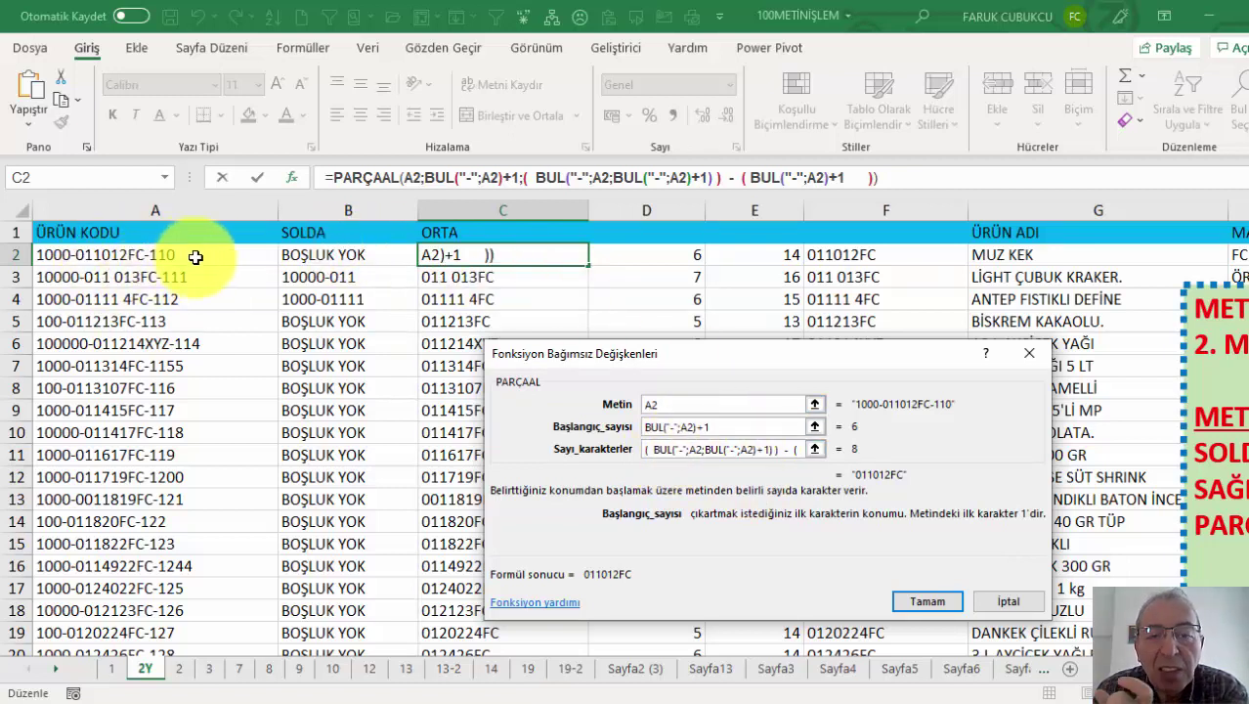
pyautogui.click(599, 451)
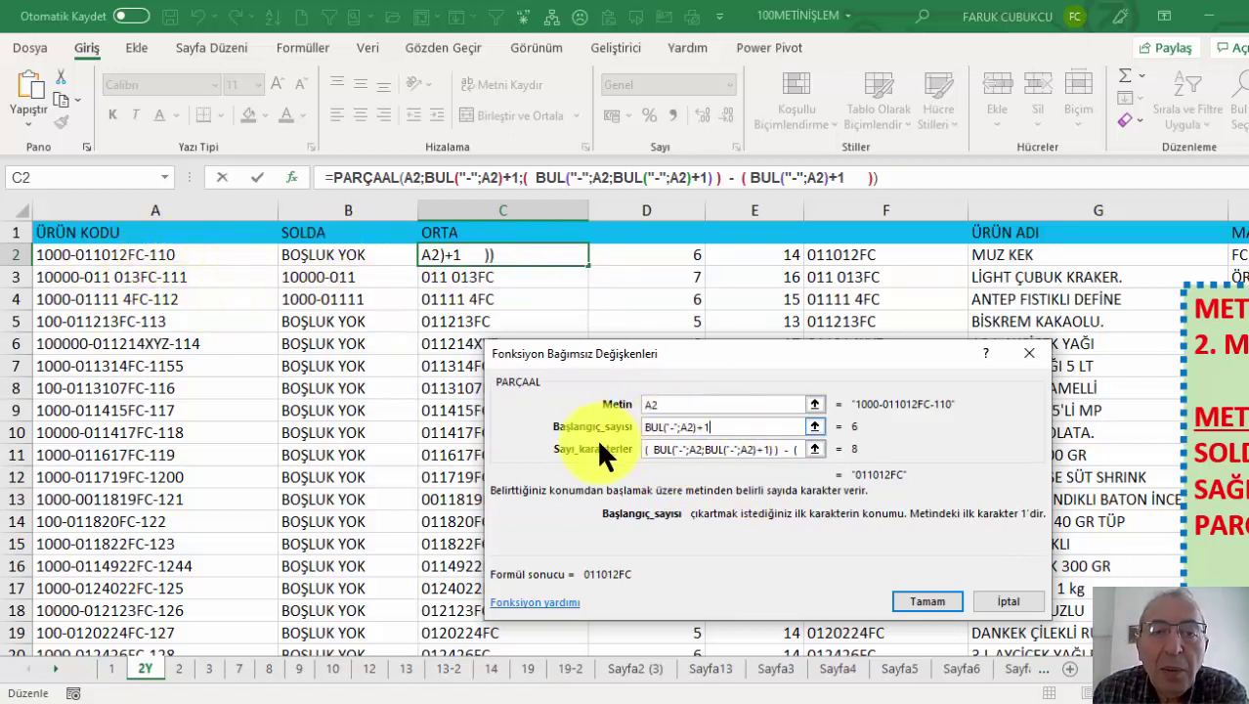
pyautogui.moveTo(678, 352); pyautogui.dragTo(637, 327)
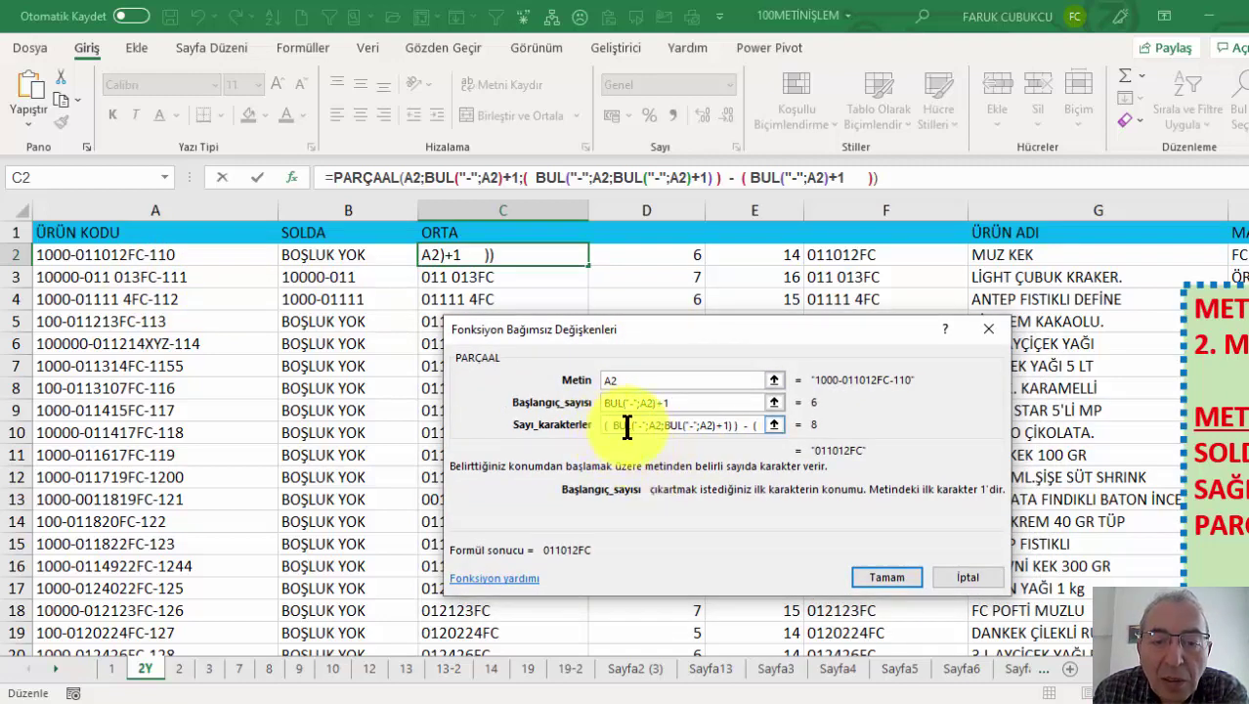
pyautogui.click(772, 422)
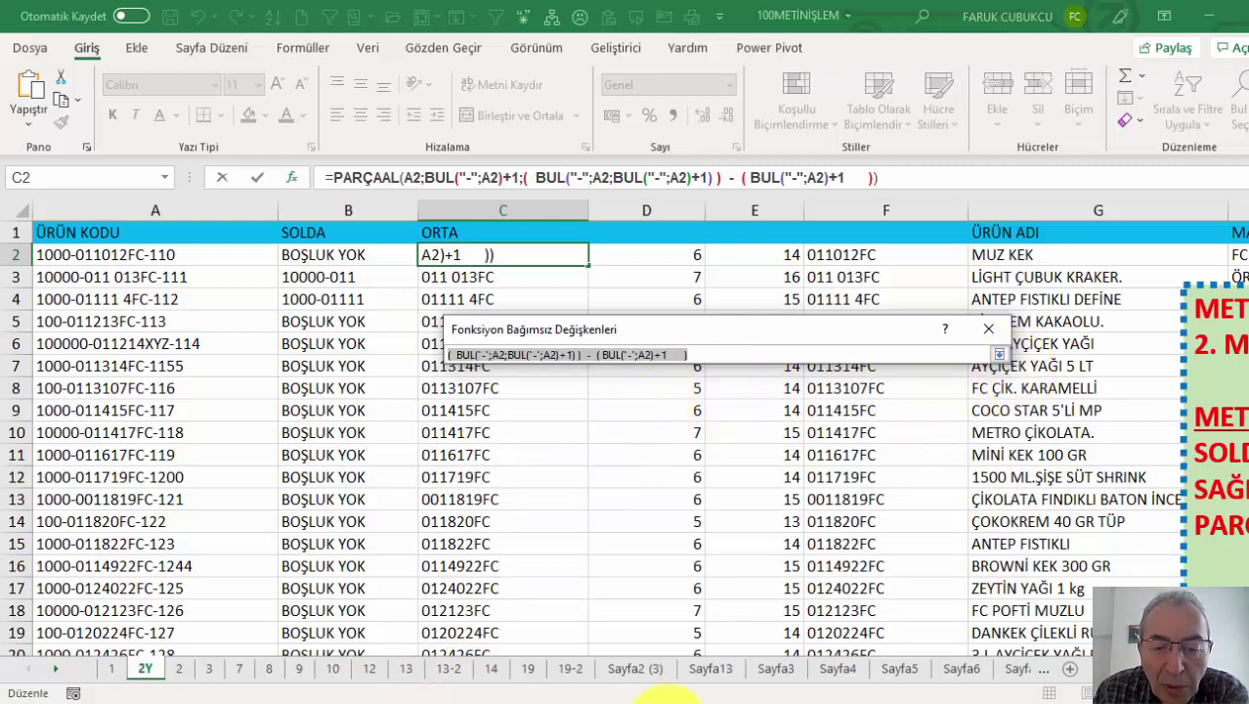
pyautogui.press('super+plus')
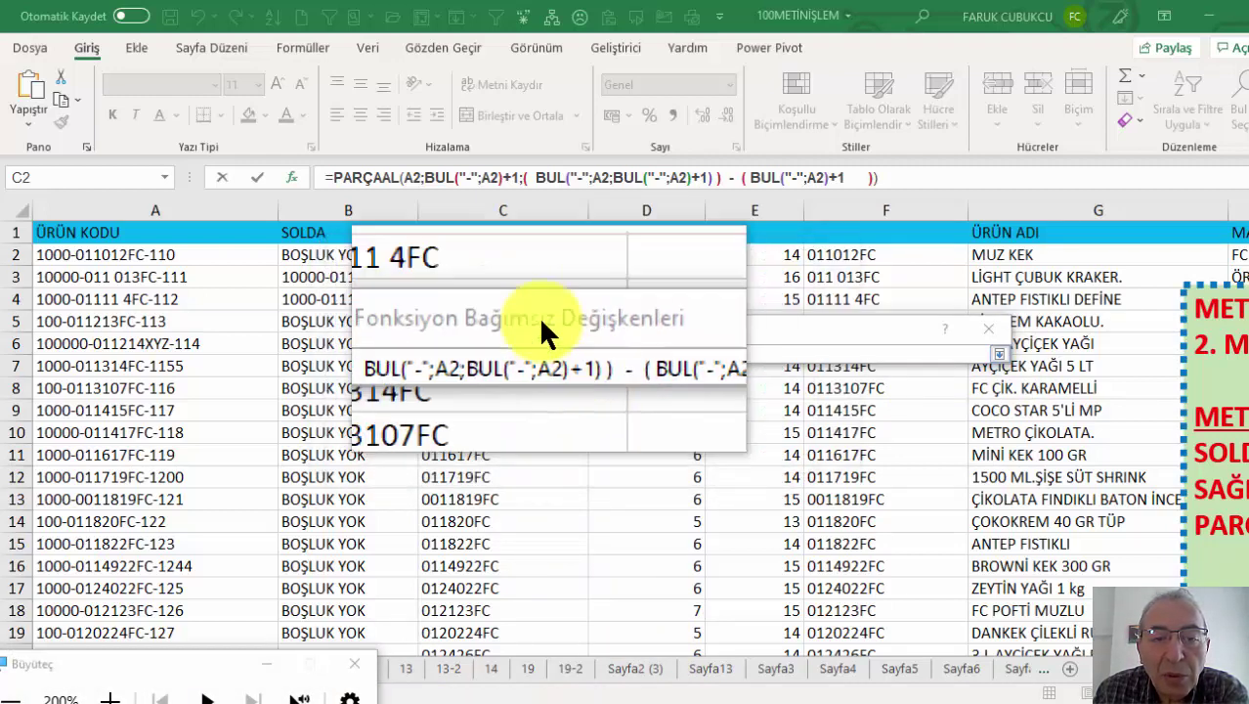
pyautogui.moveTo(538, 315); pyautogui.dragTo(674, 317)
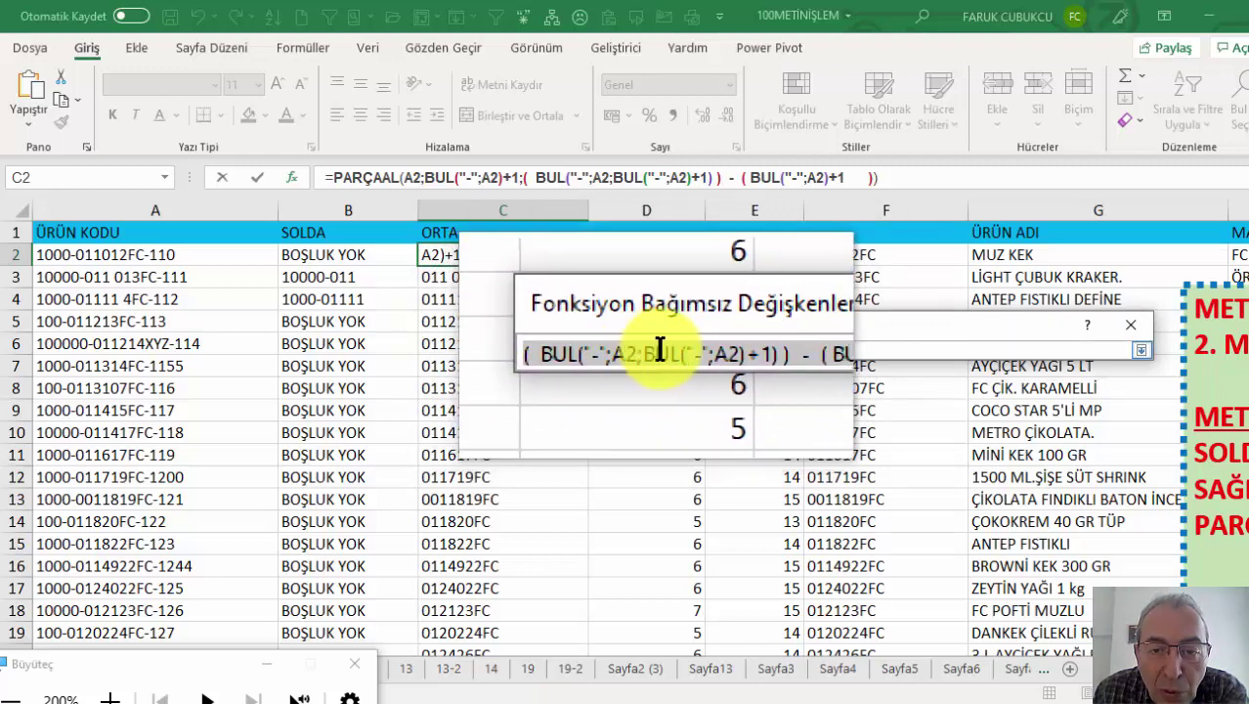
pyautogui.press('Return')
pyautogui.press('Return')
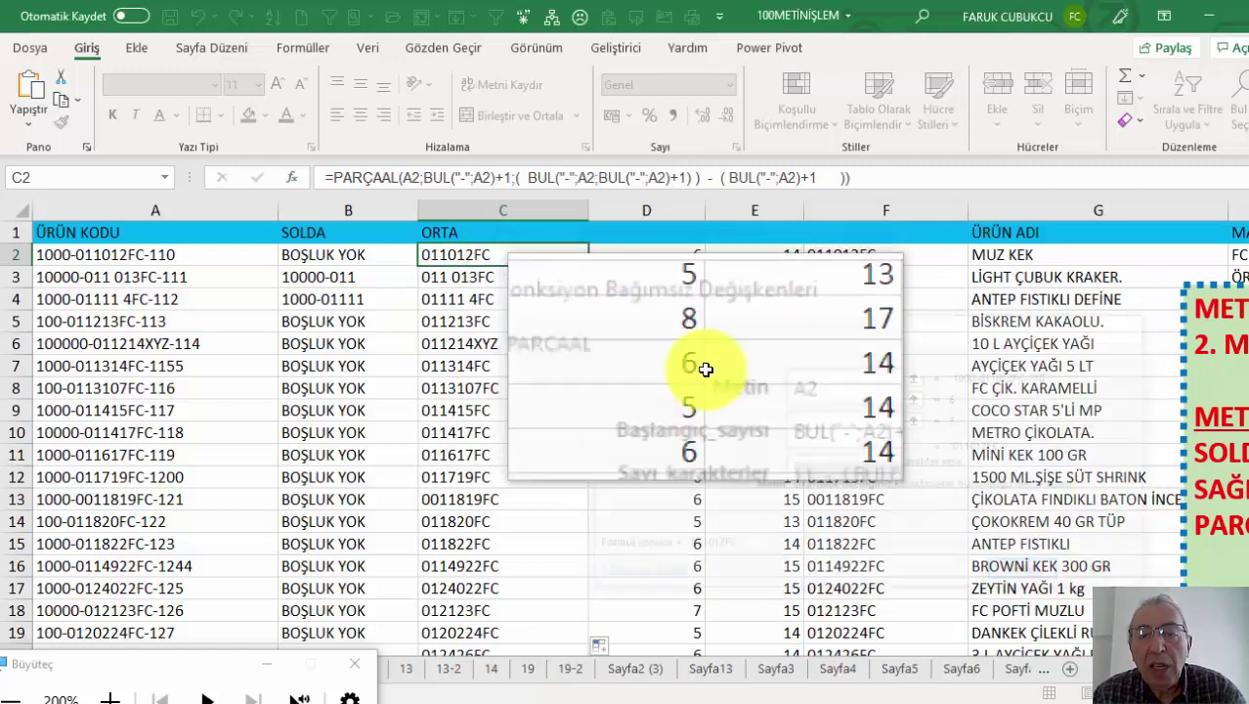
pyautogui.click(354, 663)
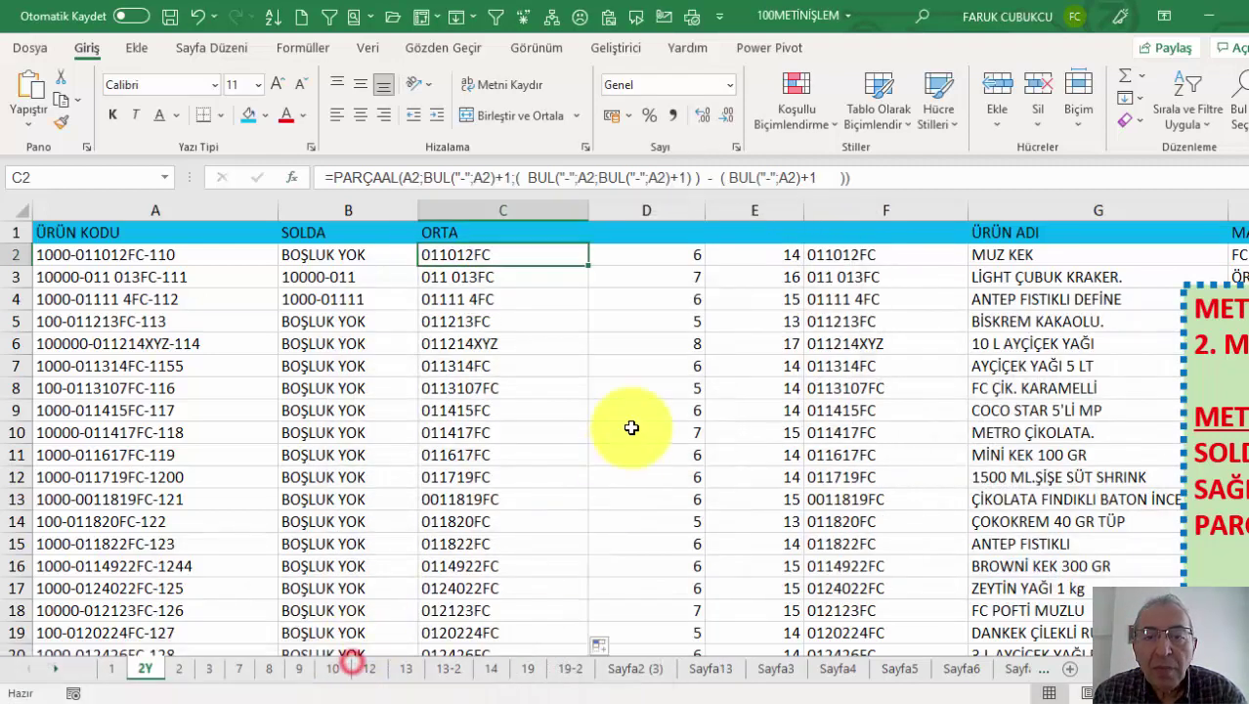
# Step: Inspect D2's helper formula and its BUL arguments
pyautogui.click(676, 254)
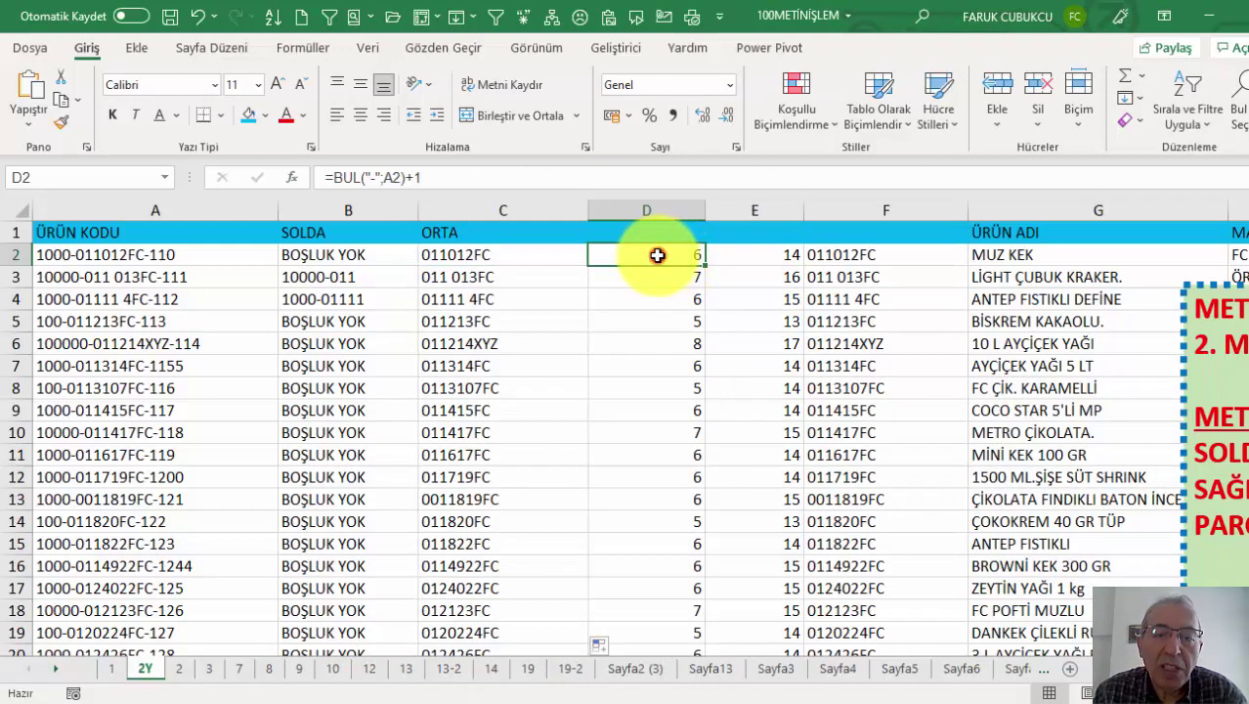
pyautogui.doubleClick(658, 255)
pyautogui.press('Escape')
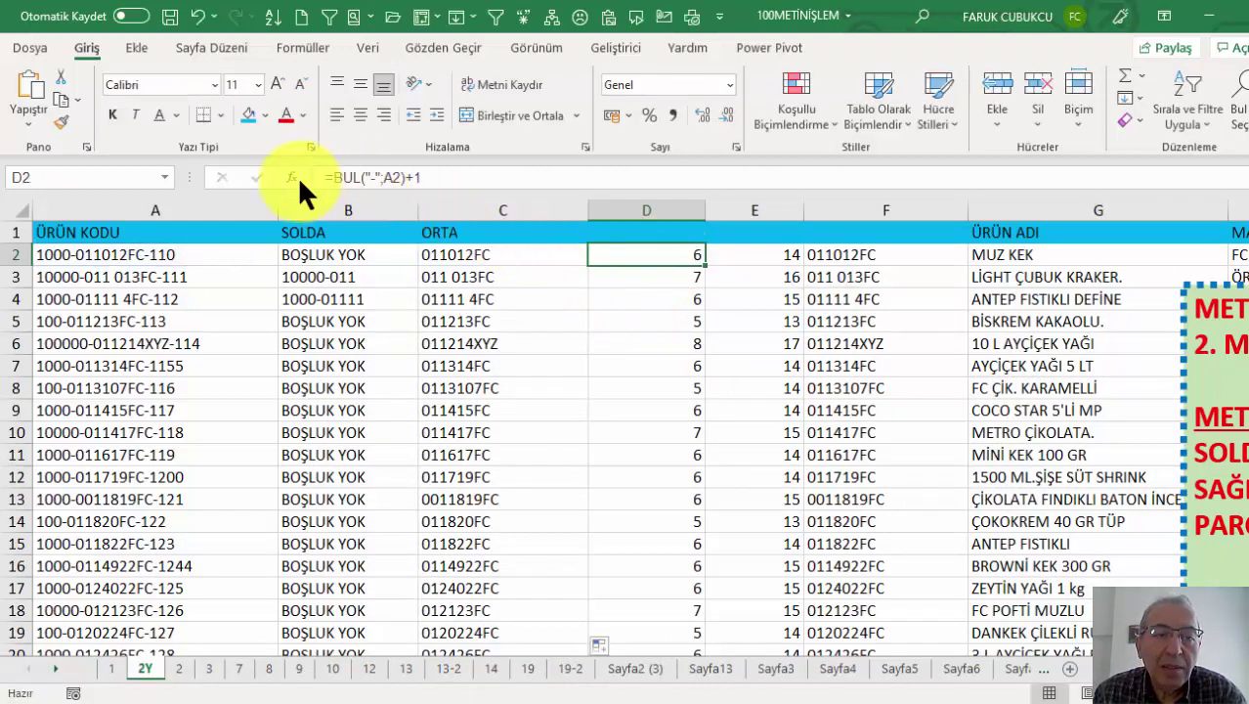
pyautogui.click(298, 177)
pyautogui.click(869, 476)
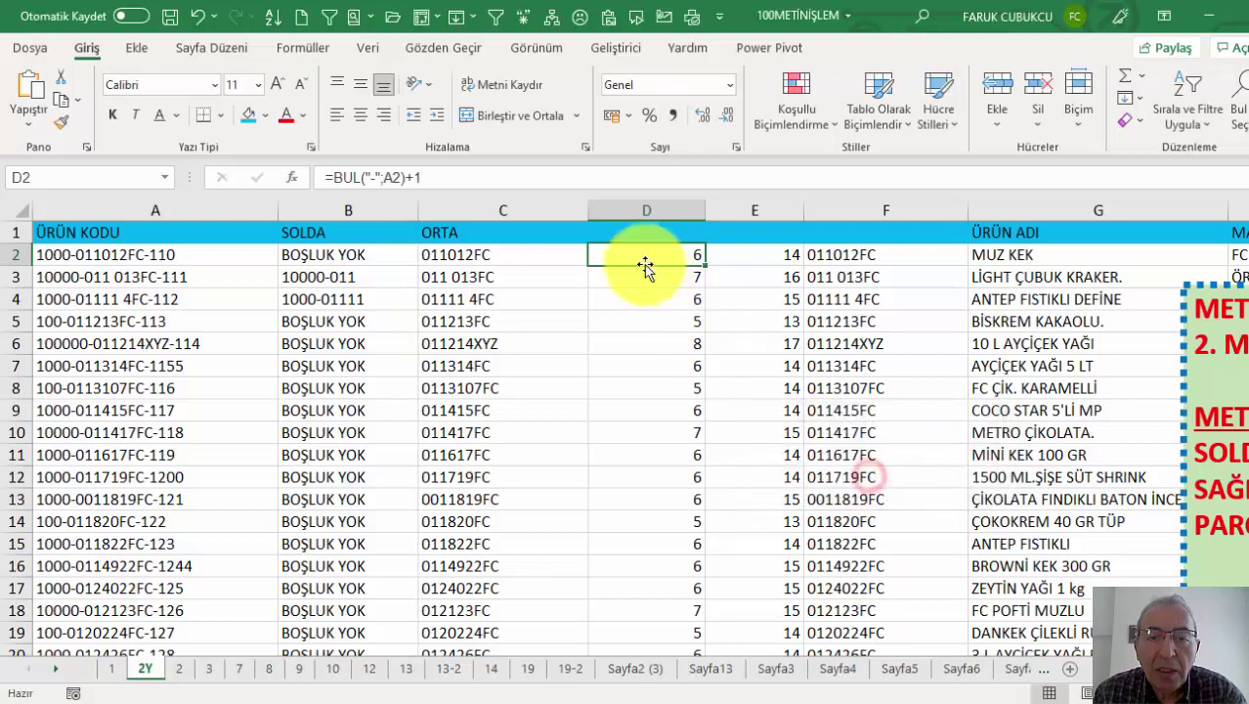
# Step: Remove the +1 from D2's =BUL("-";A2)+1 so it returns 5 again
pyautogui.doubleClick(653, 254)
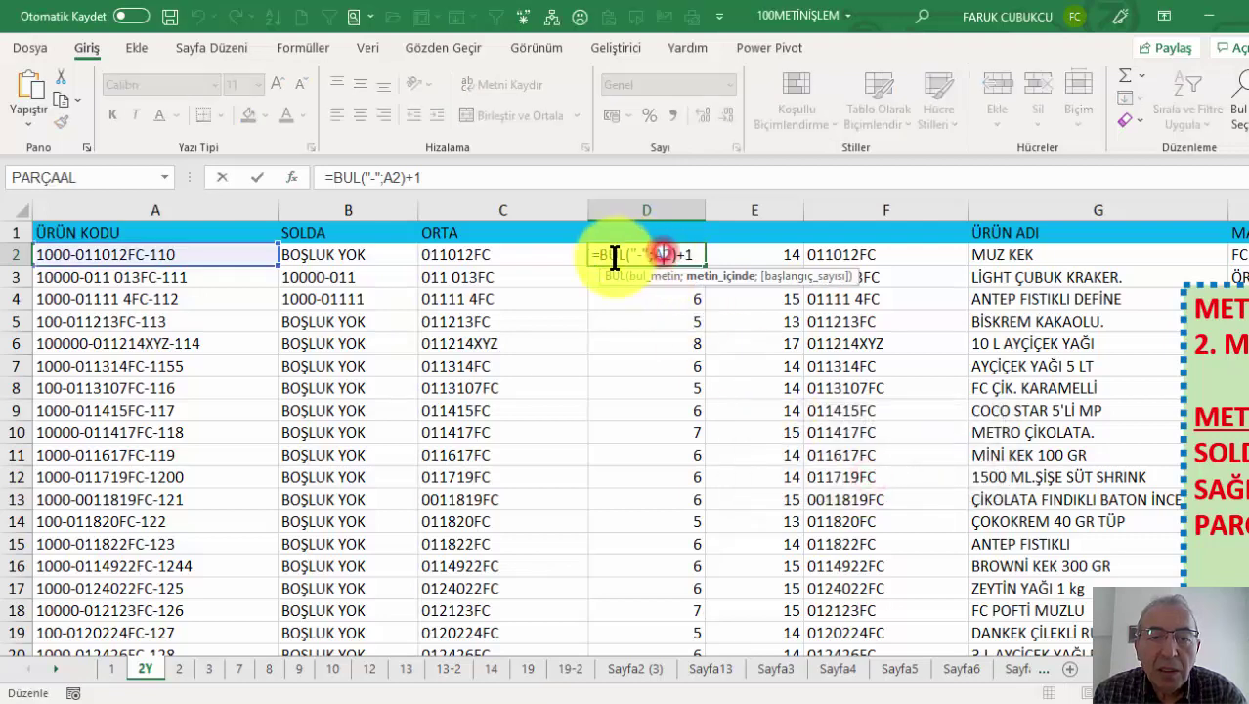
pyautogui.click(294, 176)
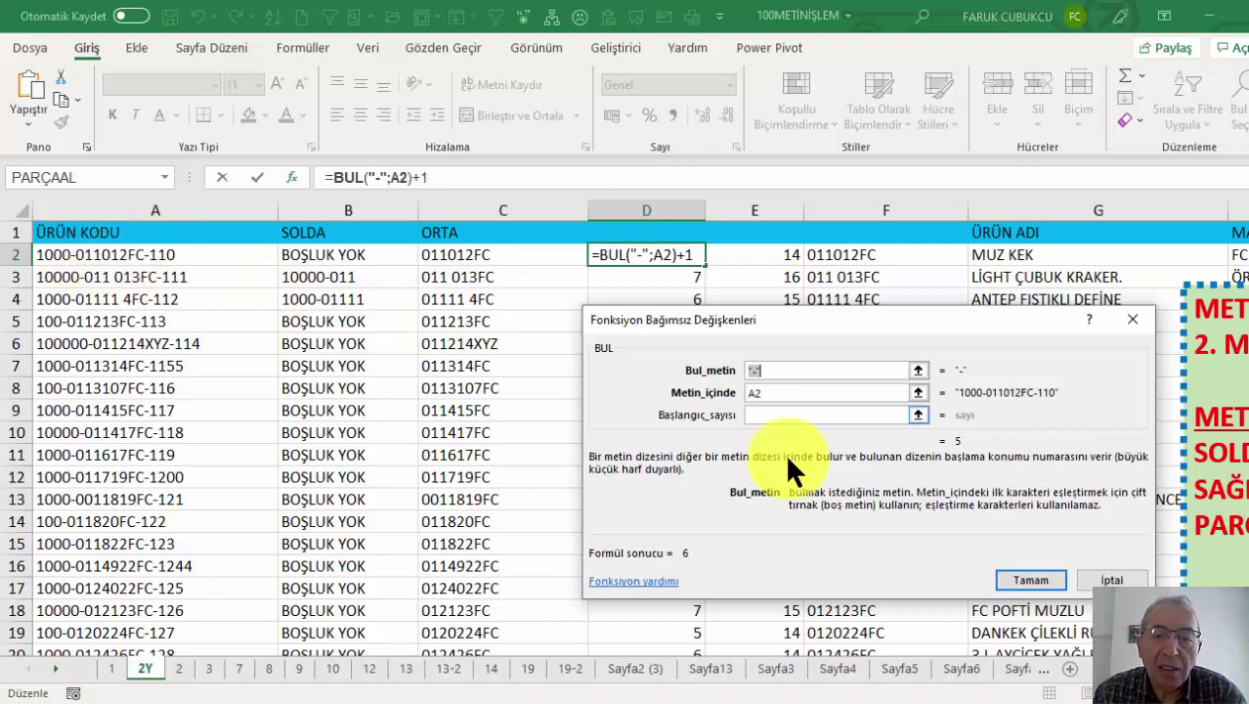
pyautogui.click(1031, 578)
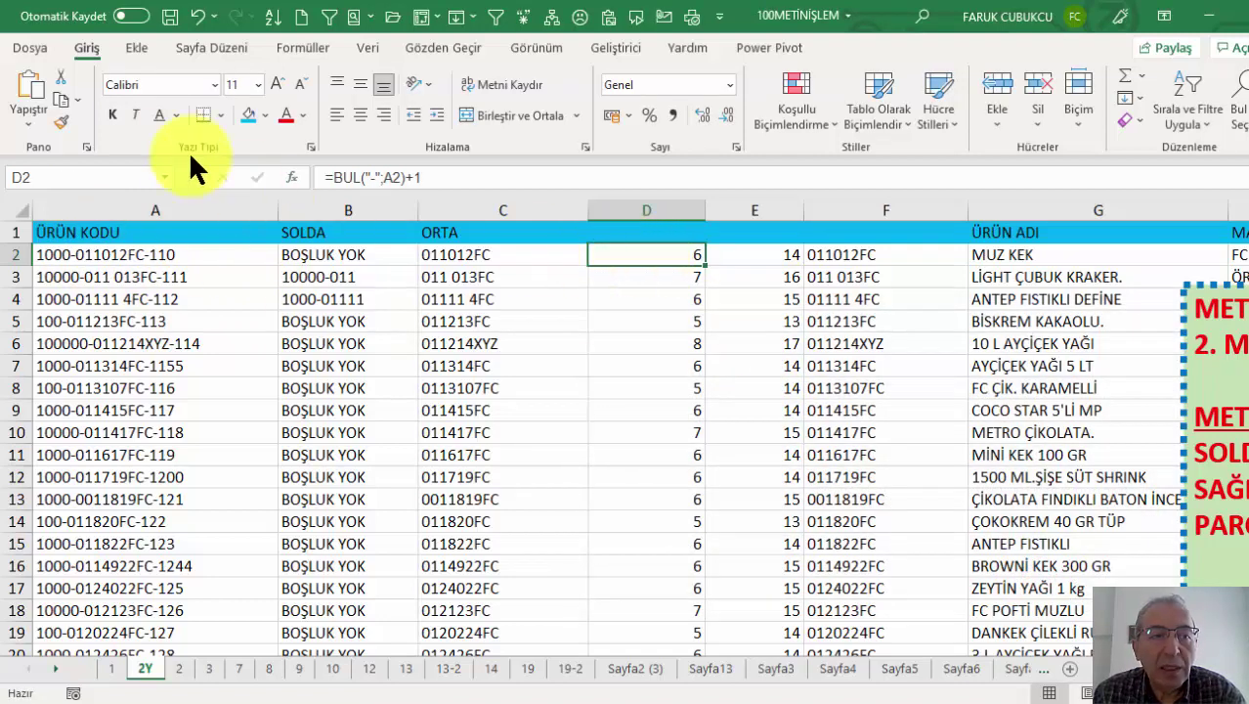
pyautogui.click(283, 176)
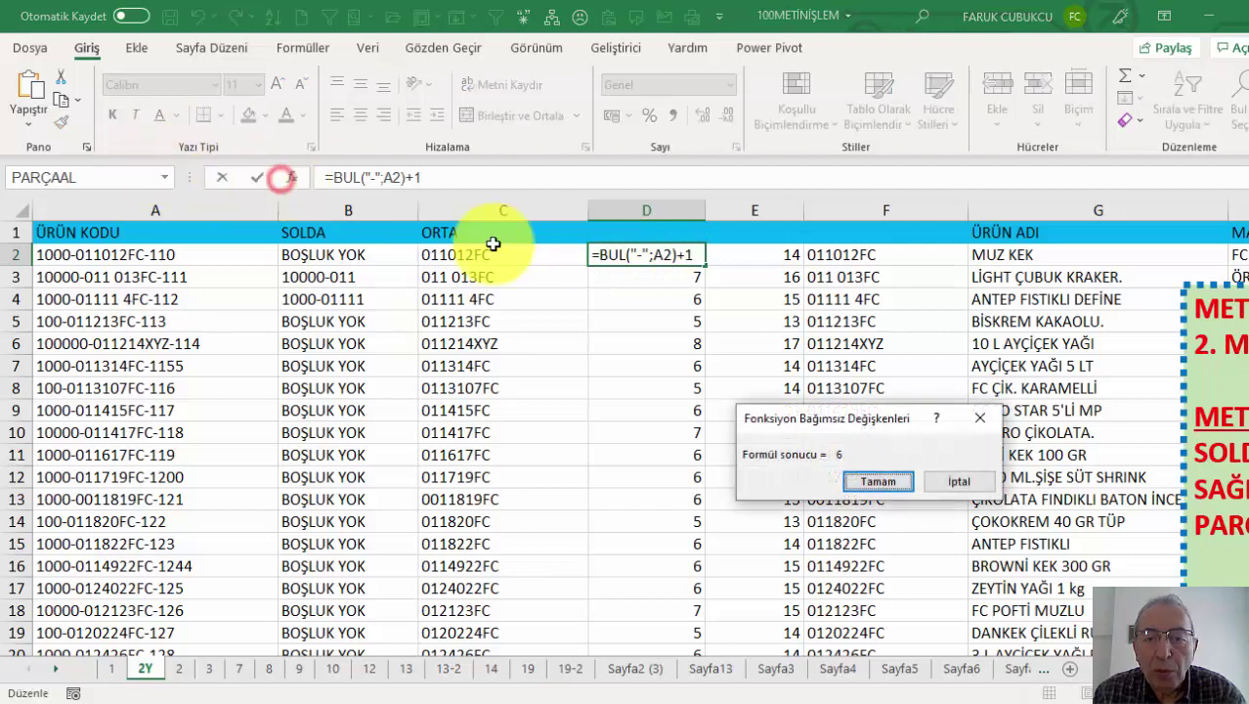
pyautogui.click(874, 478)
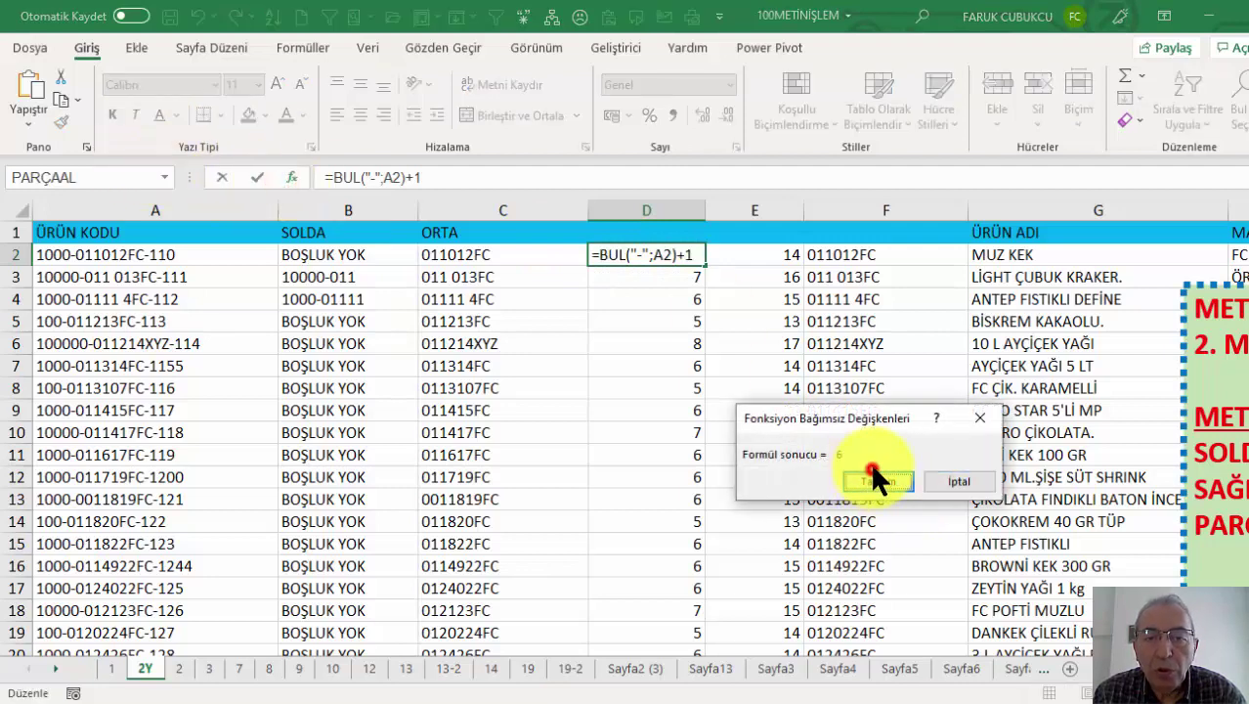
pyautogui.doubleClick(633, 254)
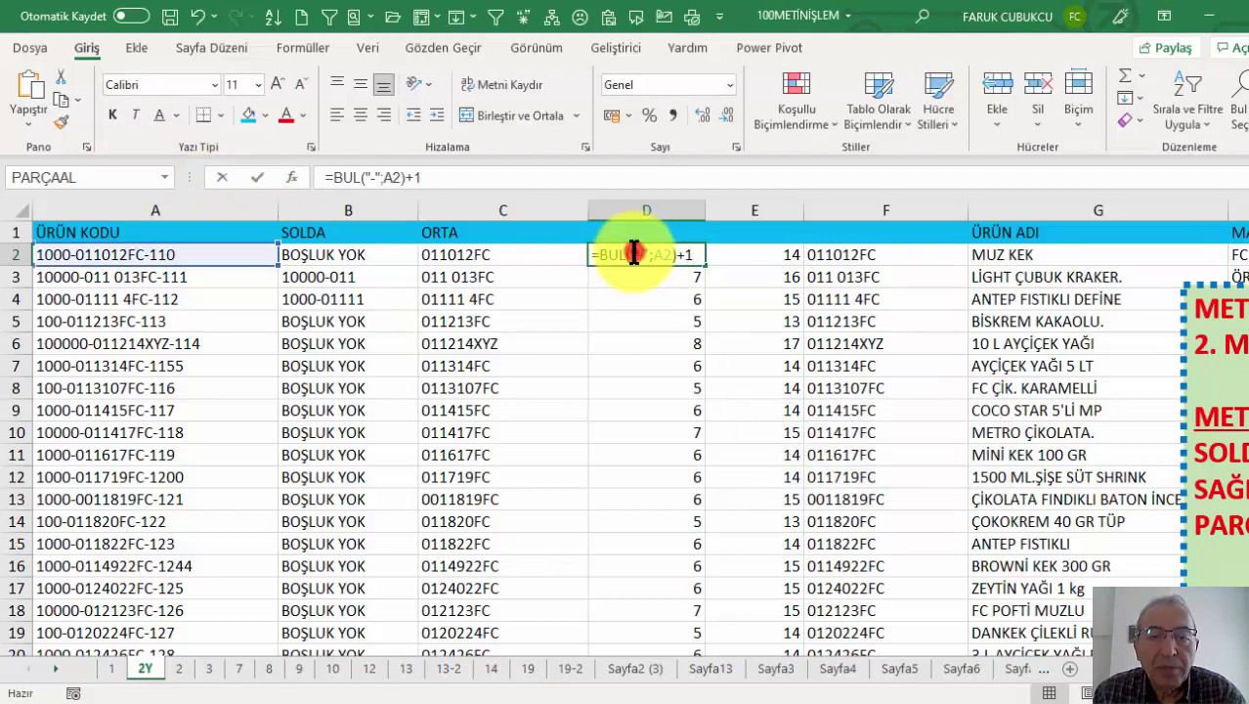
pyautogui.click(701, 256)
pyautogui.press('Return')
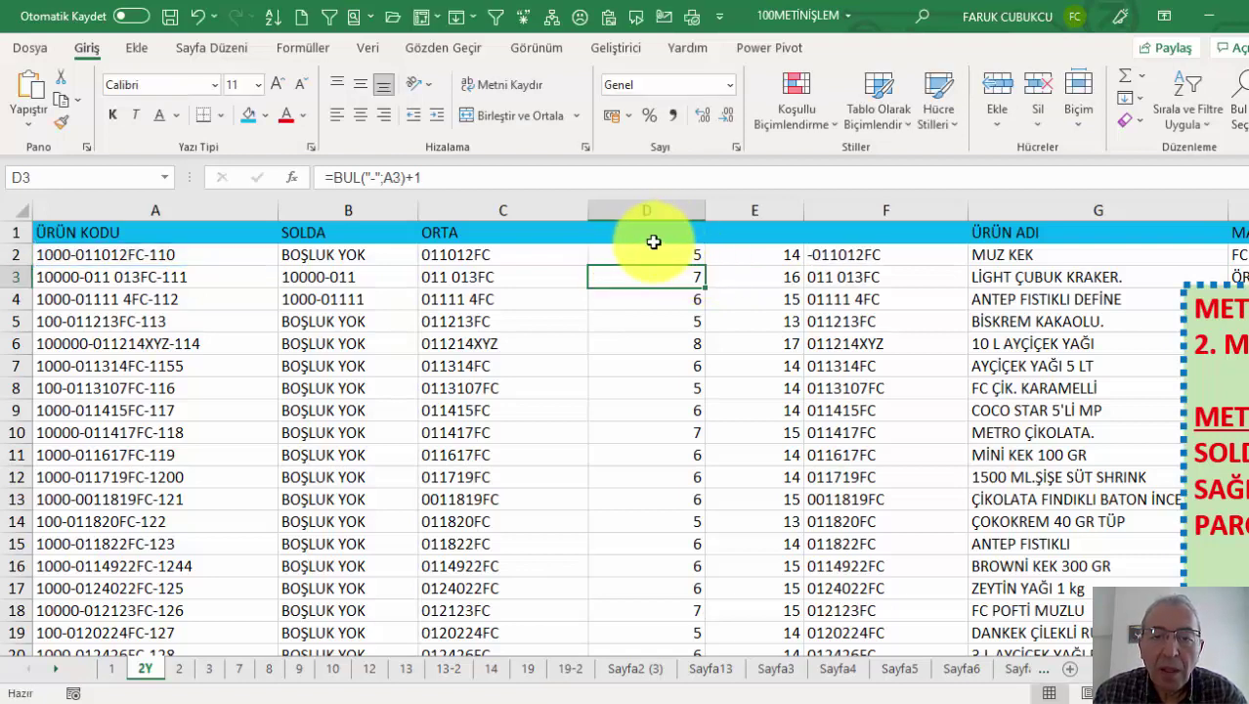
# Step: Enter 1 as D2's BUL start position, giving =BUL("-";A2;1), still returning 5
pyautogui.click(661, 256)
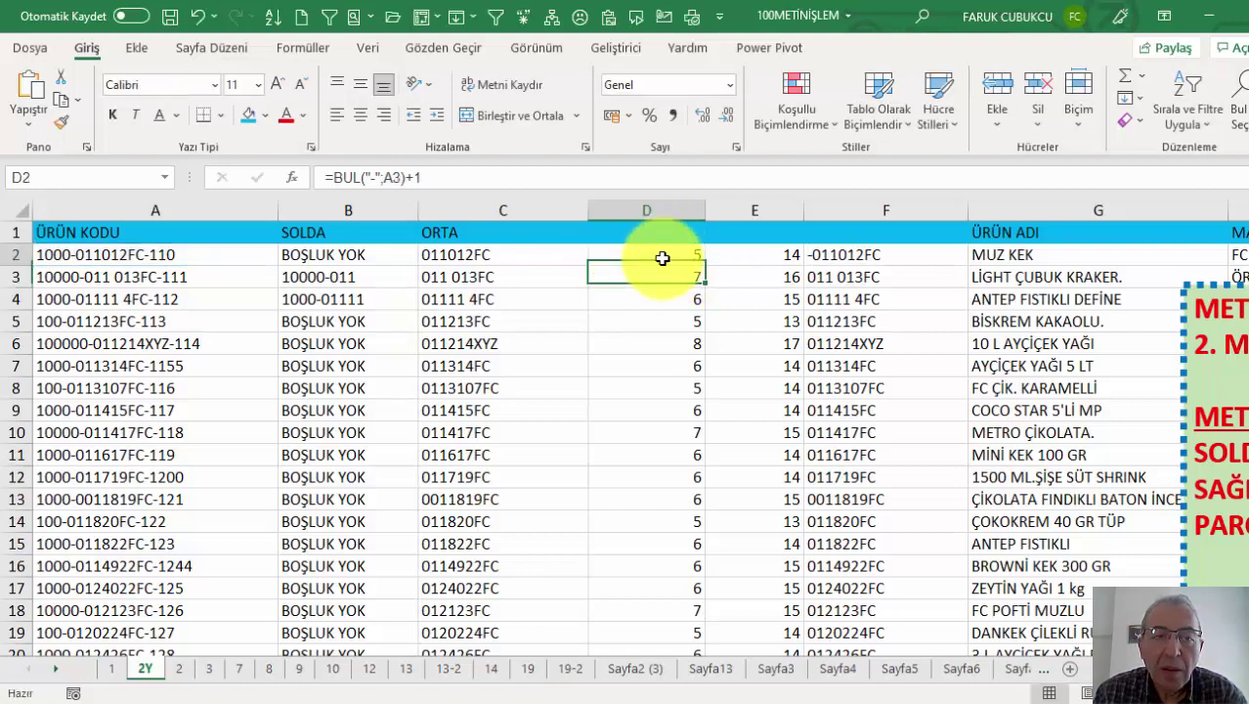
pyautogui.click(291, 178)
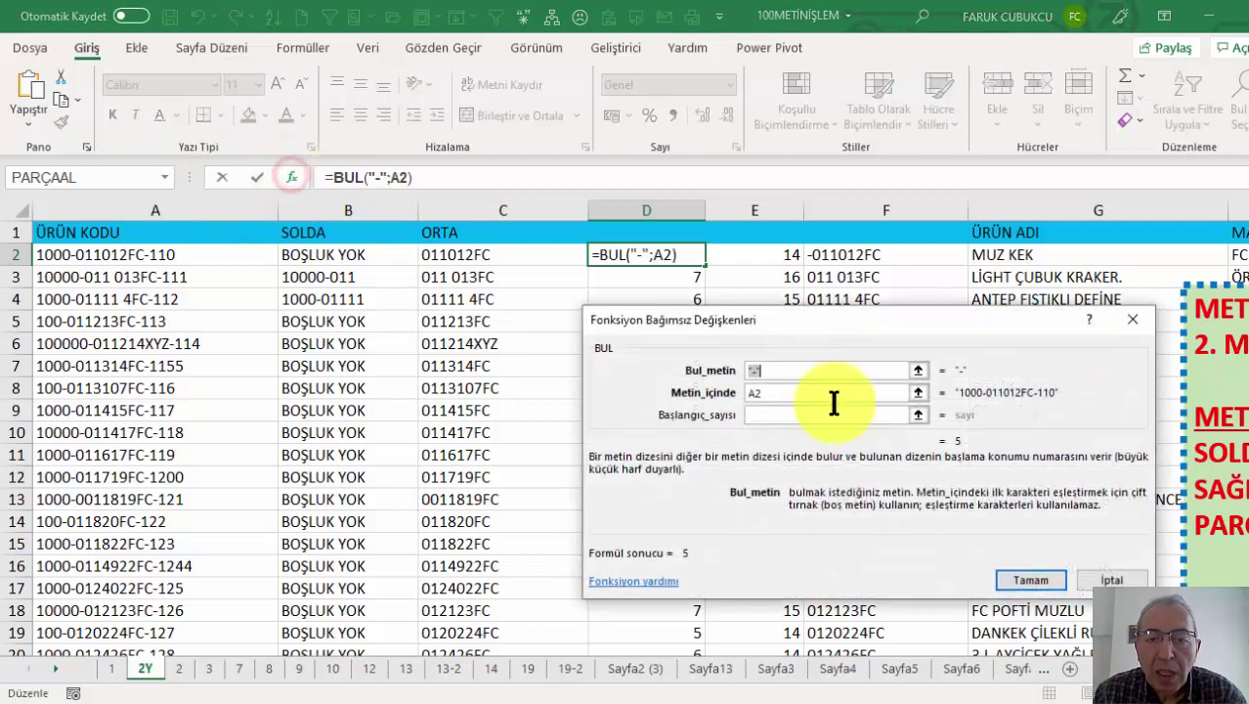
pyautogui.click(1030, 579)
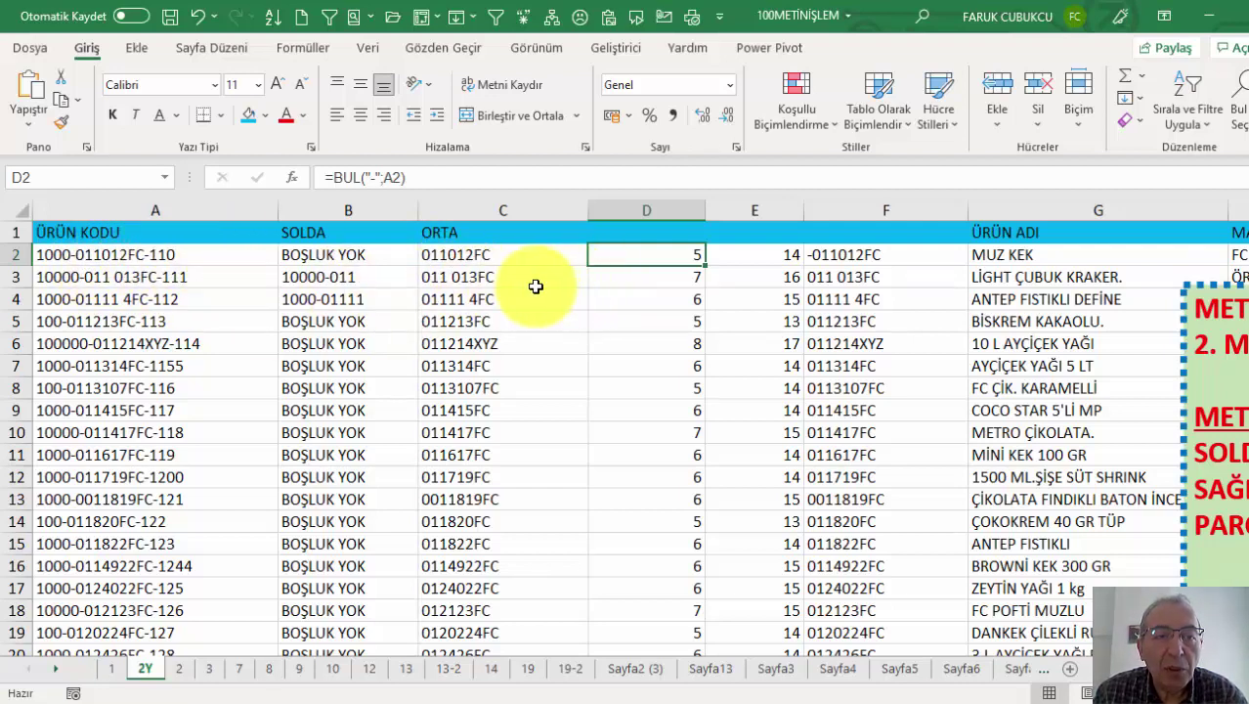
pyautogui.click(291, 179)
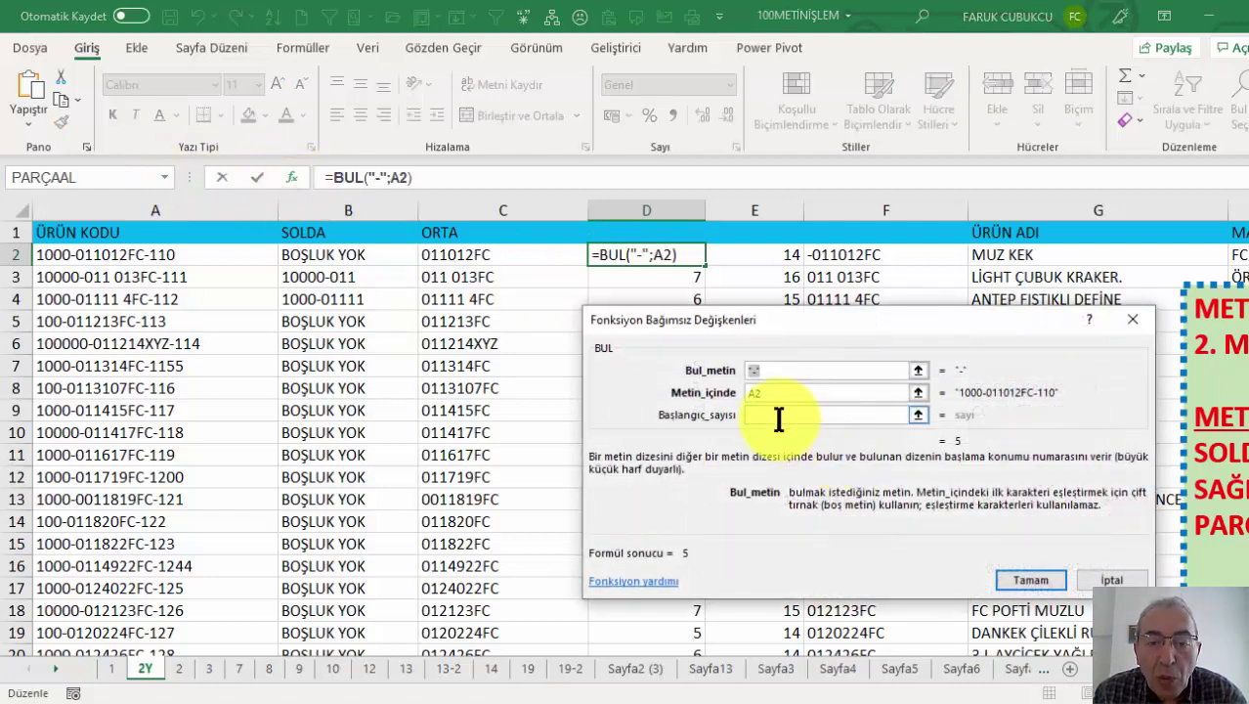
pyautogui.click(777, 415)
pyautogui.write('1')
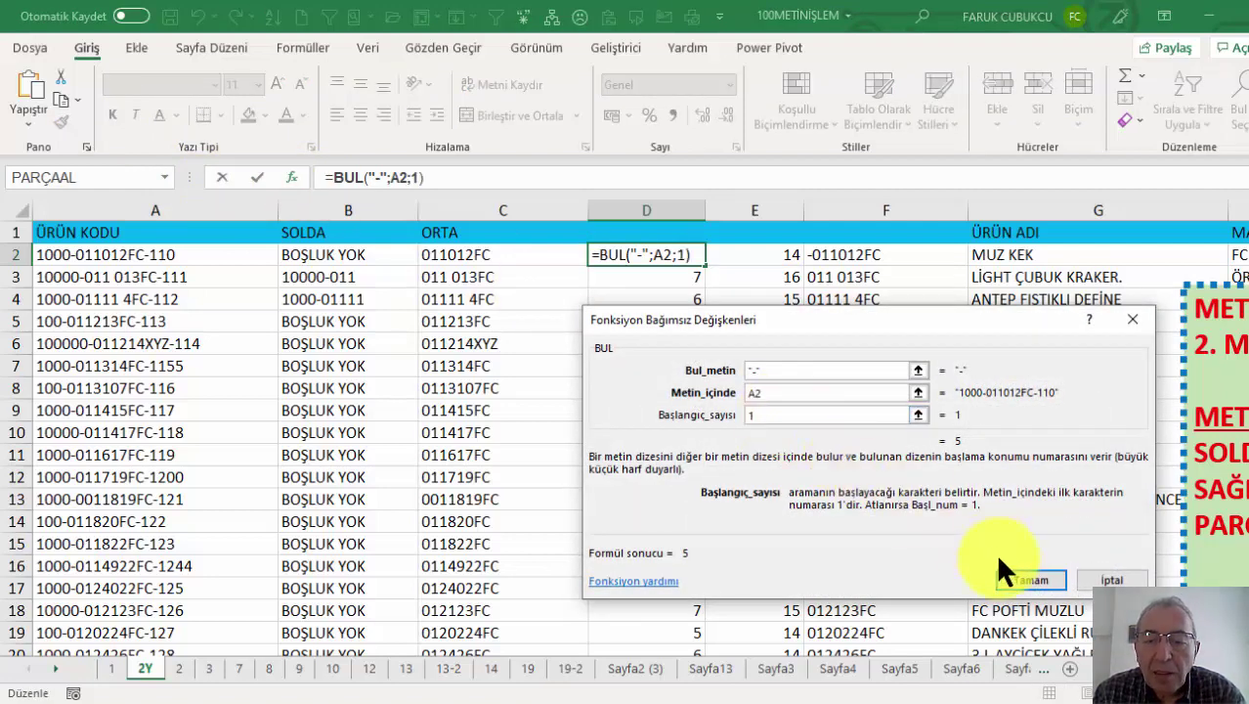
pyautogui.click(1007, 578)
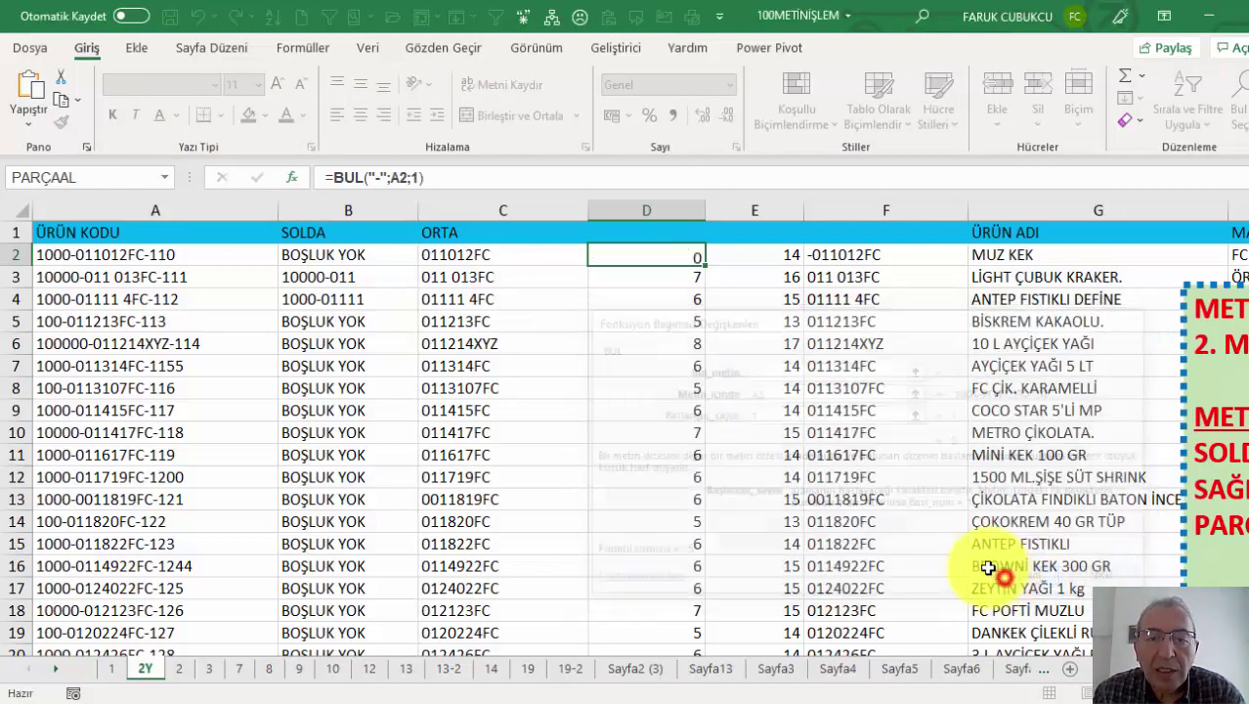
pyautogui.click(292, 179)
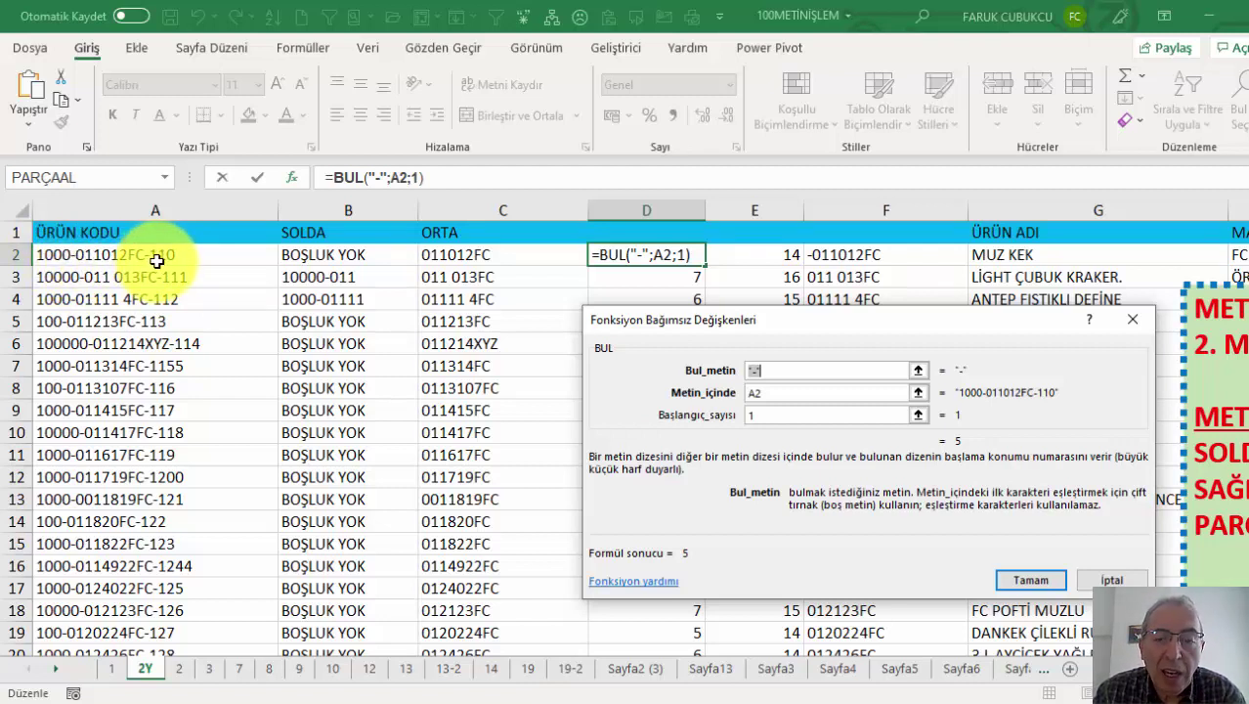
# Step: Clear the start position value of 1 from D2's BUL arguments
pyautogui.click(772, 412)
pyautogui.press('BackSpace')
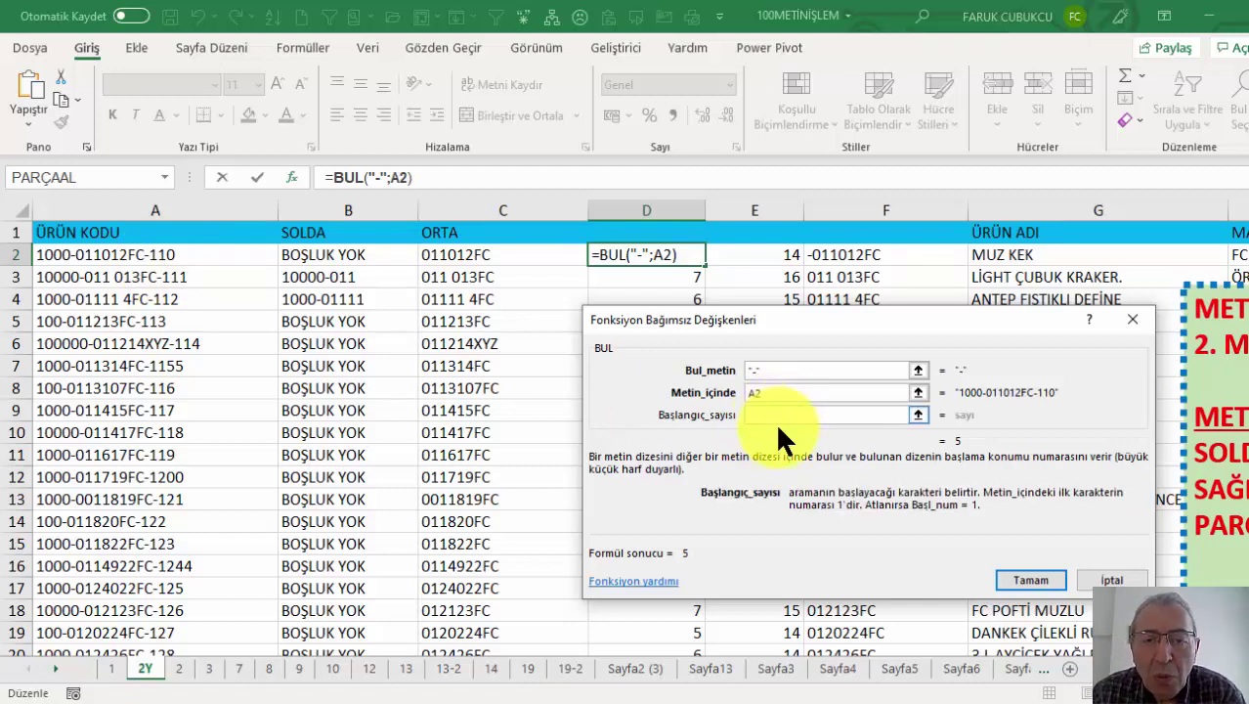
pyautogui.click(430, 179)
pyautogui.moveTo(373, 176); pyautogui.dragTo(332, 175)
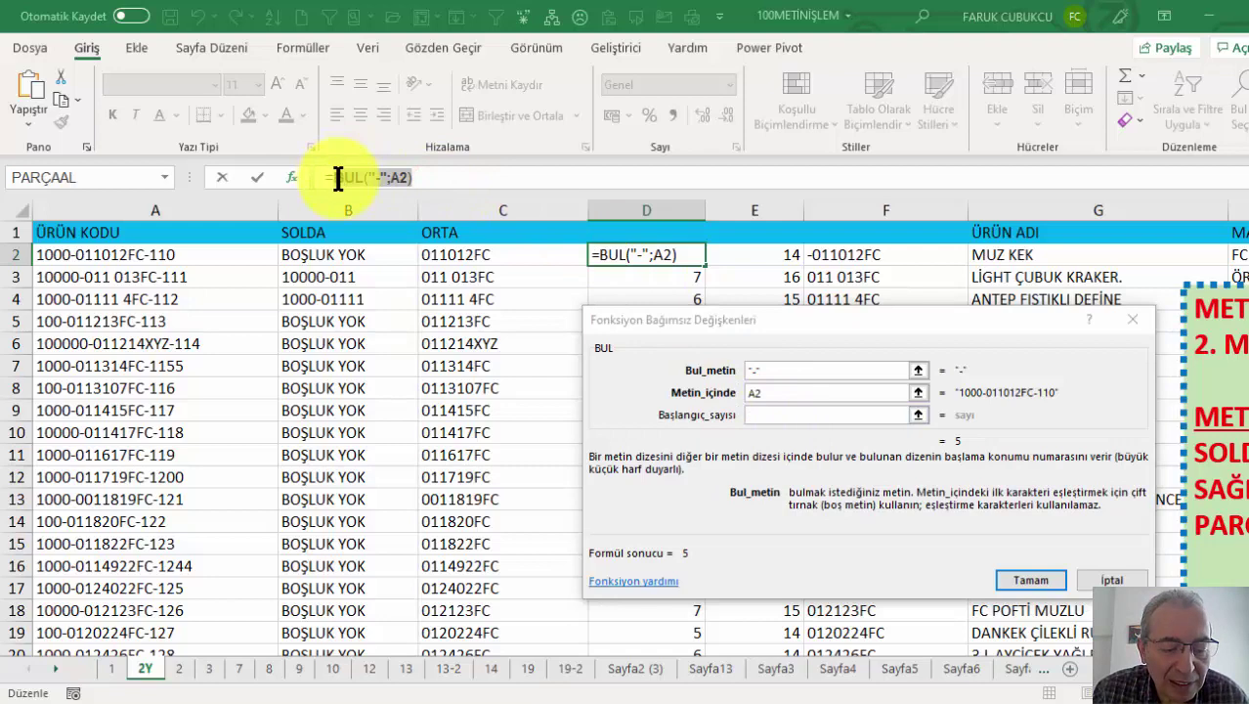
pyautogui.click(761, 415)
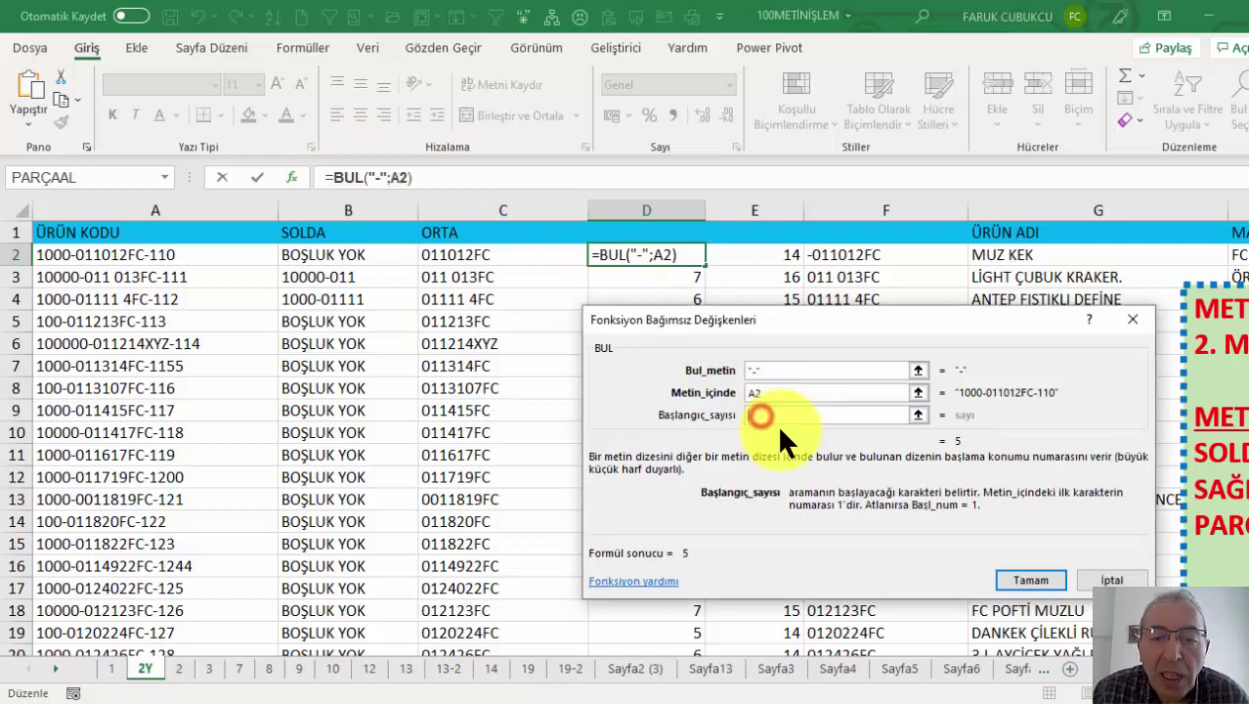
# Step: Set the start position to BUL("-";A2)+1 so D2 returns 14
pyautogui.click(163, 176)
pyautogui.click(83, 214)
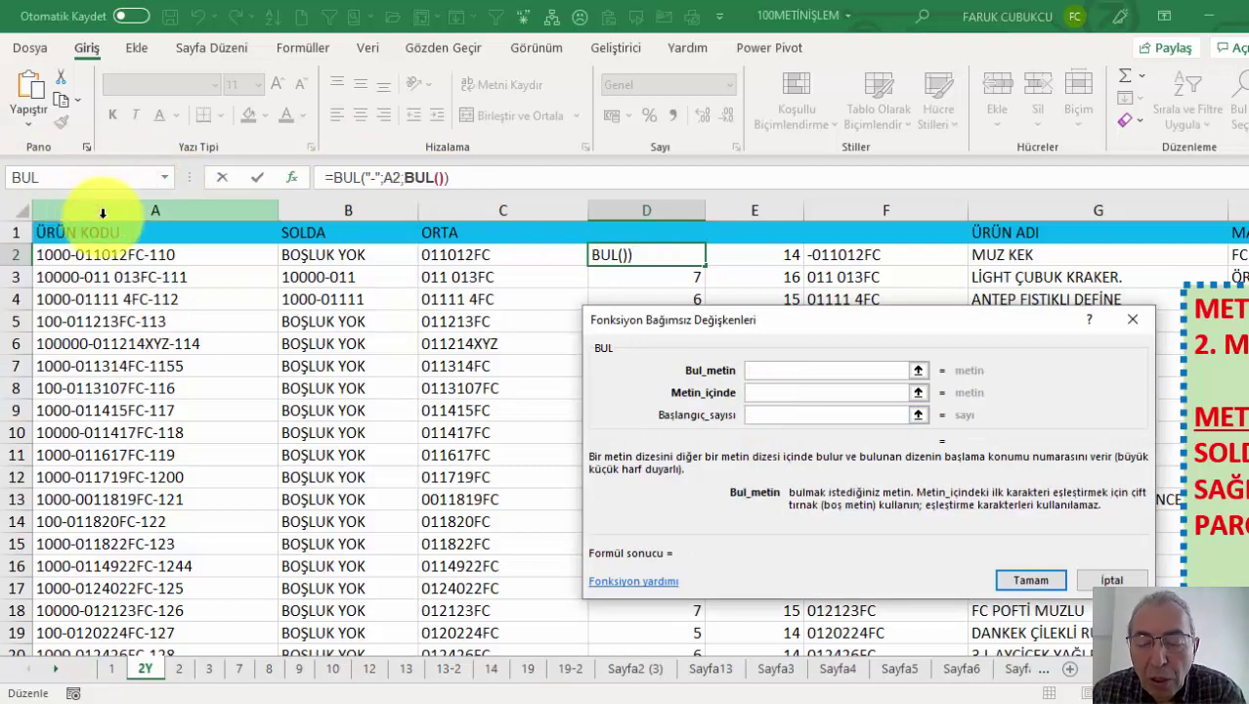
pyautogui.write('"-"')
pyautogui.click(760, 392)
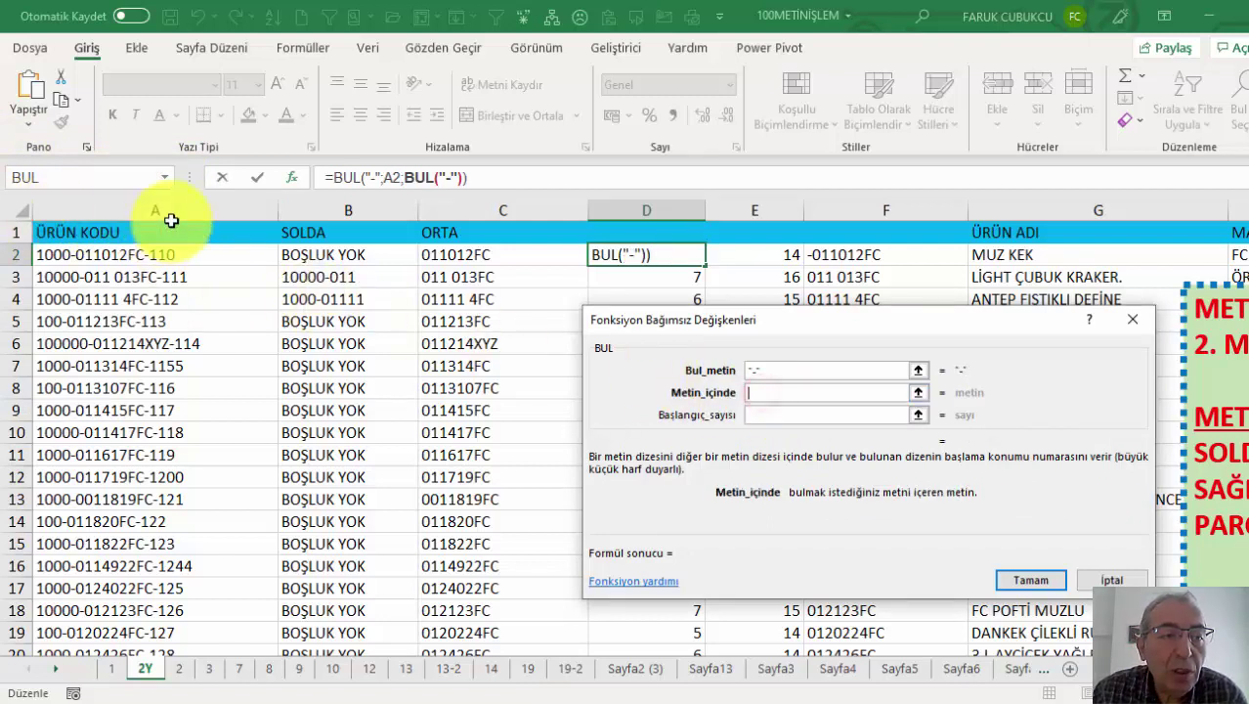
pyautogui.click(133, 255)
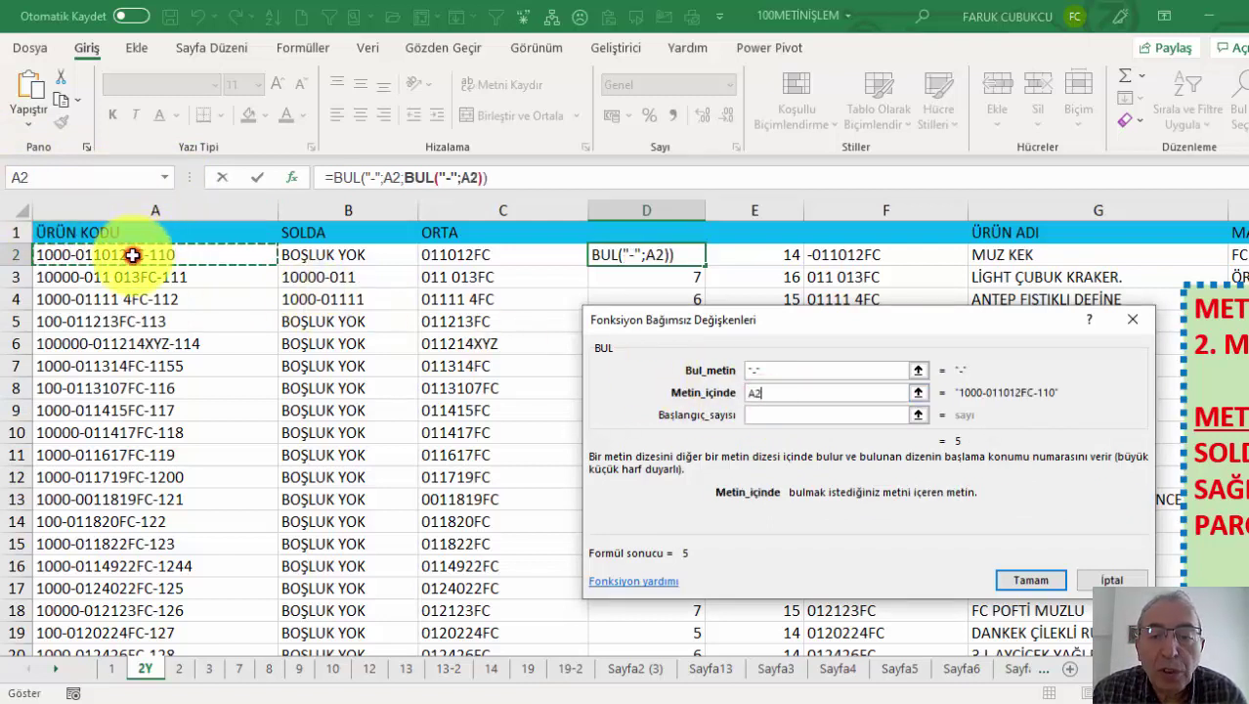
pyautogui.click(350, 177)
pyautogui.click(819, 421)
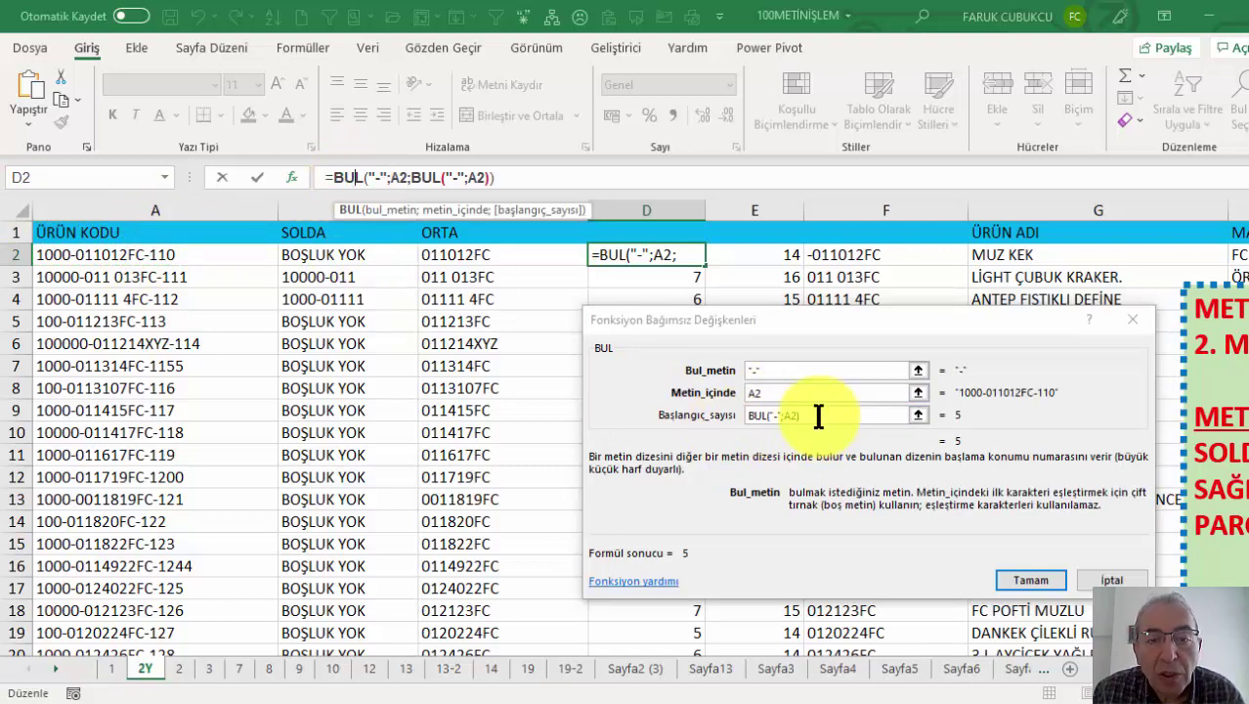
pyautogui.click(819, 417)
pyautogui.write('+1')
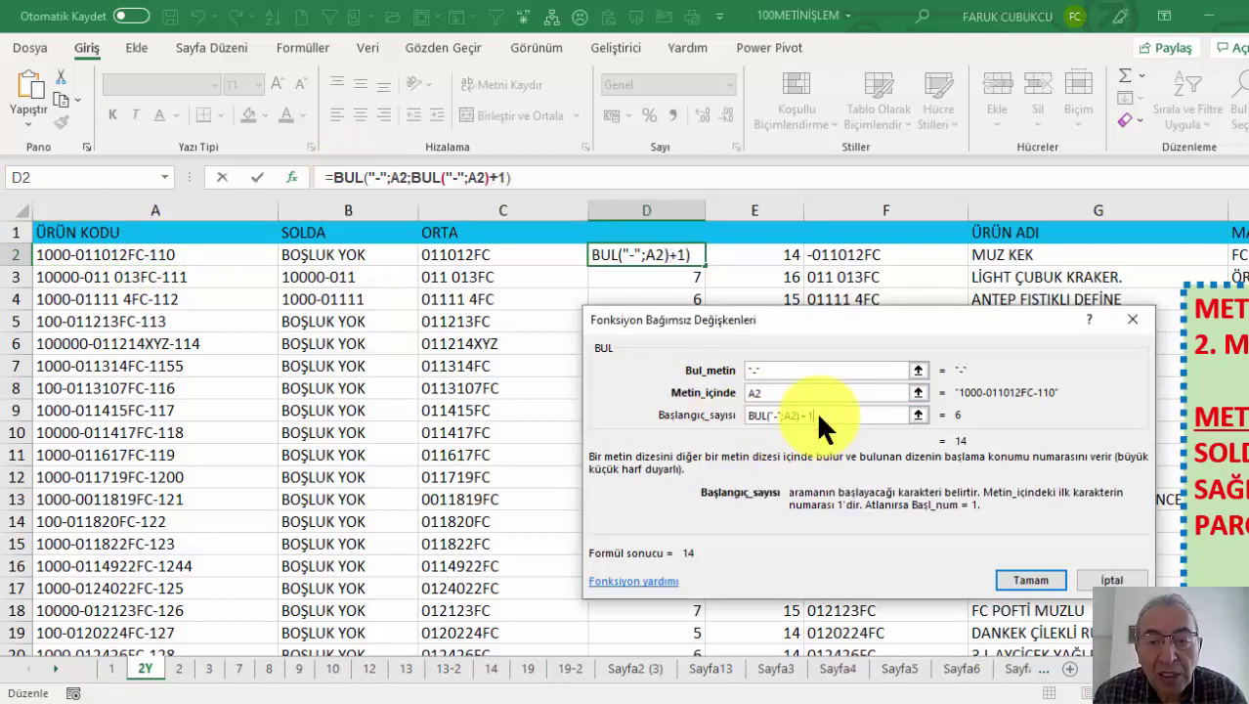
pyautogui.press('Return')
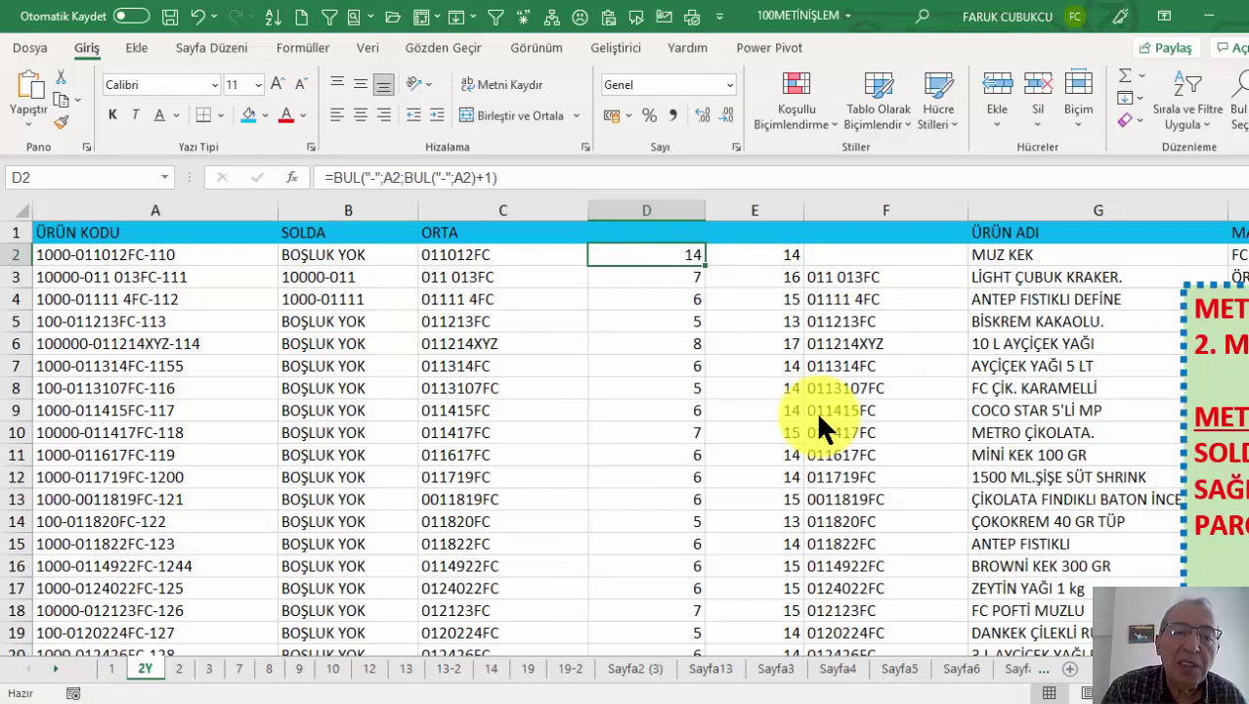
pyautogui.click(538, 254)
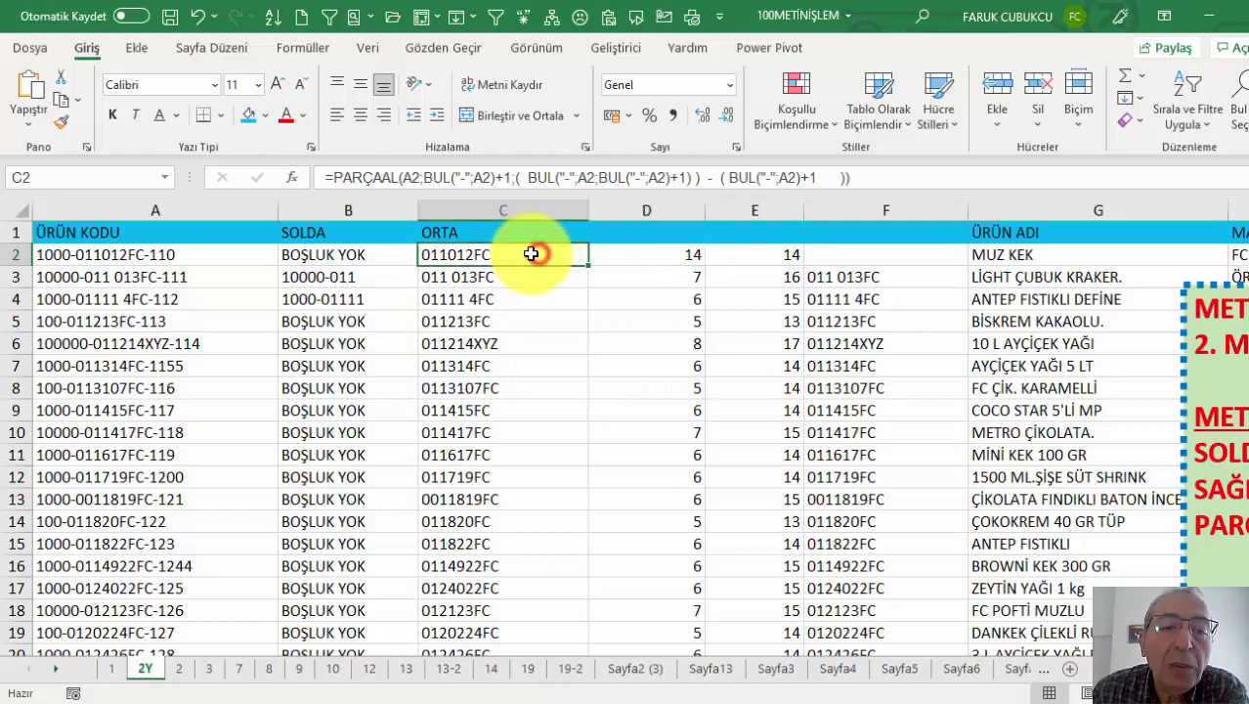
pyautogui.click(293, 178)
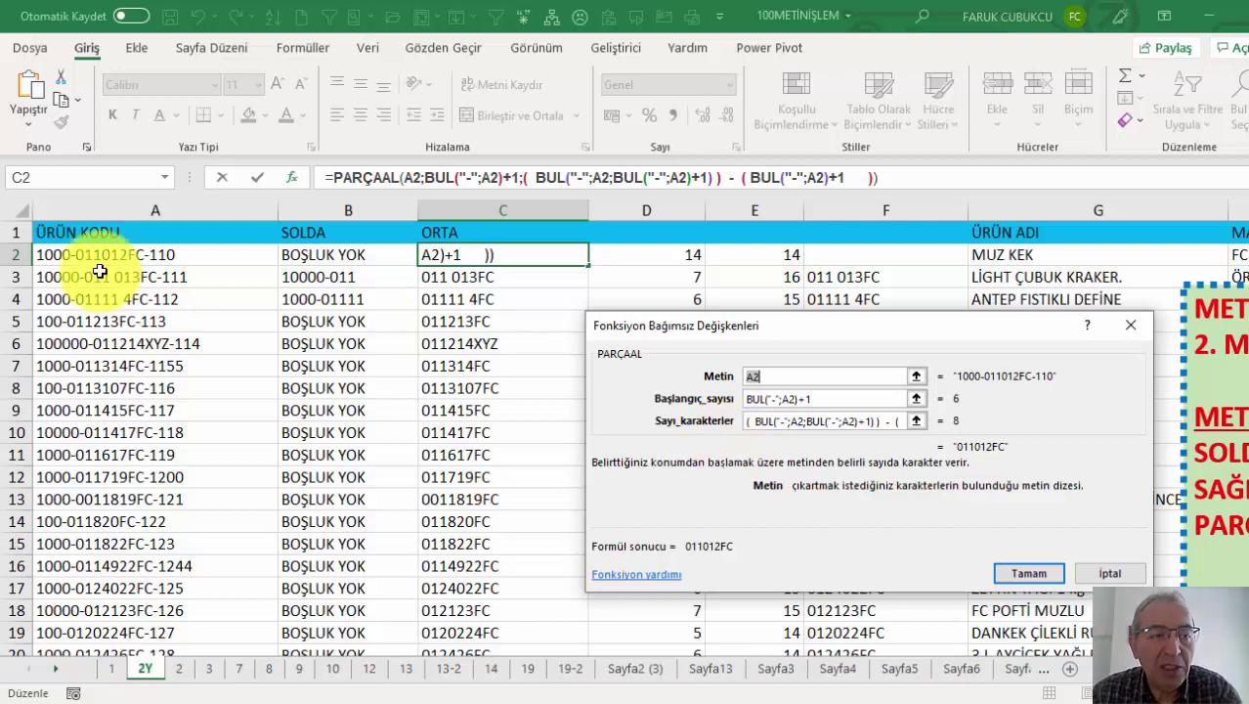
pyautogui.press('Return')
pyautogui.scroll(2, 432, 468)
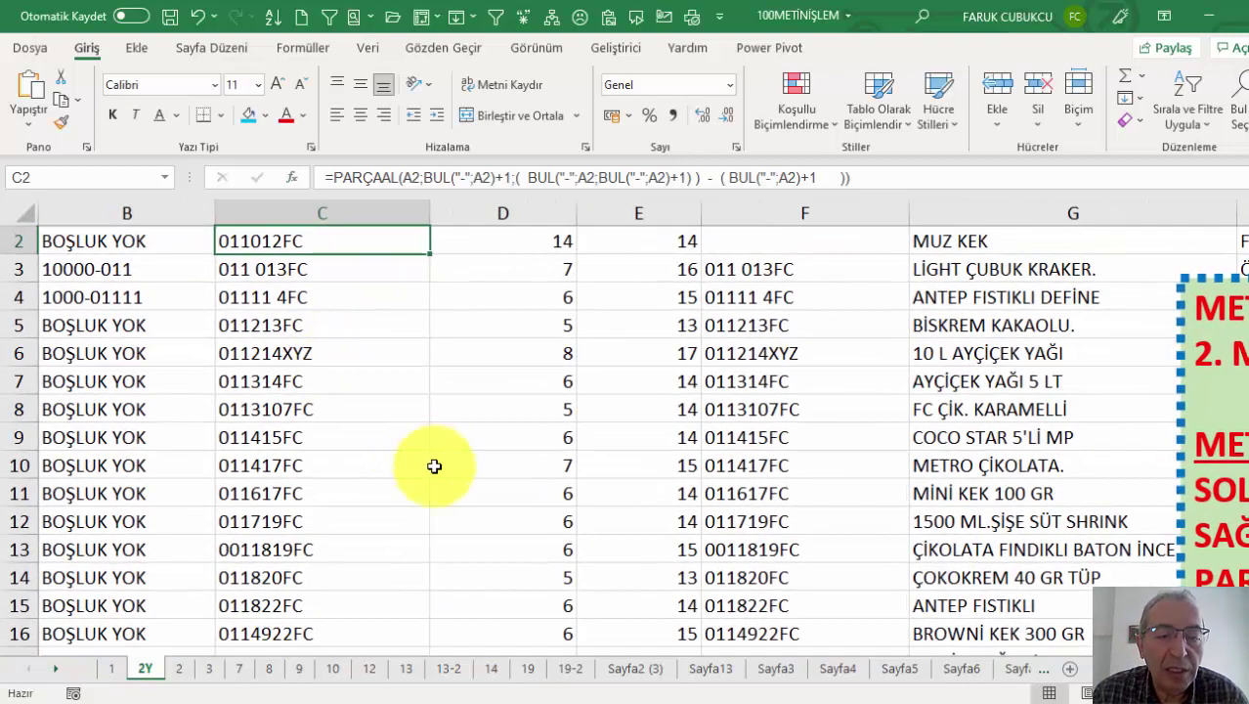
pyautogui.hscroll(-2, 61, 245)
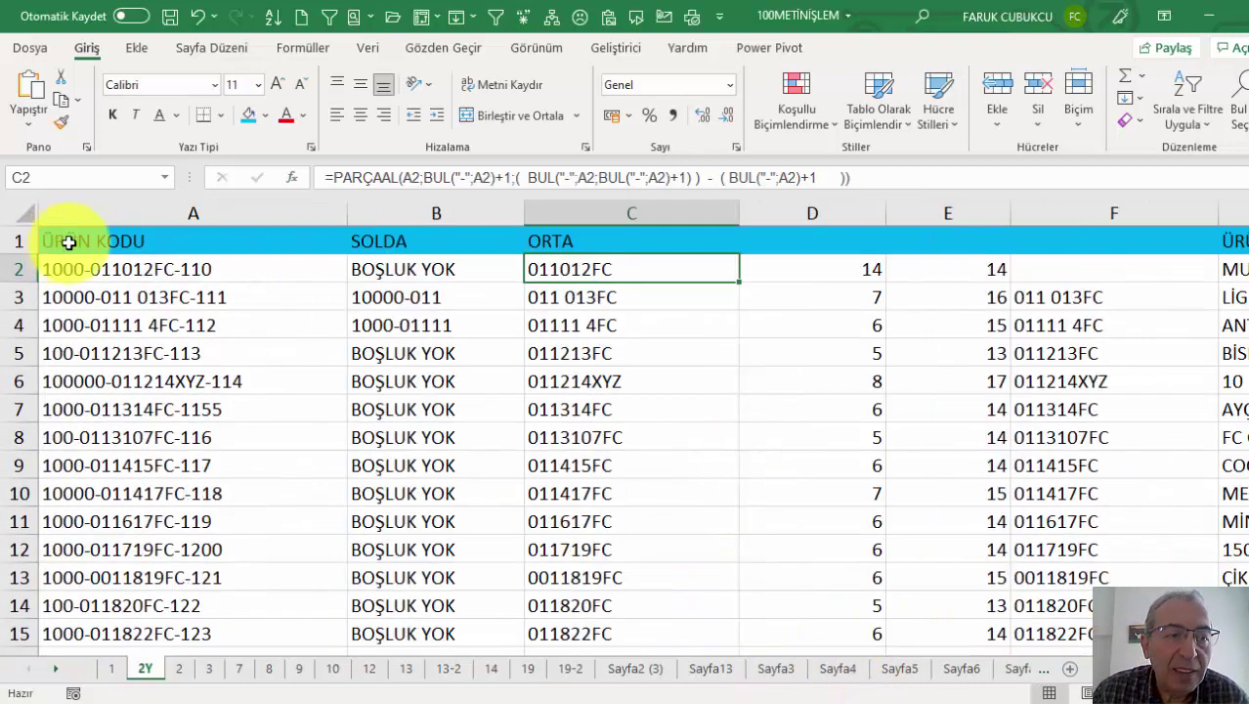
pyautogui.click(147, 268)
pyautogui.doubleClick(93, 273)
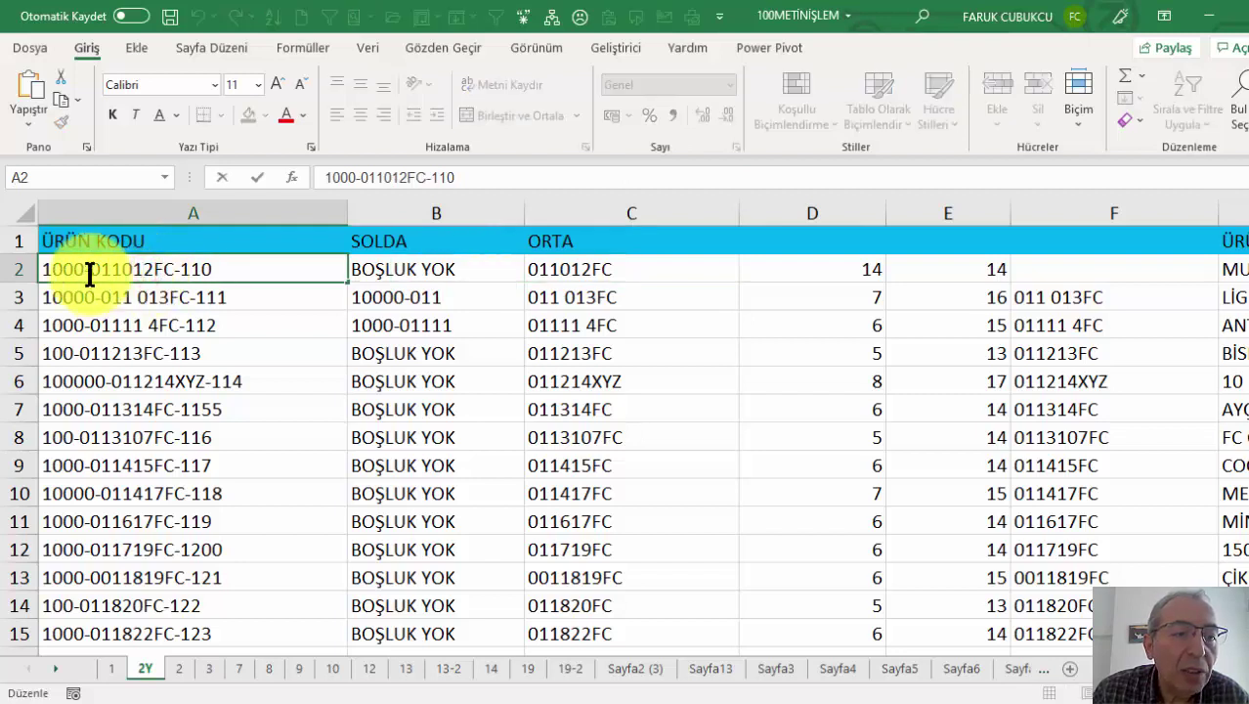
pyautogui.moveTo(91, 273); pyautogui.dragTo(173, 272)
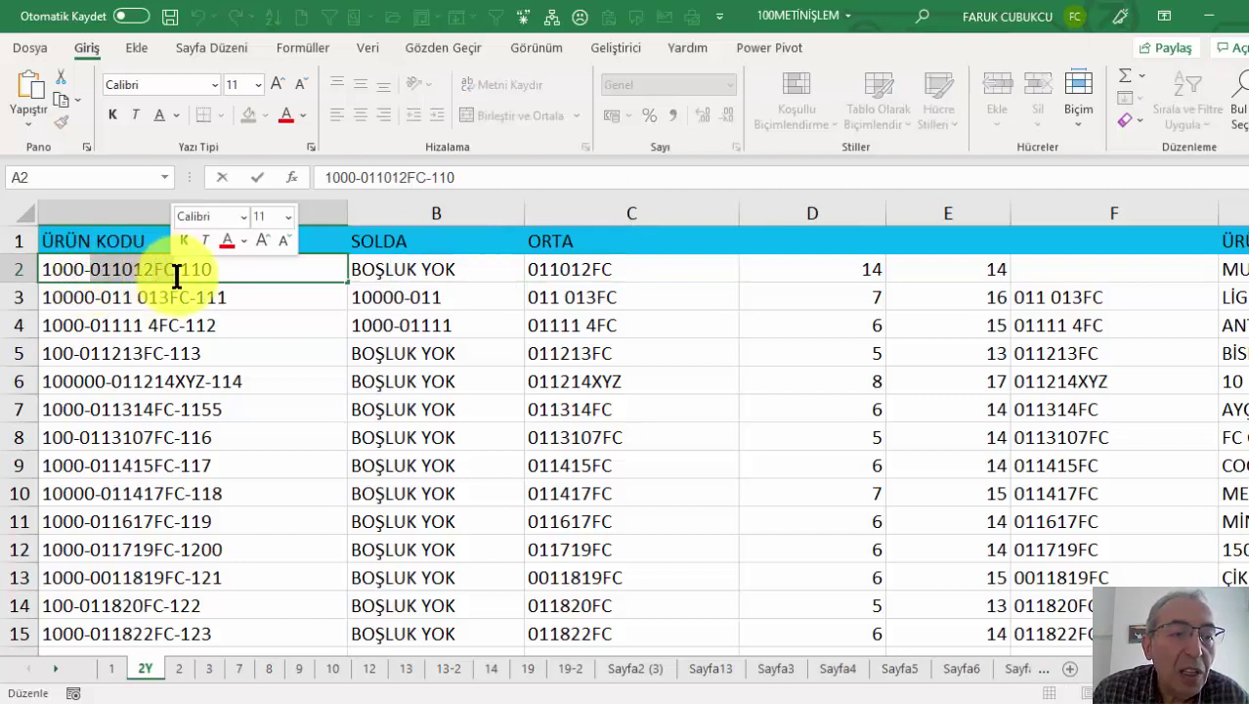
pyautogui.click(181, 270)
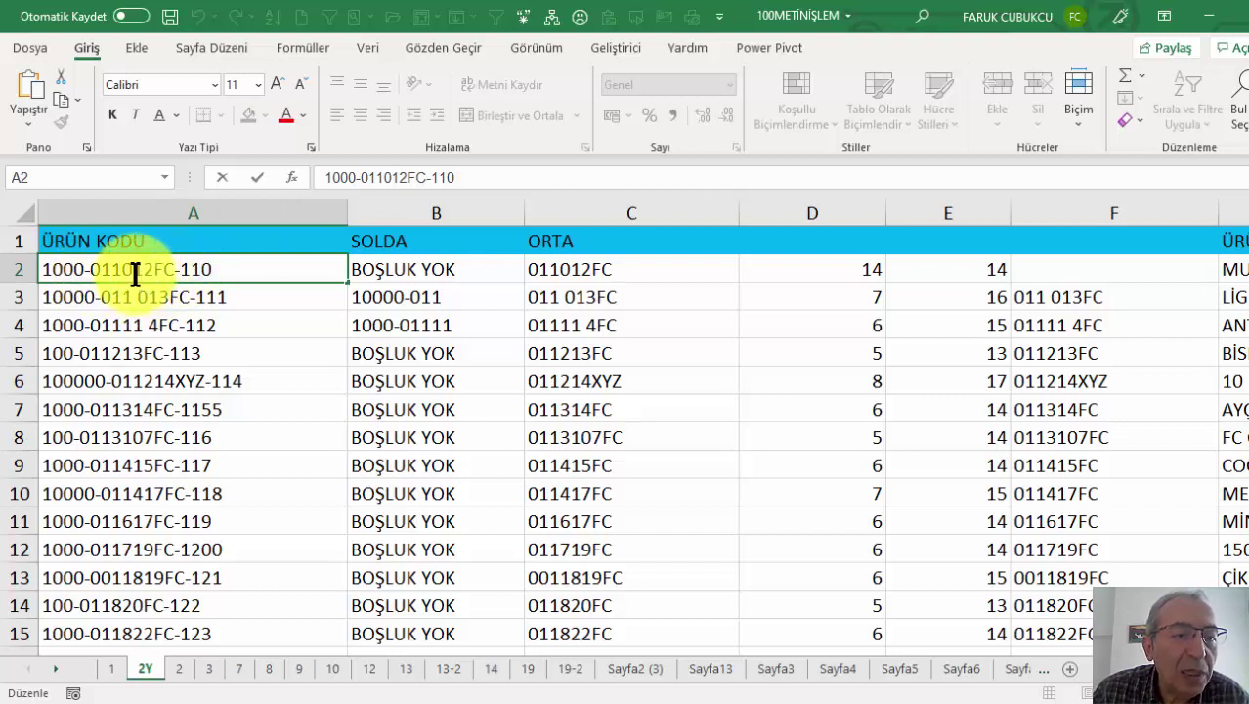
pyautogui.press('Escape')
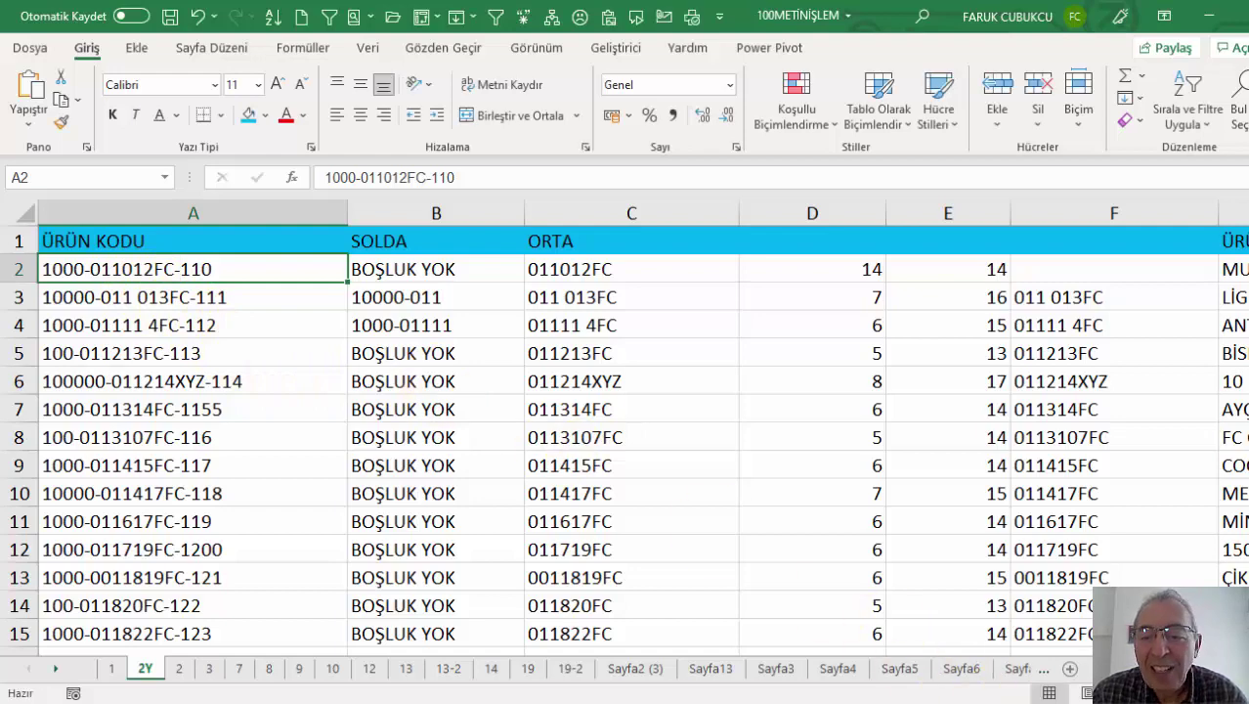
pyautogui.hscroll(2, 574, 243)
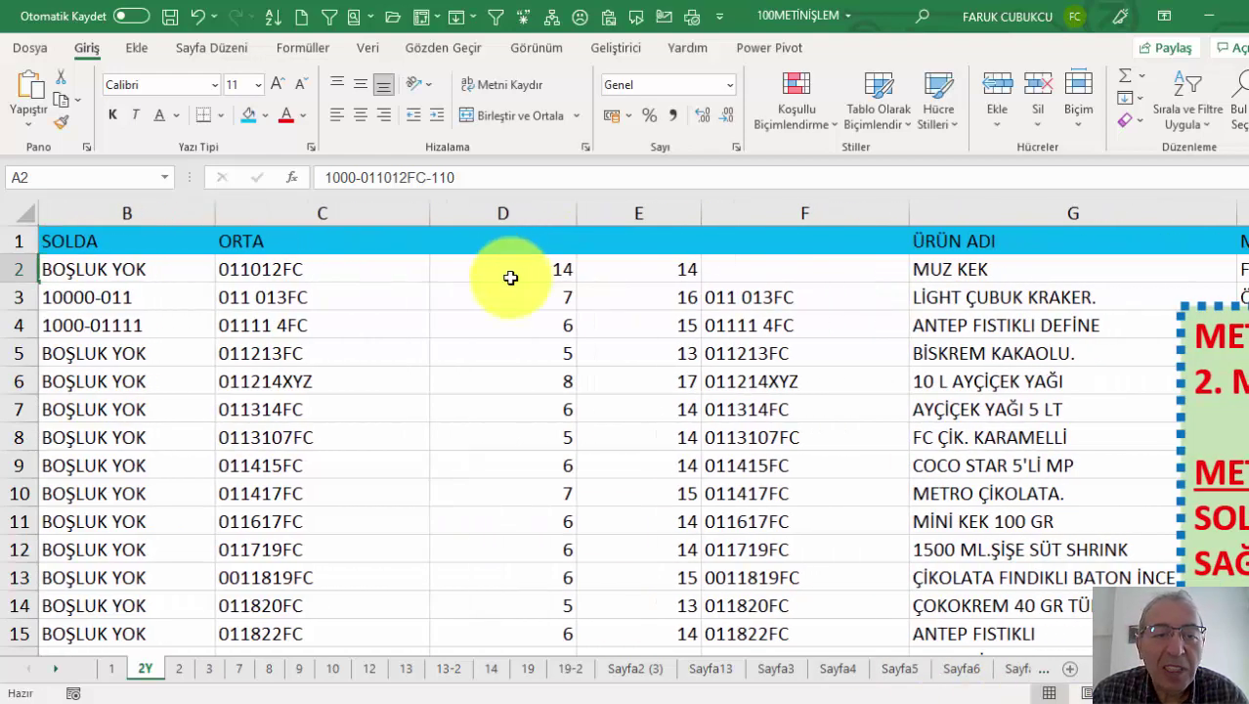
pyautogui.doubleClick(347, 270)
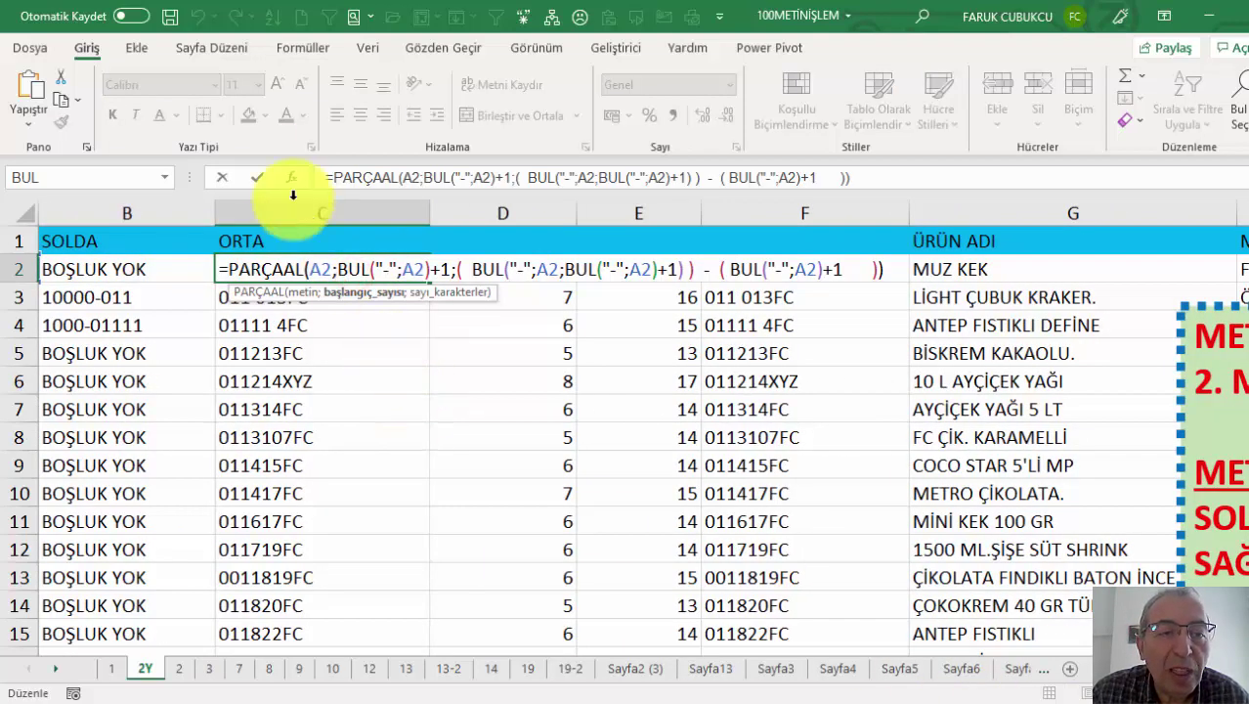
pyautogui.click(293, 176)
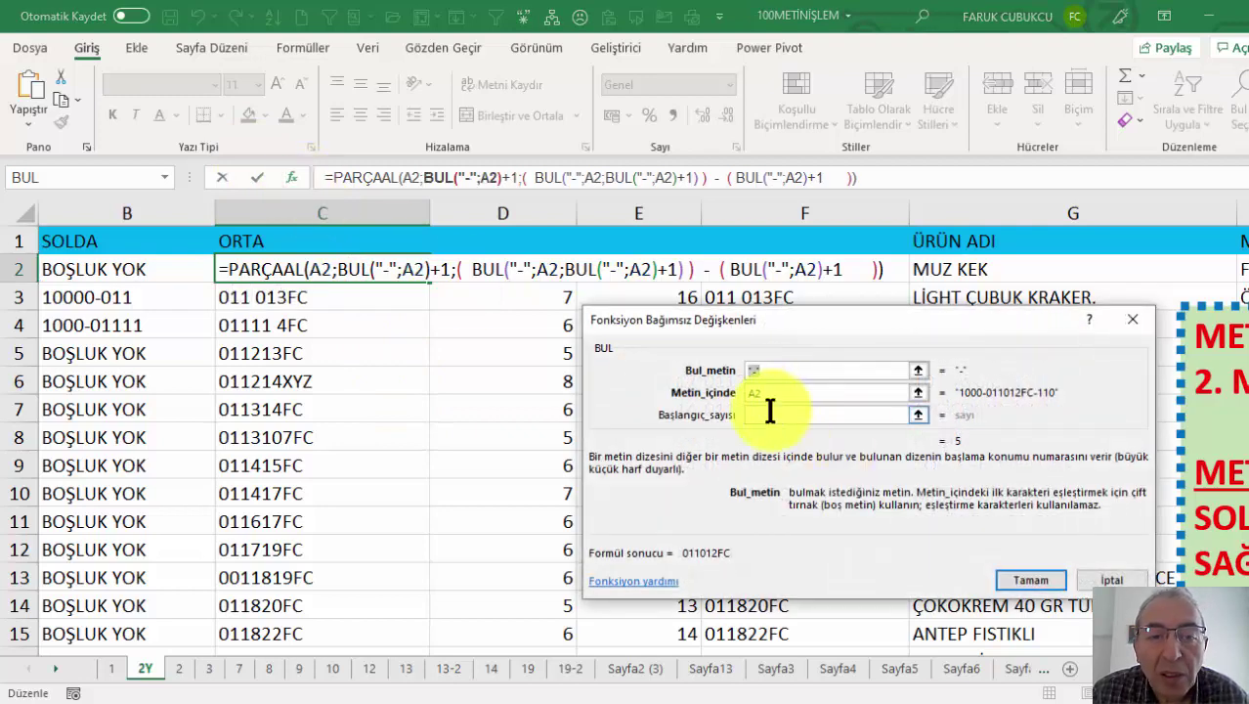
pyautogui.press('Return')
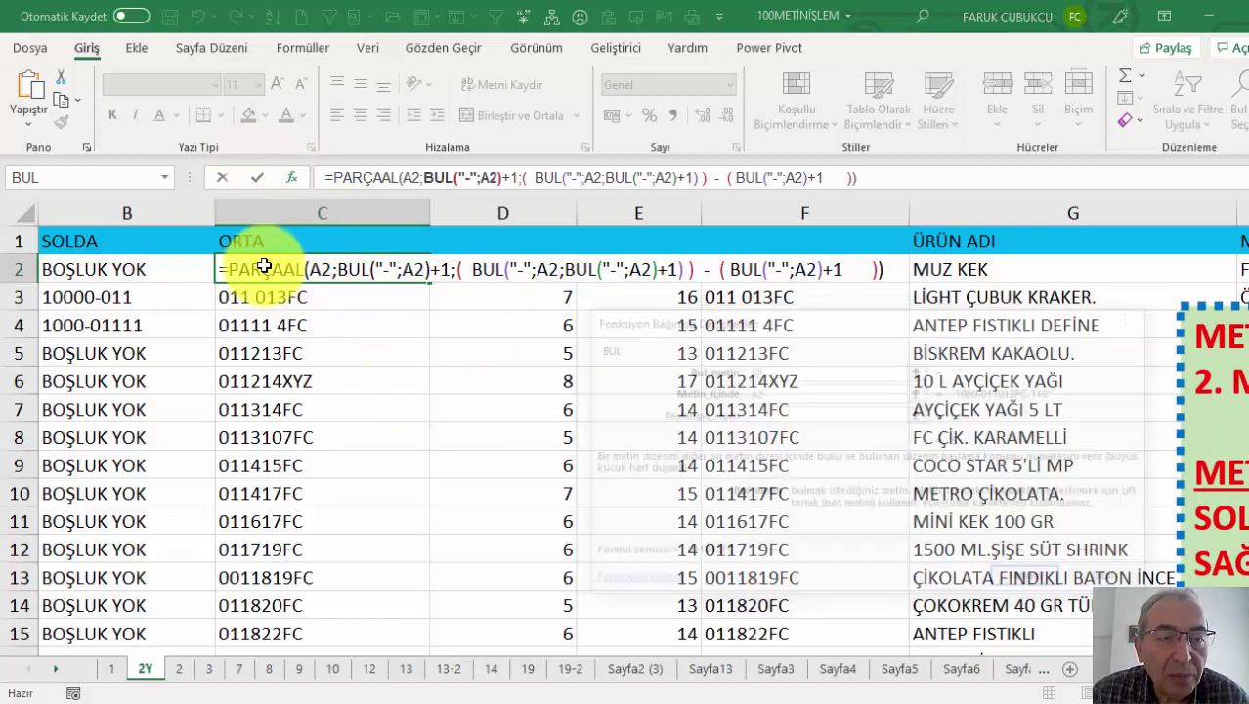
pyautogui.doubleClick(259, 266)
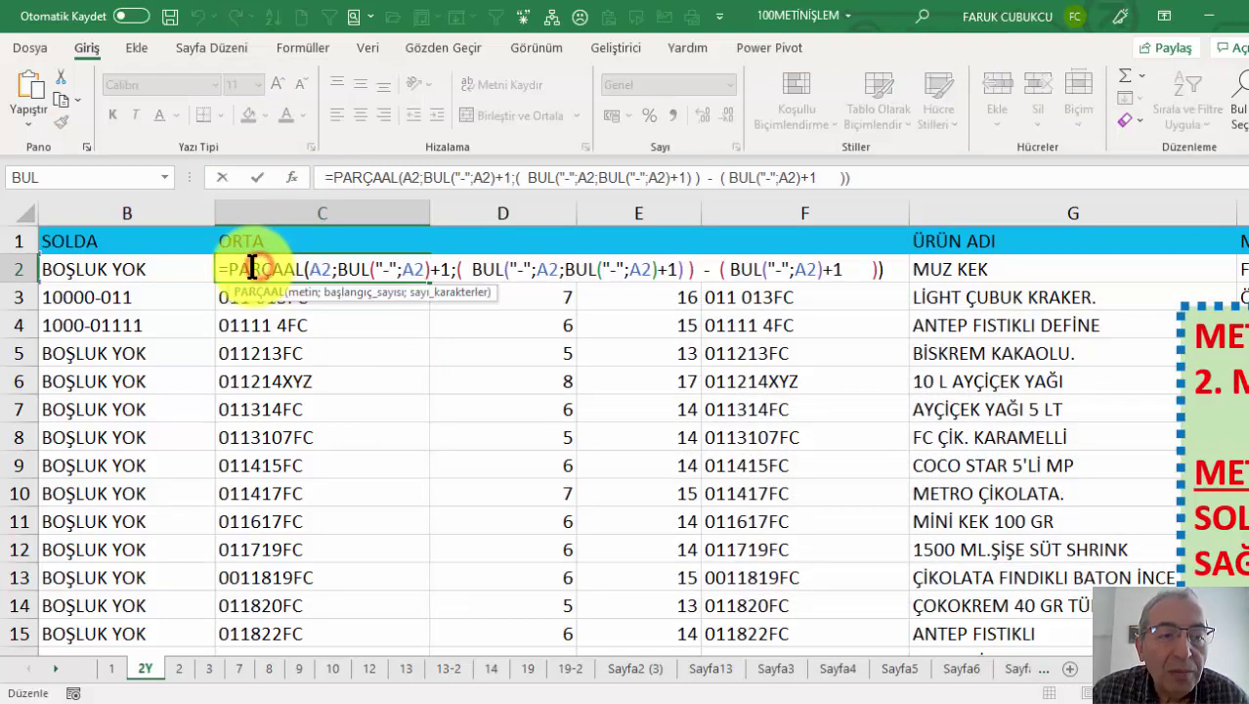
pyautogui.click(292, 170)
pyautogui.moveTo(769, 326); pyautogui.dragTo(488, 369)
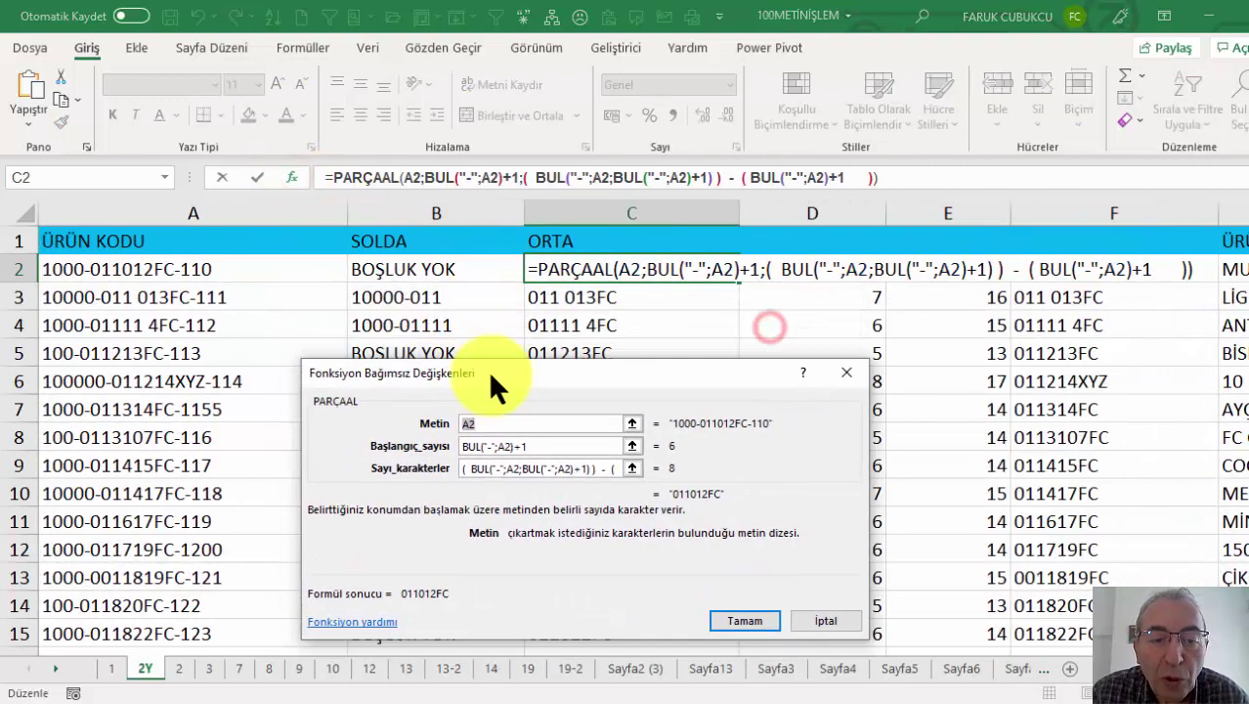
pyautogui.click(481, 468)
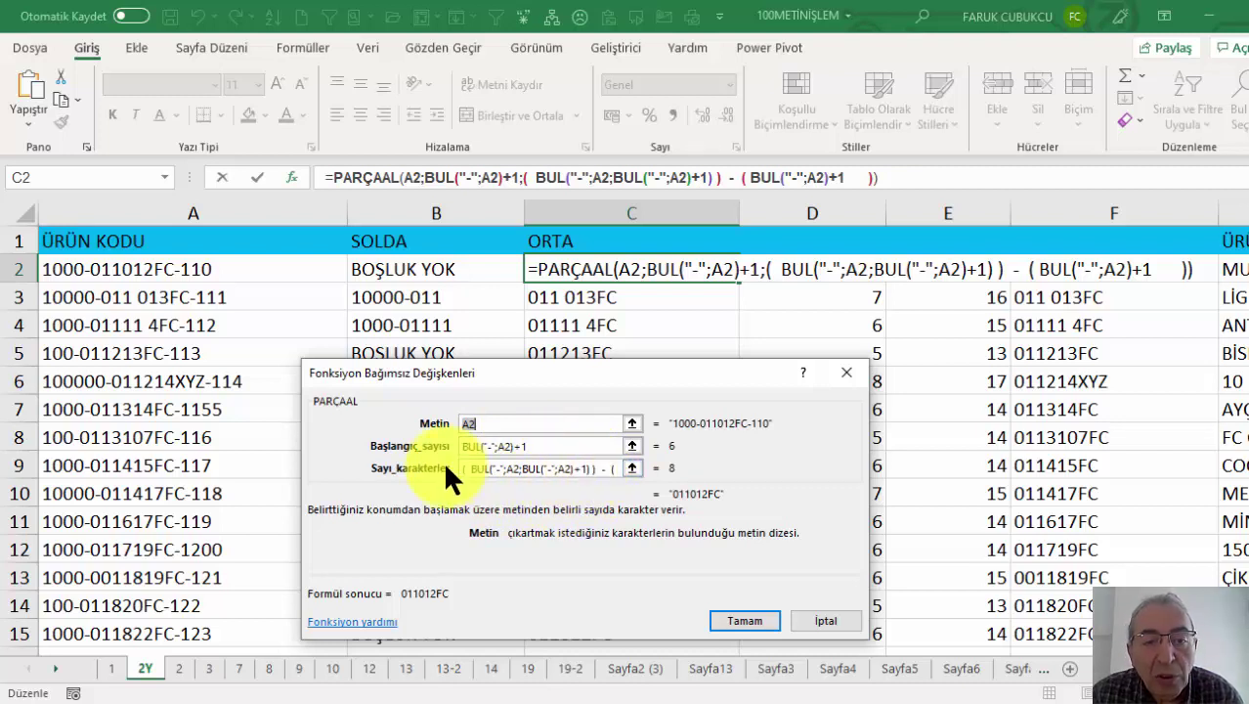
pyautogui.click(821, 621)
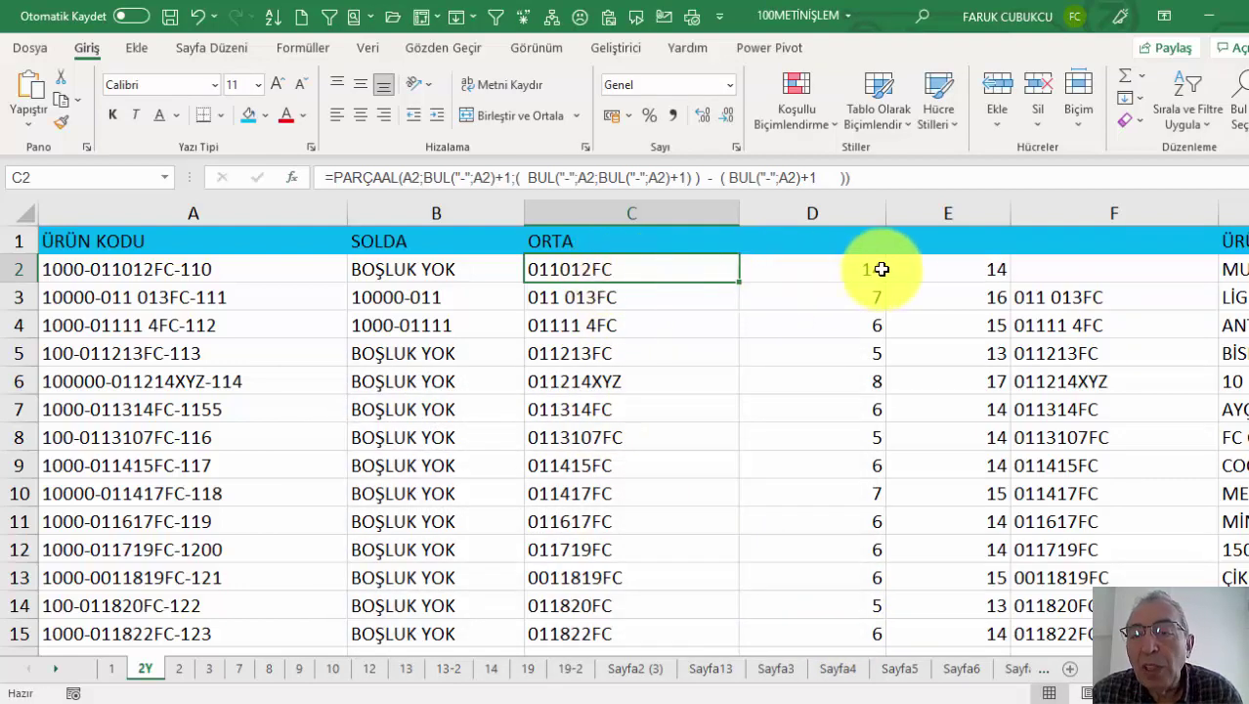
pyautogui.click(934, 269)
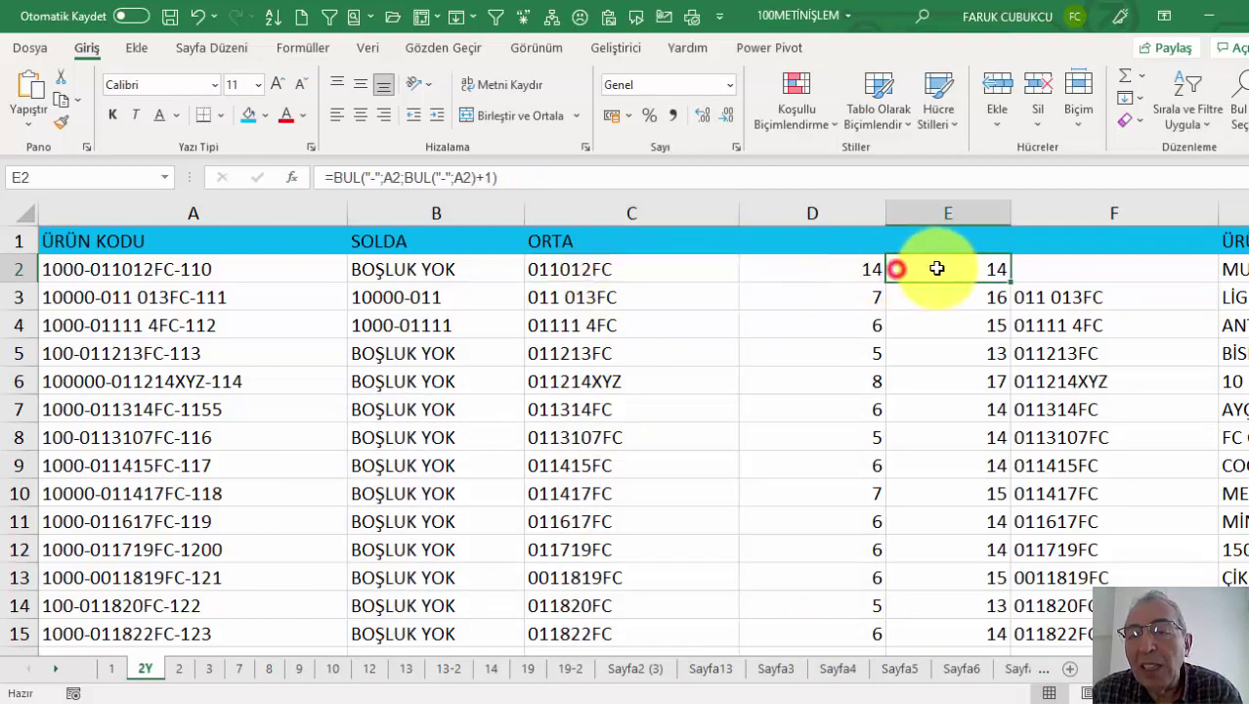
pyautogui.click(617, 271)
pyautogui.press('F2')
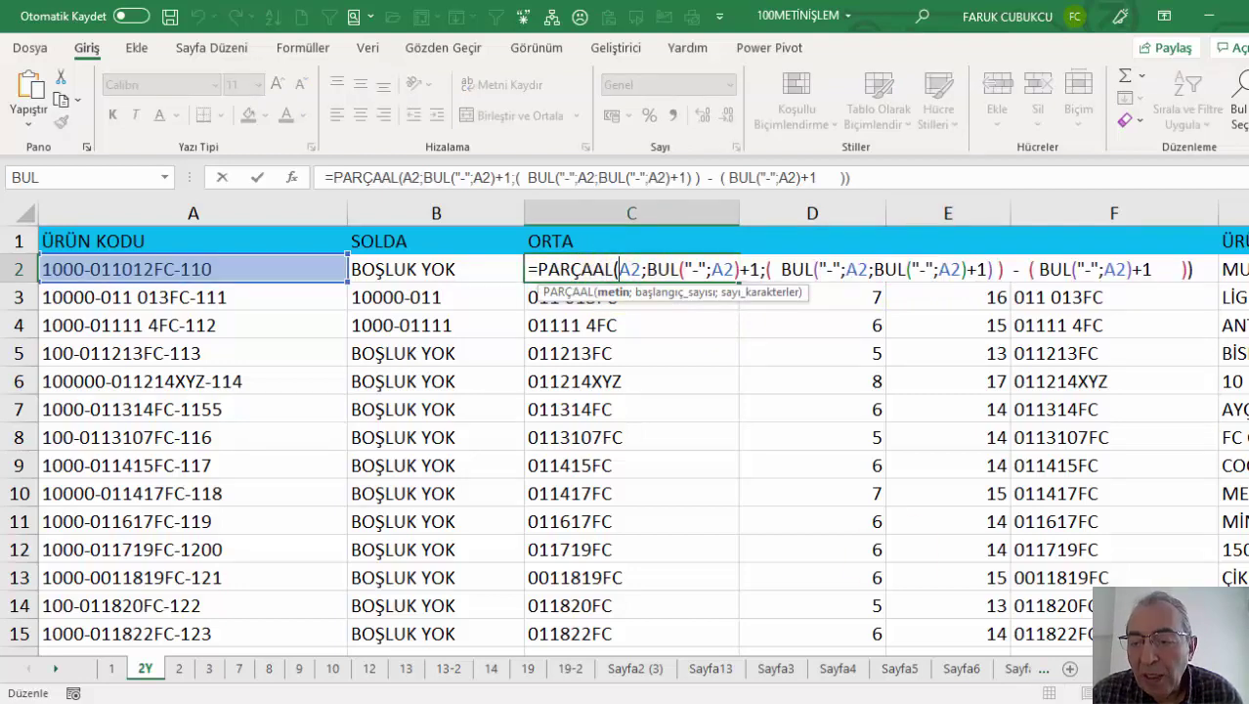
pyautogui.hscroll(2, 625, 430)
pyautogui.hscroll(-2, 626, 429)
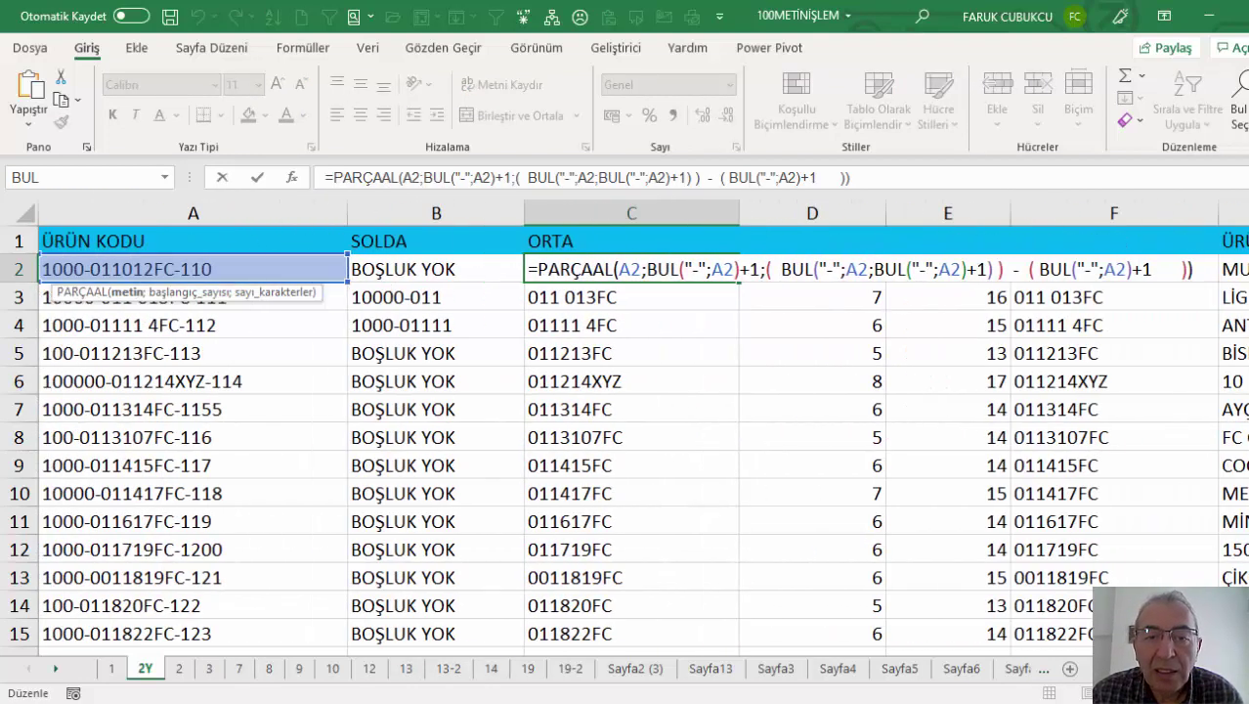
pyautogui.hscroll(2, 625, 430)
pyautogui.hscroll(-2, 625, 429)
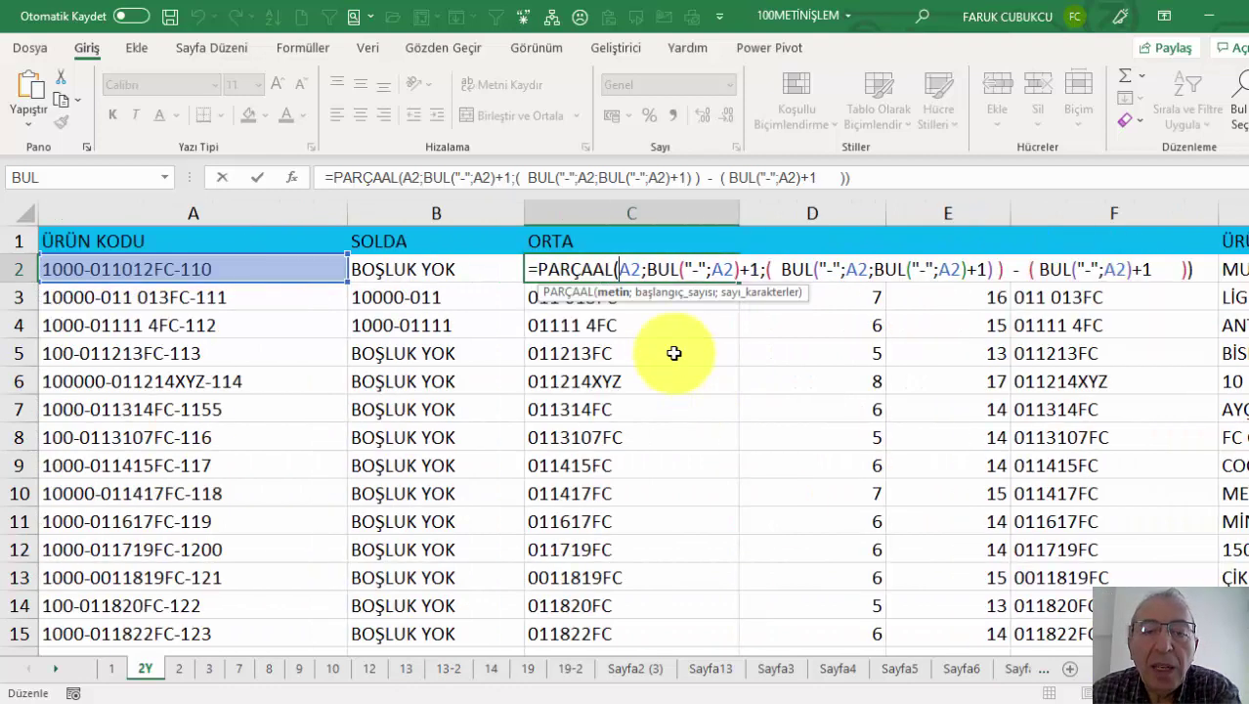
pyautogui.doubleClick(645, 274)
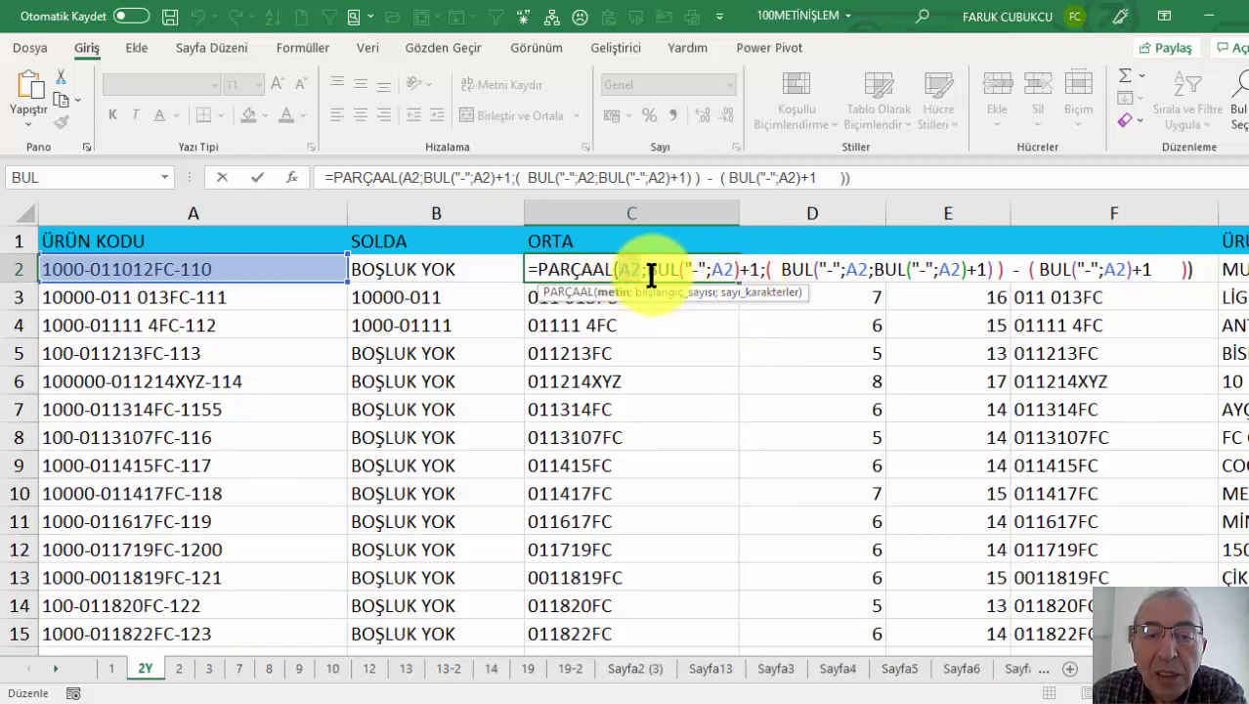
pyautogui.moveTo(647, 275); pyautogui.dragTo(1186, 270)
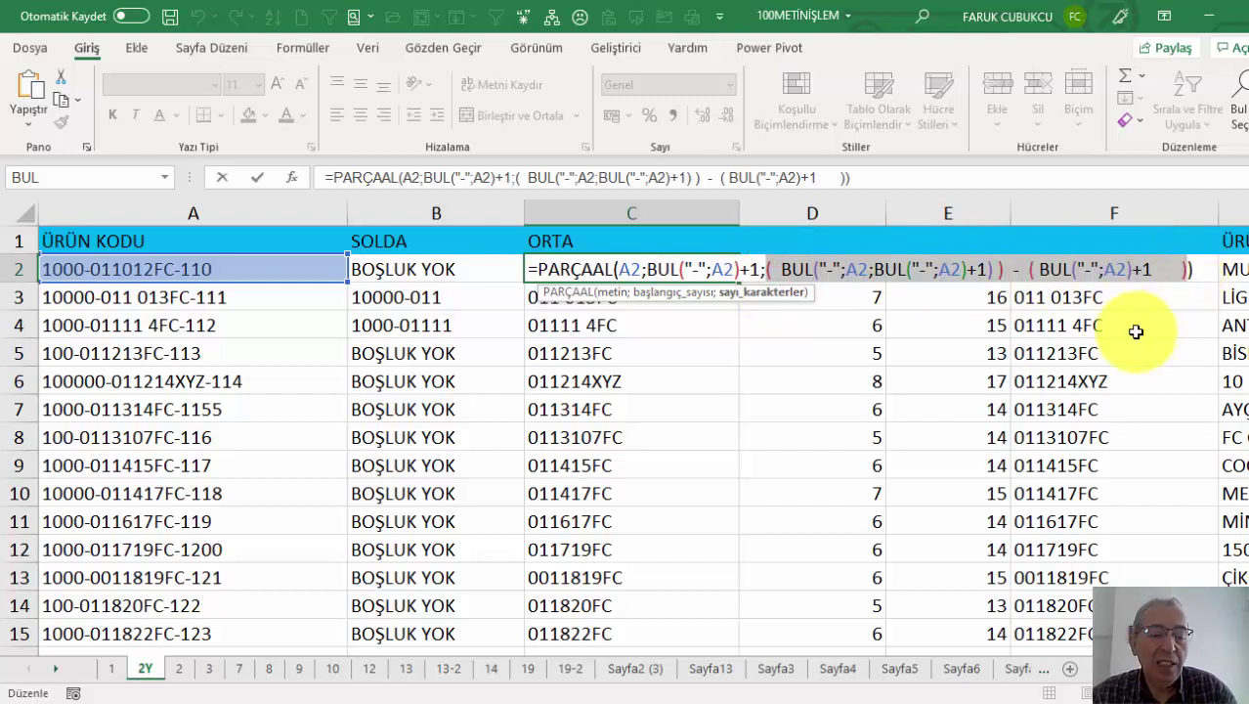
pyautogui.press('Escape')
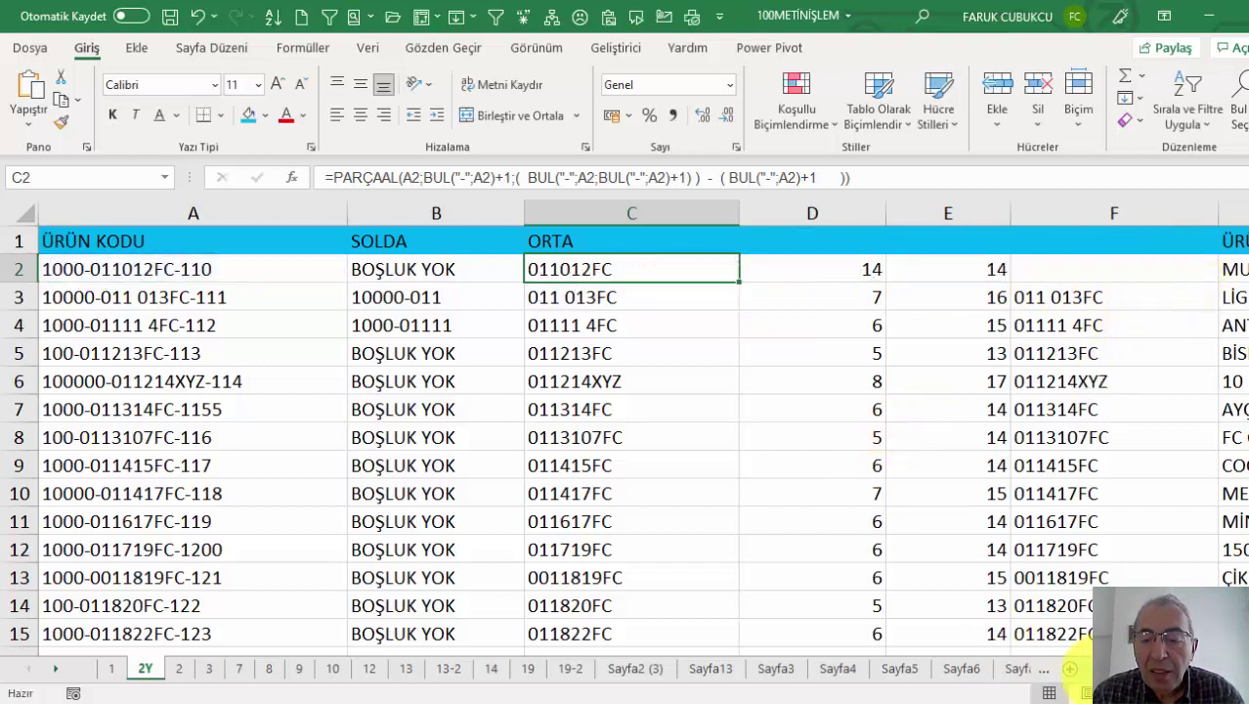
# Step: Narrow column A and insert a new empty column D
pyautogui.moveTo(347, 213); pyautogui.dragTo(286, 218)
pyautogui.rightClick(716, 213)
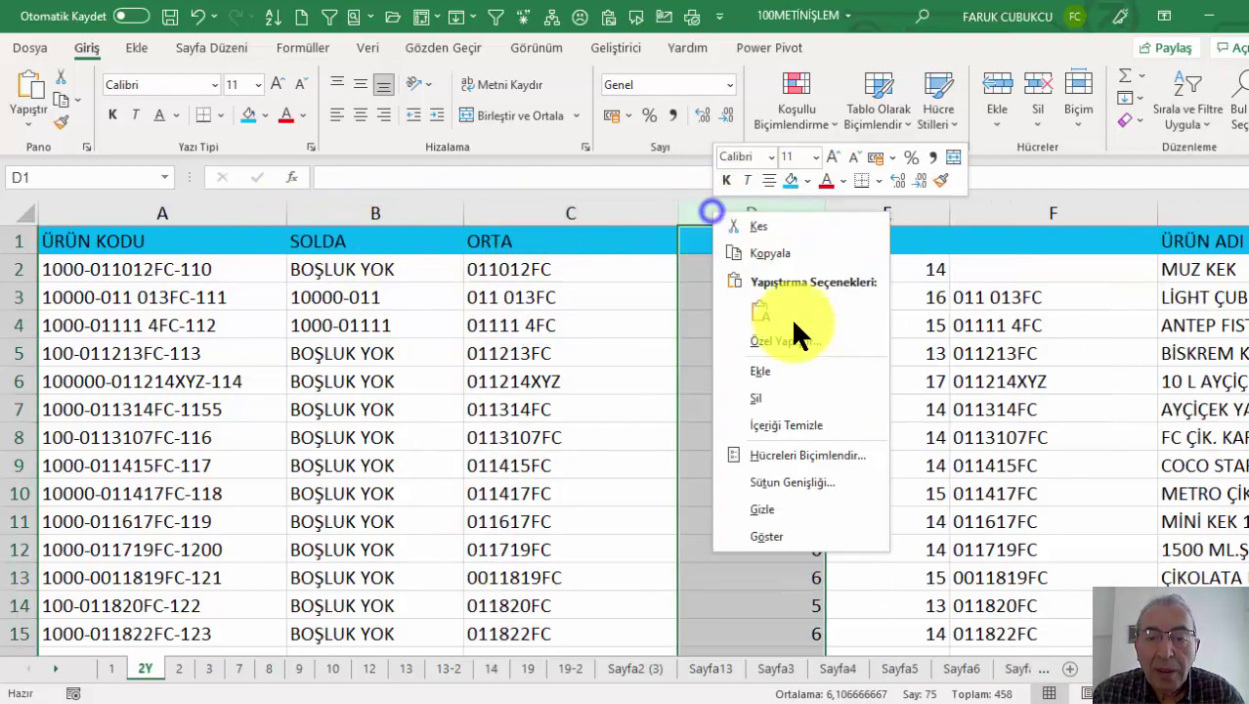
pyautogui.click(760, 370)
# Step: Head column D with 'SAĞ' and start a formula in D2
pyautogui.click(725, 241)
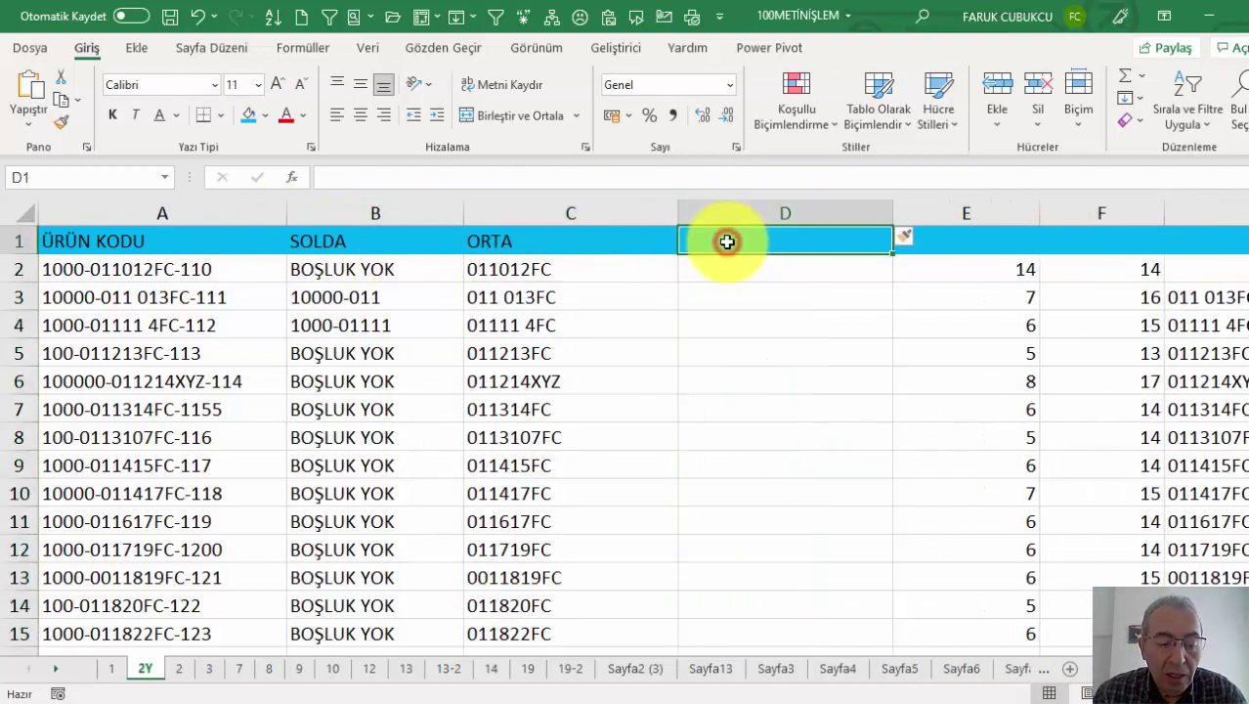
pyautogui.write('SAĞ')
pyautogui.press('Return')
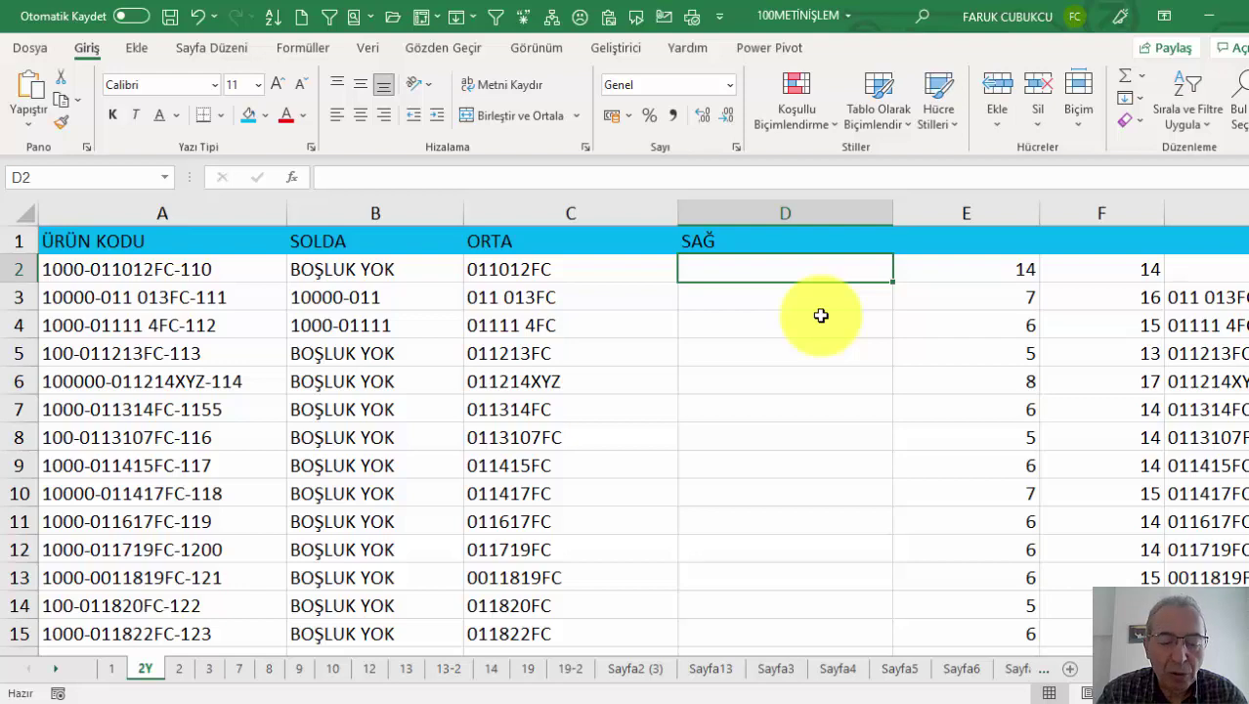
pyautogui.write('=')
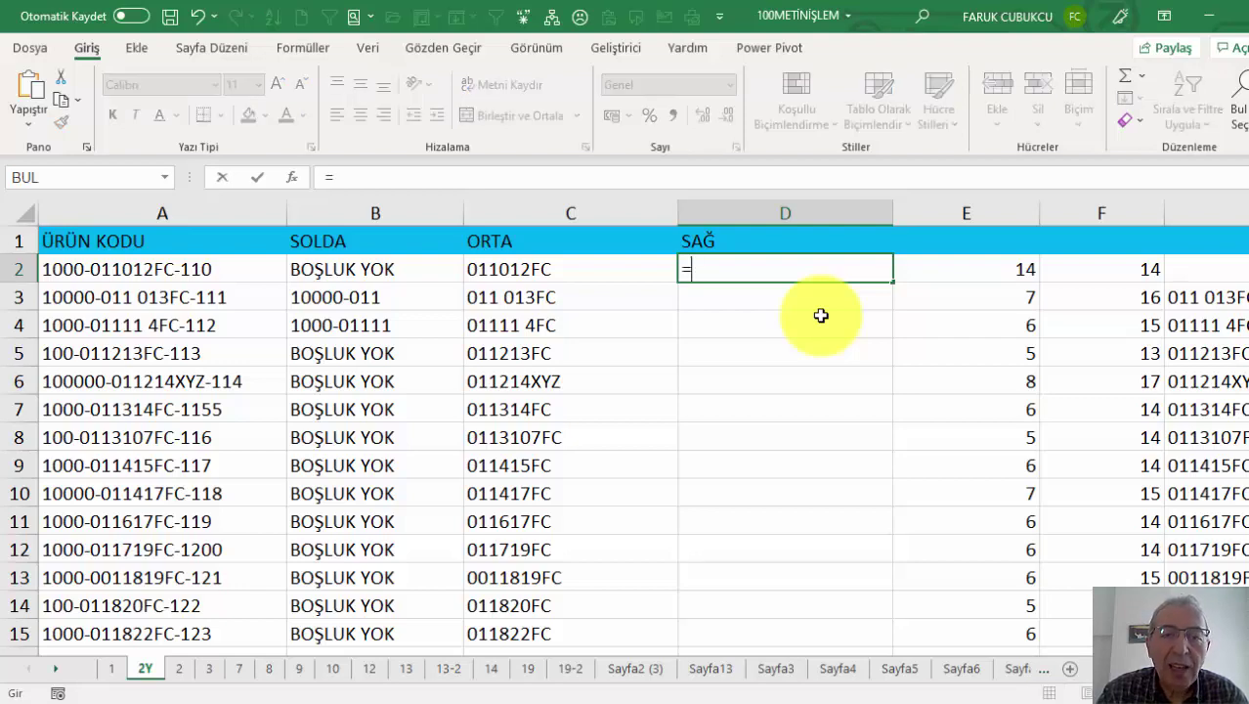
# Step: Enter =SAĞDAN(A2;3) in D2 so it shows the last three characters, 110
pyautogui.click(291, 177)
pyautogui.write('SAĞ')
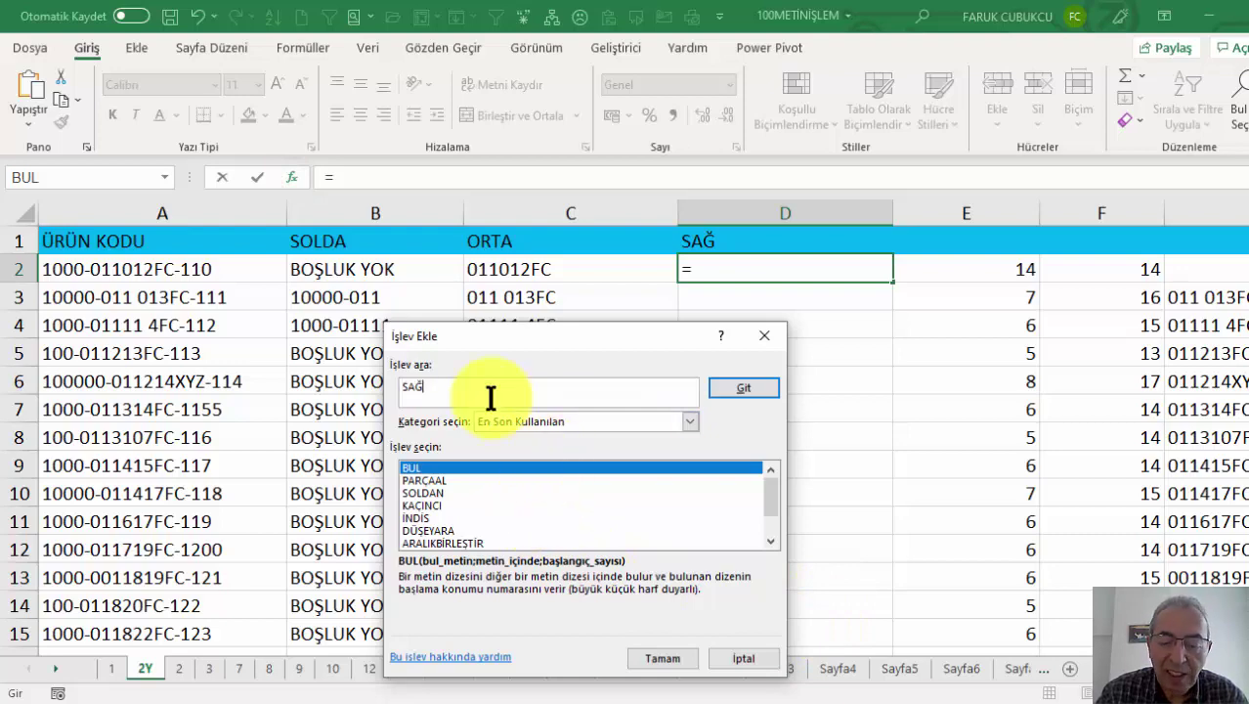
pyautogui.press('Return')
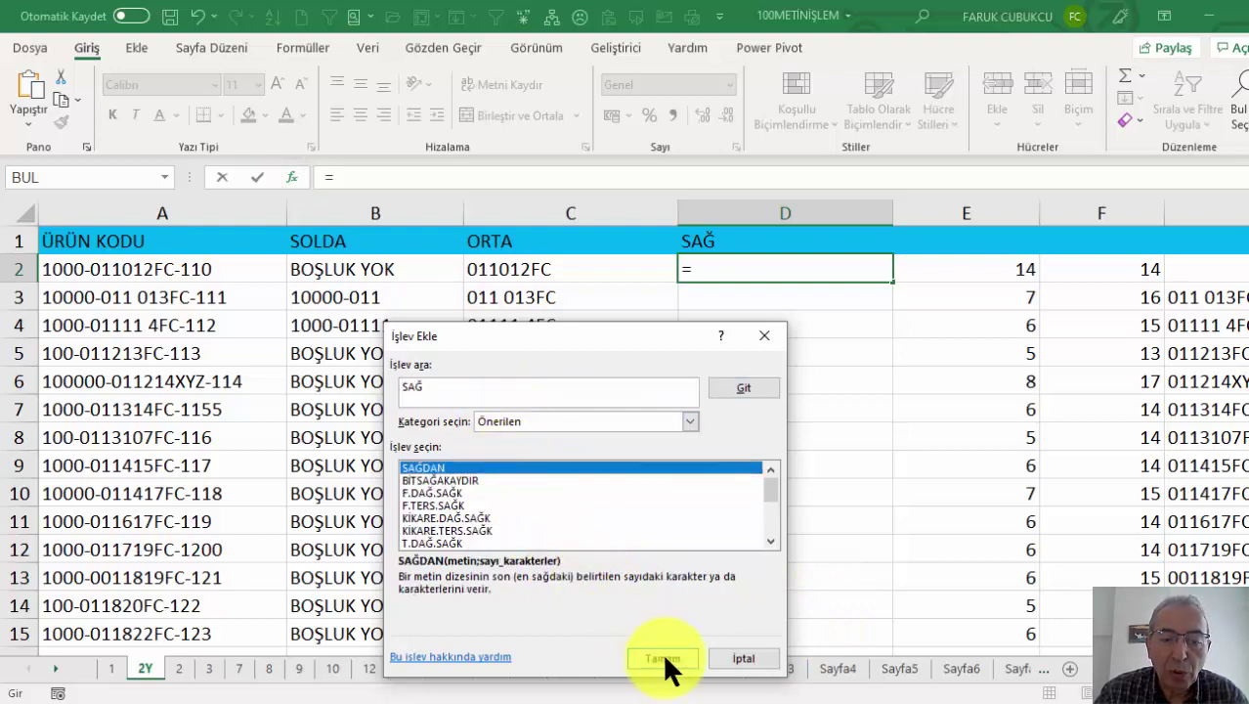
pyautogui.click(662, 658)
pyautogui.click(91, 274)
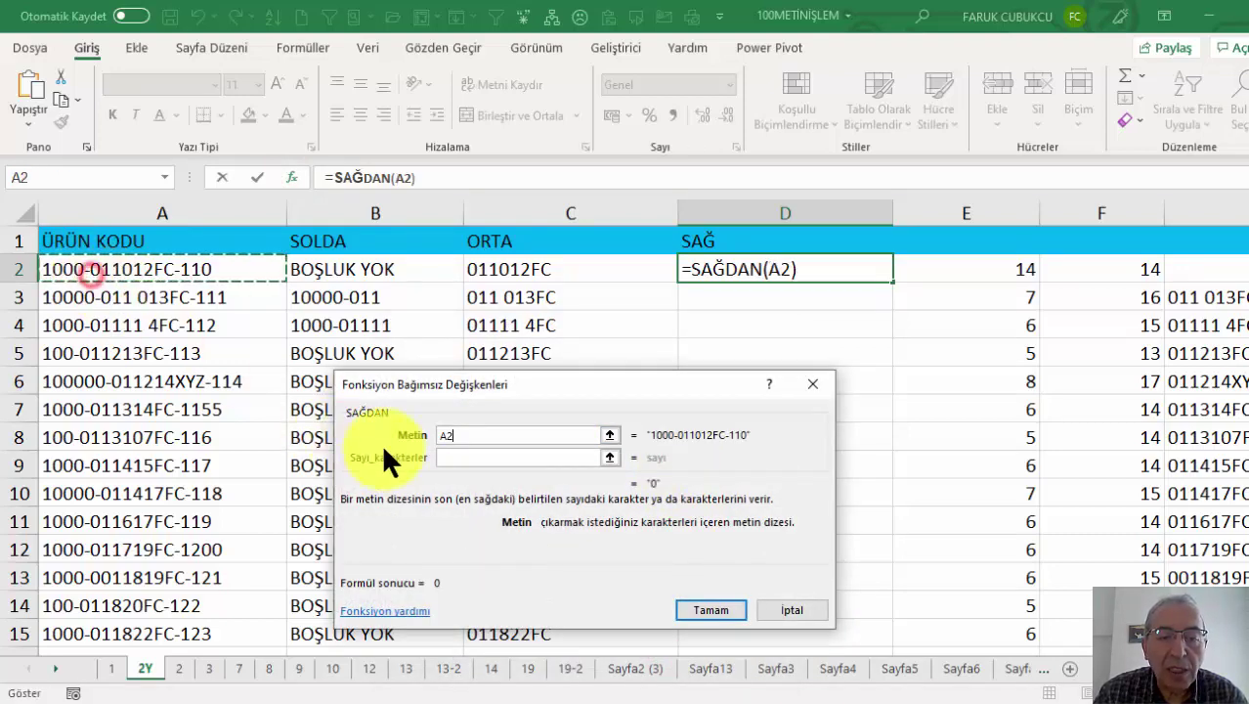
pyautogui.click(452, 454)
pyautogui.write('3')
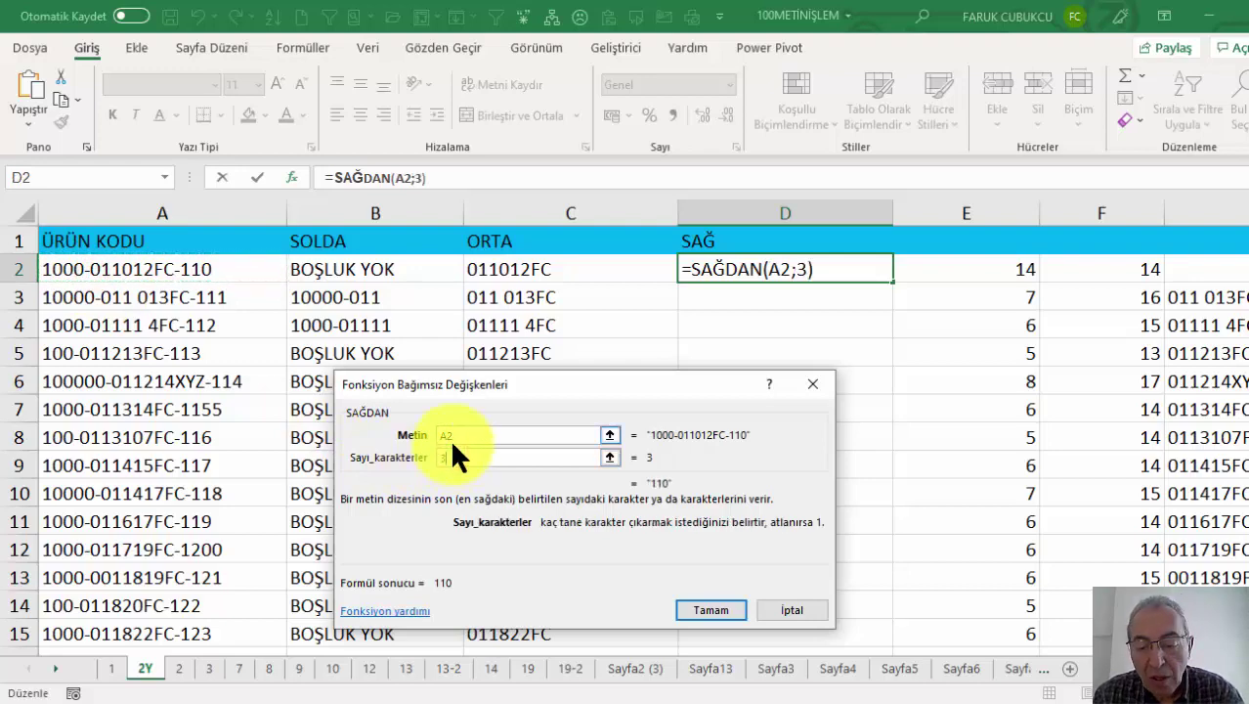
pyautogui.press('Return')
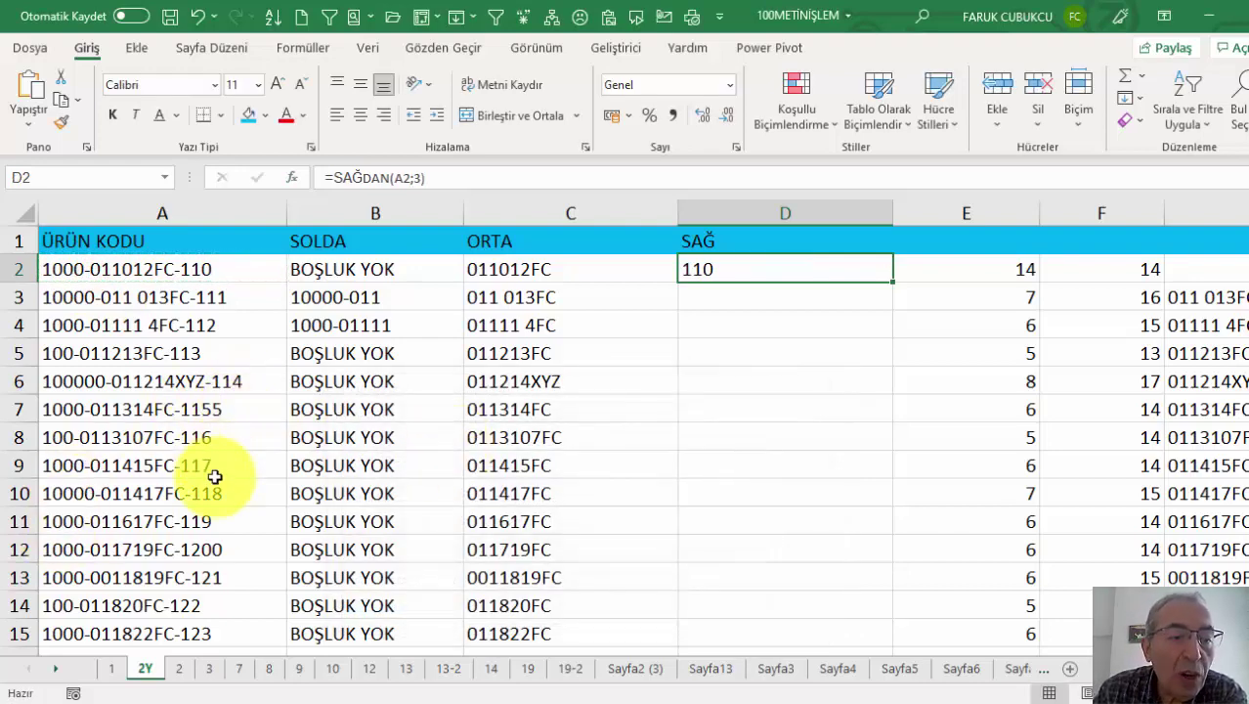
# Step: Shorten the product code in A8 so it ends in -11
pyautogui.click(225, 457)
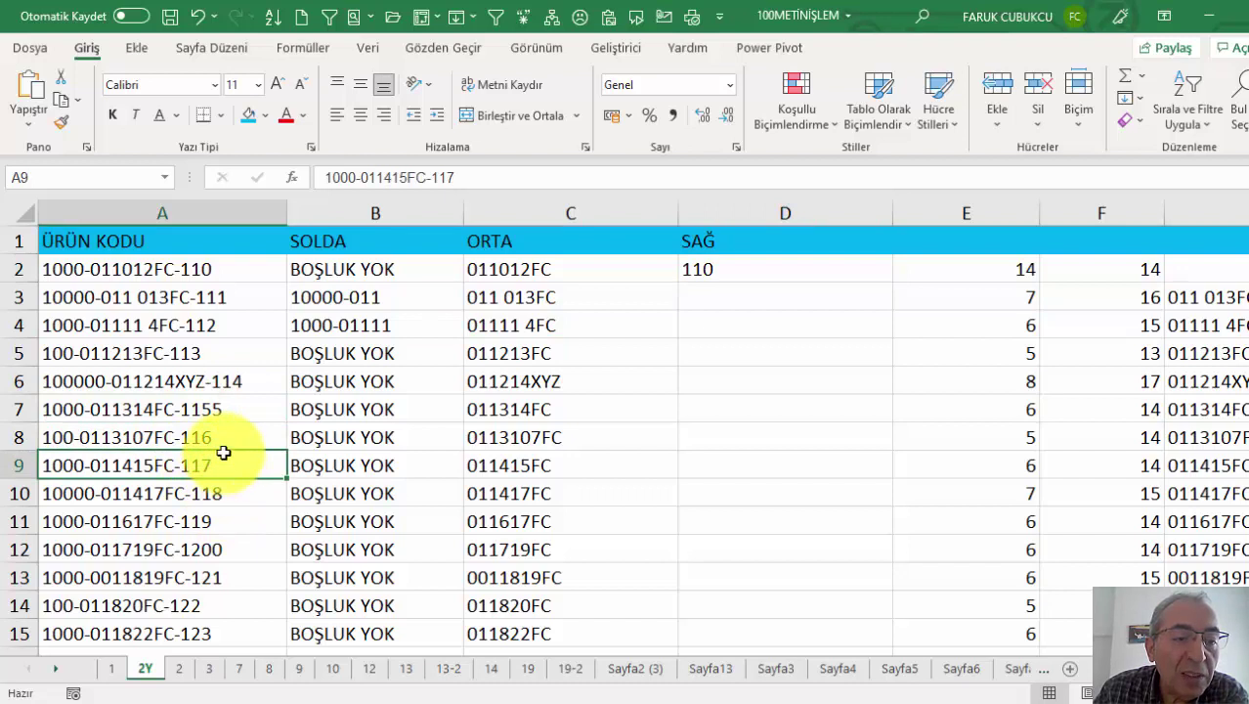
pyautogui.click(215, 438)
pyautogui.doubleClick(220, 441)
pyautogui.press('Return')
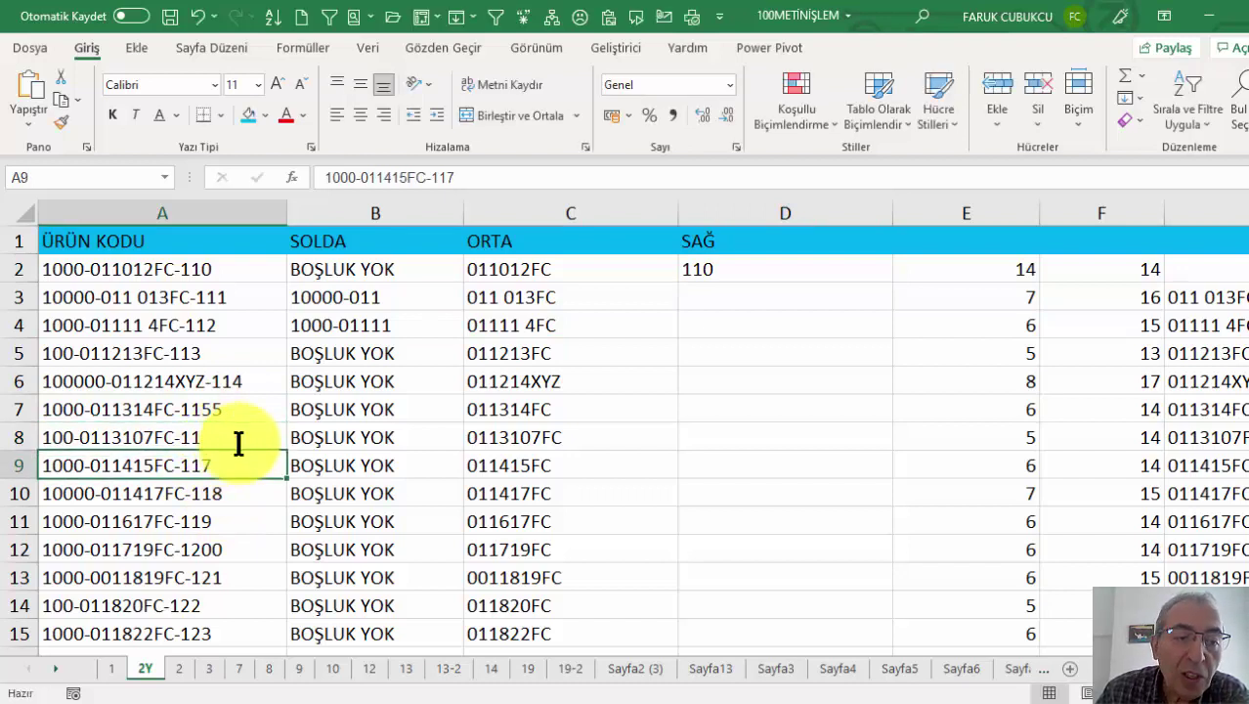
# Step: Fill D2's =SAĞDAN(A2;3) down the whole SAĞ column
pyautogui.click(770, 269)
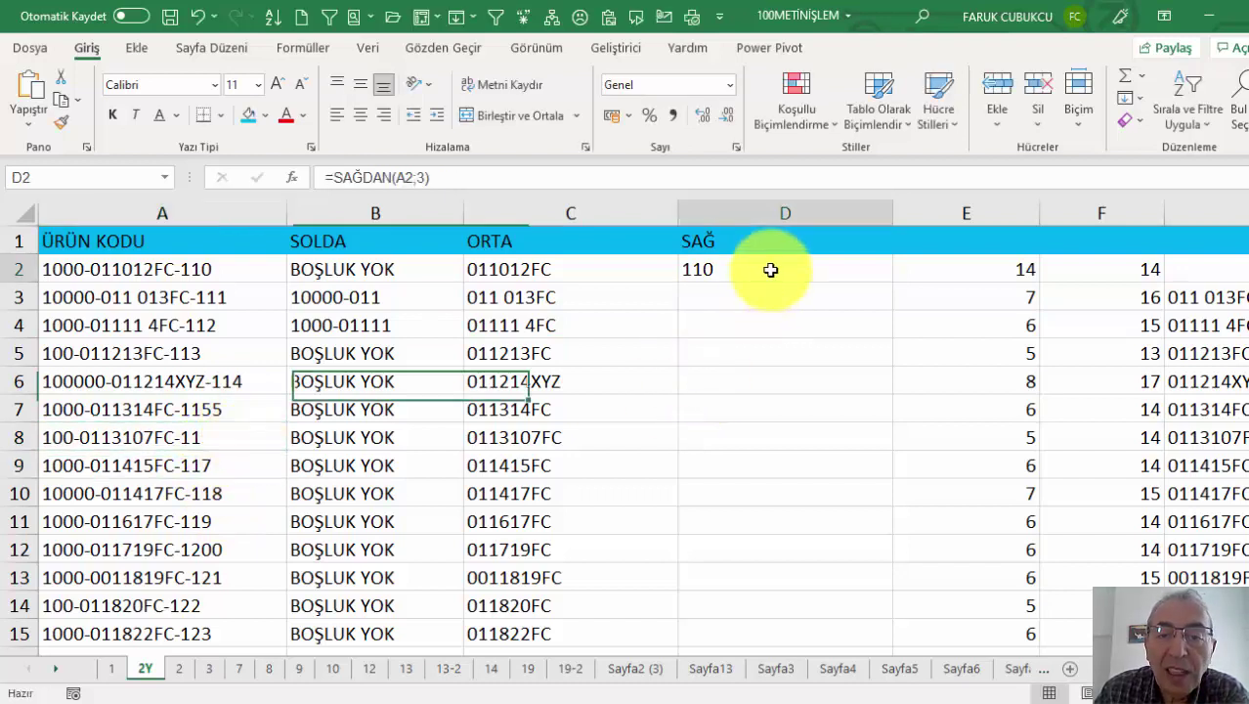
pyautogui.doubleClick(892, 282)
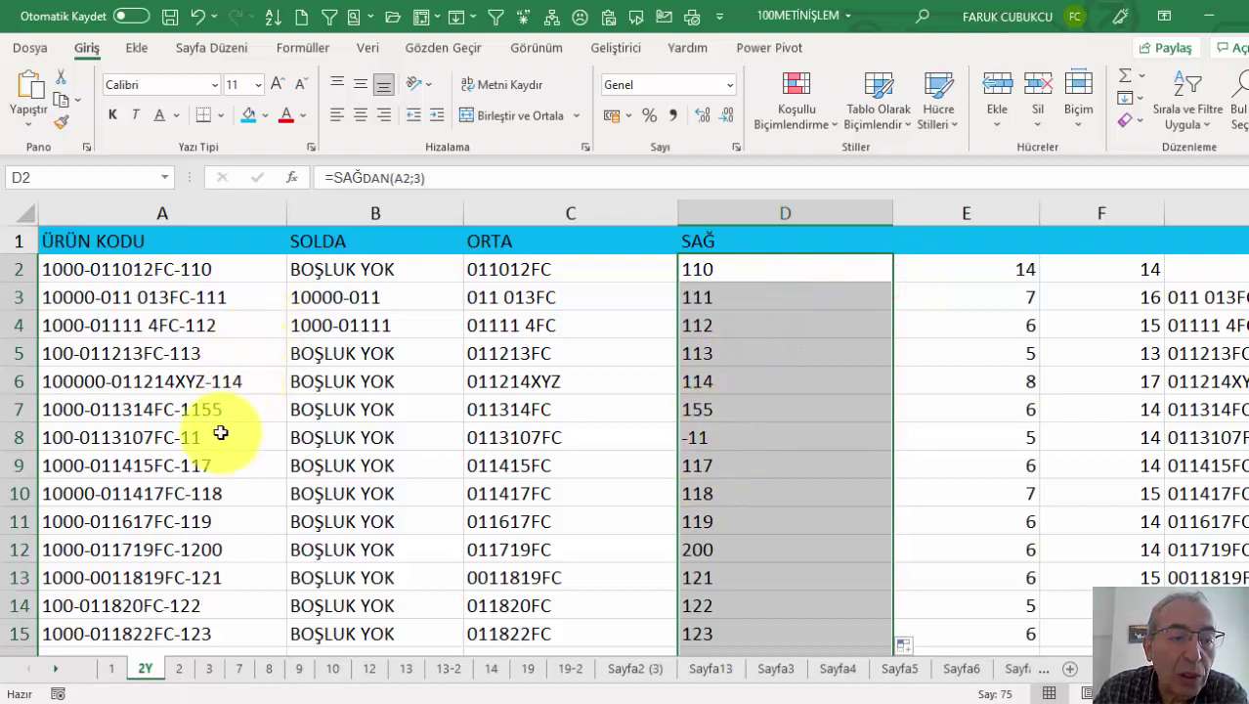
pyautogui.doubleClick(719, 272)
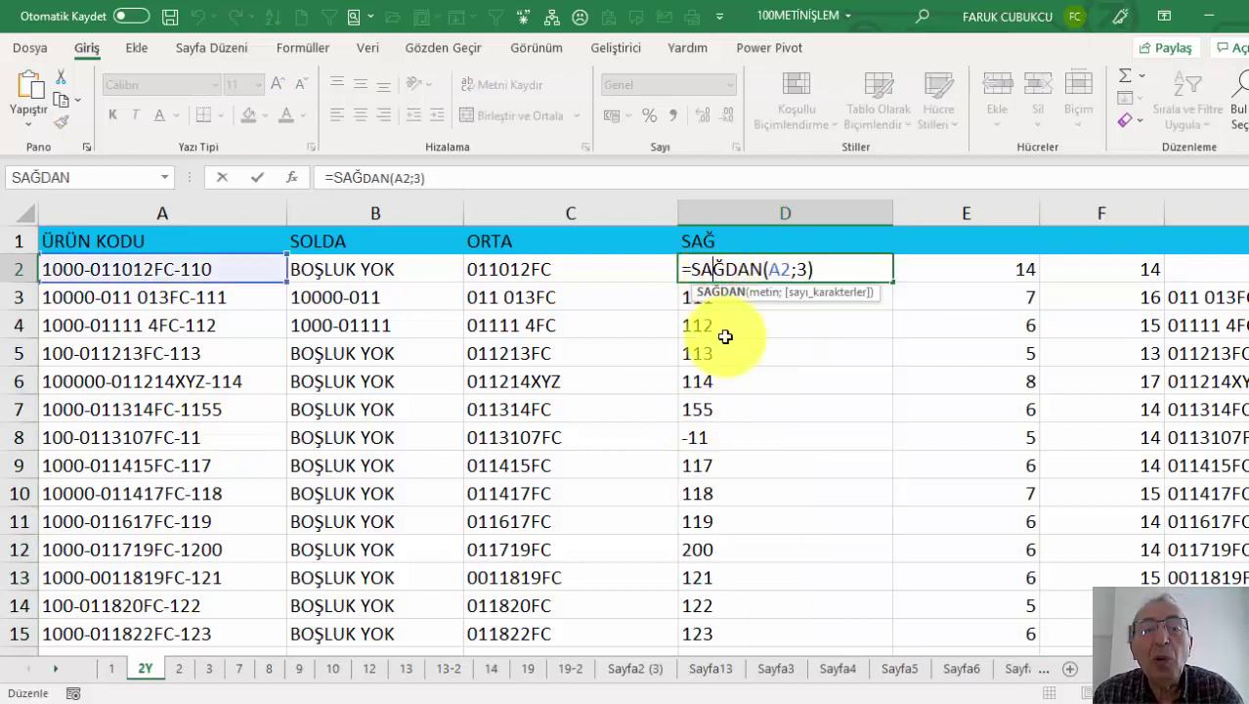
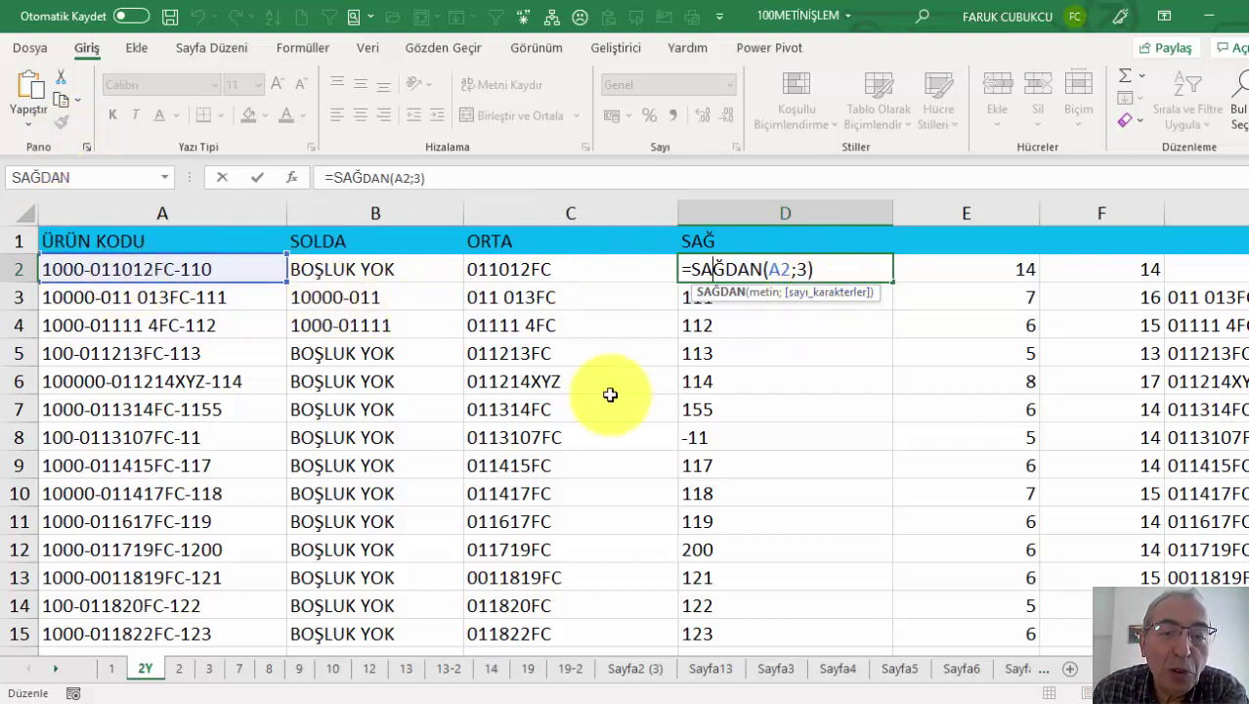
# Step: Commit D2's SAĞDAN formula showing 110 and narrow column D
pyautogui.press('Escape')
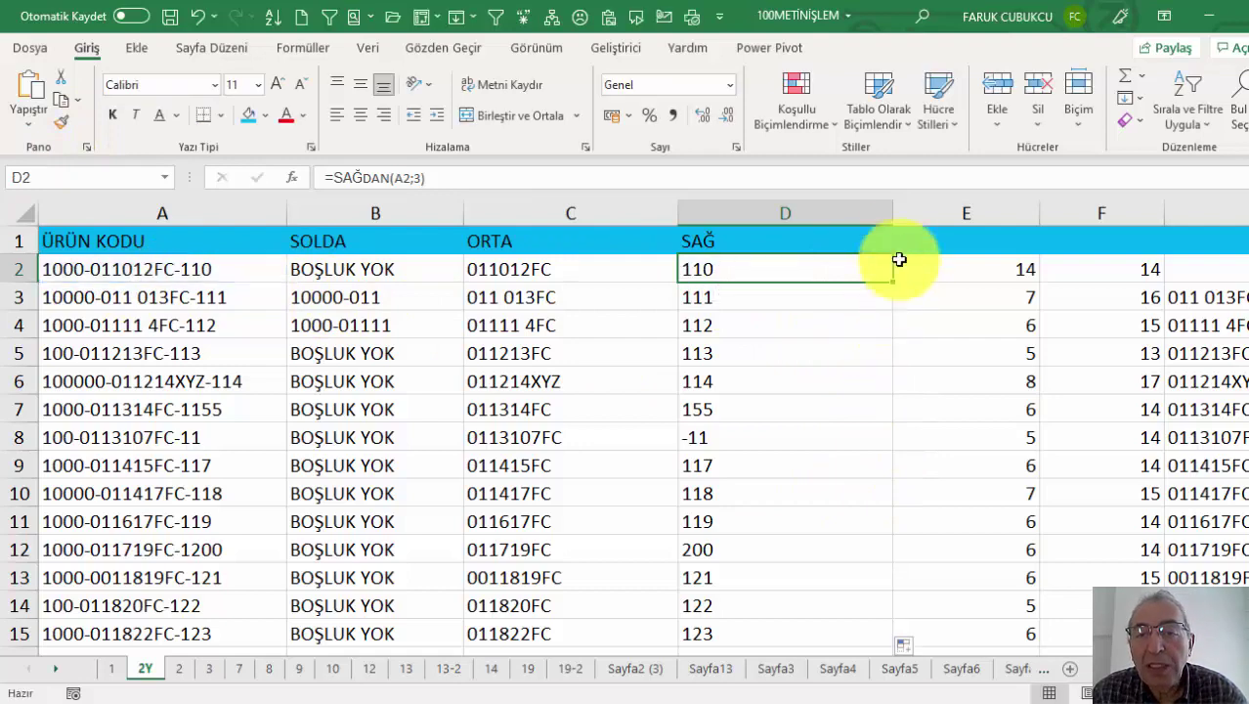
pyautogui.moveTo(886, 212); pyautogui.dragTo(825, 204)
pyautogui.click(915, 209)
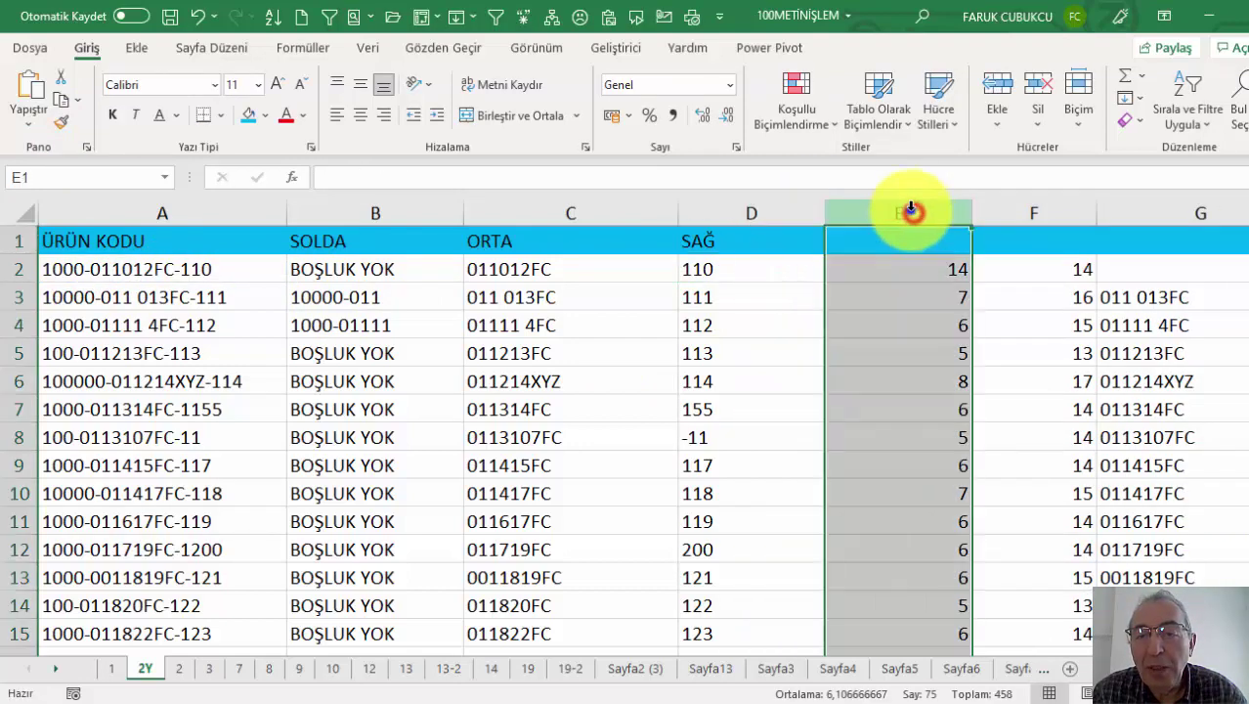
pyautogui.rightClick(915, 211)
pyautogui.press('Escape')
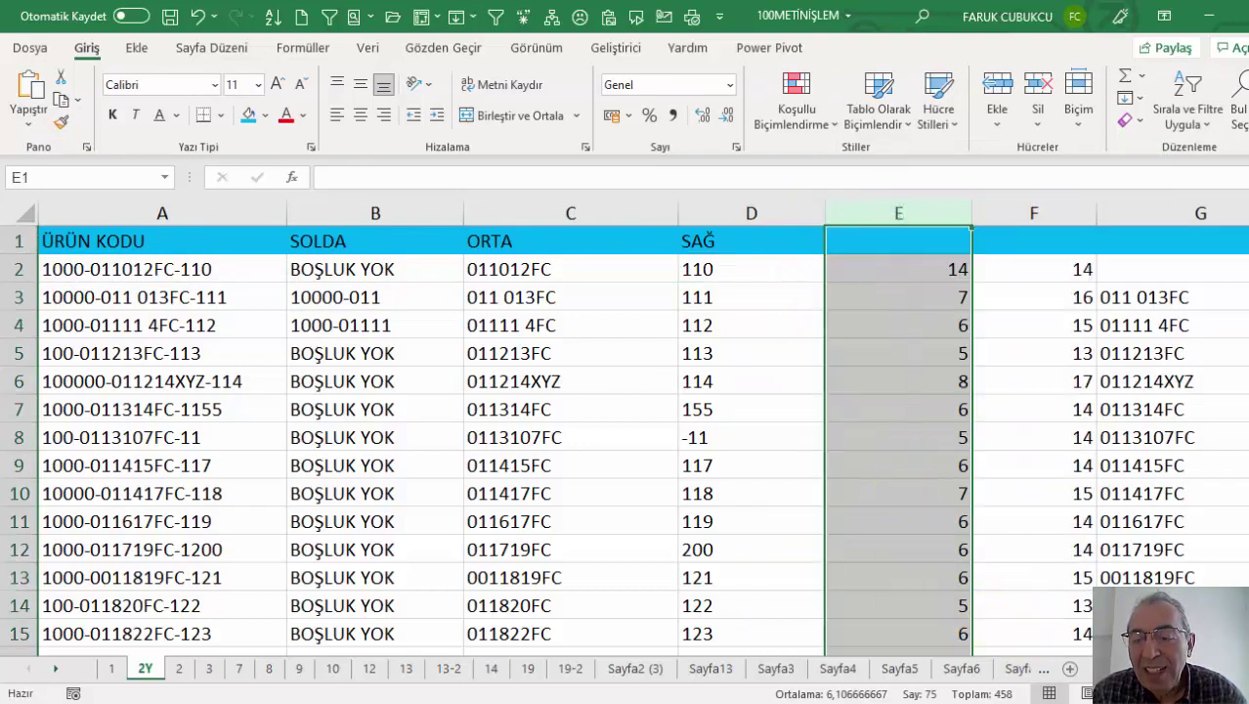
# Step: Add a new line below MBUL (SEARCH) in the notes box for UZUNLUK (LEN)
pyautogui.hscroll(3, 1067, 618)
pyautogui.scroll(-3, 1067, 619)
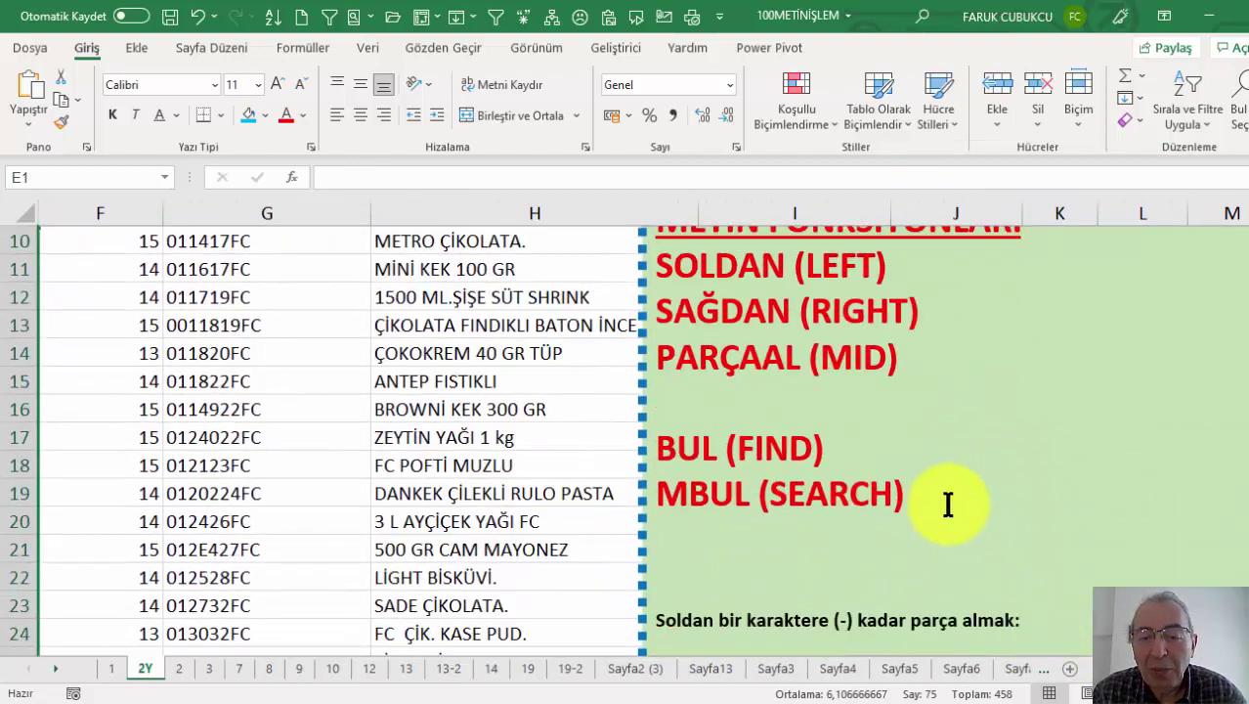
pyautogui.click(945, 497)
pyautogui.press('Return')
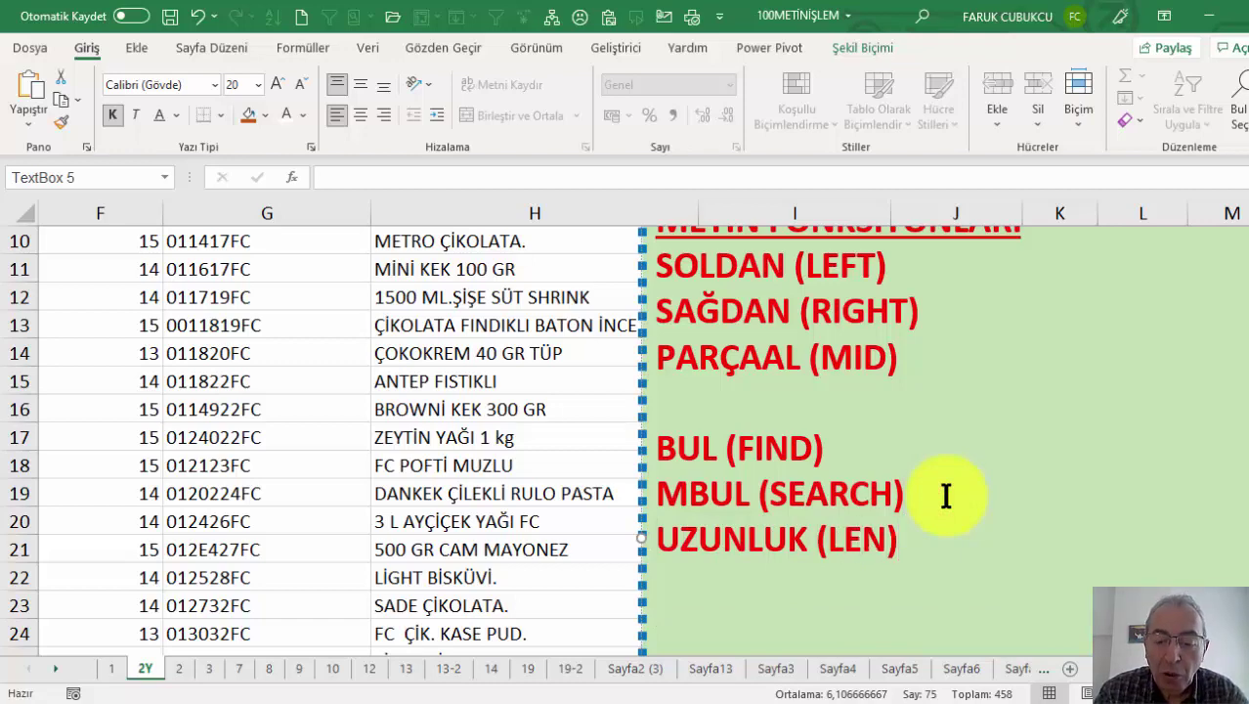
pyautogui.scroll(3, 814, 479)
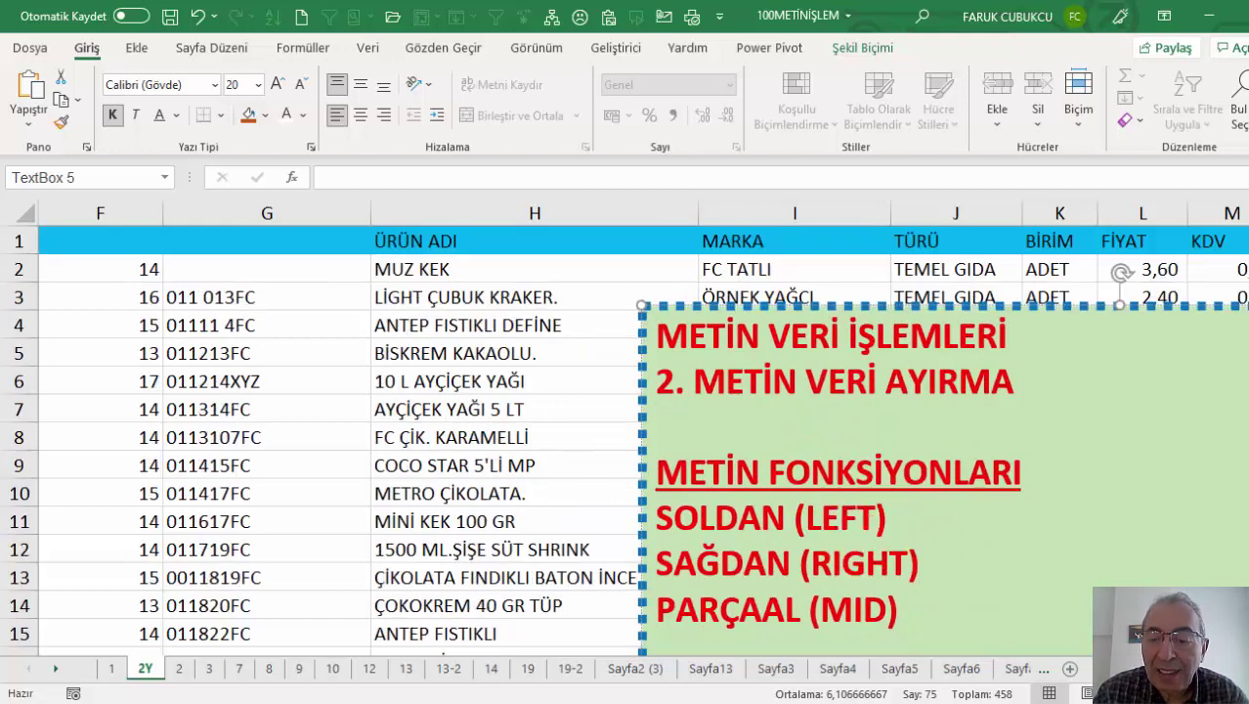
pyautogui.hscroll(-3, 820, 609)
pyautogui.click(583, 276)
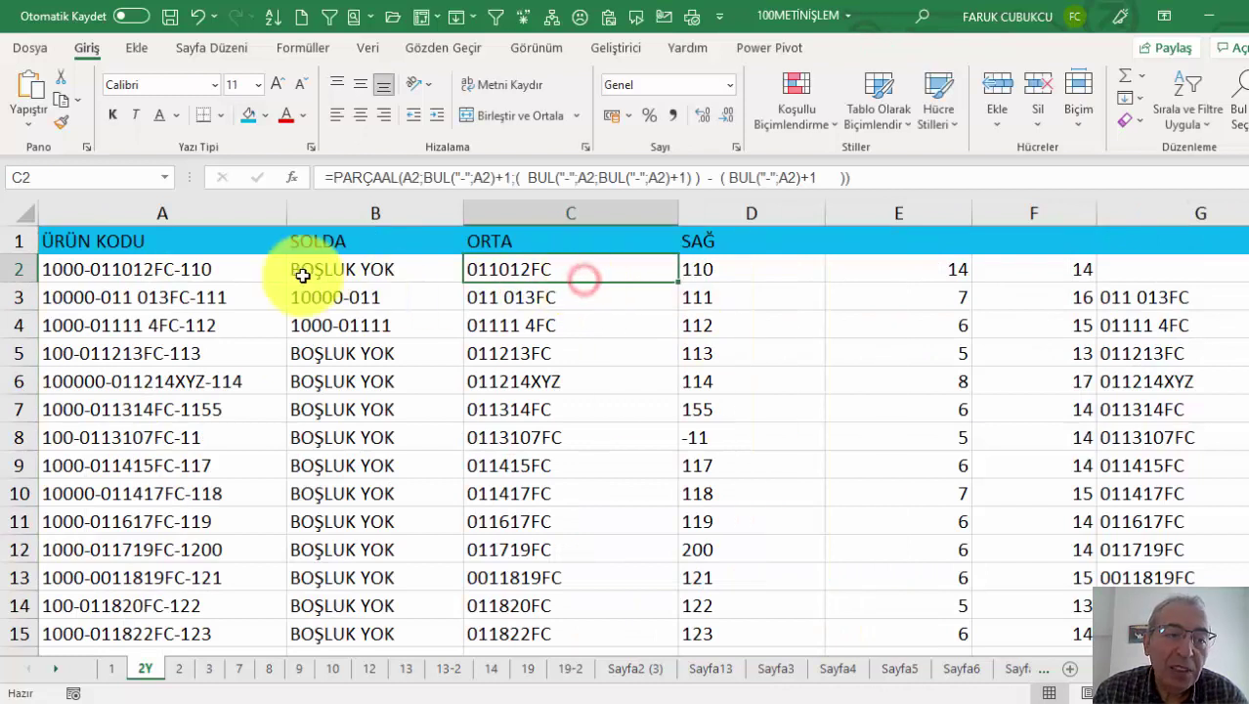
# Step: Inspect the product code in A2, marking its trailing 110
pyautogui.click(269, 270)
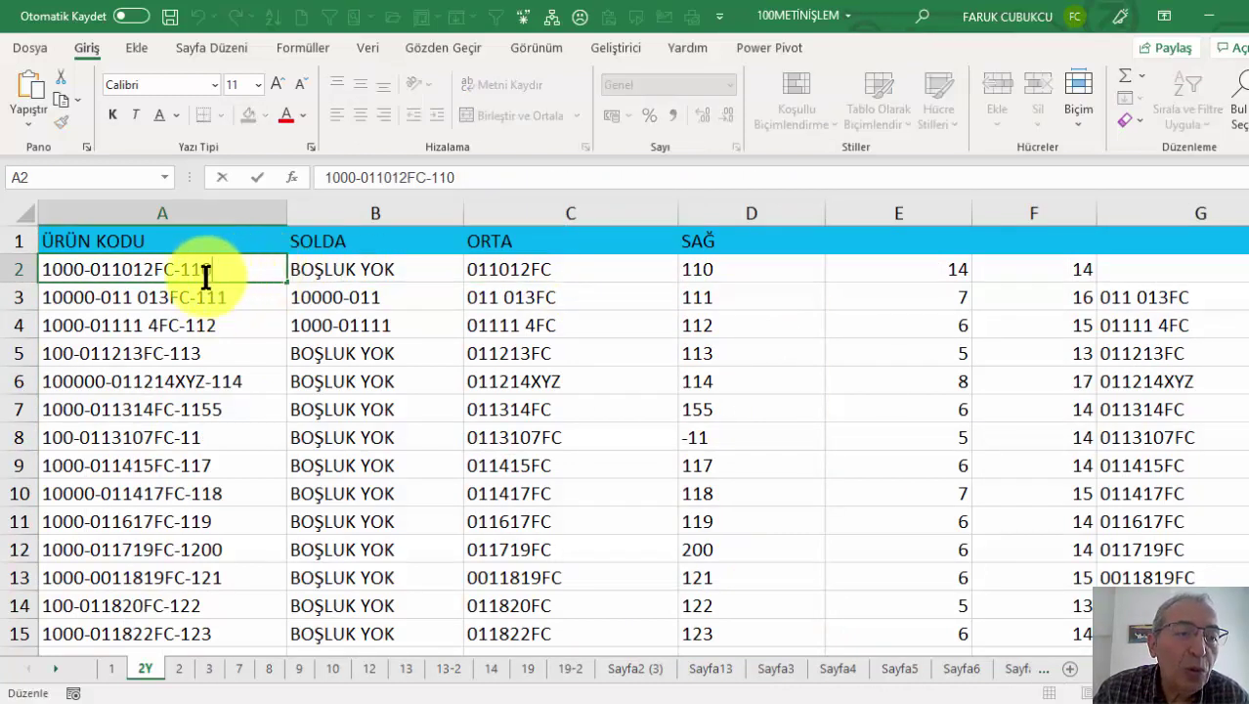
pyautogui.doubleClick(79, 272)
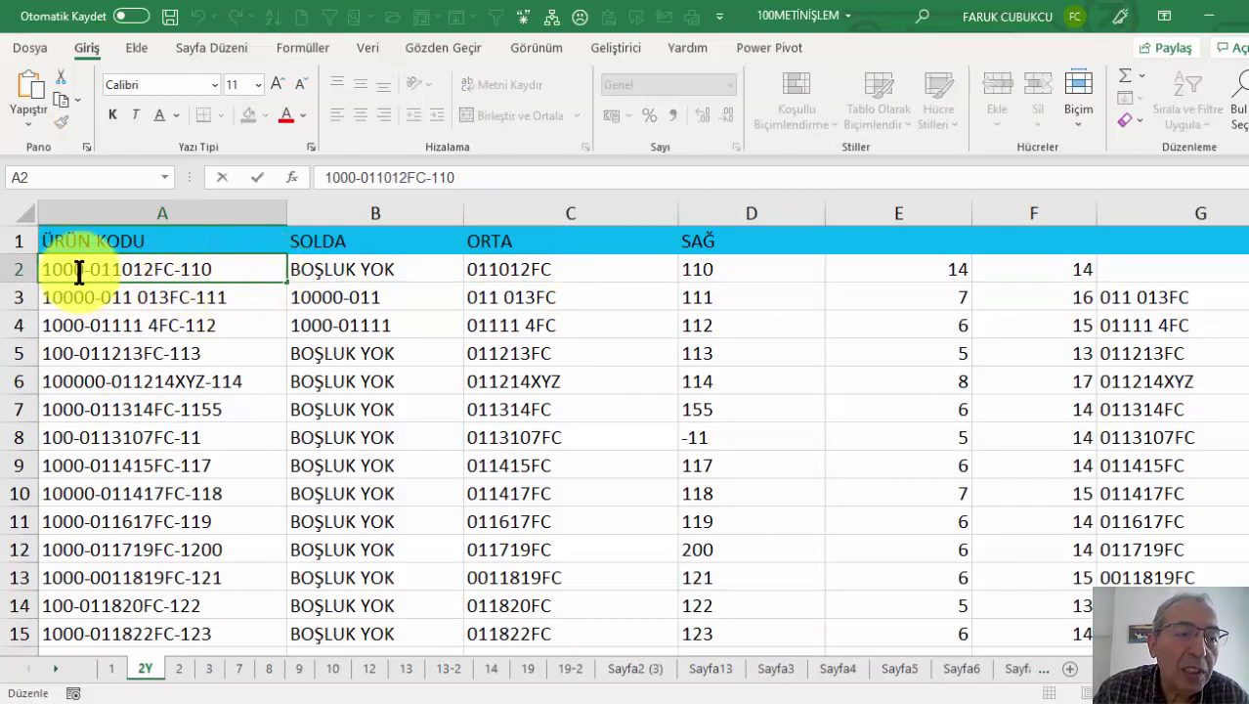
pyautogui.doubleClick(235, 272)
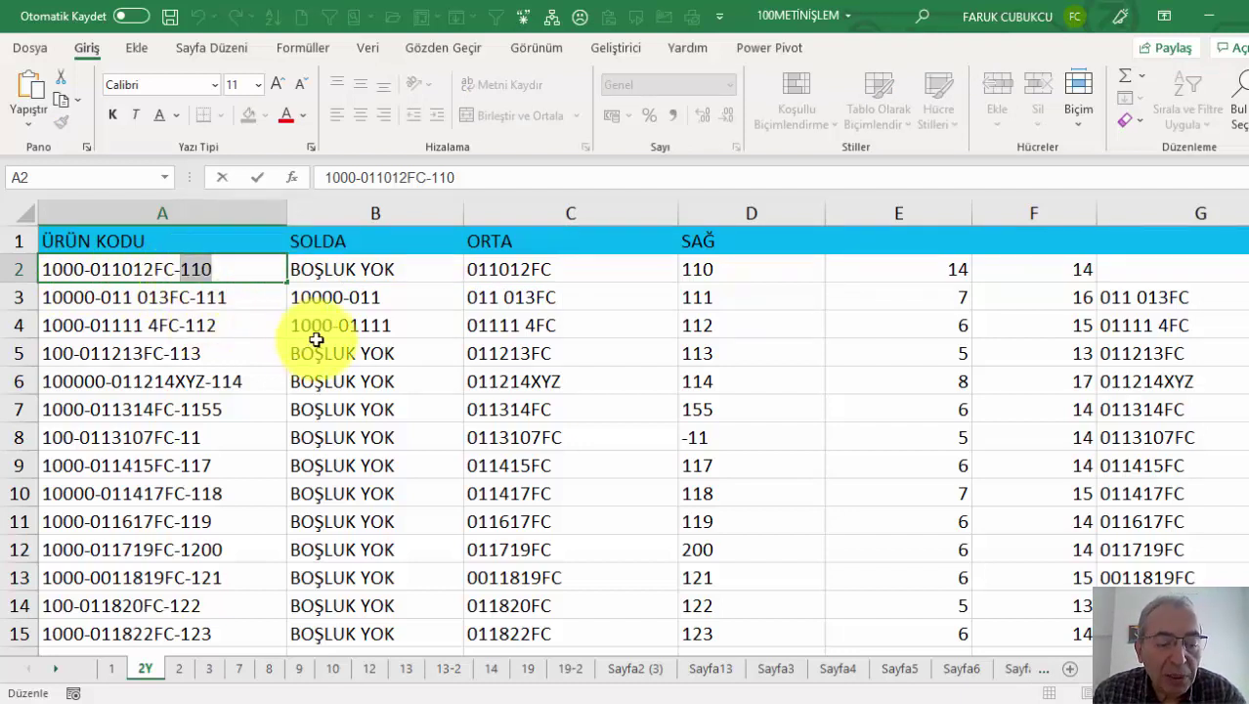
# Step: Review D2's SAĞDAN formula in the argument editor, then bring up column E's actions
pyautogui.click(733, 269)
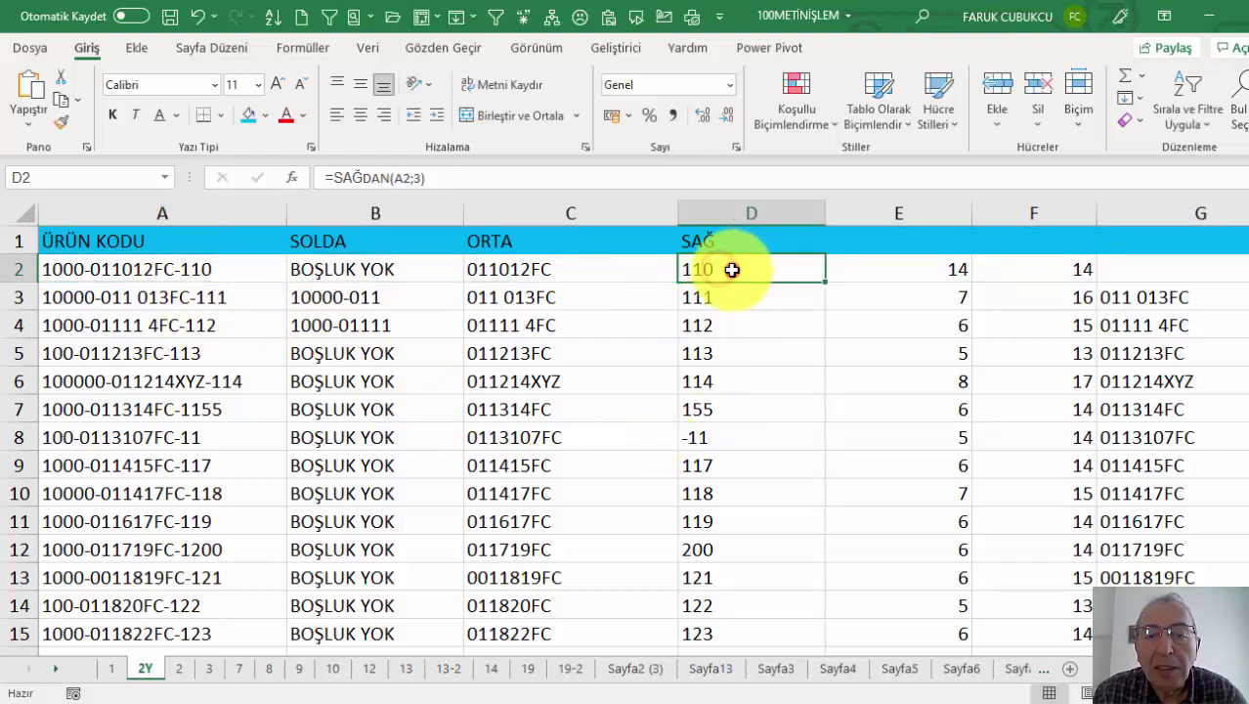
pyautogui.click(290, 178)
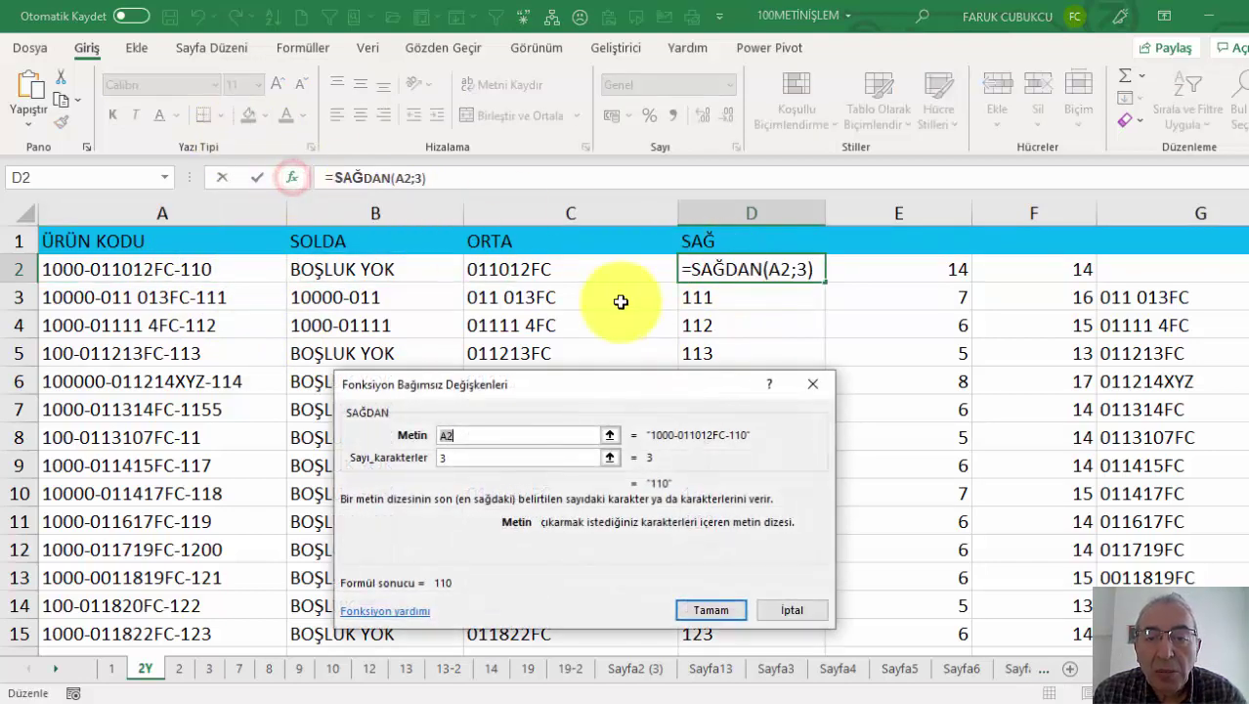
pyautogui.press('Escape')
pyautogui.rightClick(860, 211)
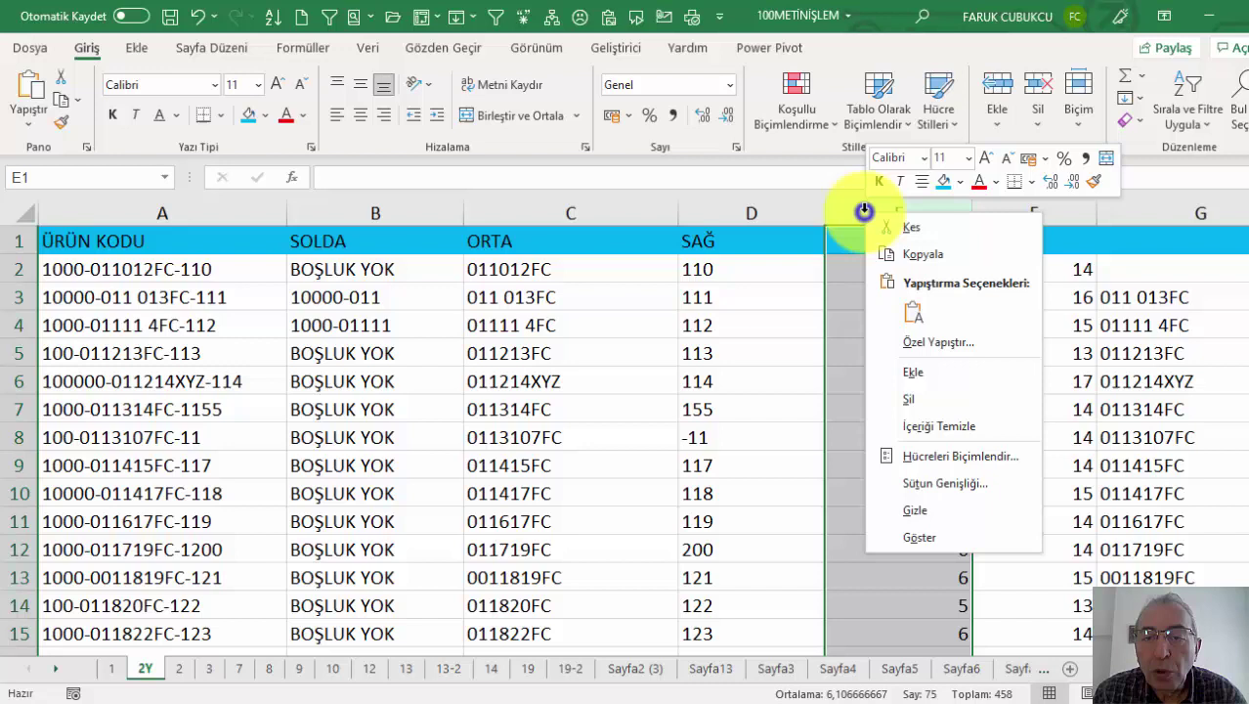
# Step: Insert a new column E and enter =UZUNLUK(A2) in E2
pyautogui.click(918, 369)
pyautogui.click(867, 270)
pyautogui.write('=')
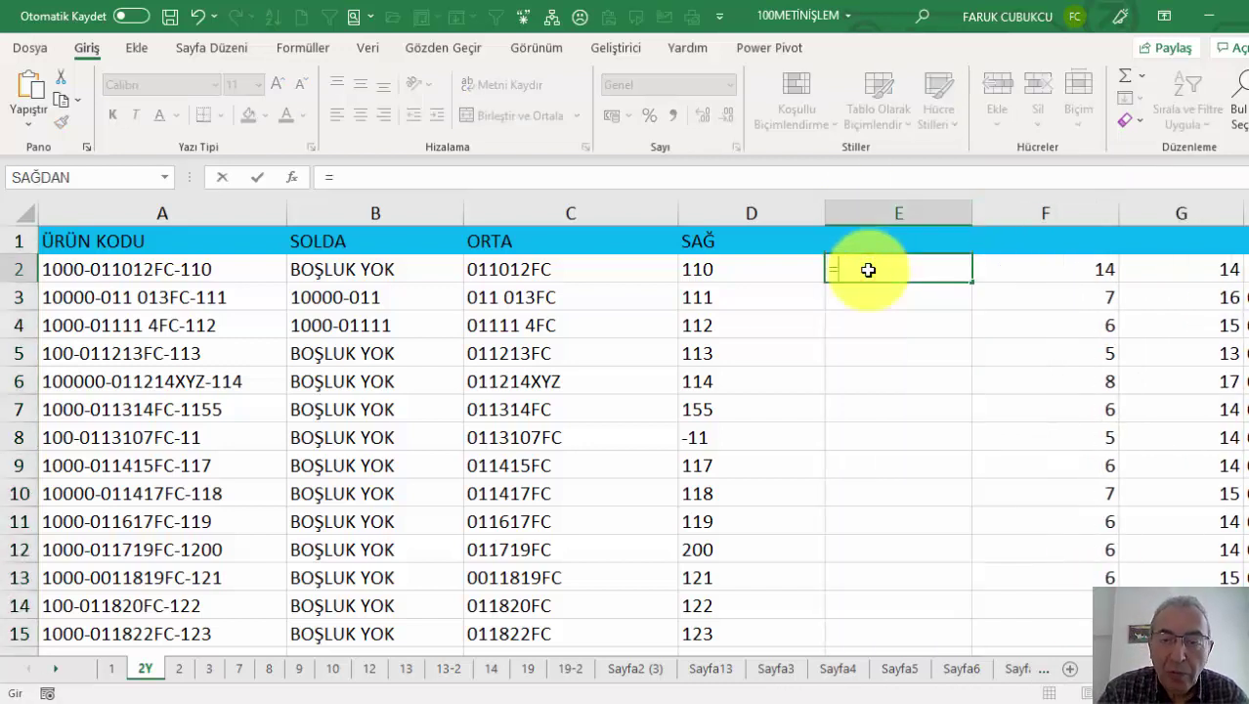
pyautogui.write('UZU')
pyautogui.press('Tab')
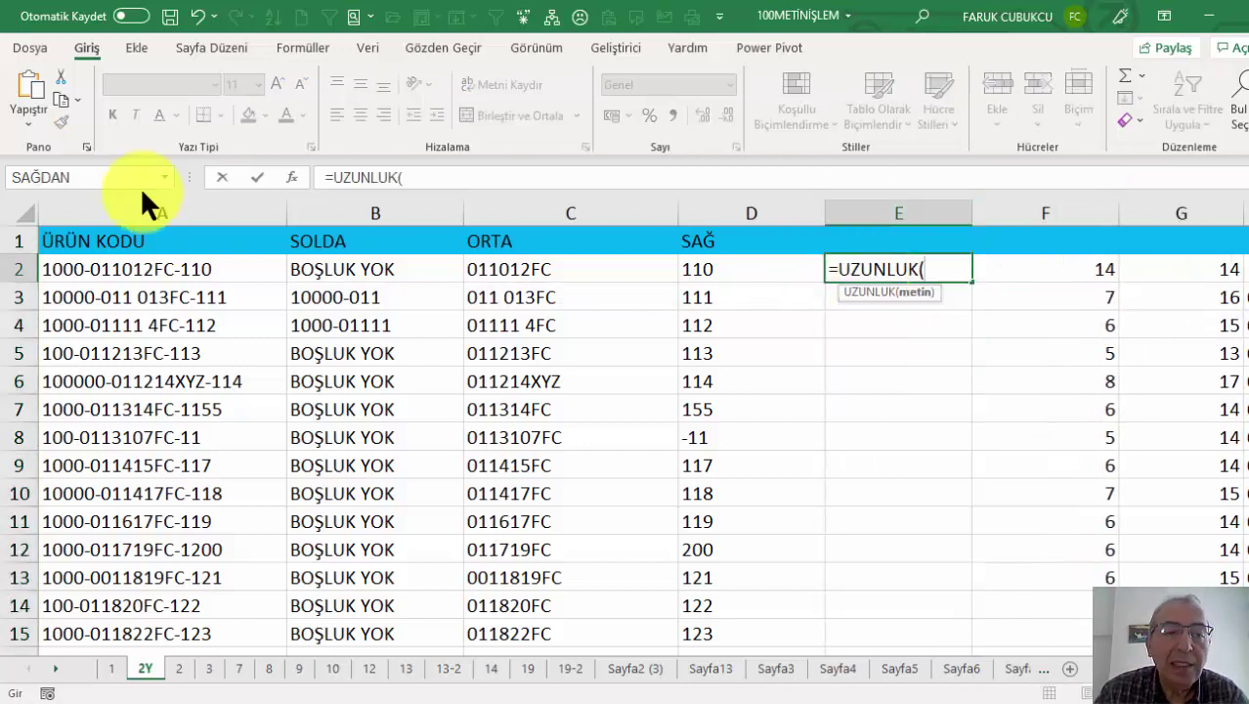
pyautogui.click(143, 266)
pyautogui.press('Return')
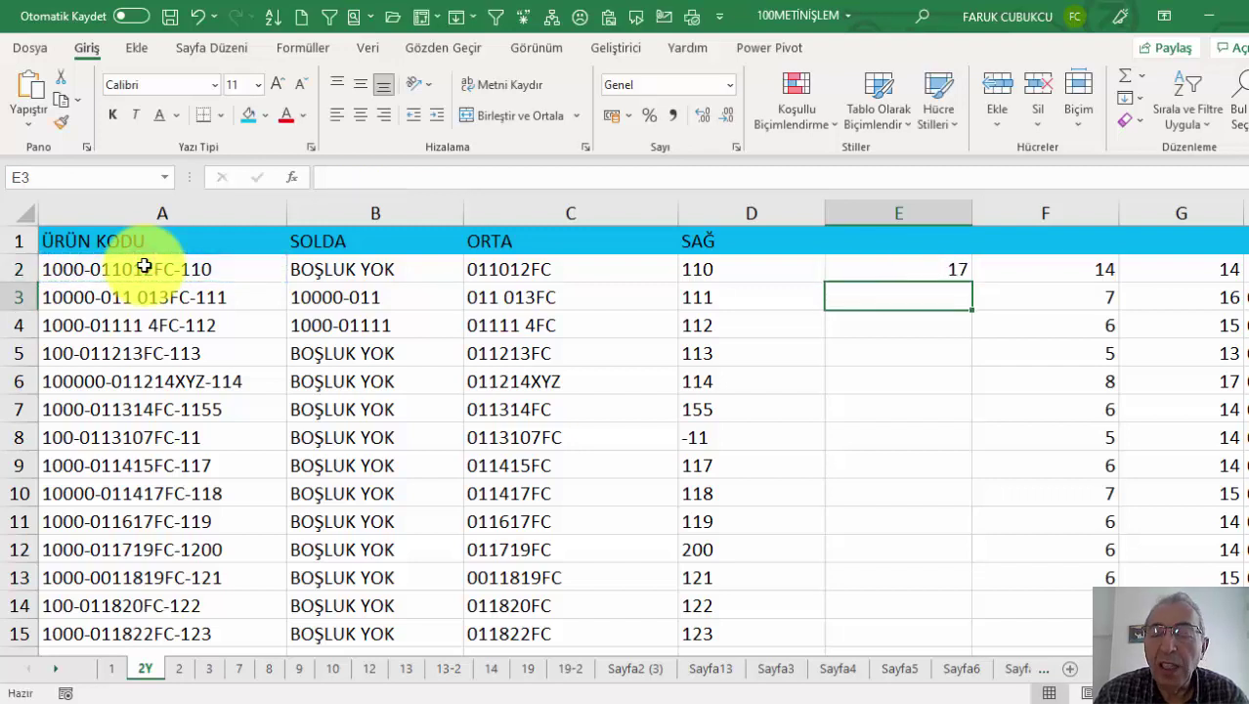
# Step: Fill the length formula down to E15 and compare it with G2's BUL formula
pyautogui.click(919, 268)
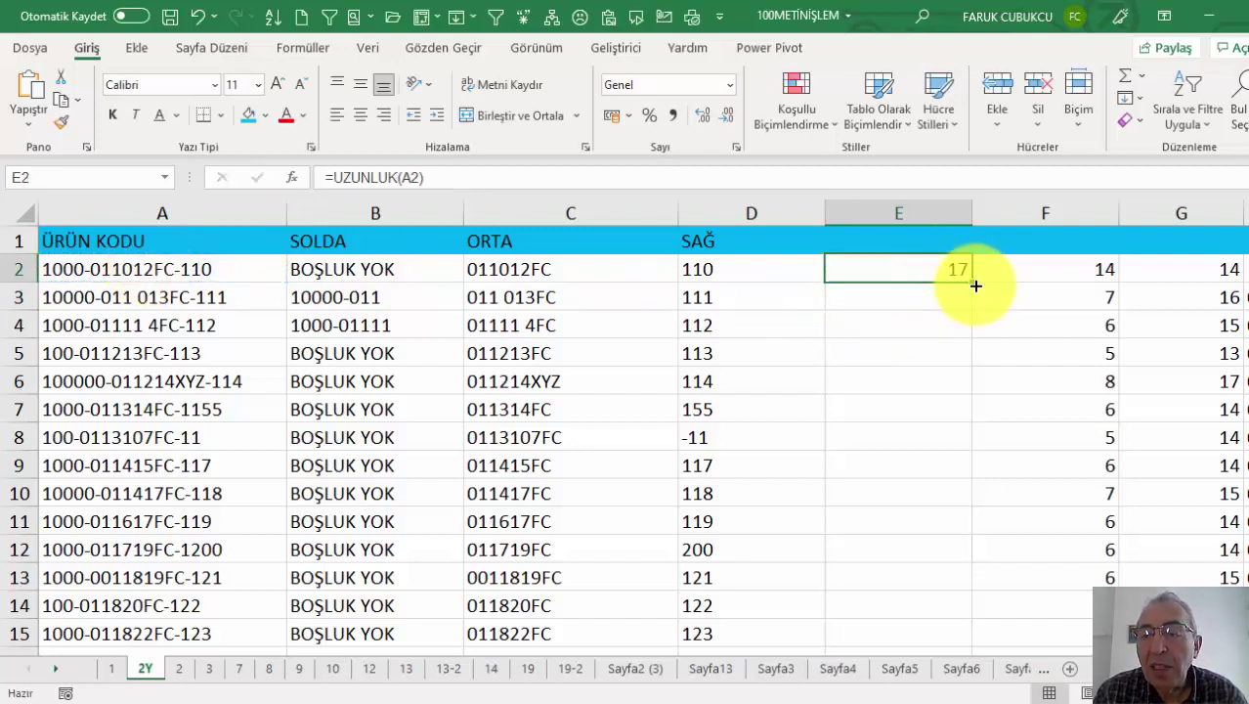
pyautogui.doubleClick(975, 285)
pyautogui.click(934, 268)
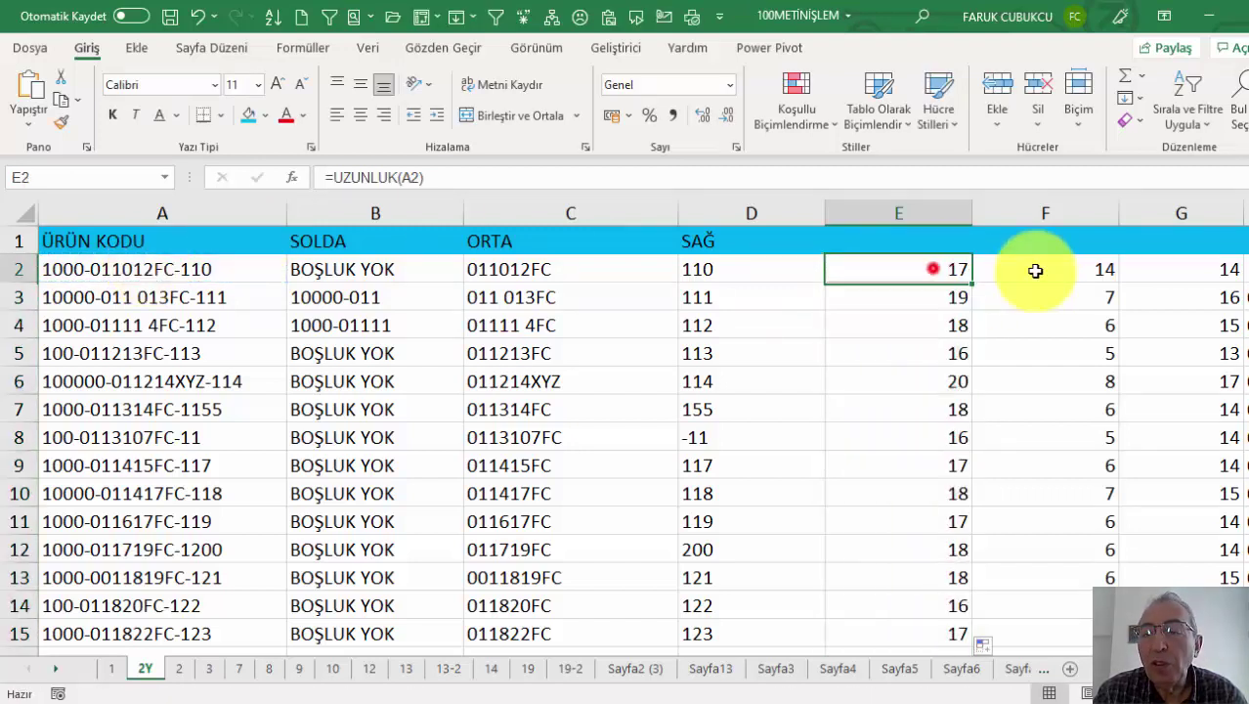
pyautogui.click(1170, 277)
pyautogui.click(896, 277)
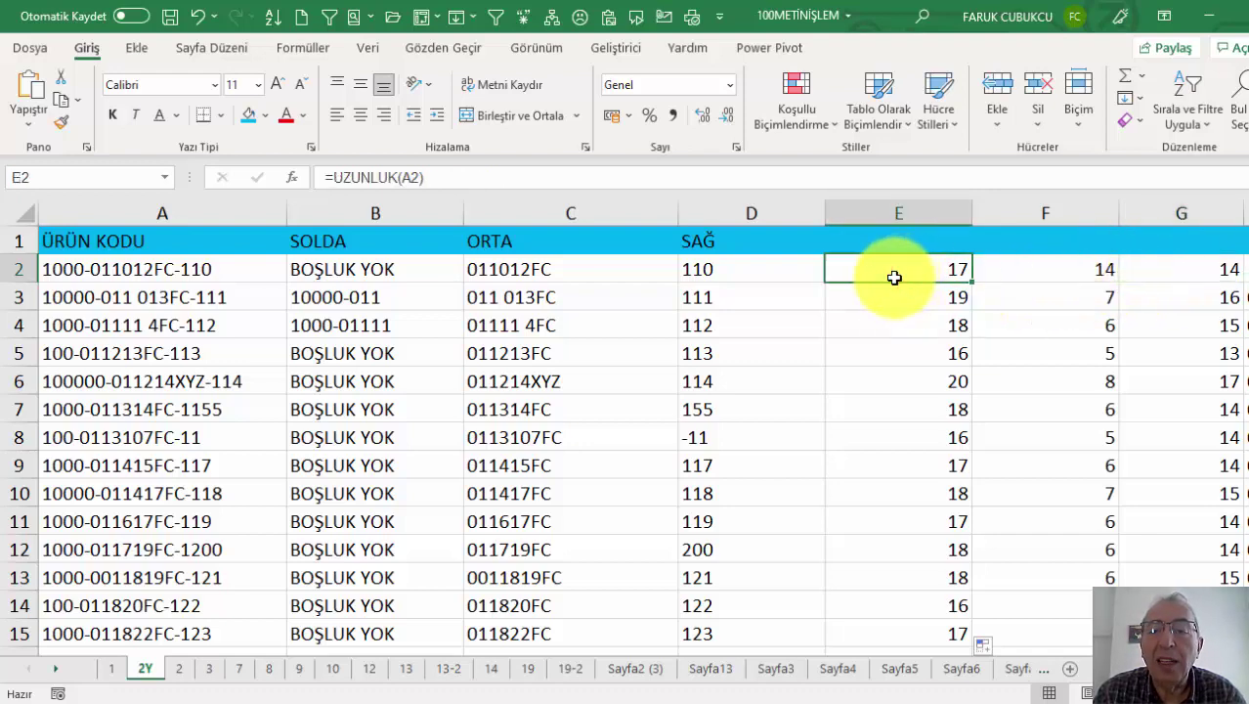
pyautogui.click(761, 273)
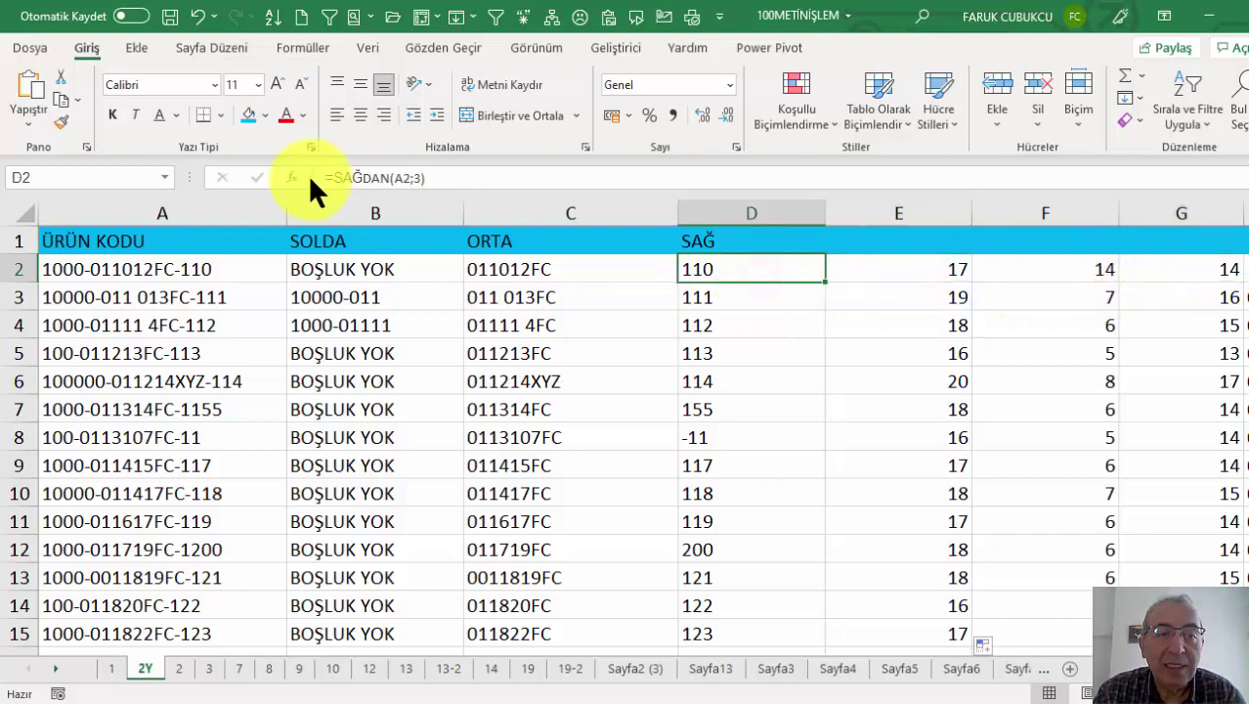
# Step: Set D2's SAĞDAN character count to E2-G2 and fill it down column D
pyautogui.click(485, 456)
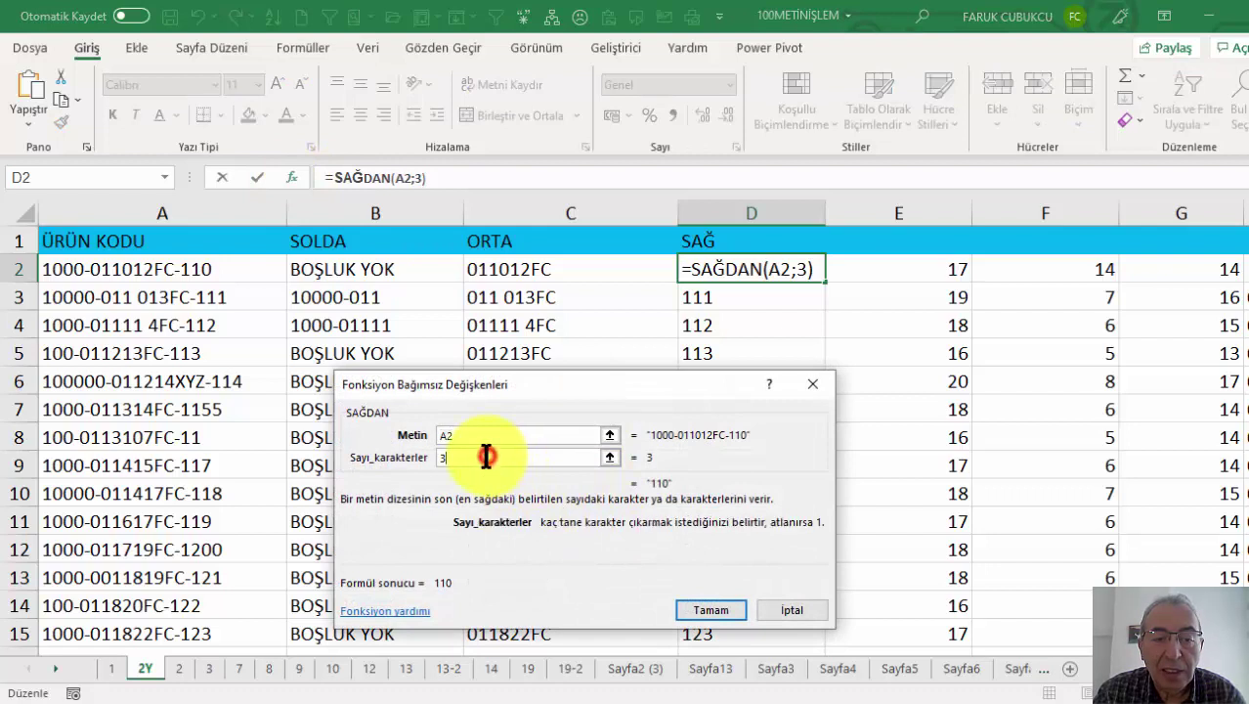
pyautogui.click(936, 265)
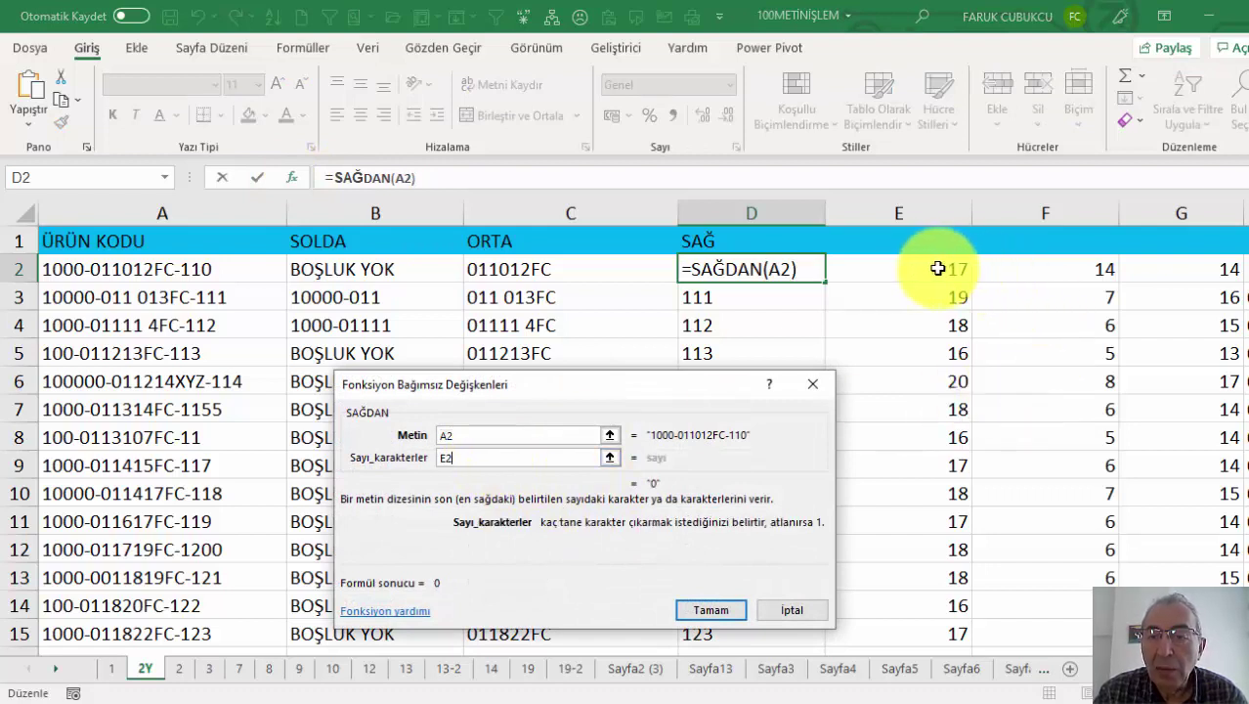
pyautogui.write('-')
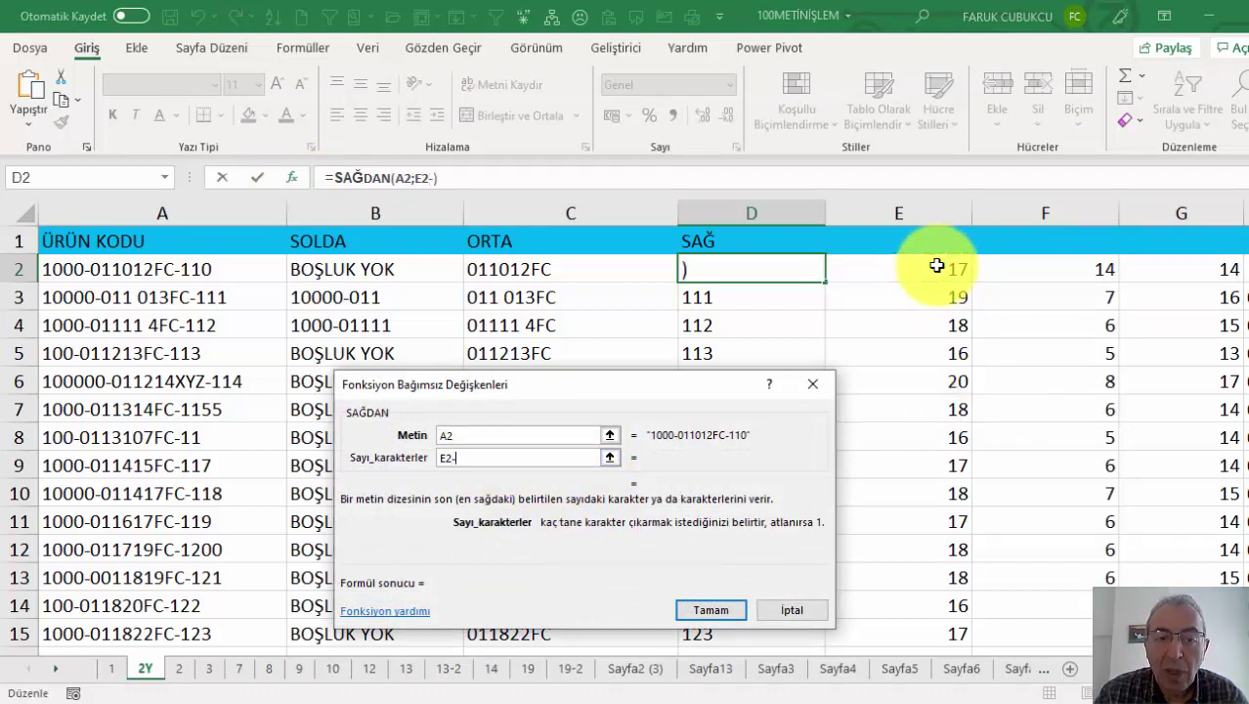
pyautogui.click(1182, 275)
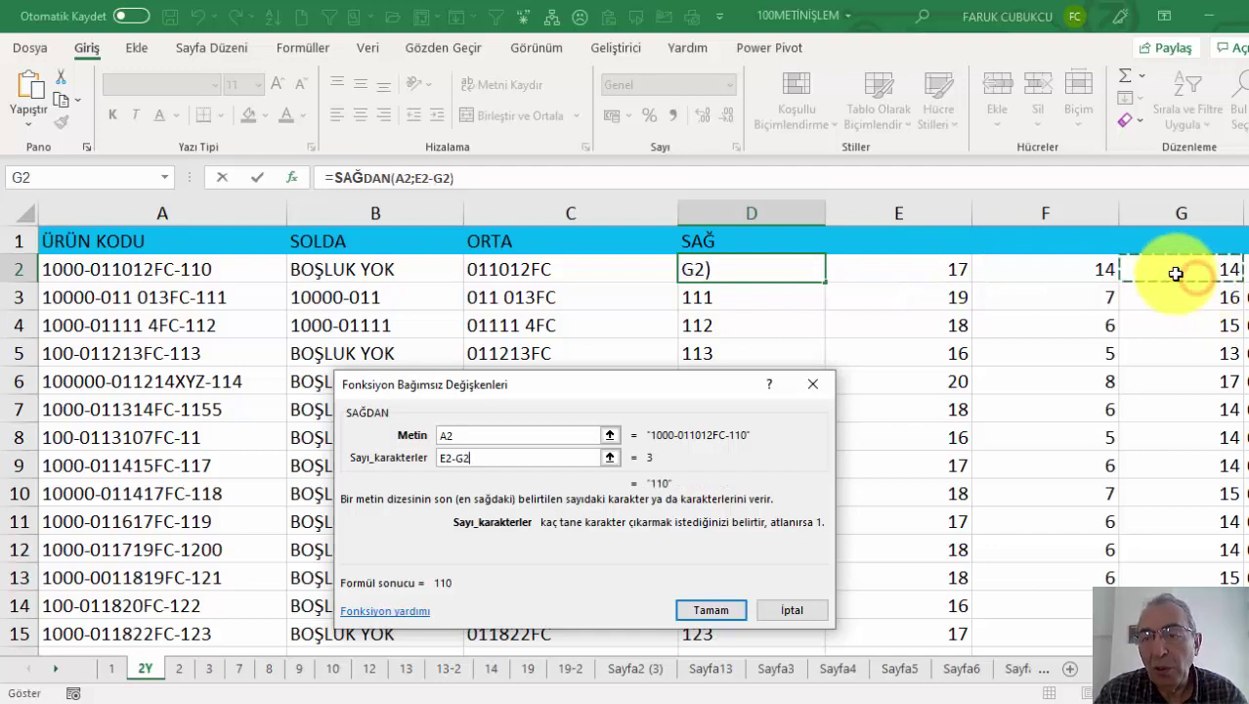
pyautogui.press('Return')
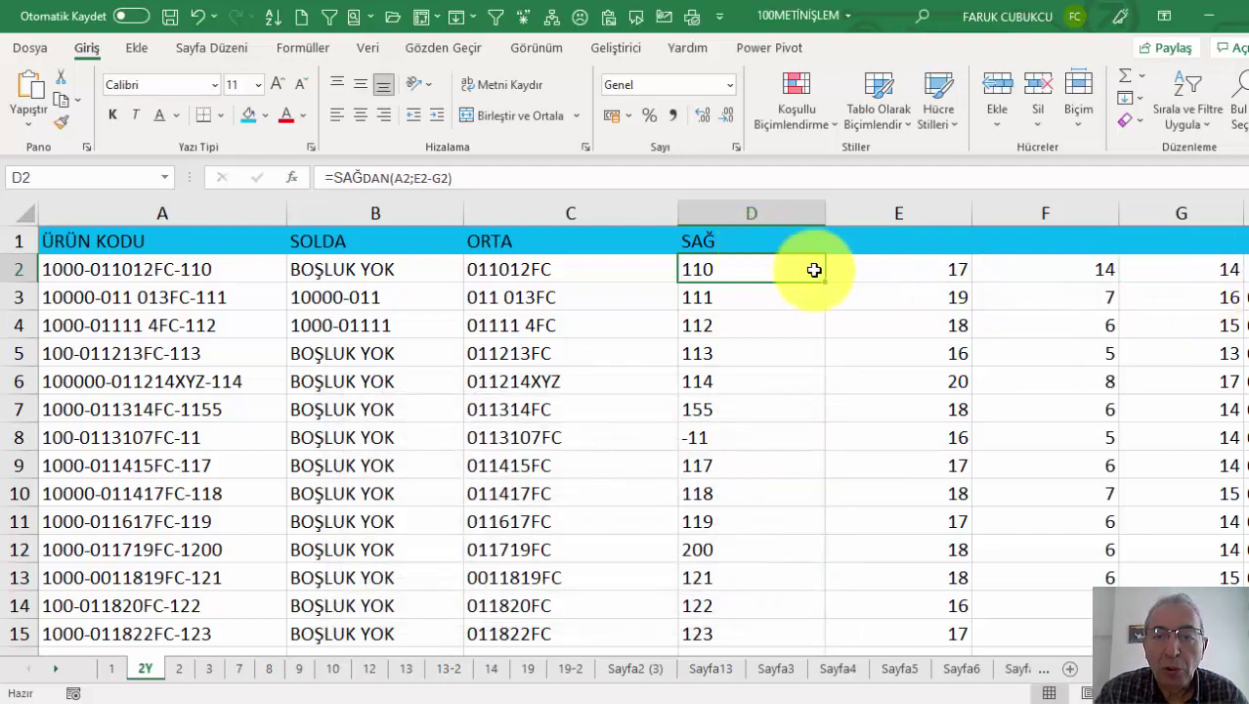
pyautogui.doubleClick(828, 286)
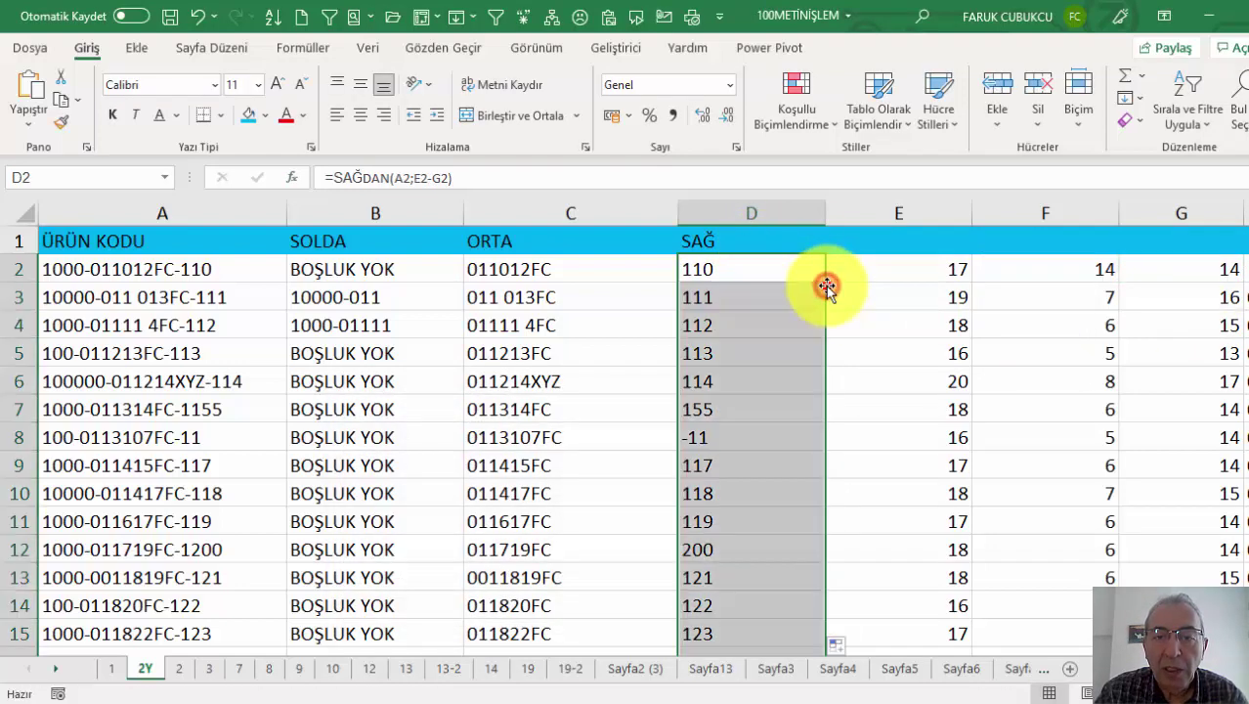
# Step: Check D8, then reopen D2's function arguments and clear the character-count box
pyautogui.click(703, 433)
pyautogui.click(728, 410)
pyautogui.click(742, 271)
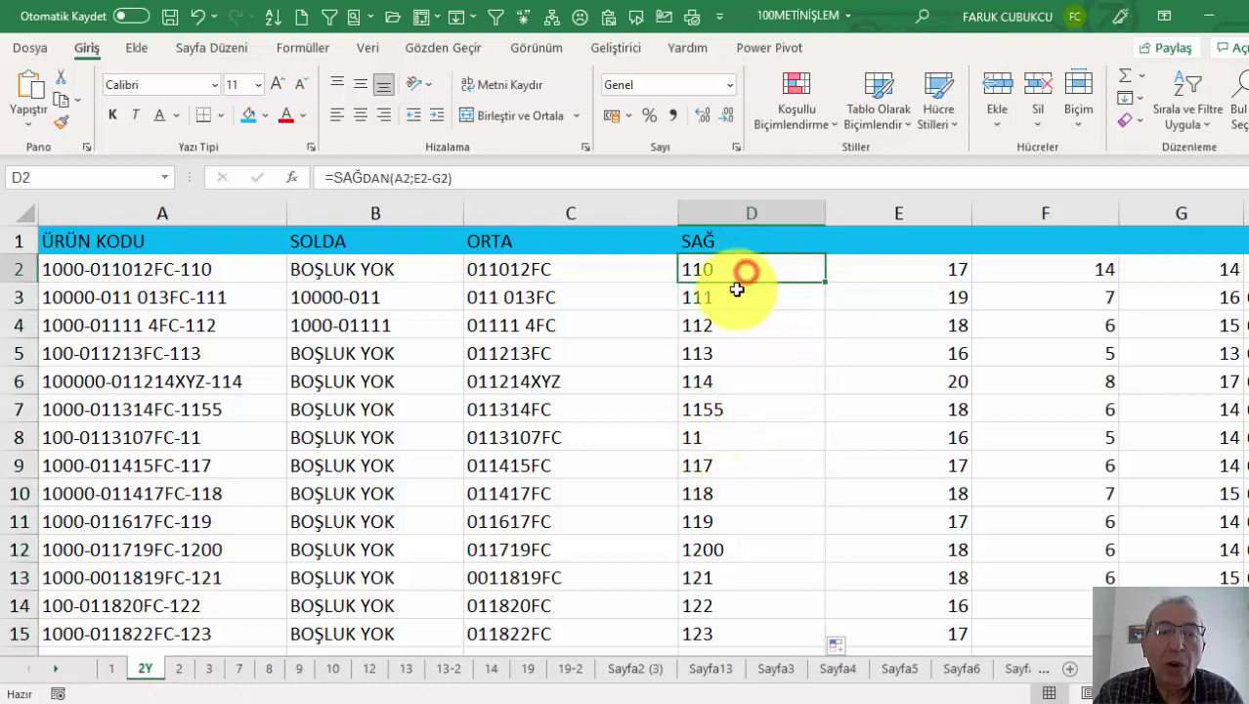
pyautogui.click(291, 176)
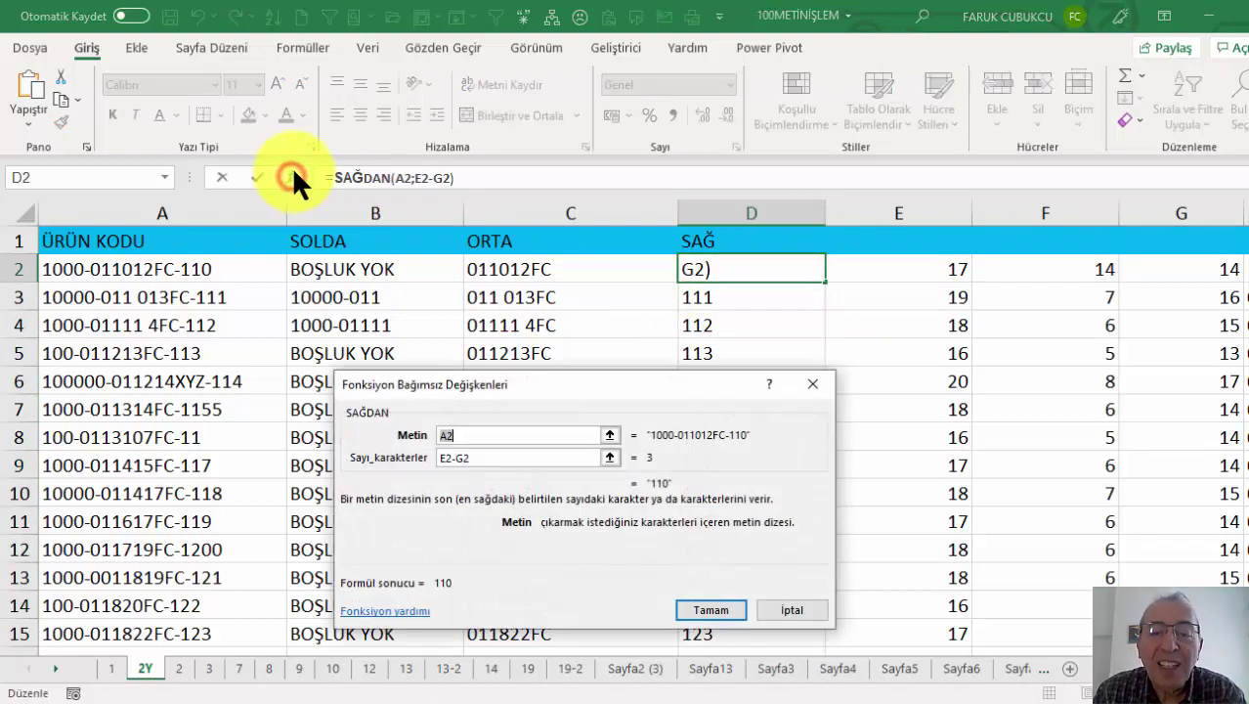
pyautogui.click(479, 458)
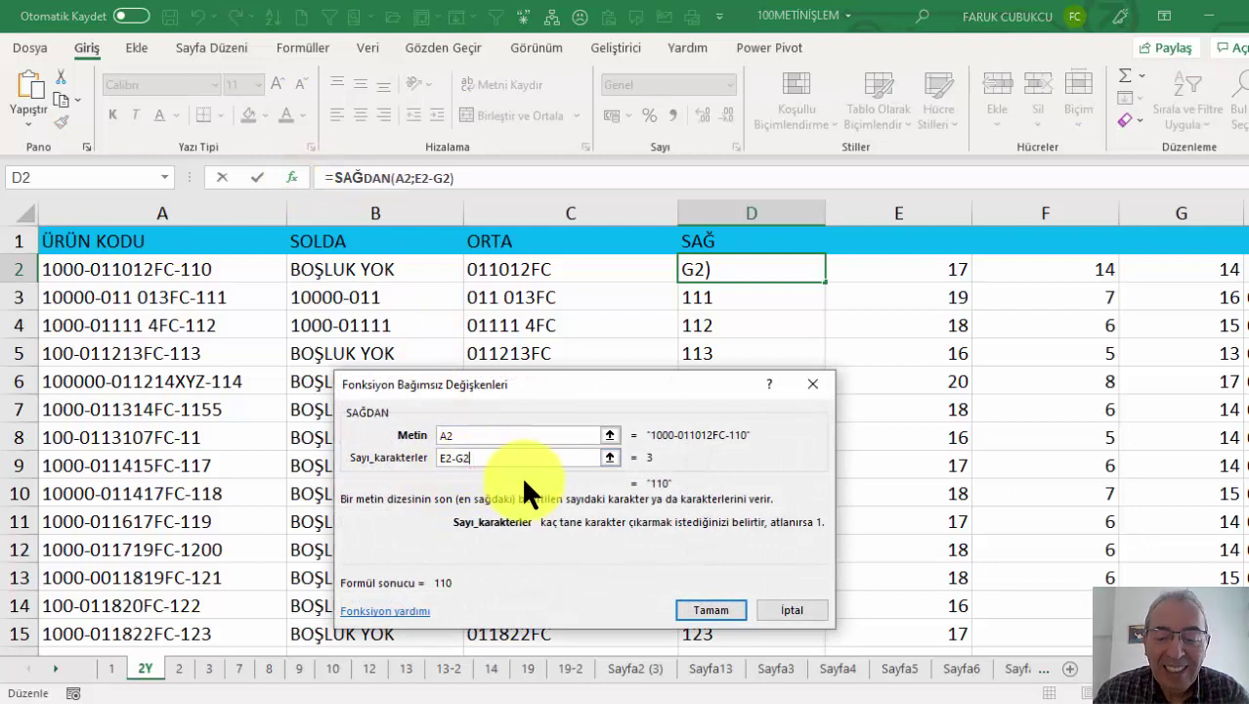
pyautogui.press('BackSpace')
pyautogui.press('BackSpace')
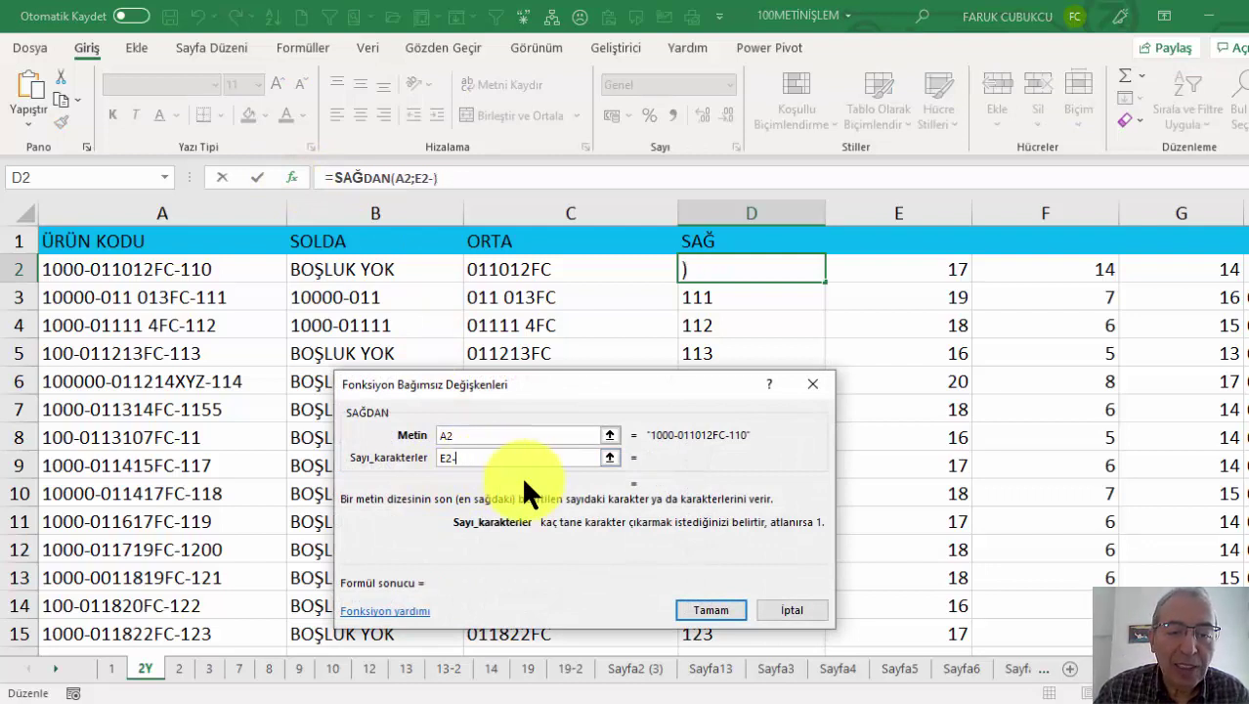
pyautogui.write('(')
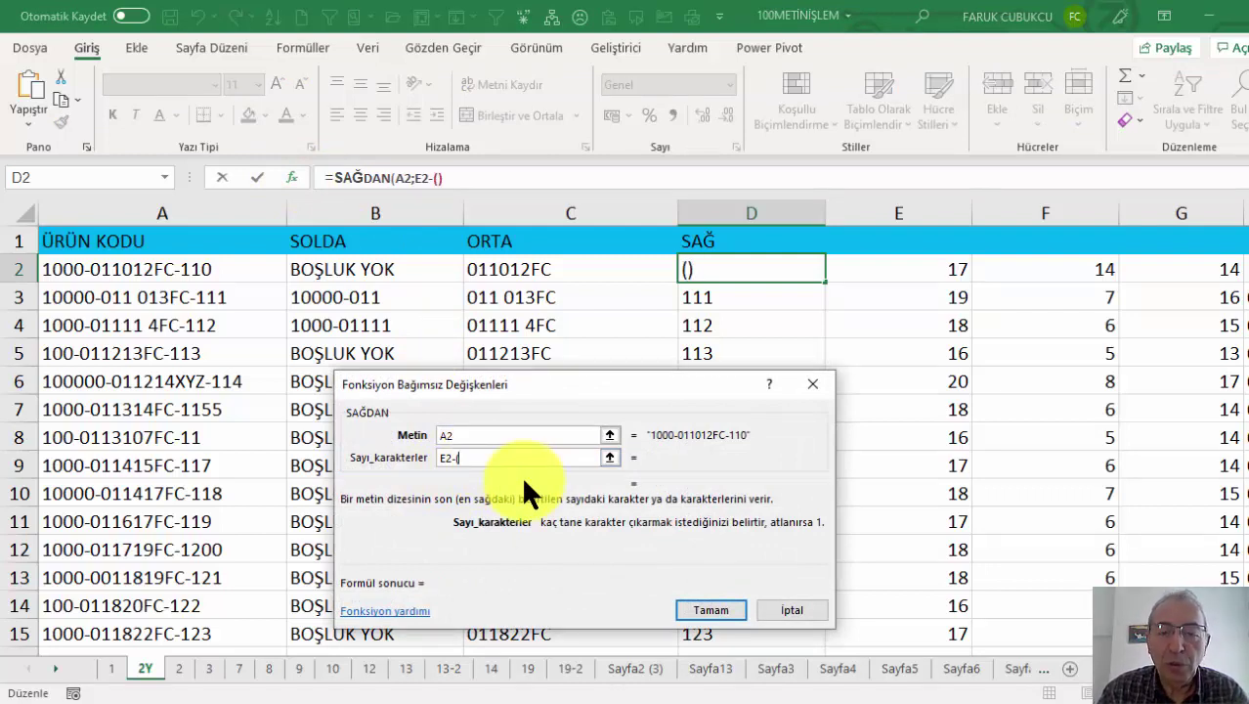
pyautogui.press('BackSpace')
pyautogui.press('BackSpace')
pyautogui.press('BackSpace')
pyautogui.press('BackSpace')
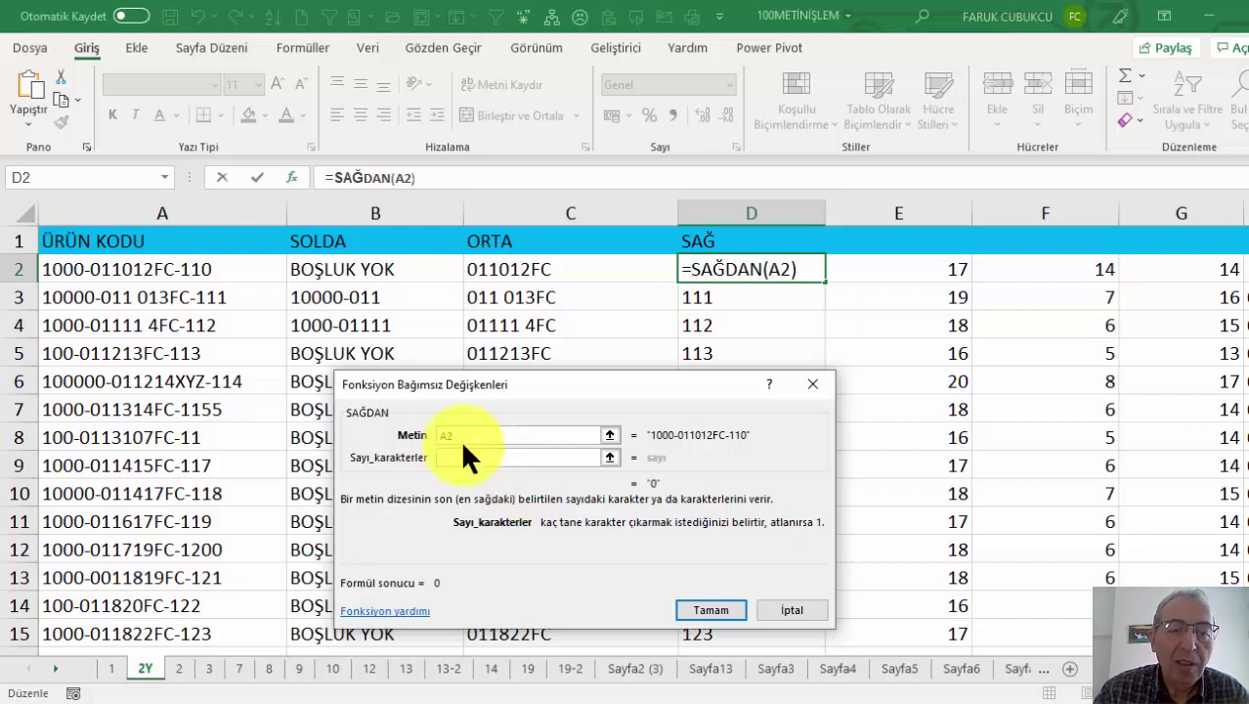
# Step: Search the function catalogue for UZ and insert UZUNLUK into the character count
pyautogui.click(165, 177)
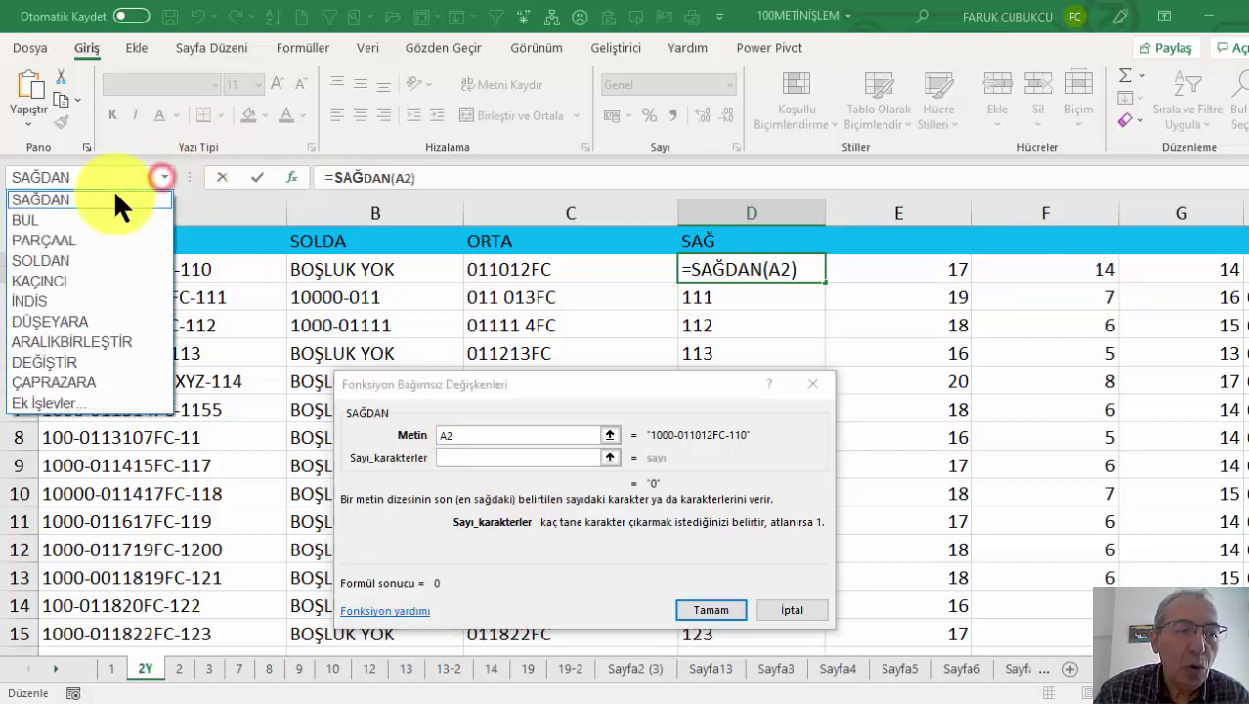
pyautogui.press('Escape')
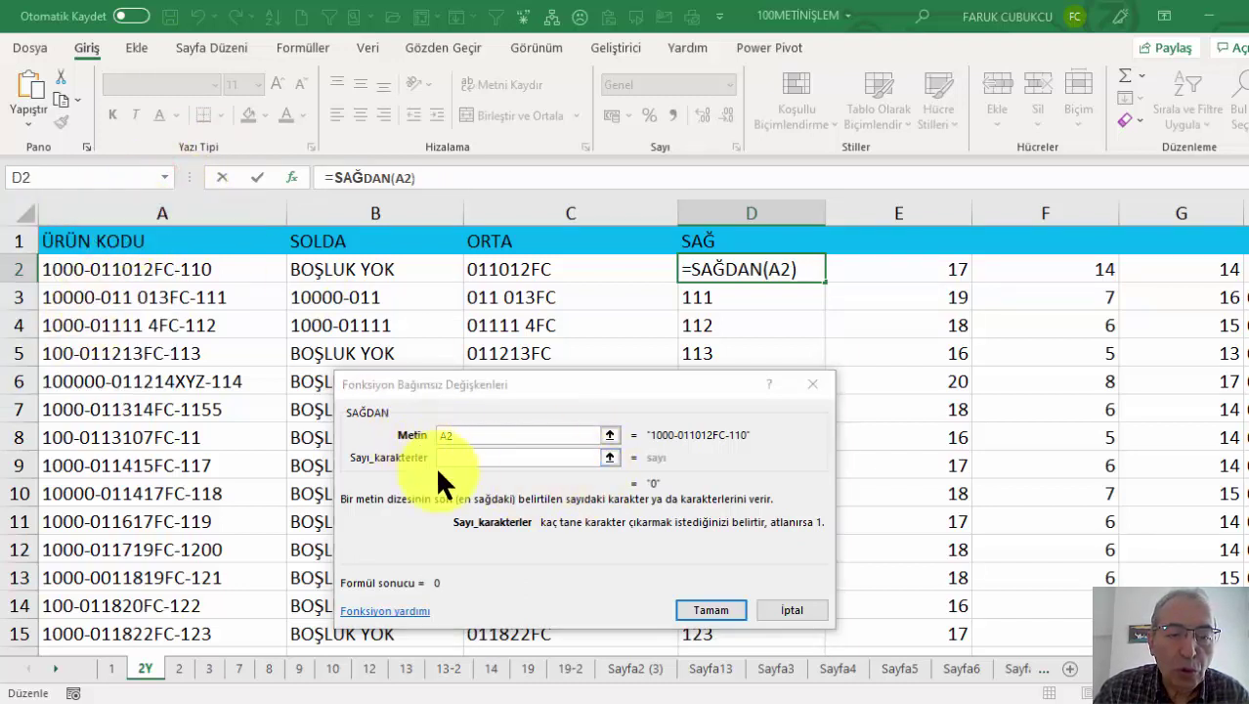
pyautogui.click(445, 457)
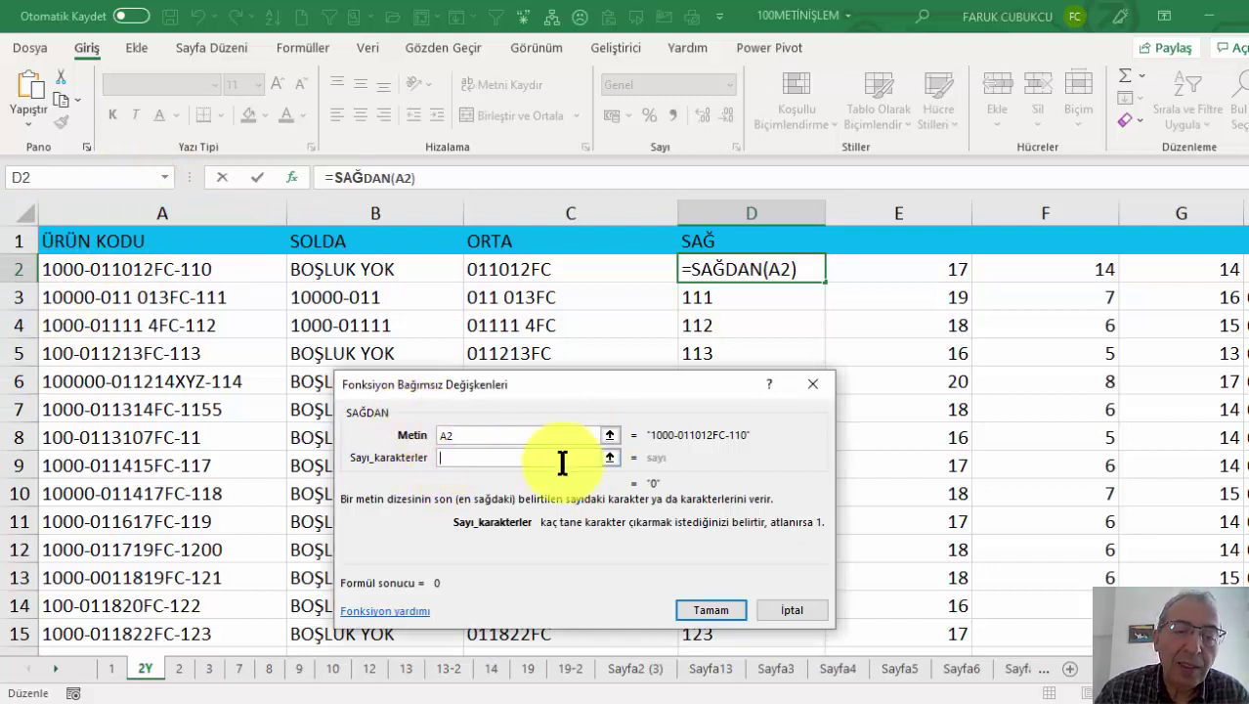
pyautogui.click(162, 177)
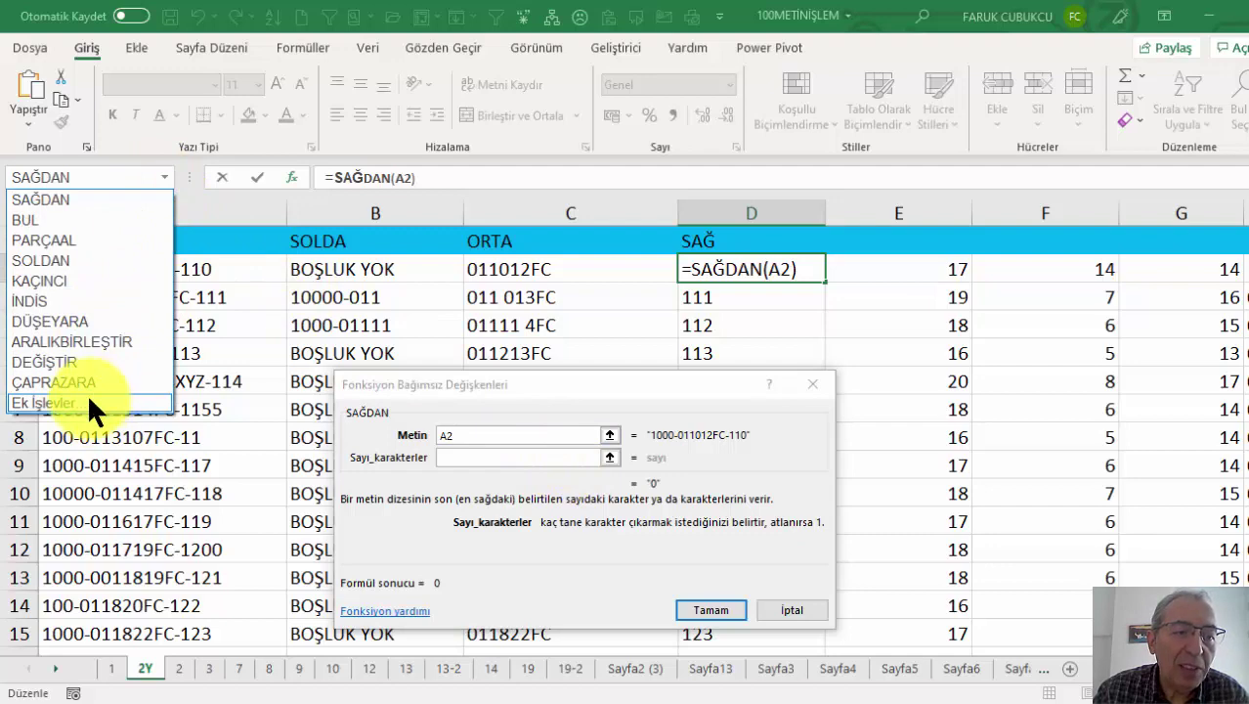
pyautogui.click(88, 398)
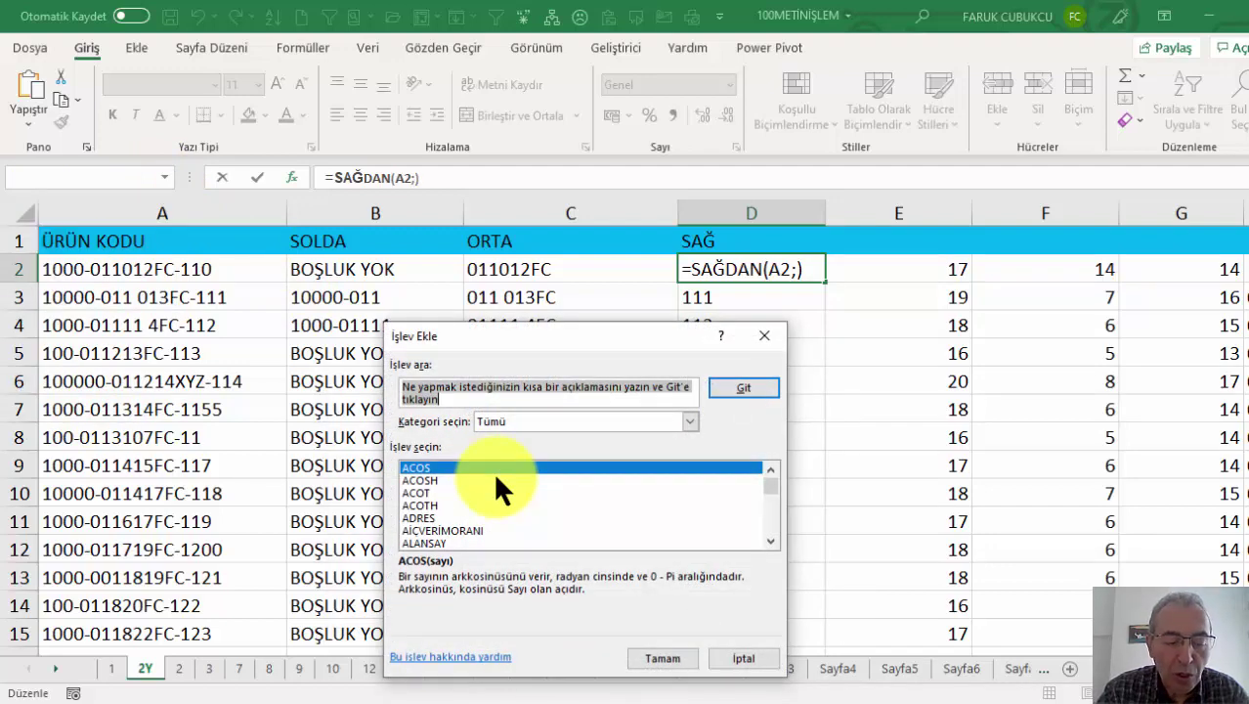
pyautogui.write('UZ')
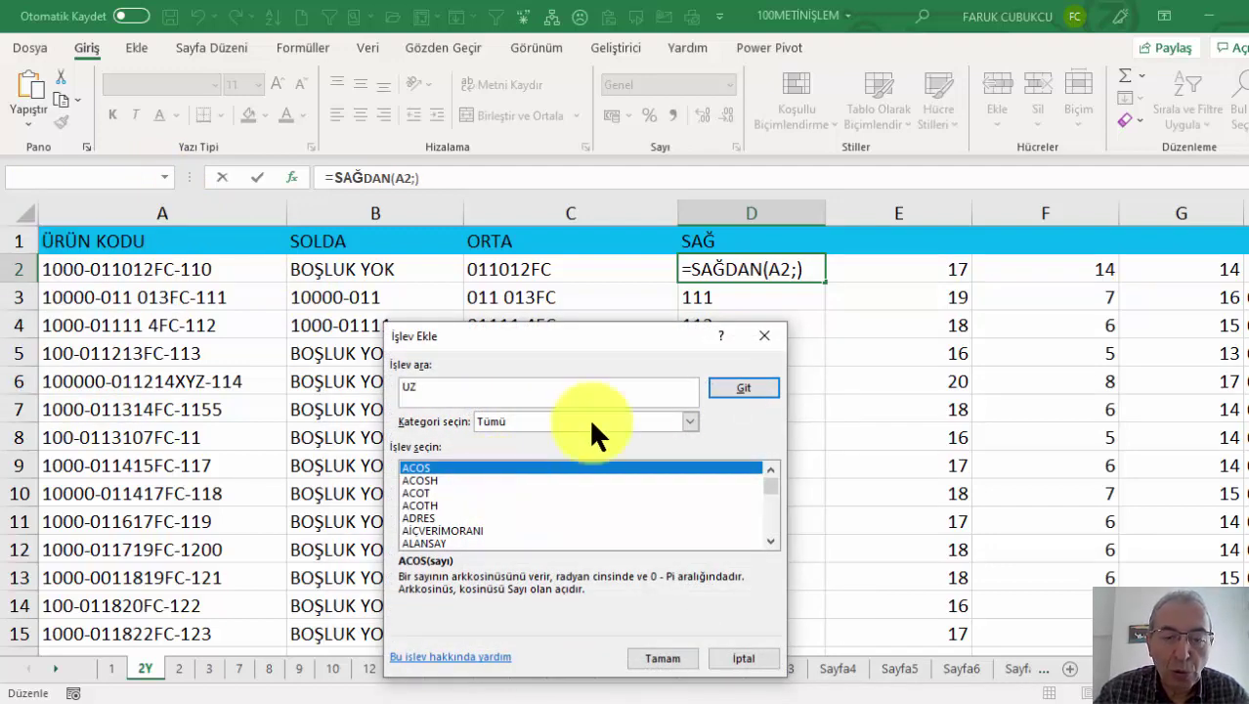
pyautogui.click(738, 387)
pyautogui.click(684, 657)
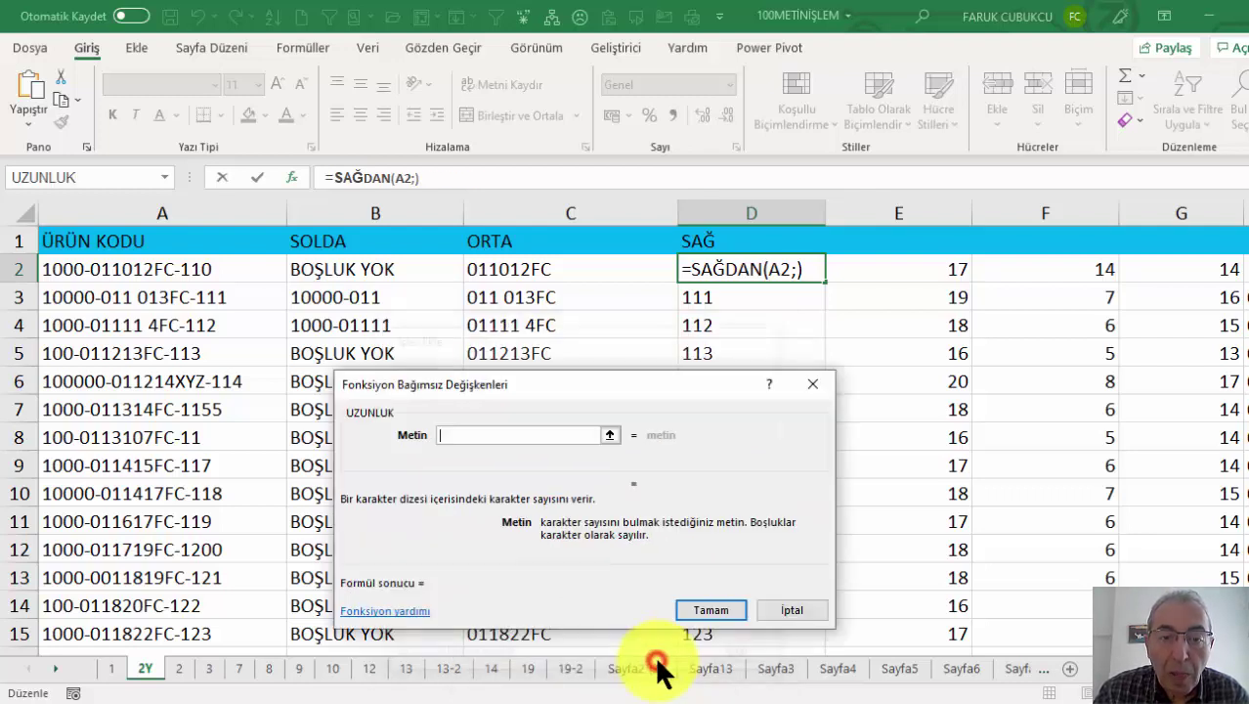
# Step: Set A2 as UZUNLUK's text argument, removing a misplaced A2 along the way
pyautogui.click(355, 179)
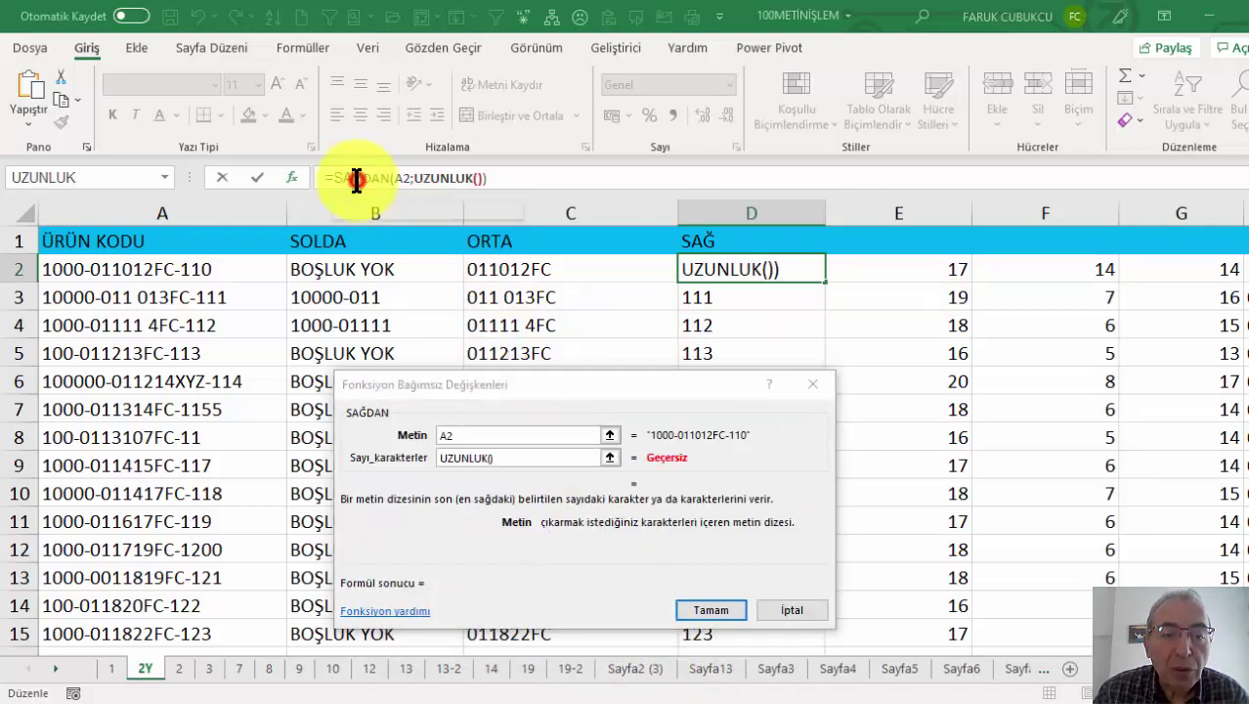
pyautogui.click(432, 179)
pyautogui.click(243, 268)
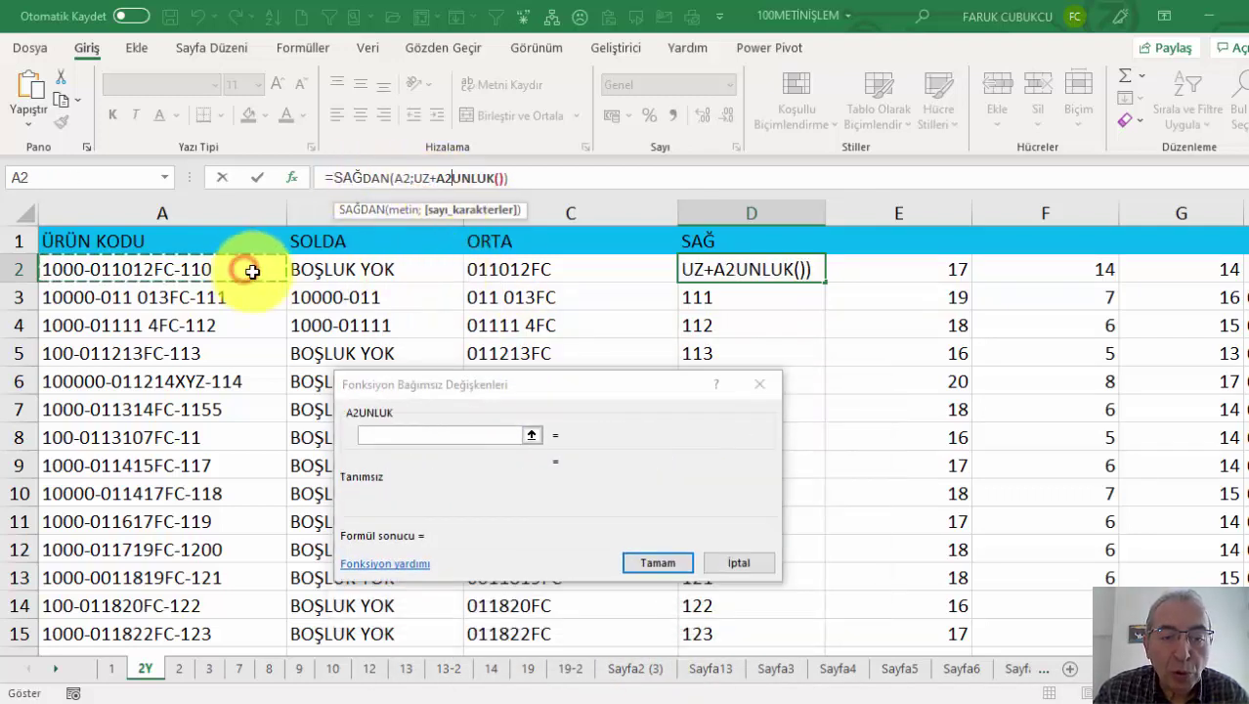
pyautogui.press('BackSpace')
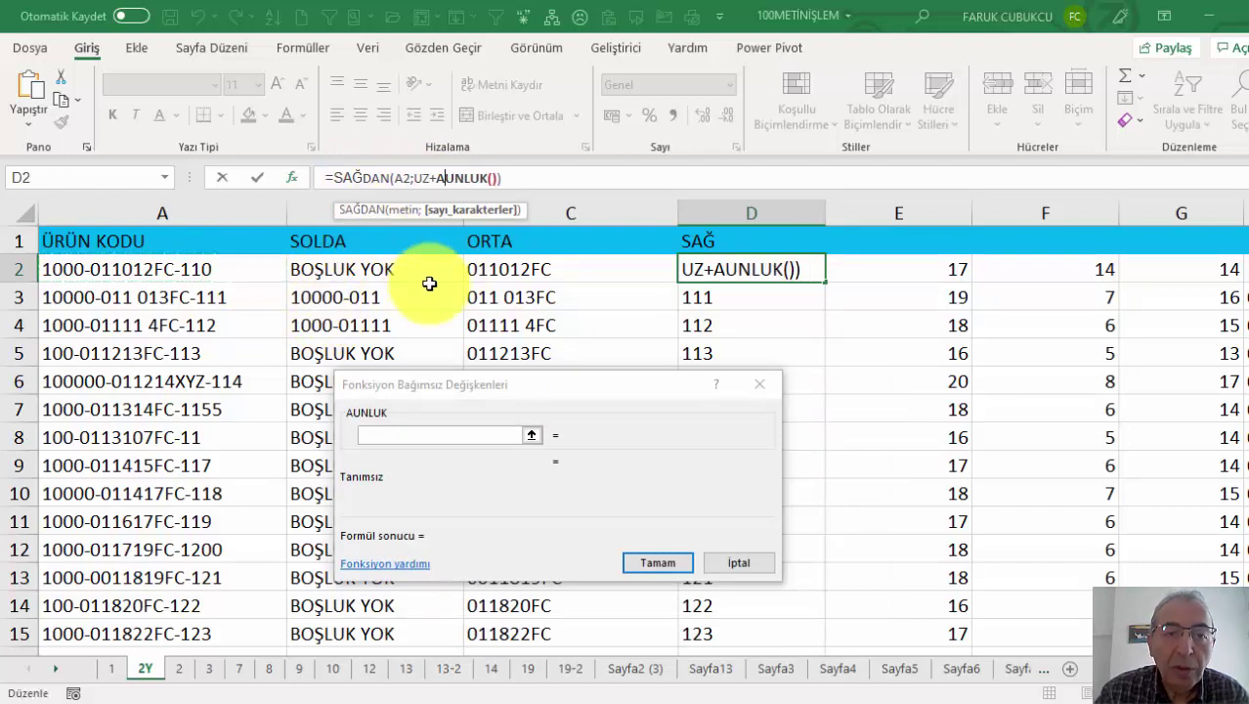
pyautogui.press('BackSpace')
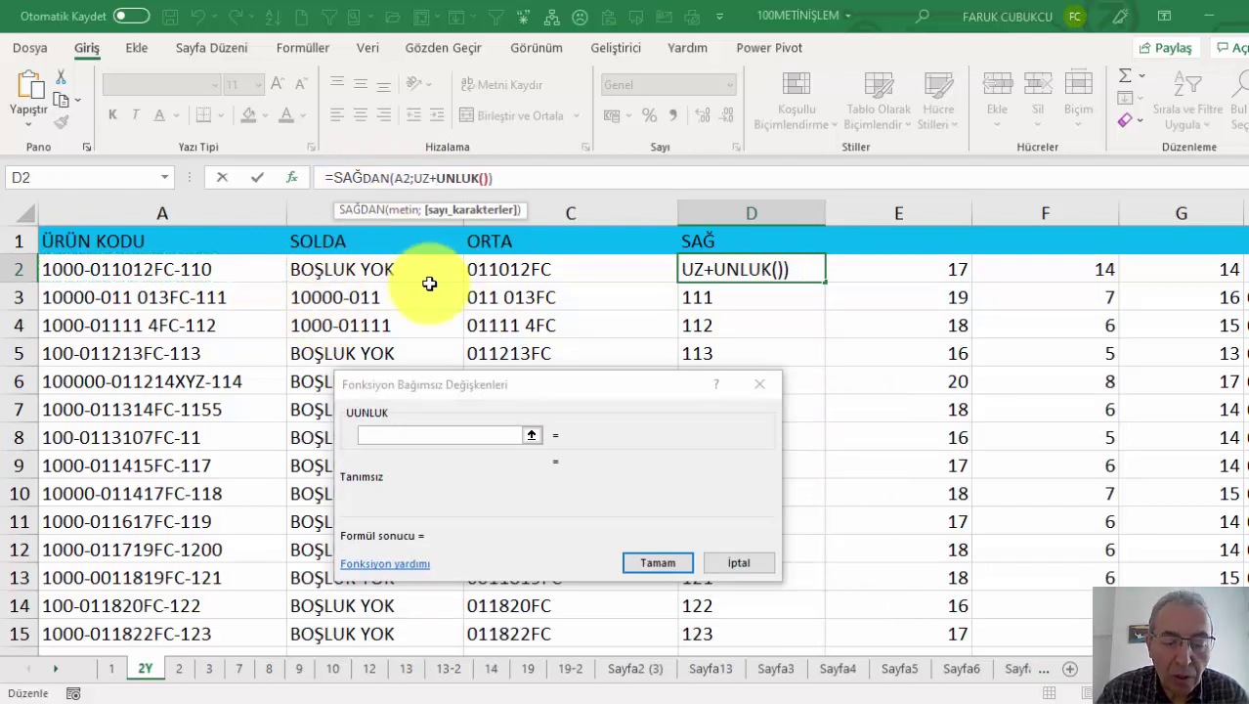
pyautogui.write('UZ')
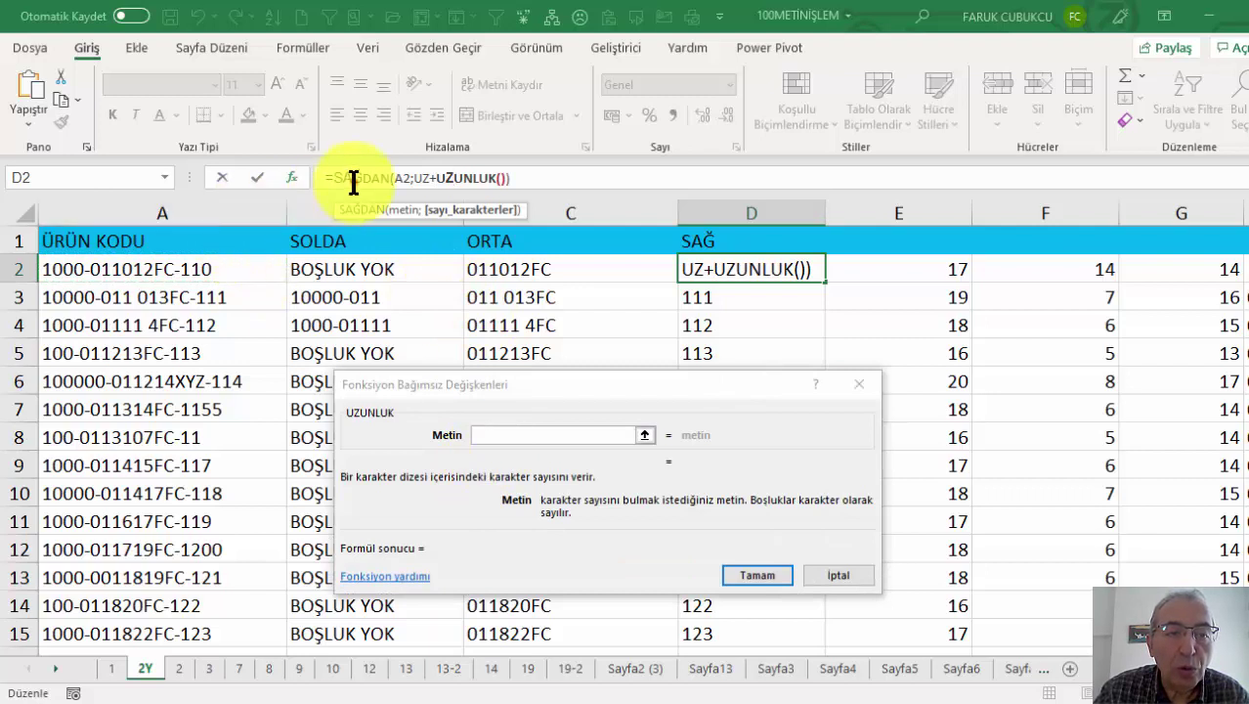
pyautogui.click(354, 183)
pyautogui.click(460, 176)
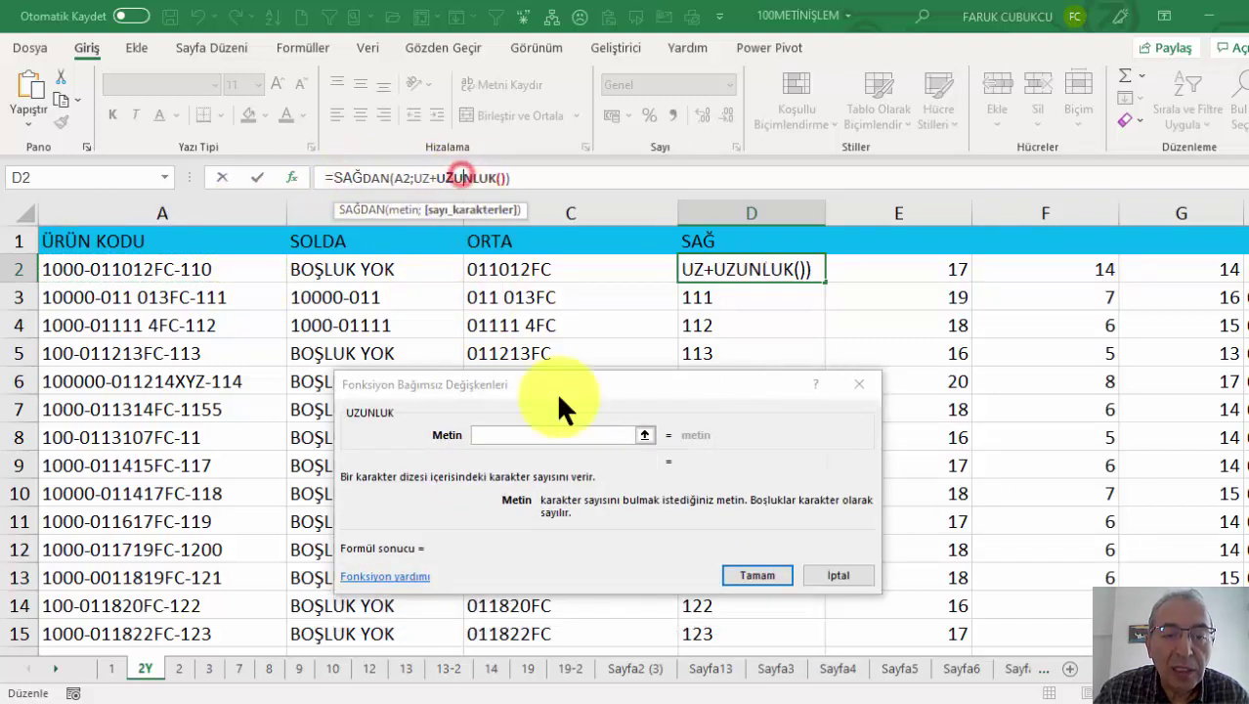
pyautogui.click(497, 433)
pyautogui.click(185, 270)
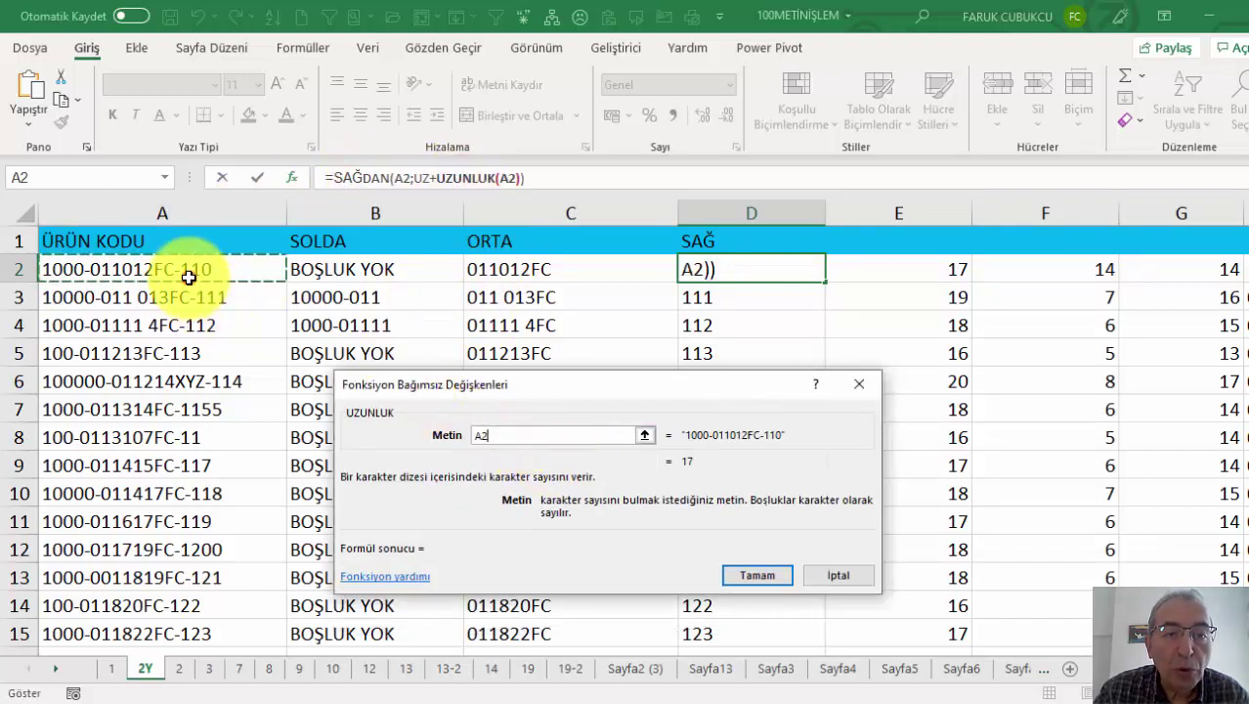
# Step: Delete the stray UZ+ and append a minus, making the count UZUNLUK(A2)-
pyautogui.click(350, 177)
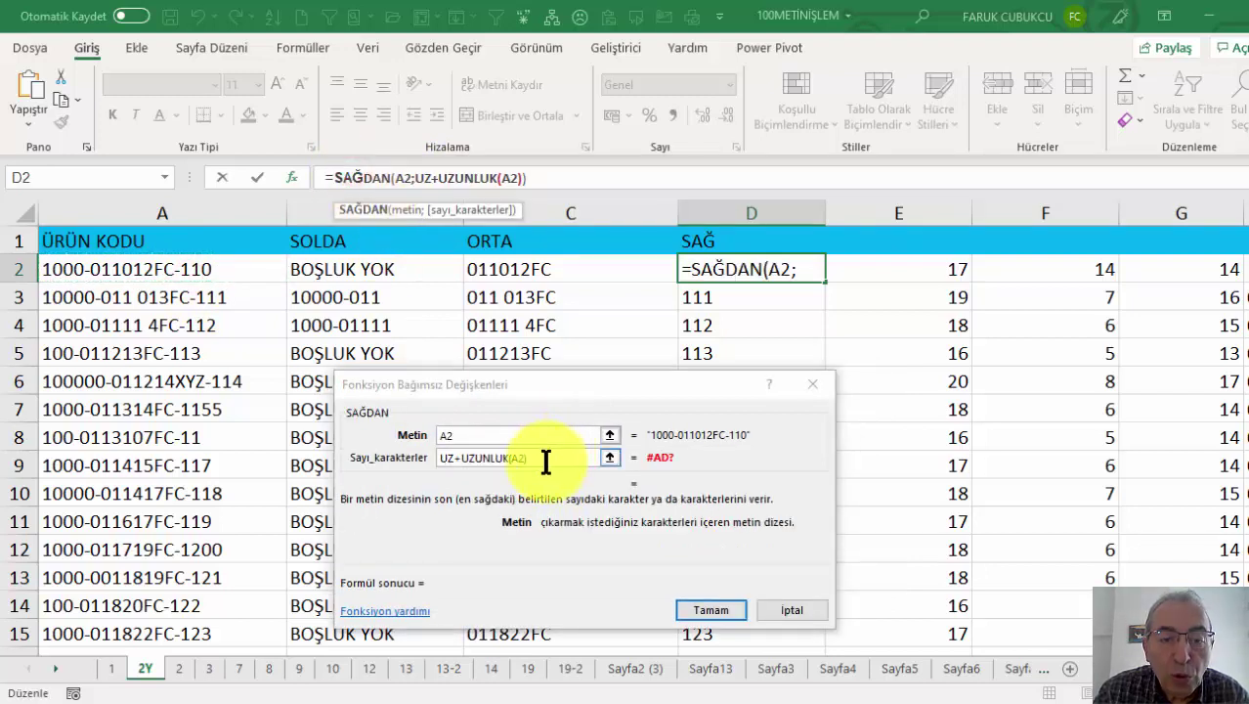
pyautogui.click(459, 457)
pyautogui.press('BackSpace')
pyautogui.press('BackSpace')
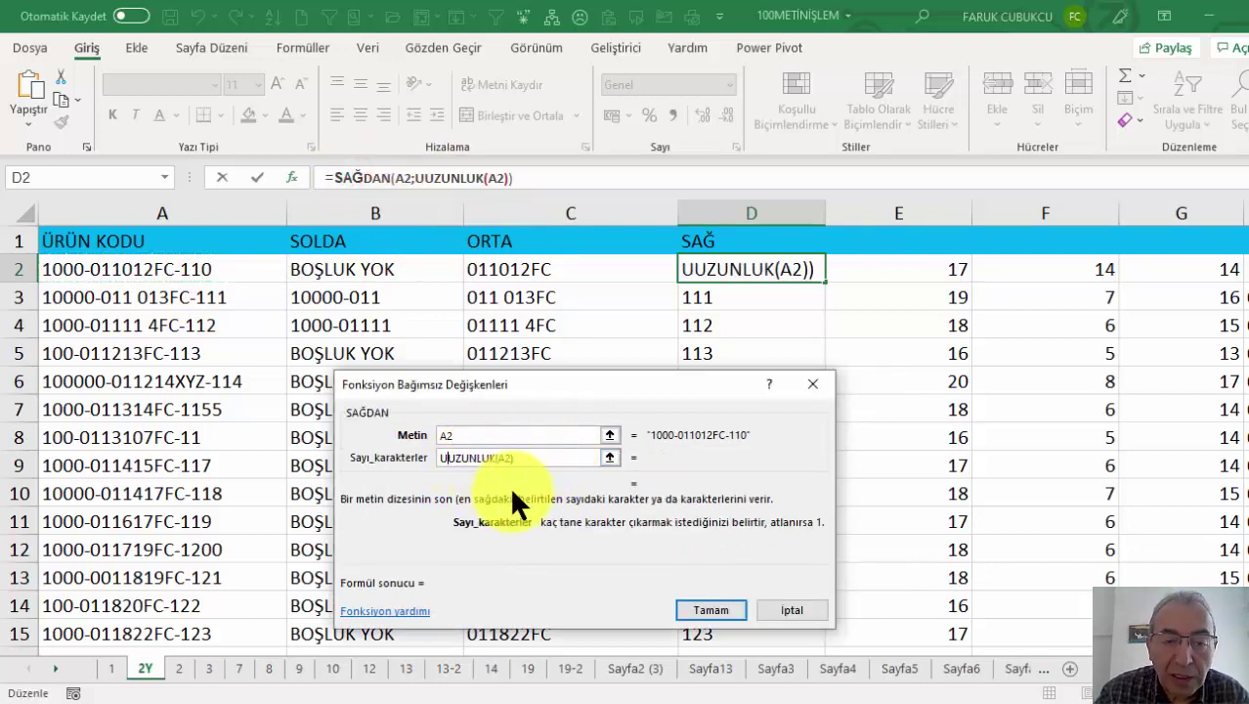
pyautogui.press('BackSpace')
pyautogui.click(525, 458)
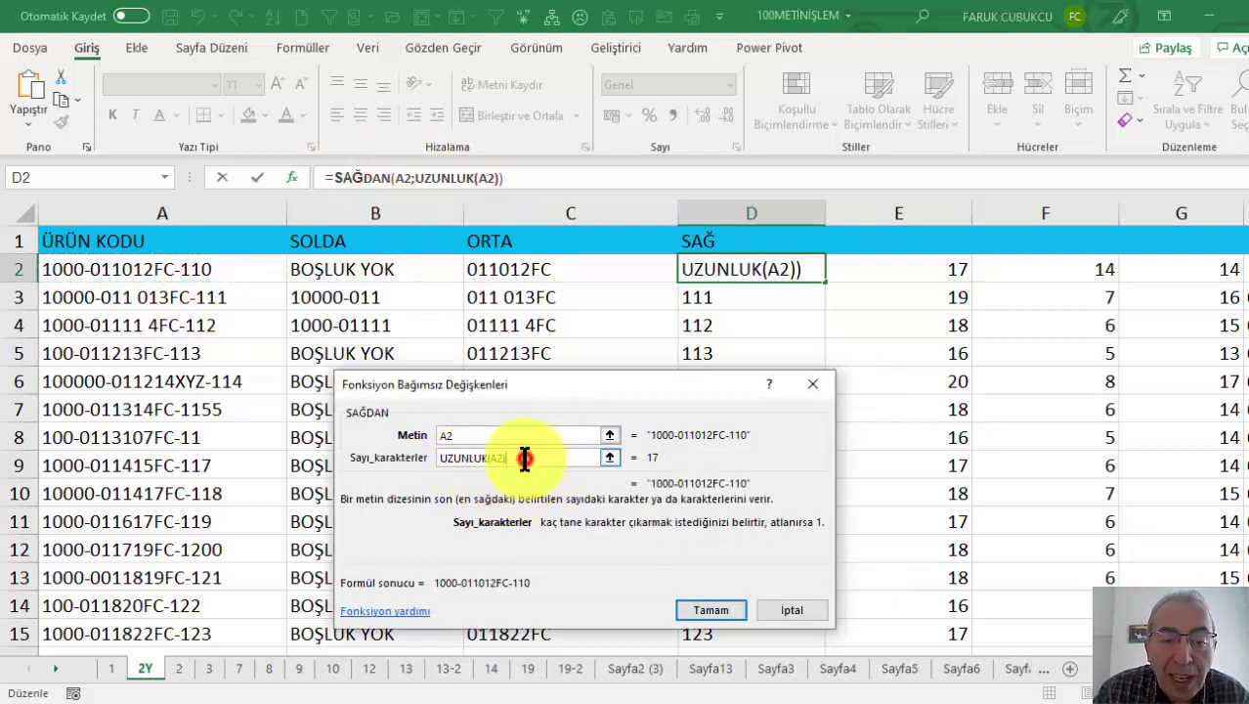
pyautogui.write('-')
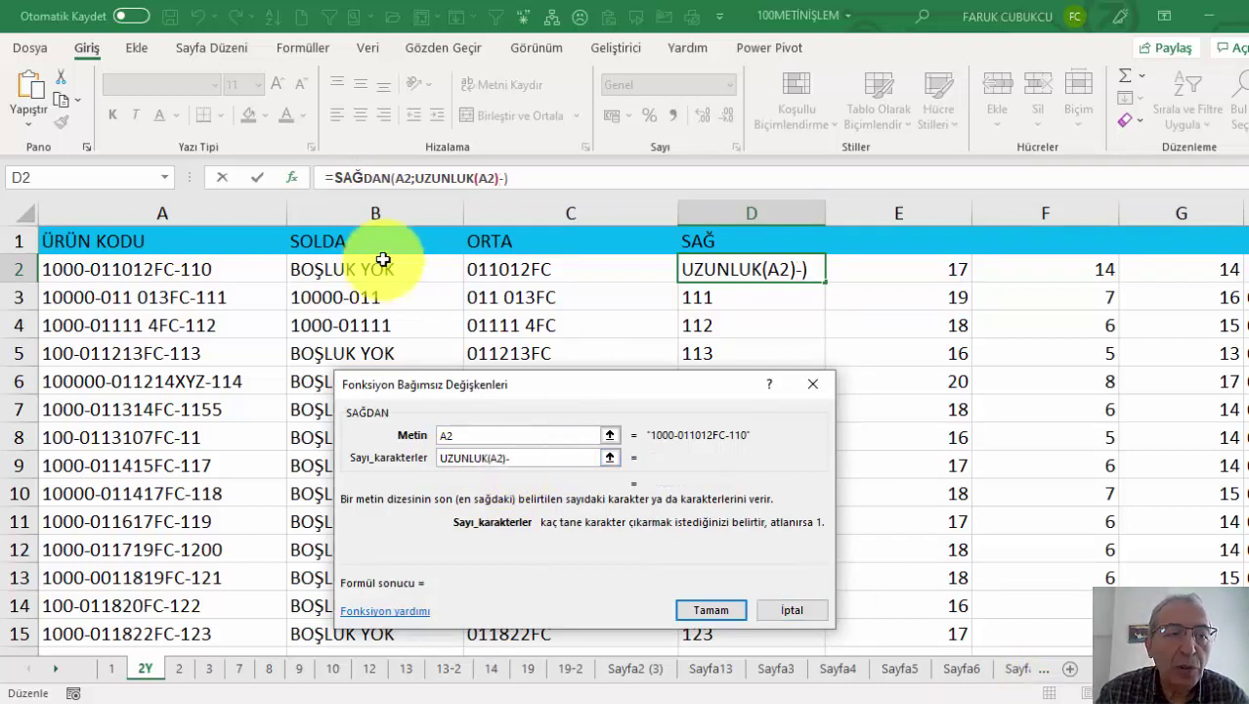
# Step: Insert BUL after the minus from the recently used functions list
pyautogui.click(163, 177)
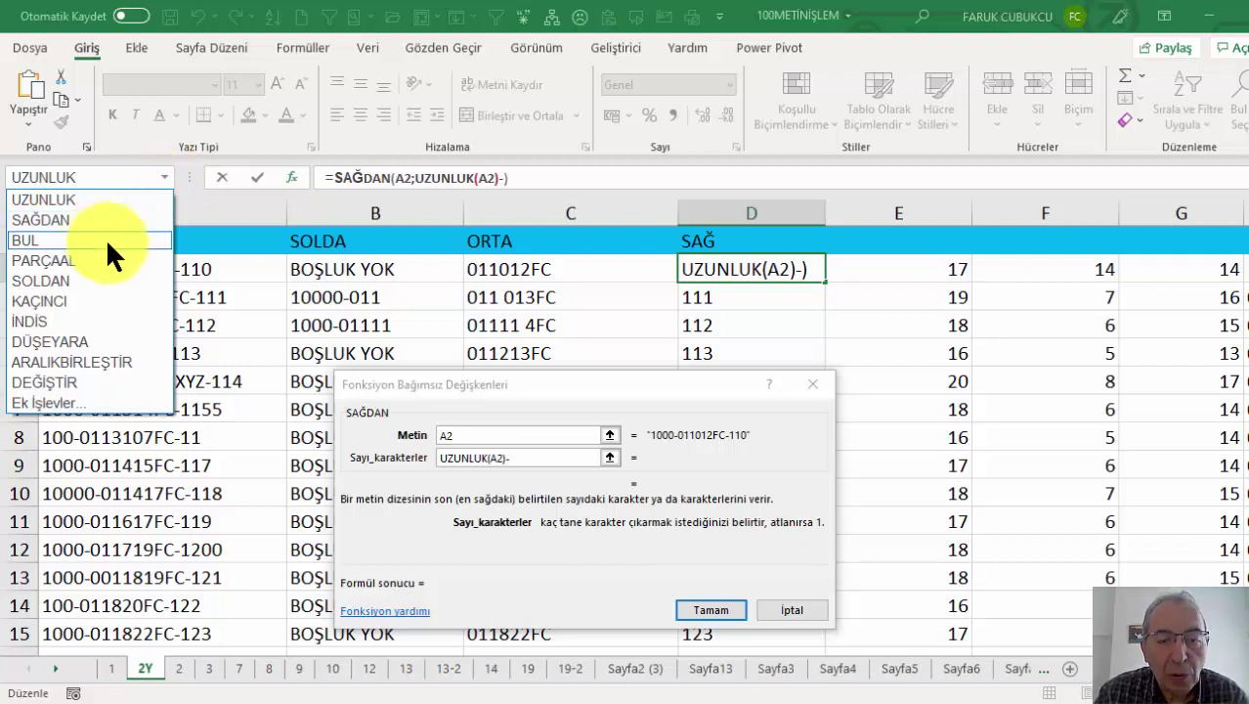
pyautogui.click(518, 456)
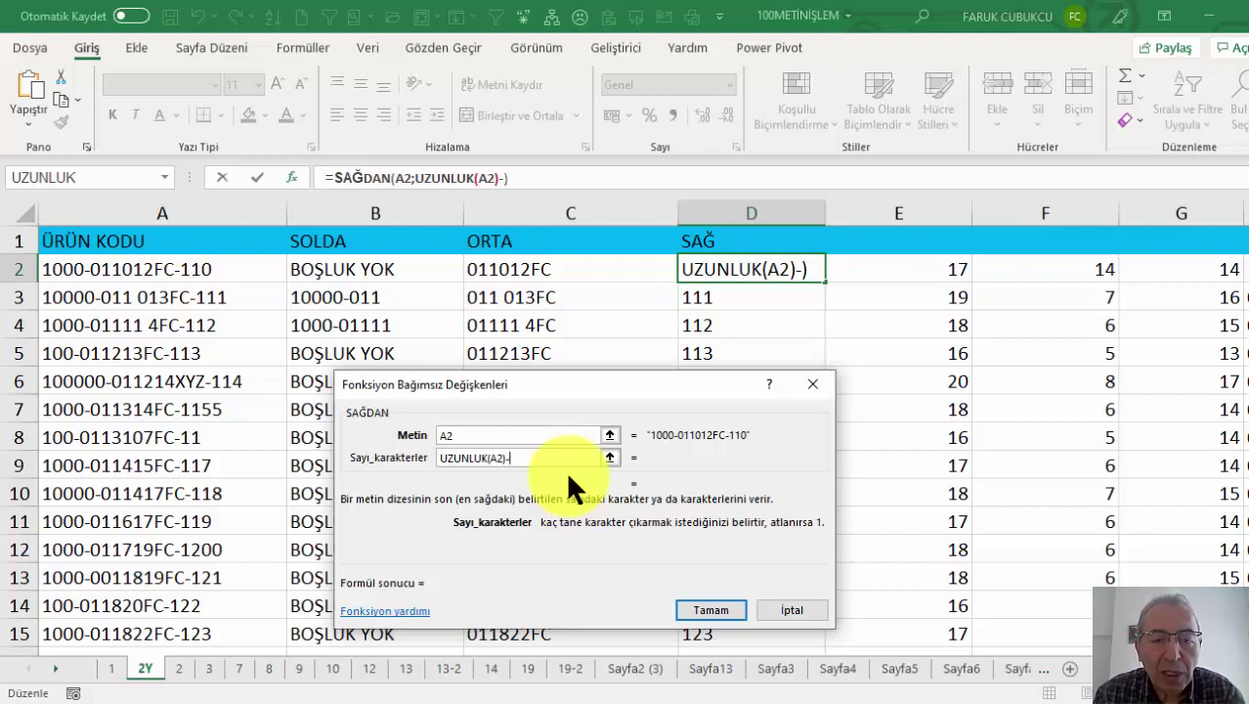
pyautogui.click(165, 177)
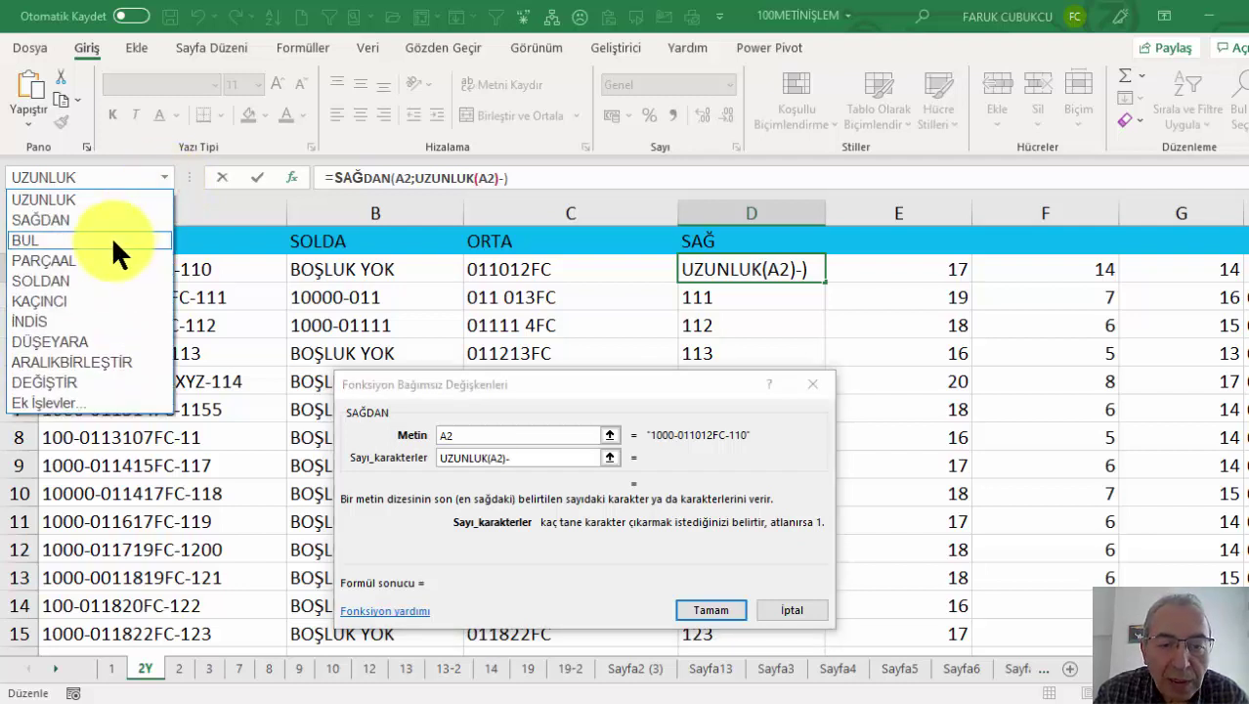
pyautogui.click(533, 460)
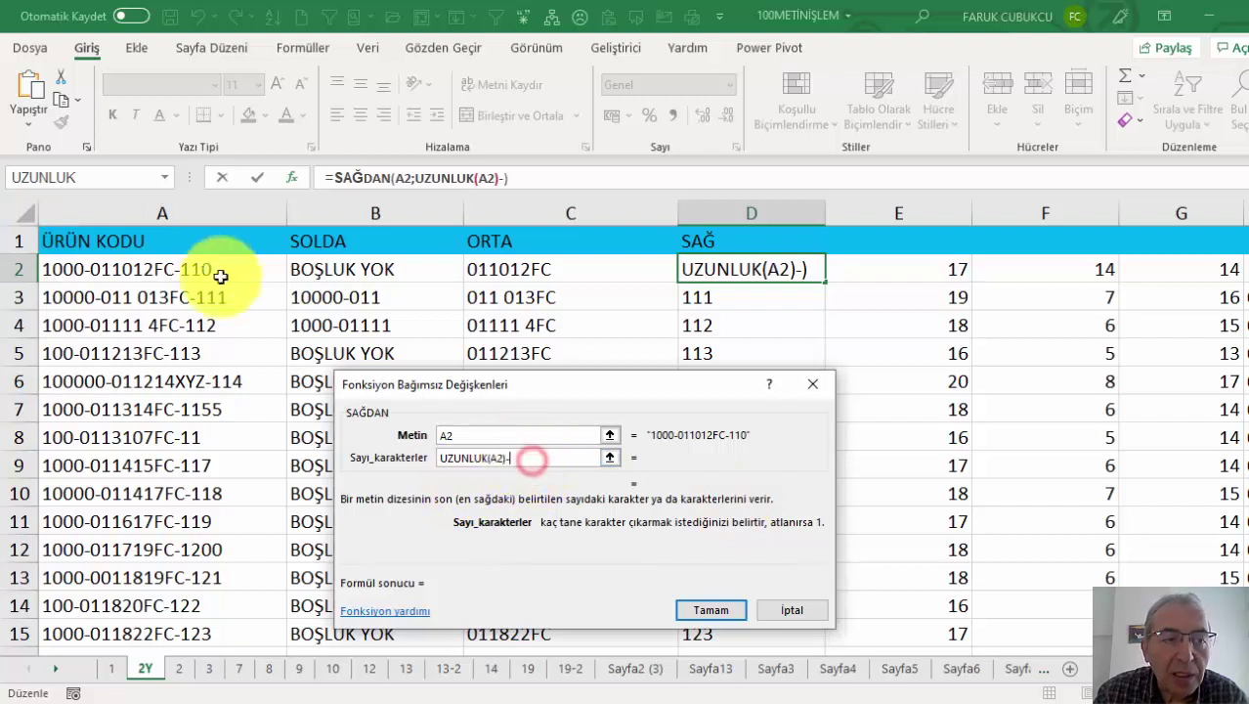
pyautogui.click(164, 177)
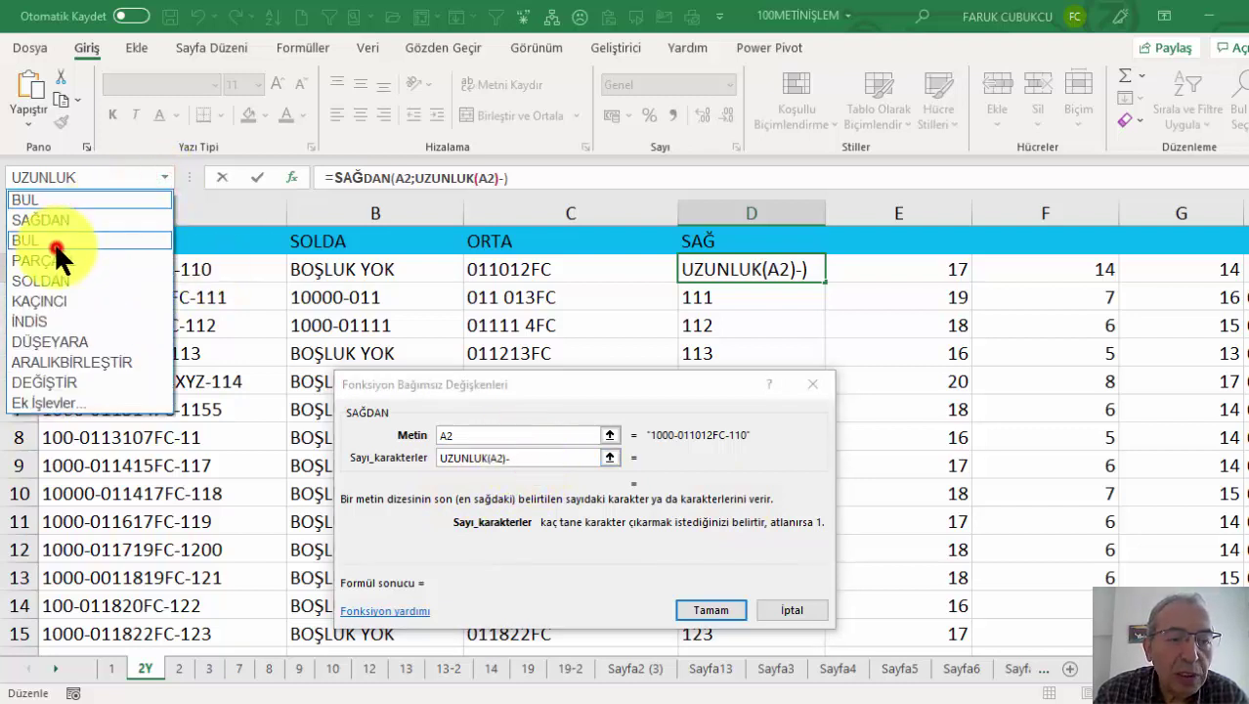
pyautogui.click(39, 240)
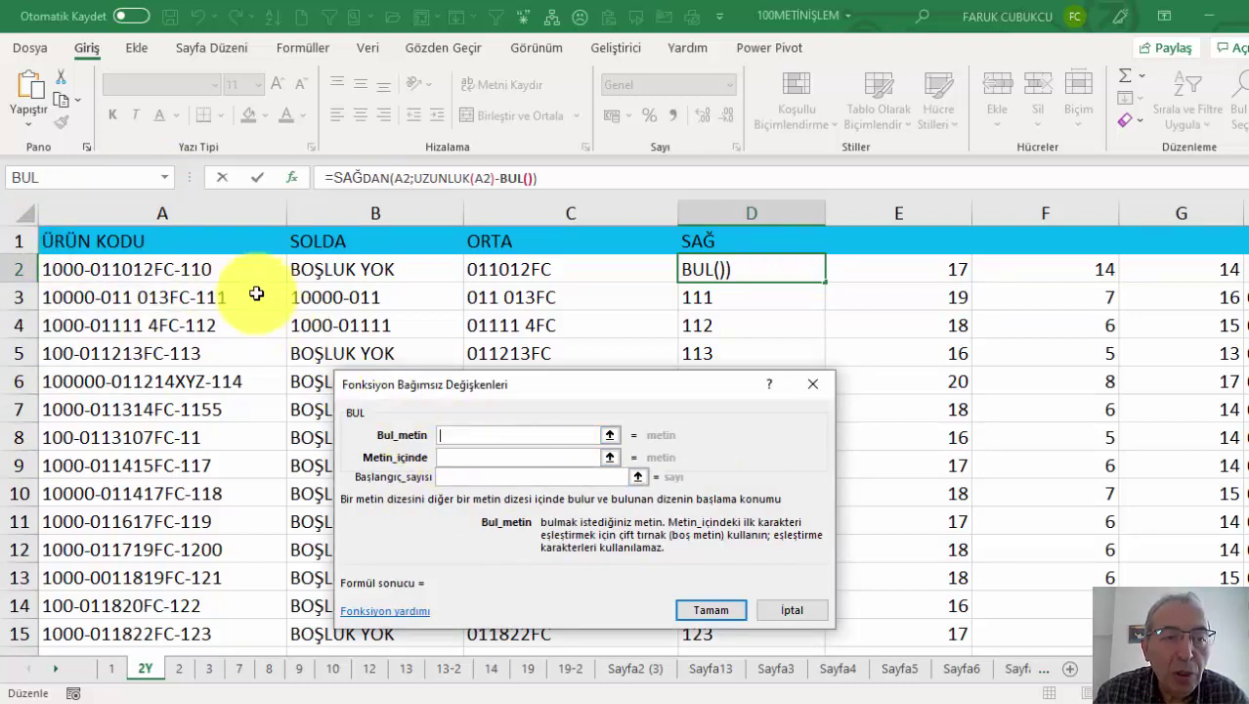
# Step: Set the outer BUL to find "-" within A2
pyautogui.write('-')
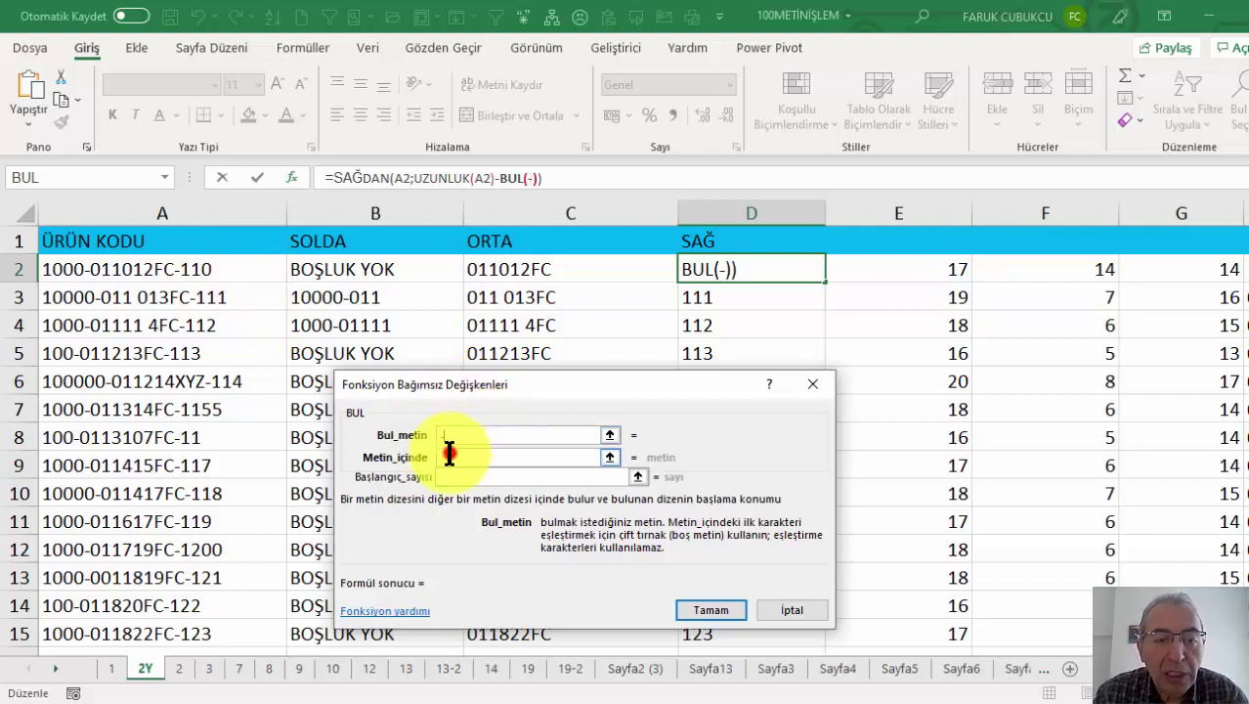
pyautogui.click(460, 457)
pyautogui.click(239, 266)
pyautogui.click(499, 477)
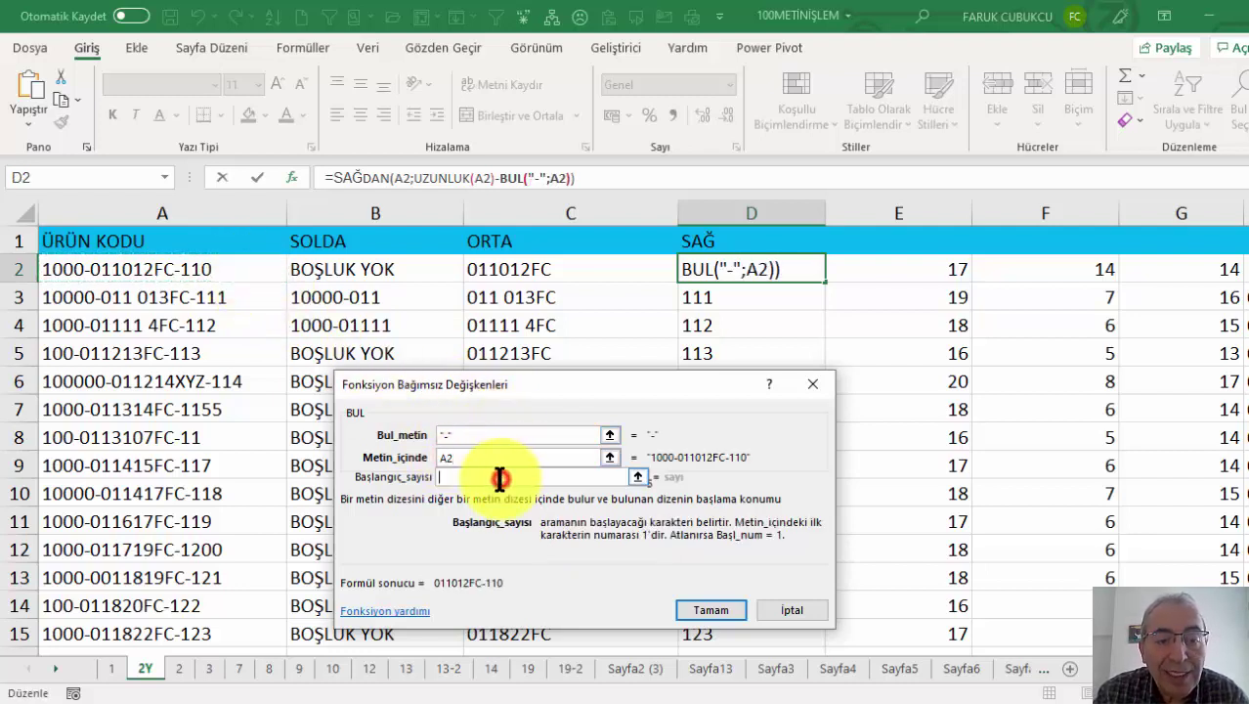
# Step: Nest BUL("-";A2)+1 as the starting position so the search begins after the first hyphen
pyautogui.click(163, 177)
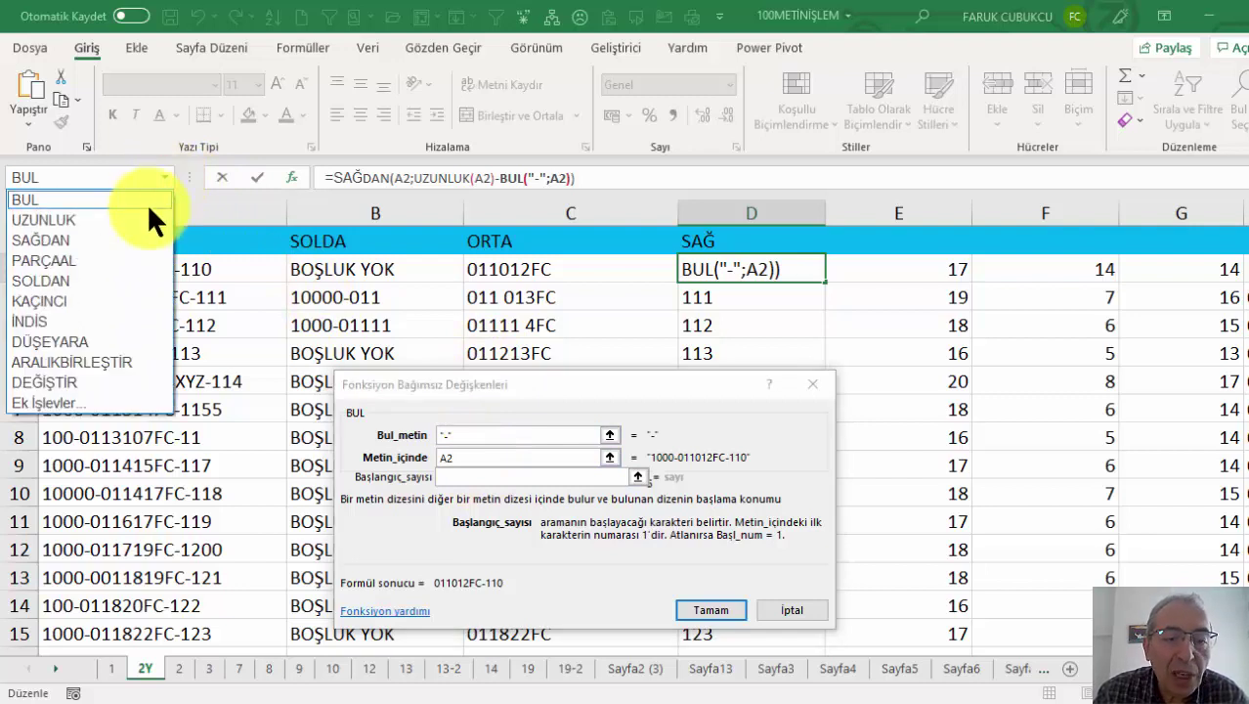
pyautogui.click(147, 202)
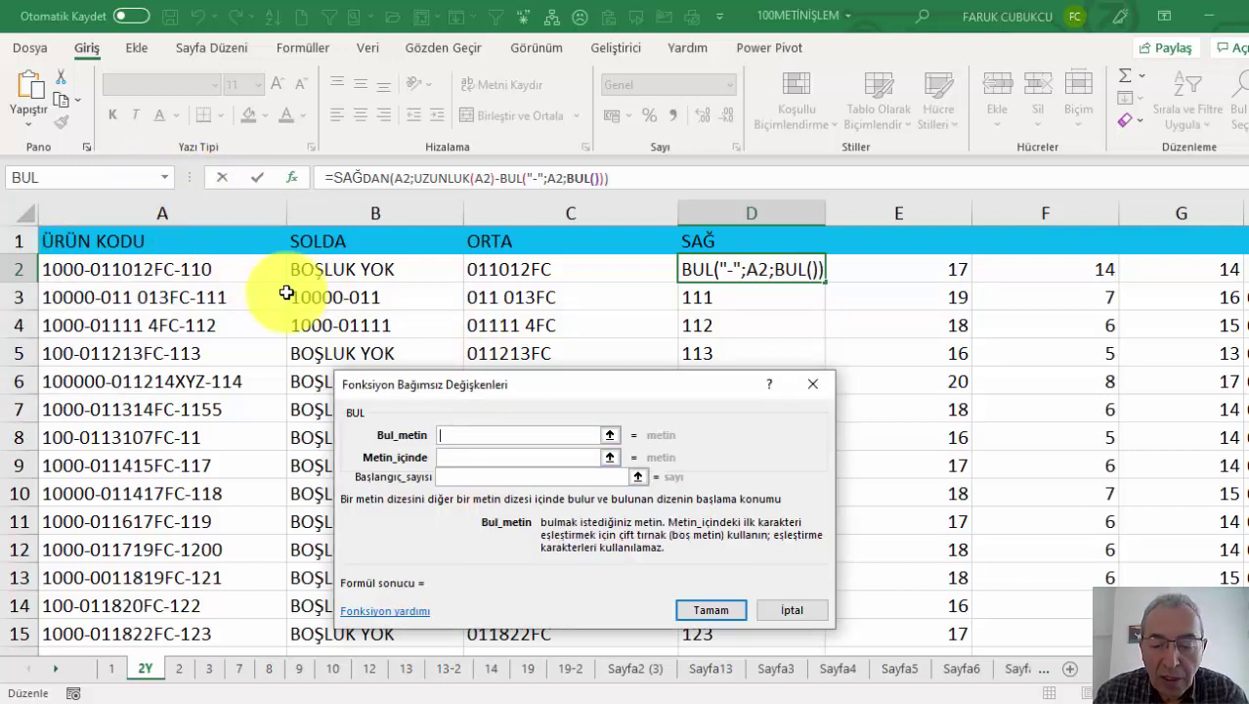
pyautogui.write('-')
pyautogui.click(495, 455)
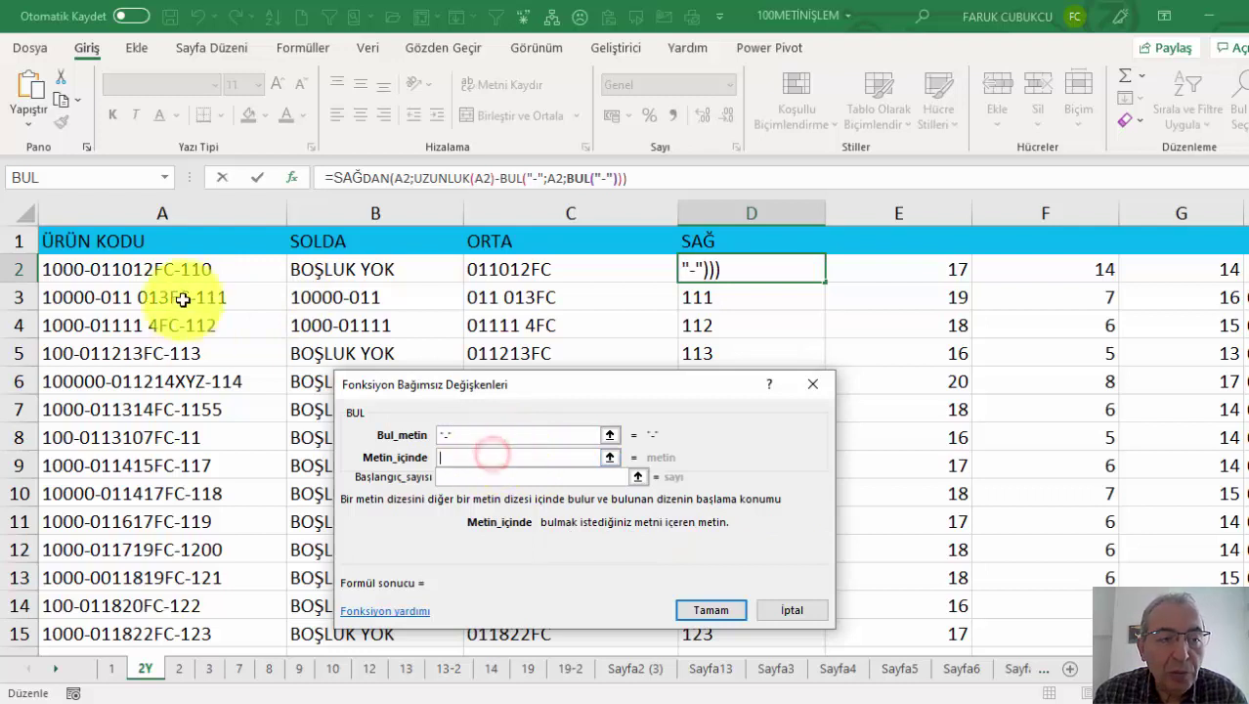
pyautogui.click(184, 268)
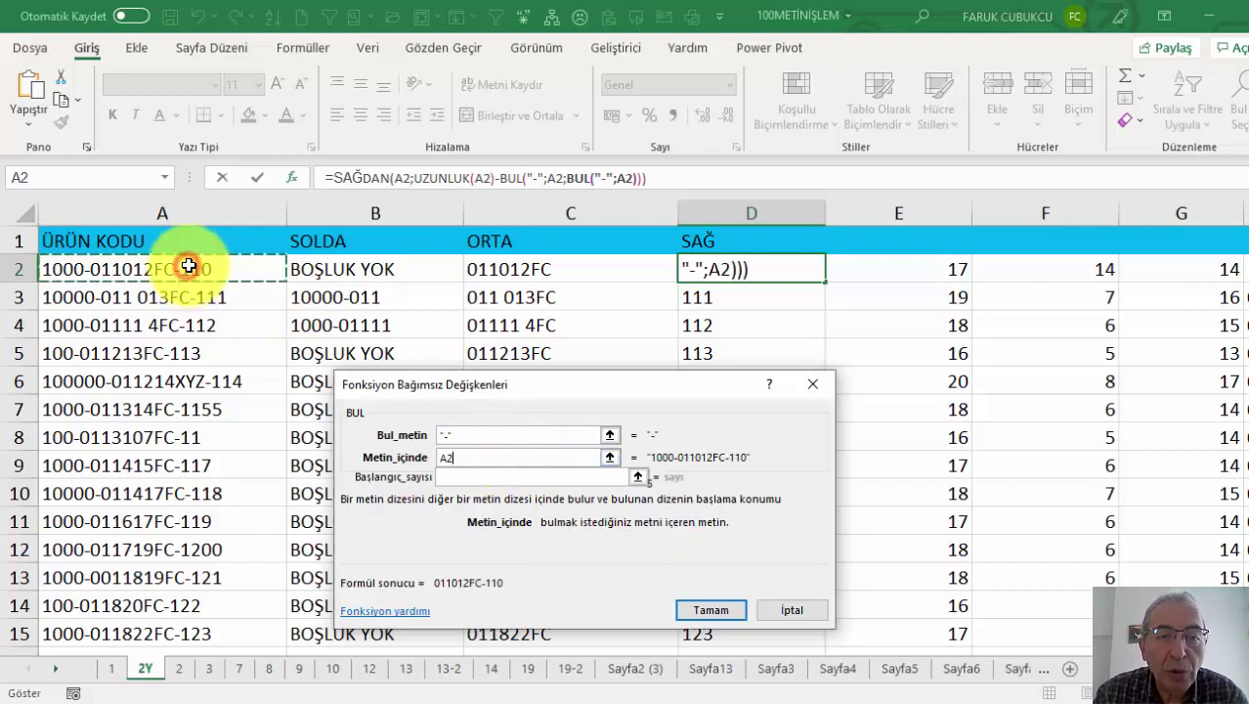
pyautogui.click(512, 178)
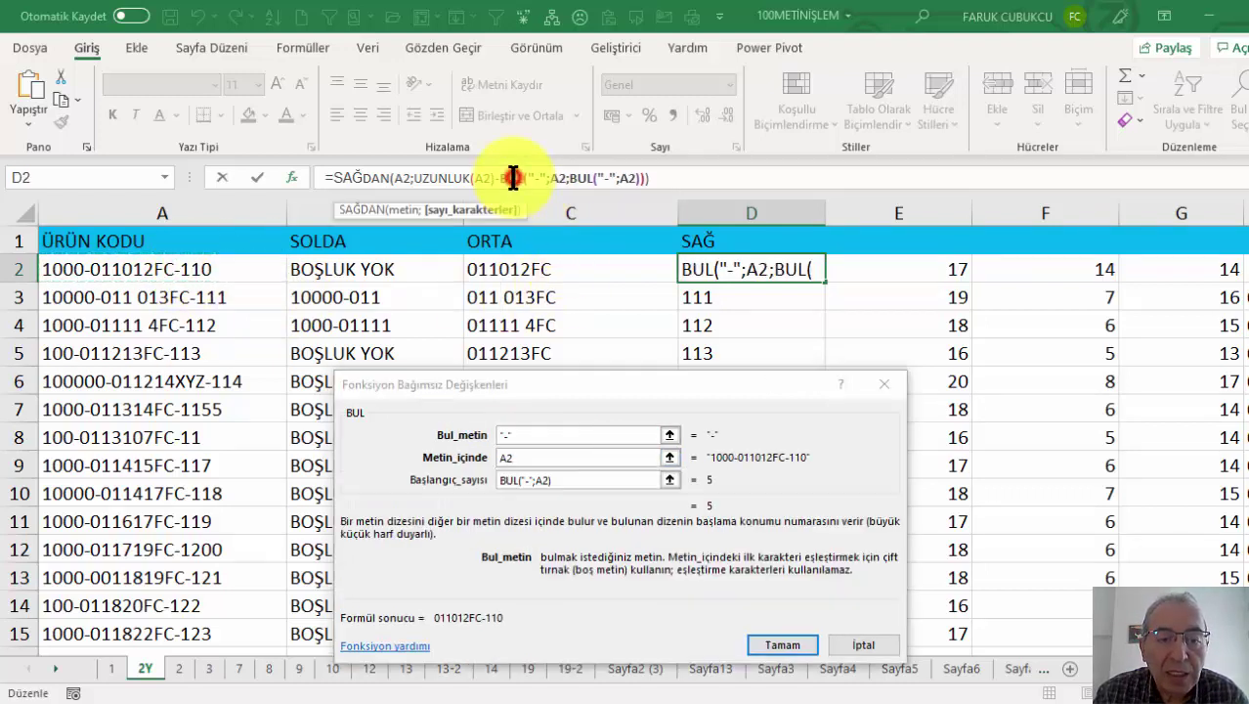
pyautogui.click(579, 477)
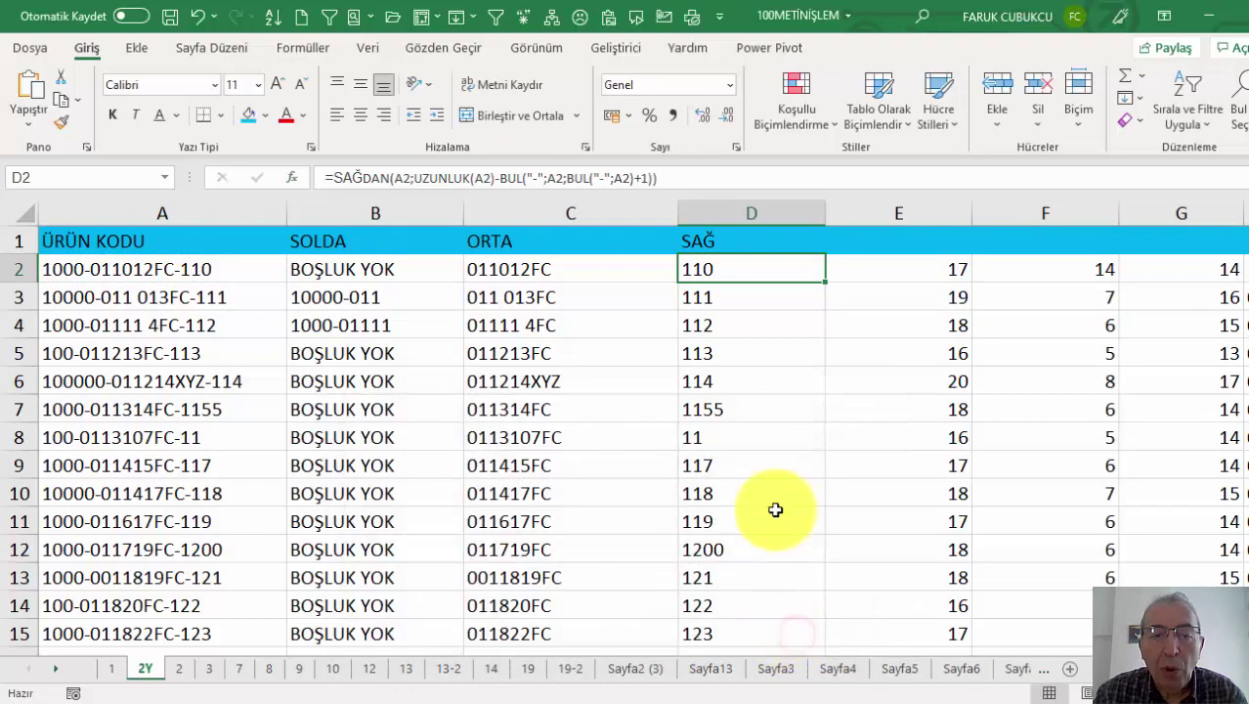
# Step: Fill D2's formula down column D and rename the B1 header to SOLDAN
pyautogui.doubleClick(826, 282)
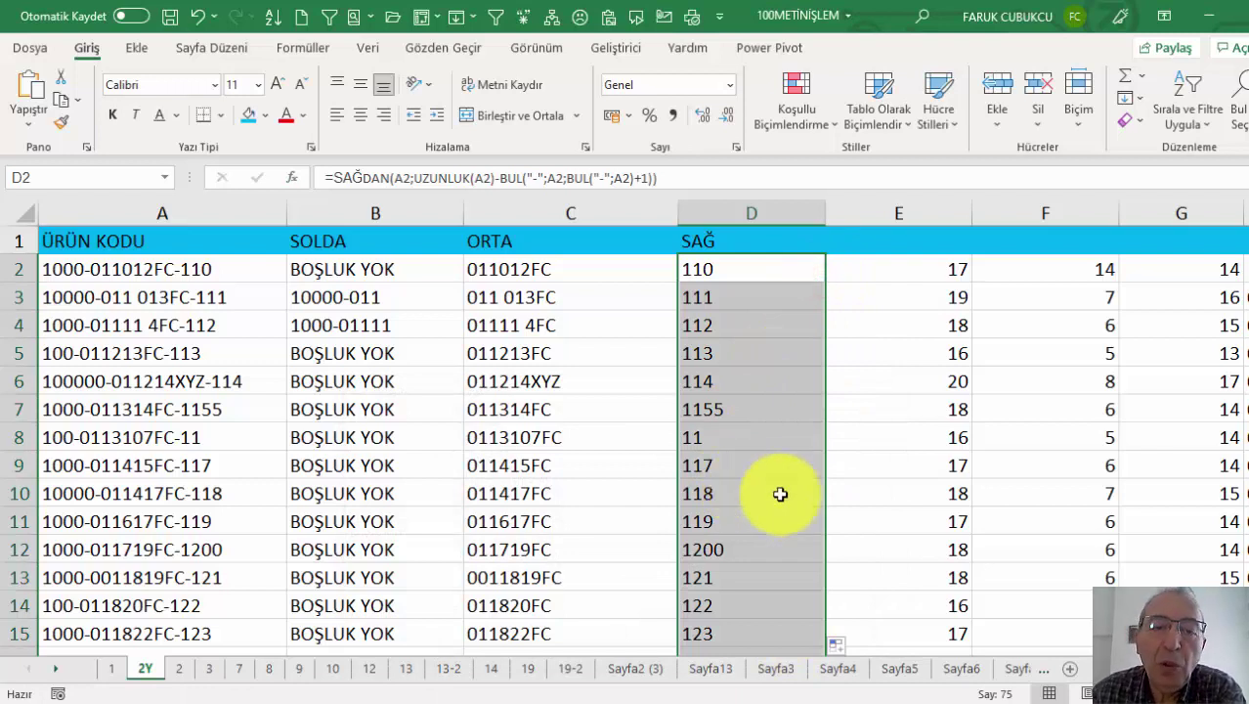
pyautogui.doubleClick(362, 242)
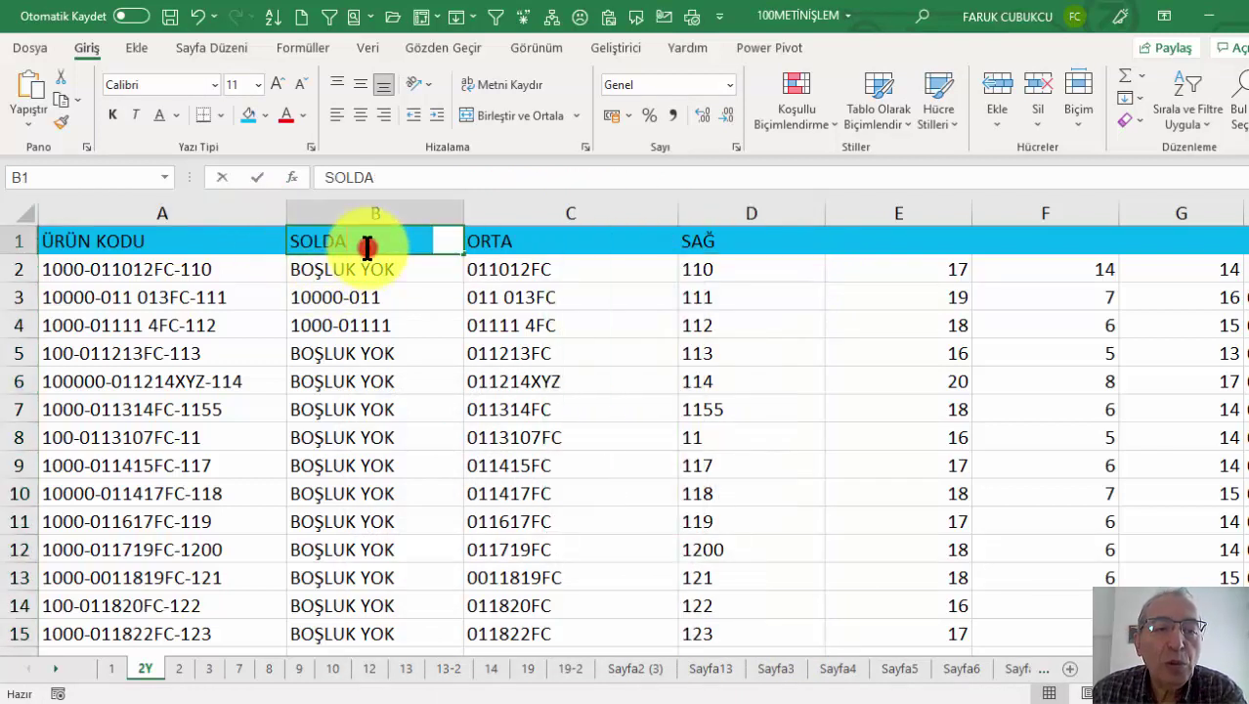
pyautogui.write('N')
pyautogui.click(566, 246)
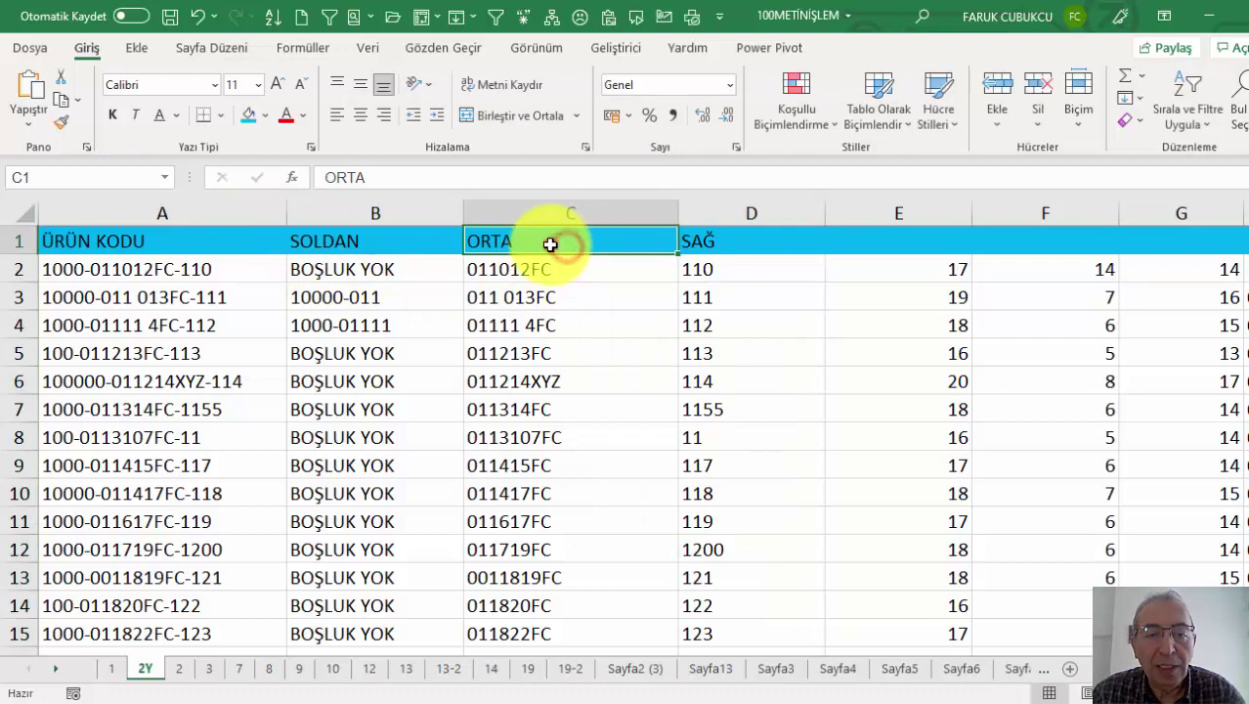
# Step: Rename the C1 and D1 headers to ORTADAN and SAĞDAN
pyautogui.doubleClick(550, 245)
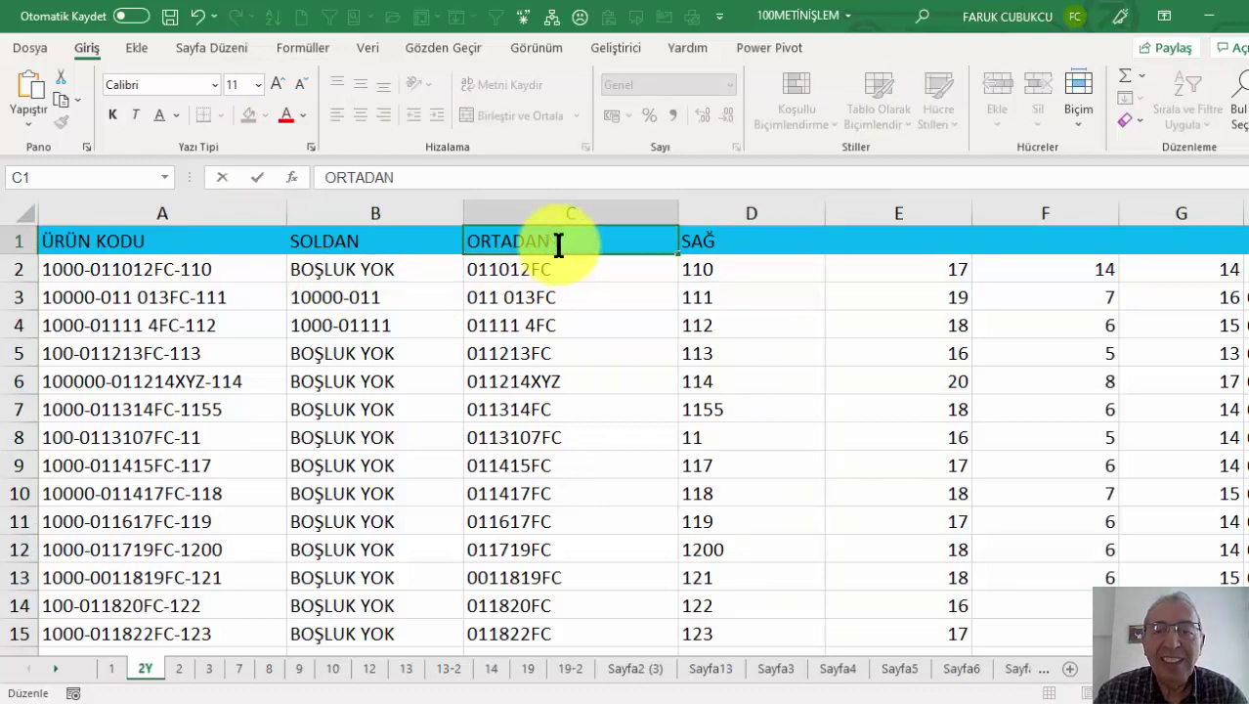
pyautogui.doubleClick(759, 247)
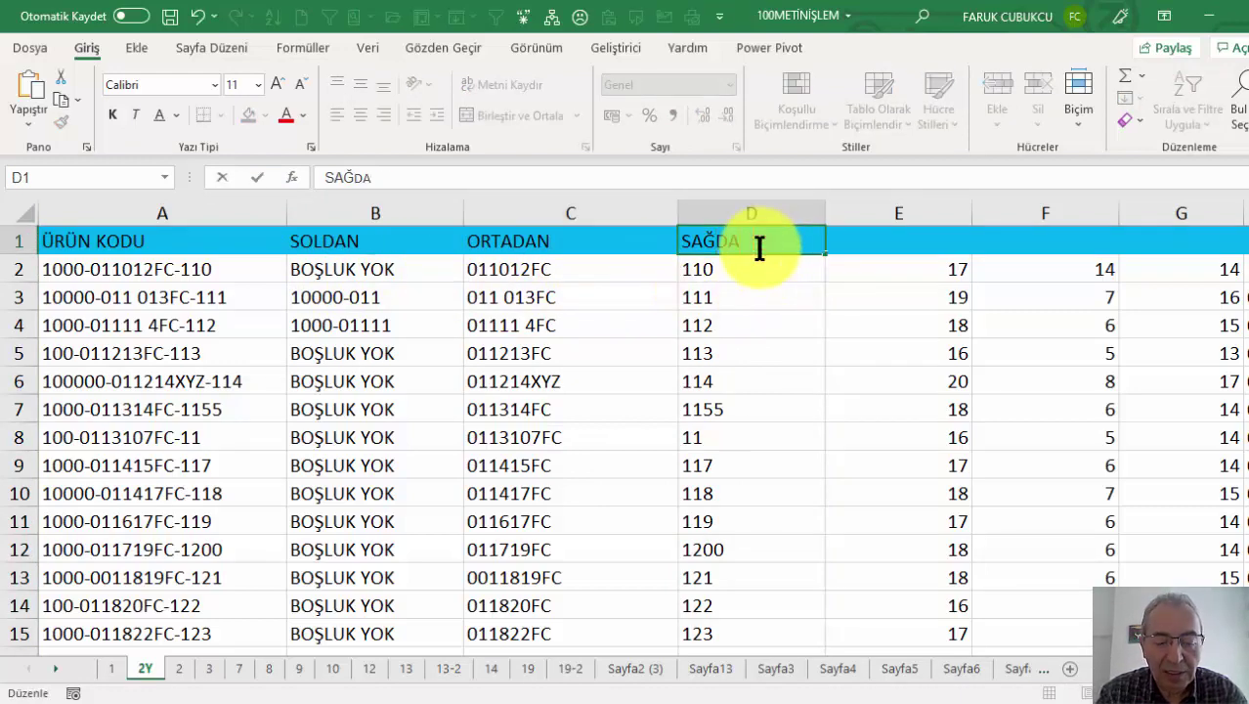
pyautogui.write('N')
pyautogui.press('Return')
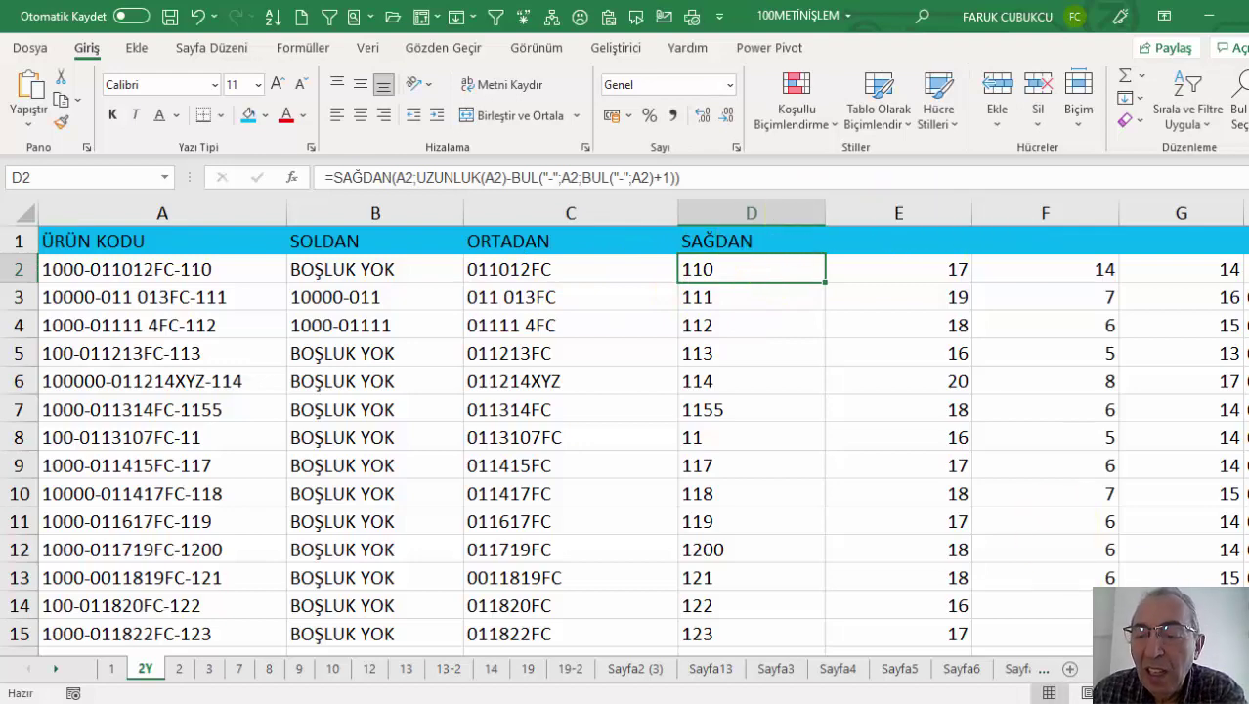
pyautogui.hscroll(2, 1109, 557)
pyautogui.hscroll(3, 1127, 589)
pyautogui.hscroll(1, 1124, 596)
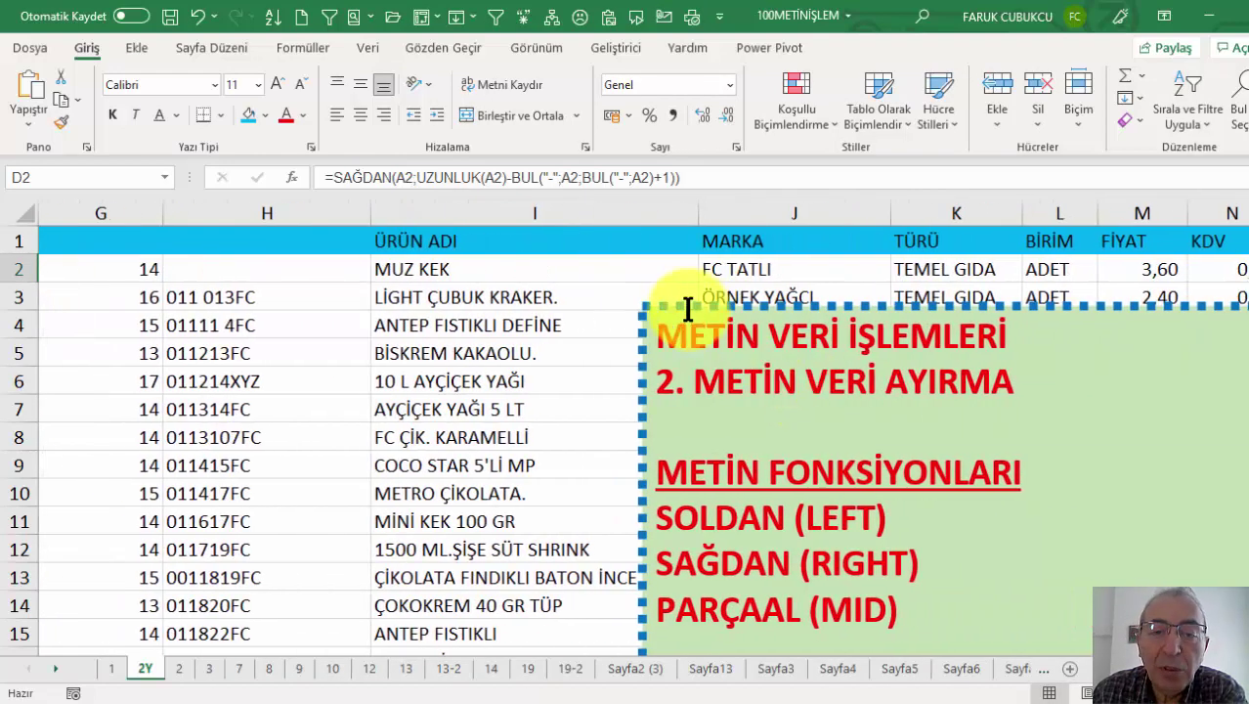
# Step: Collapse the ribbon and nudge the green text box slightly up and left
pyautogui.doubleClick(91, 47)
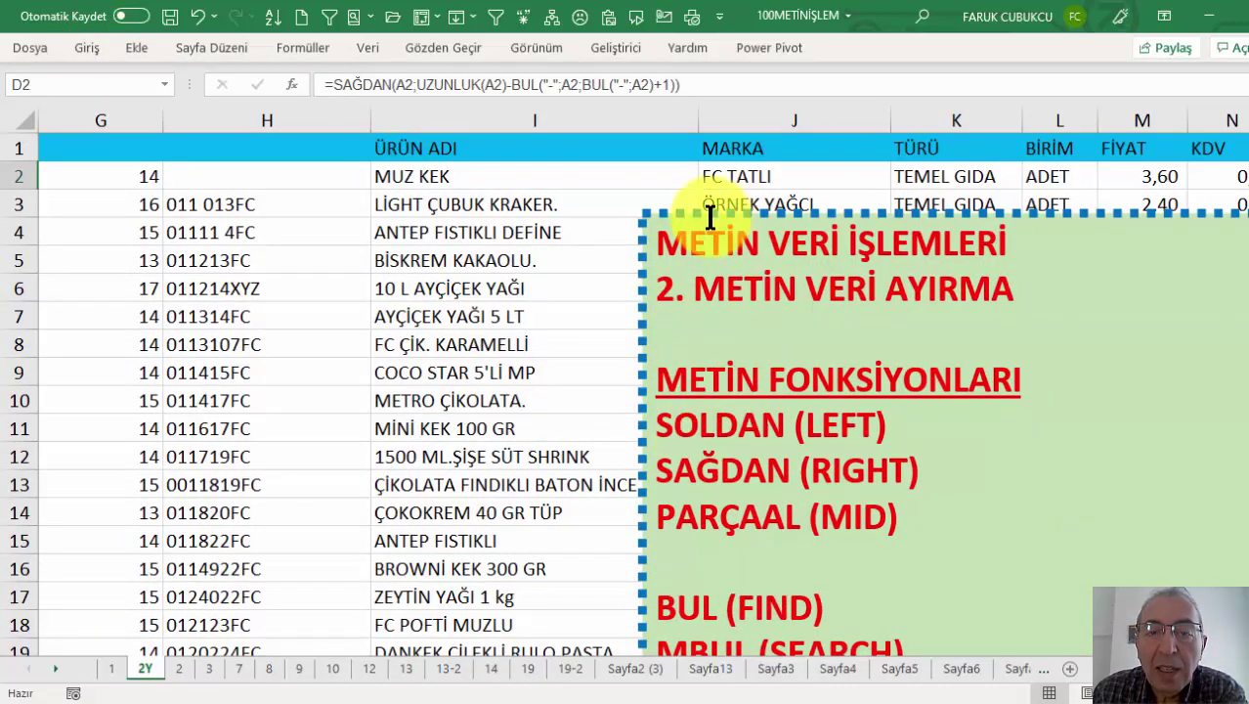
pyautogui.moveTo(697, 214); pyautogui.dragTo(687, 183)
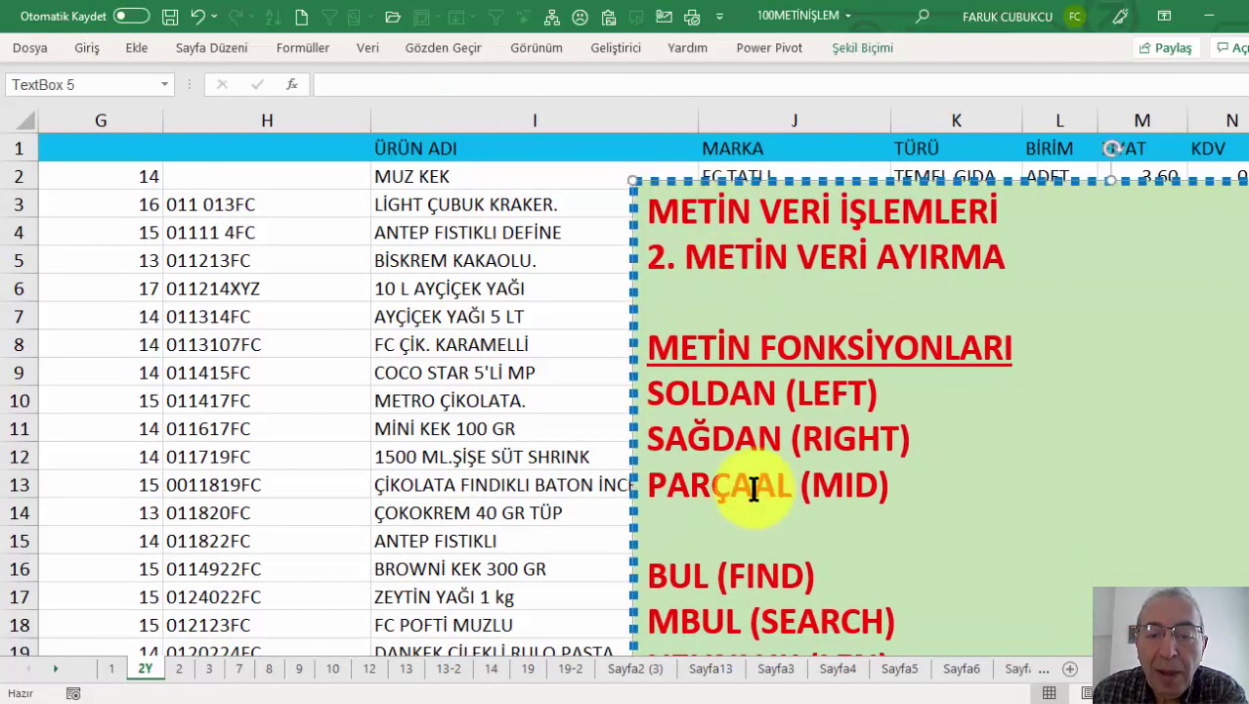
pyautogui.scroll(-1, 750, 506)
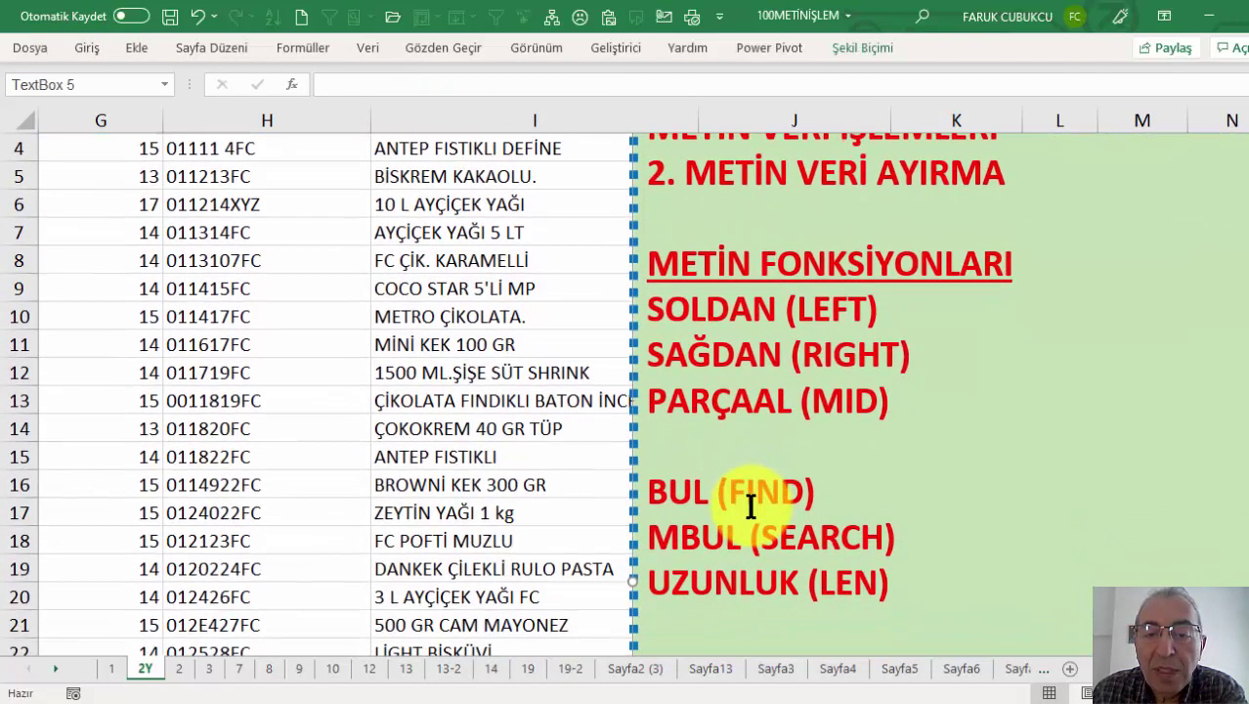
# Step: Delete the blank line before BUL (FIND) in the text box, then review C2's PARÇAAL formula
pyautogui.click(689, 444)
pyautogui.press('Delete')
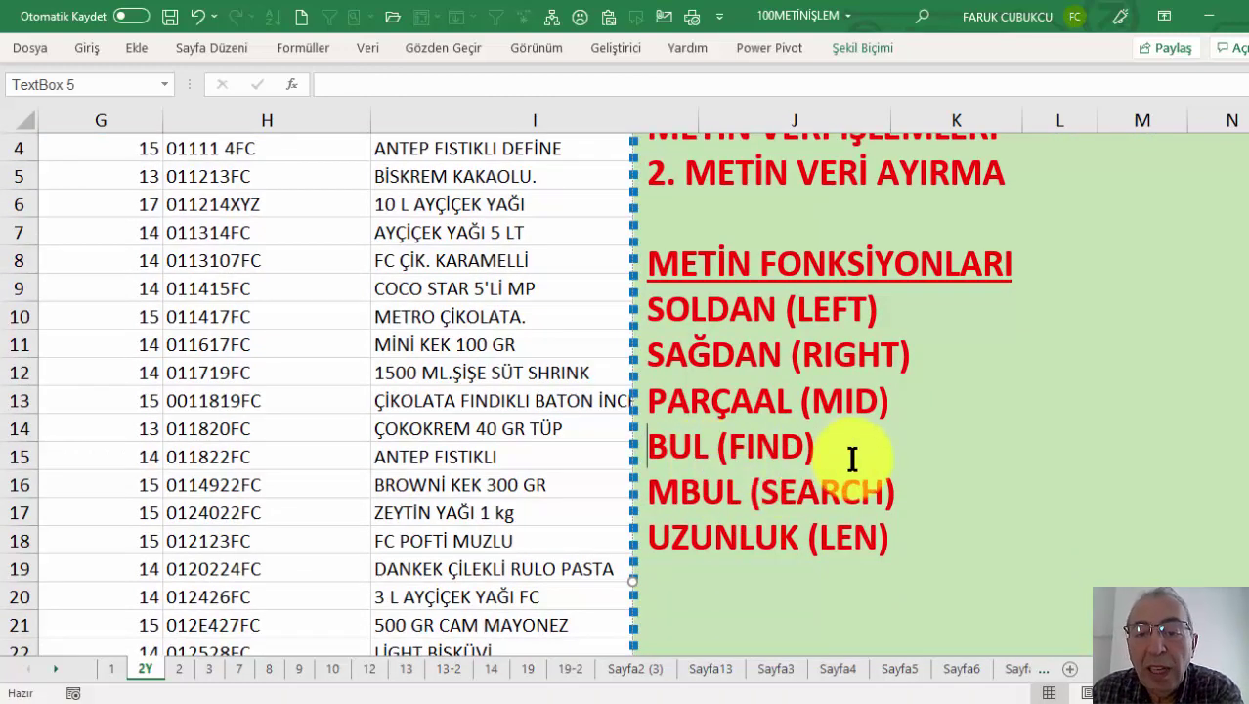
pyautogui.click(855, 449)
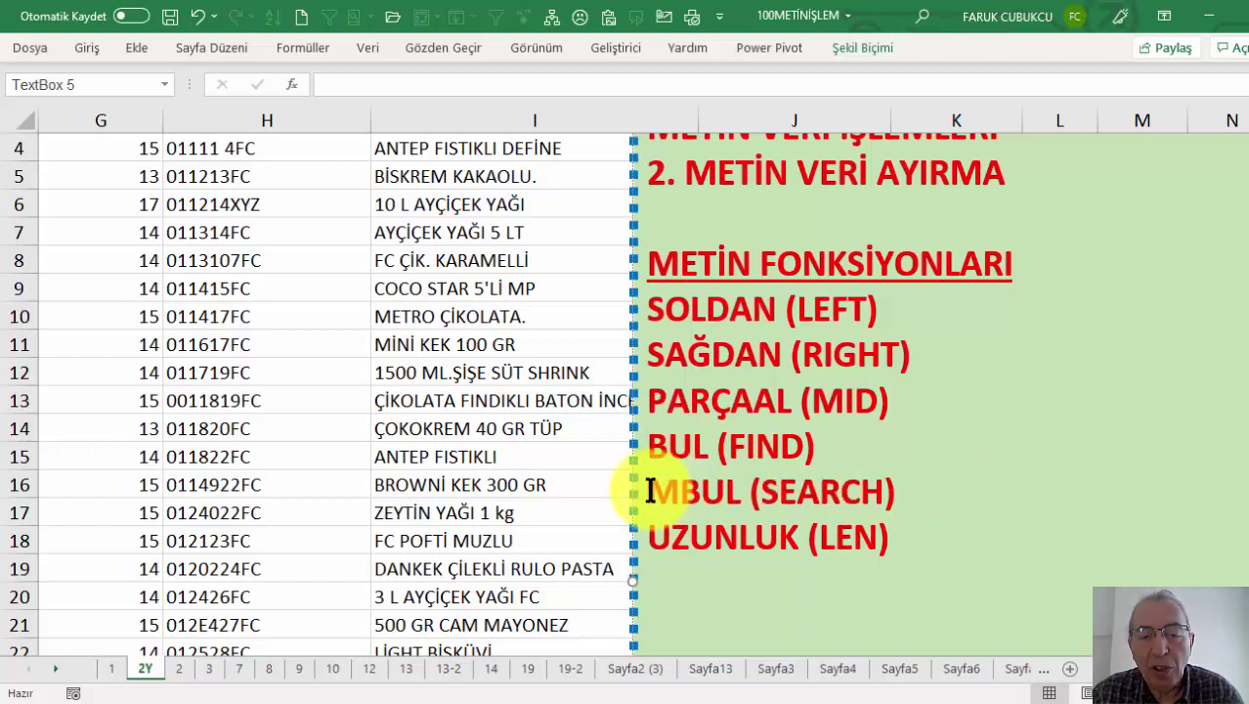
pyautogui.moveTo(650, 490); pyautogui.dragTo(884, 491)
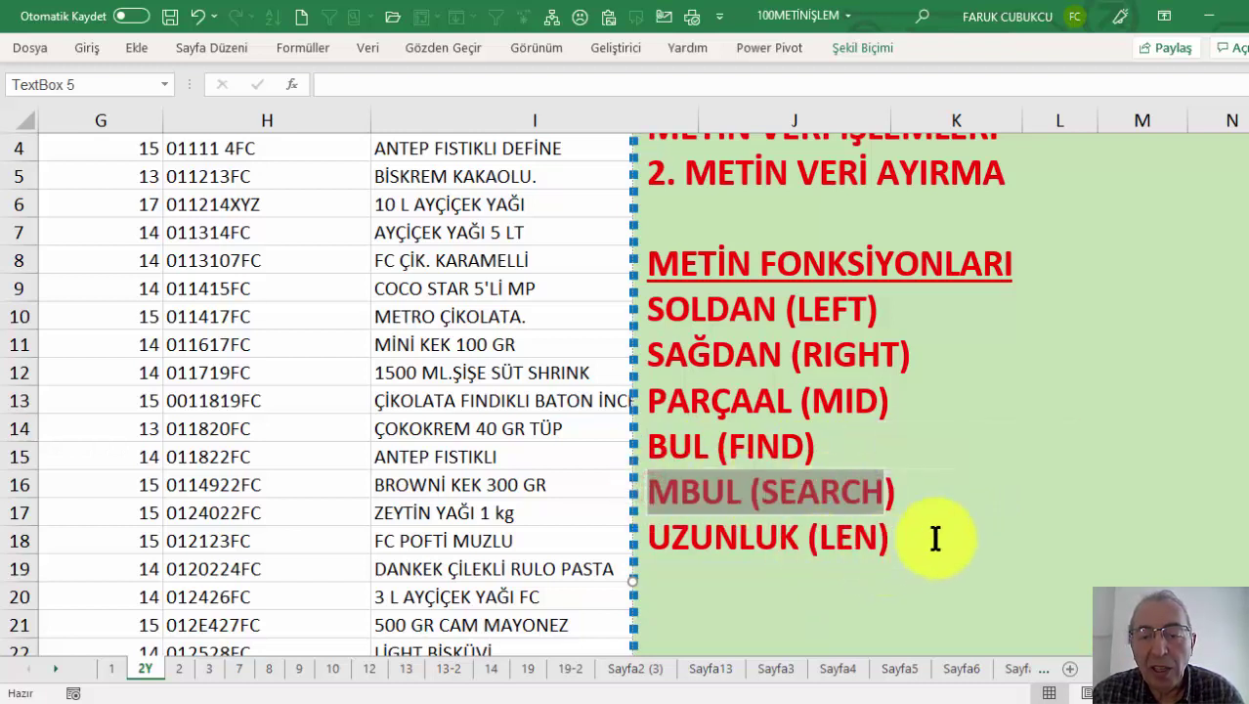
pyautogui.moveTo(935, 538); pyautogui.dragTo(632, 516)
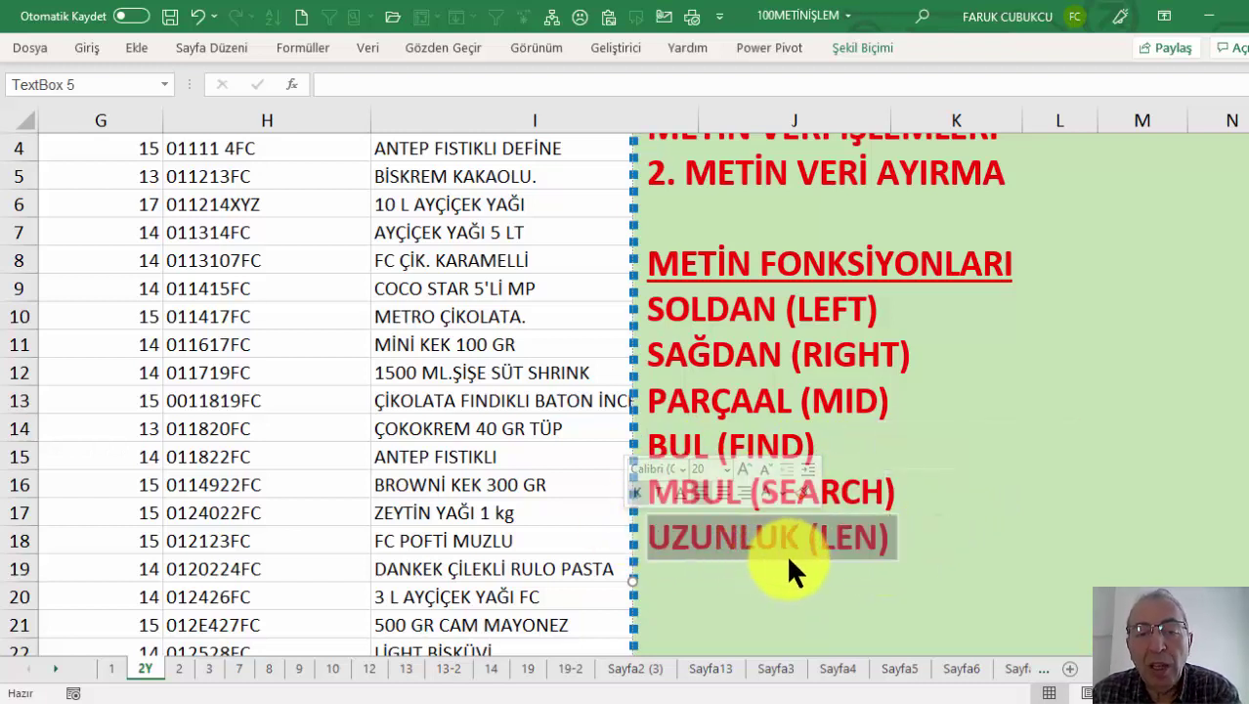
pyautogui.scroll(1, 788, 553)
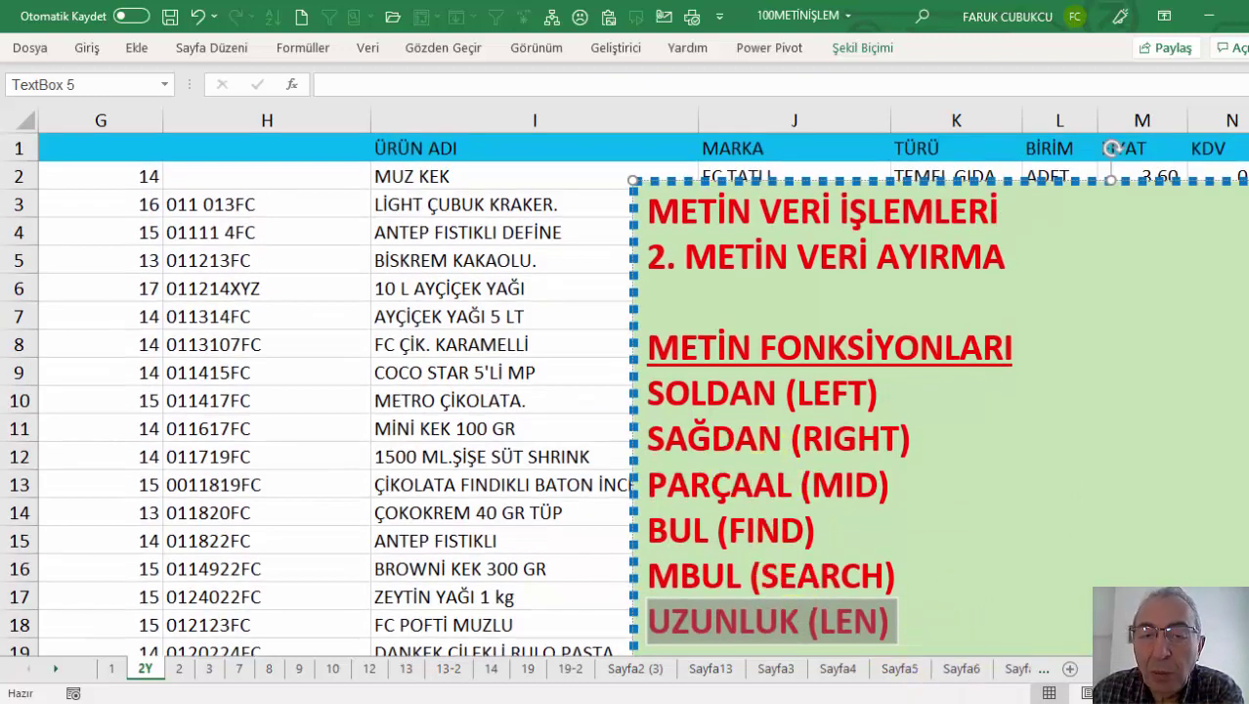
pyautogui.hscroll(-6, 775, 510)
pyautogui.click(521, 182)
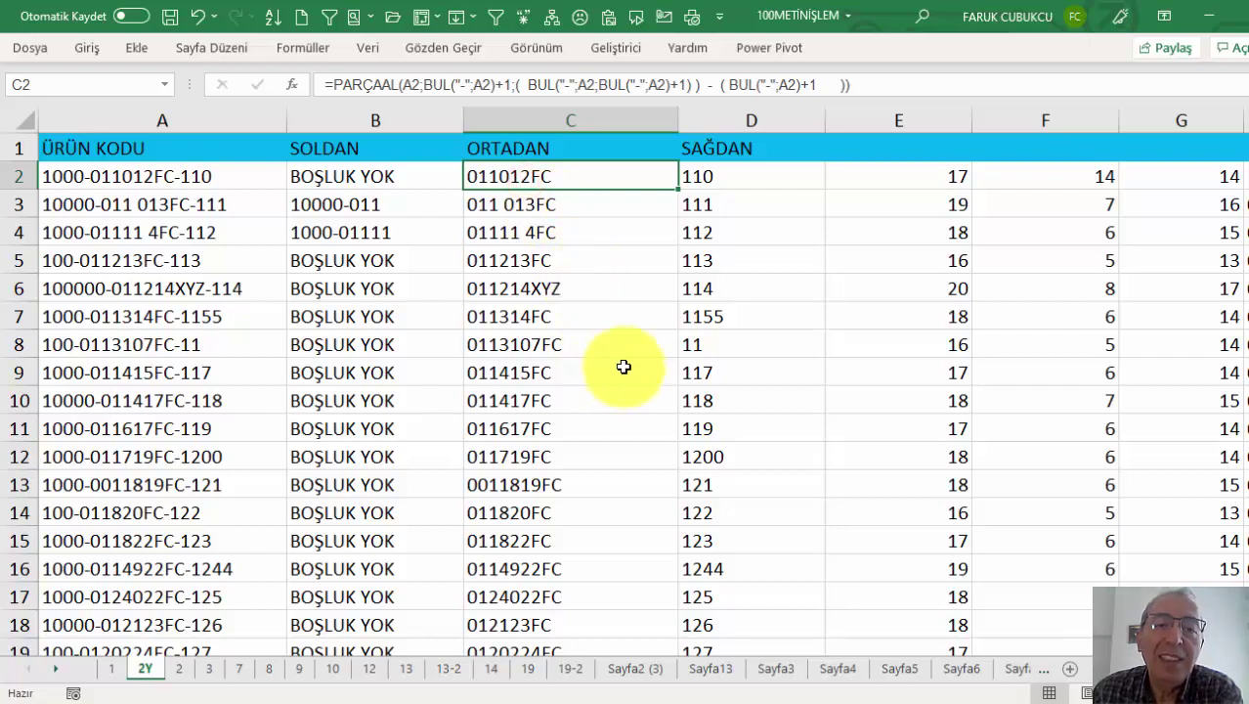